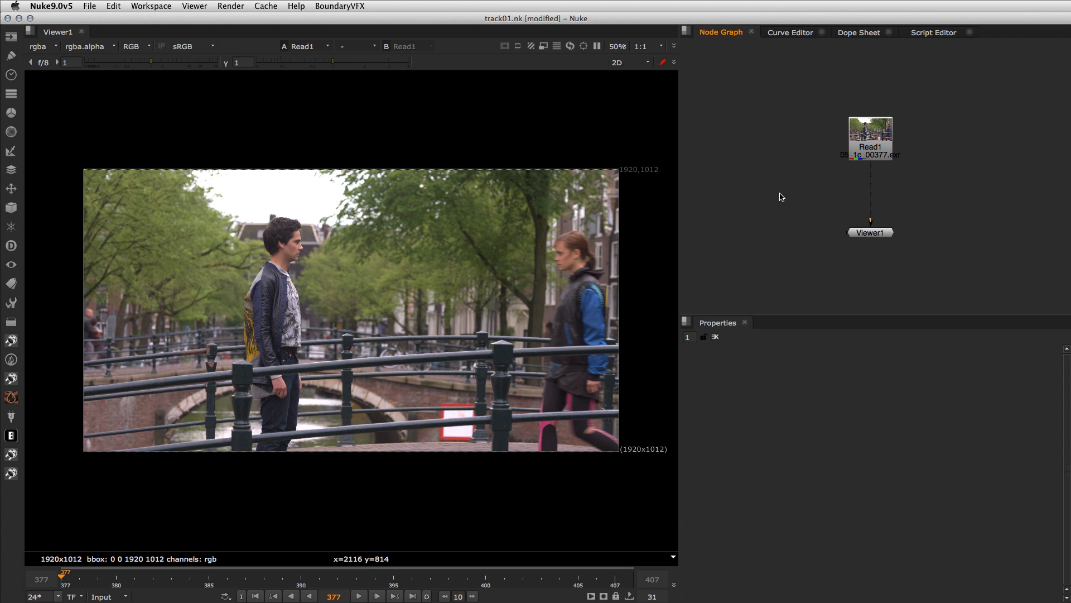
Add a Tracker node to the node graph beside the existing Read-to-Viewer connection.
key("Tab")
type("track")
key("Return")
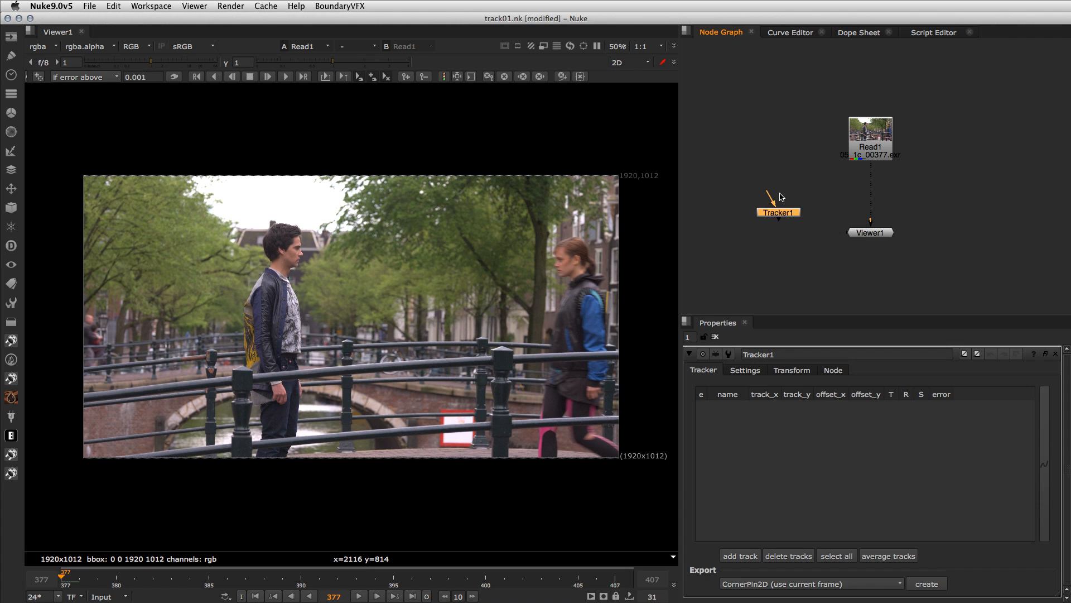
left_click_drag(782, 213, 772, 217)
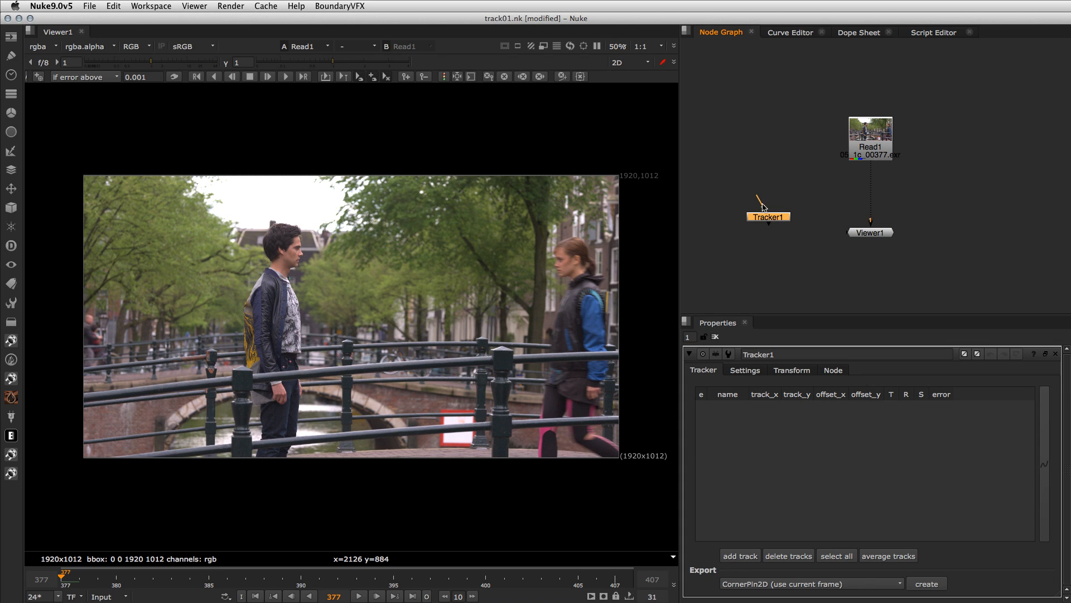
Connect the Tracker node's input to Read1 and show the Tracker's output in Viewer1.
left_click_drag(763, 207, 868, 149)
left_click_drag(765, 225, 767, 232)
key("1")
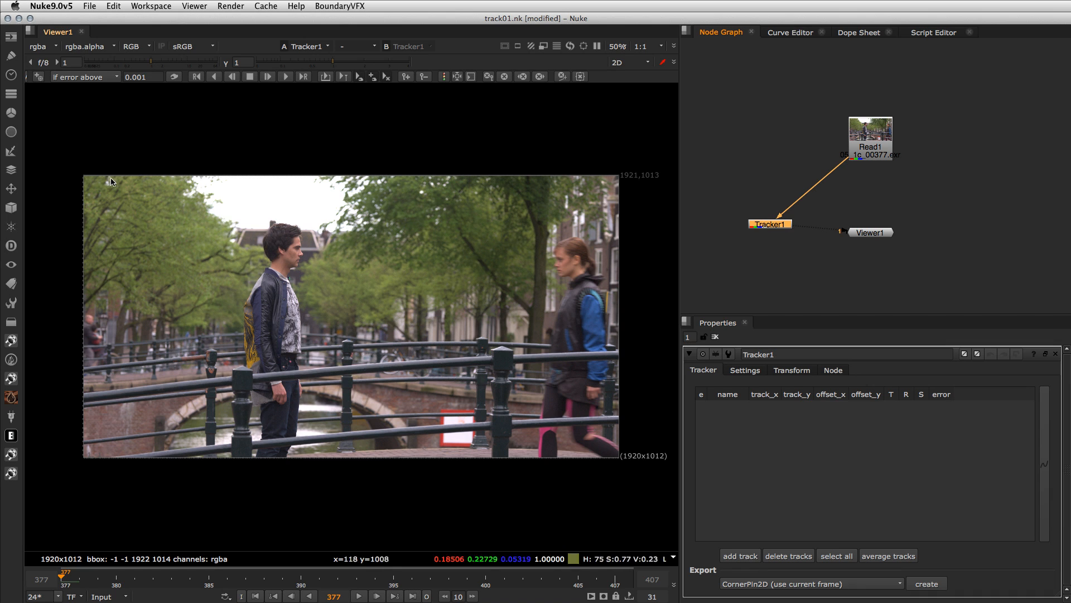
Play the clip to review the walking woman's motion, then return to frame 377.
left_click(38, 78)
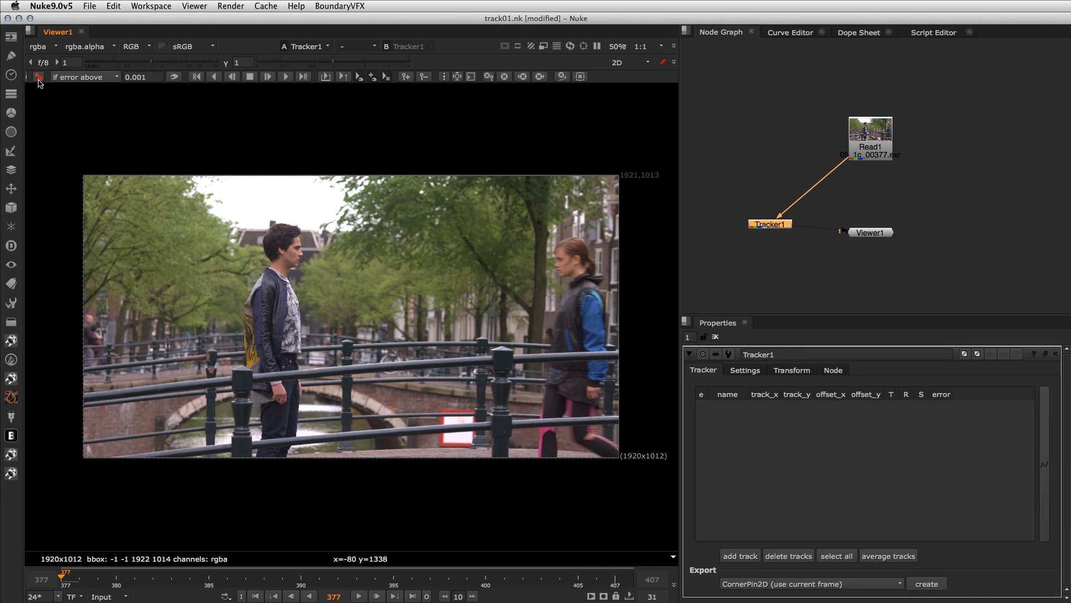
left_click(38, 79)
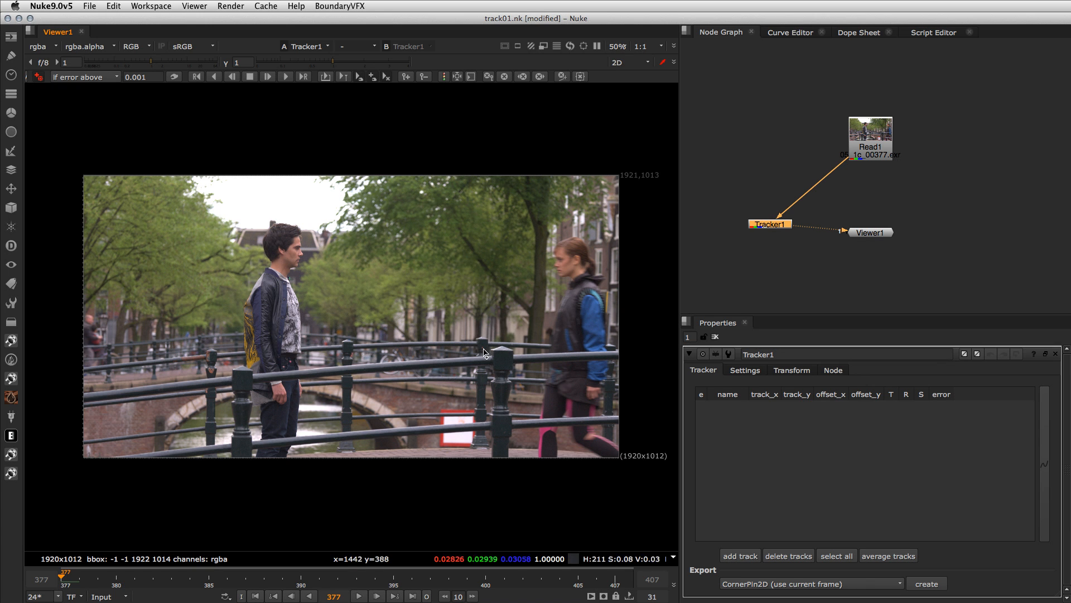
left_click(361, 596)
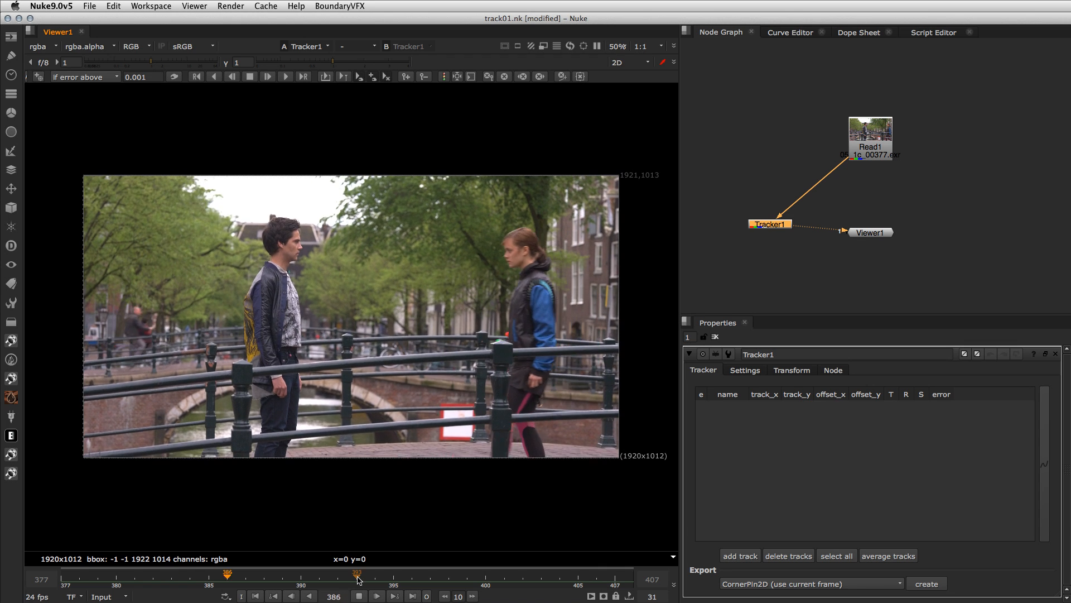
left_click(358, 596)
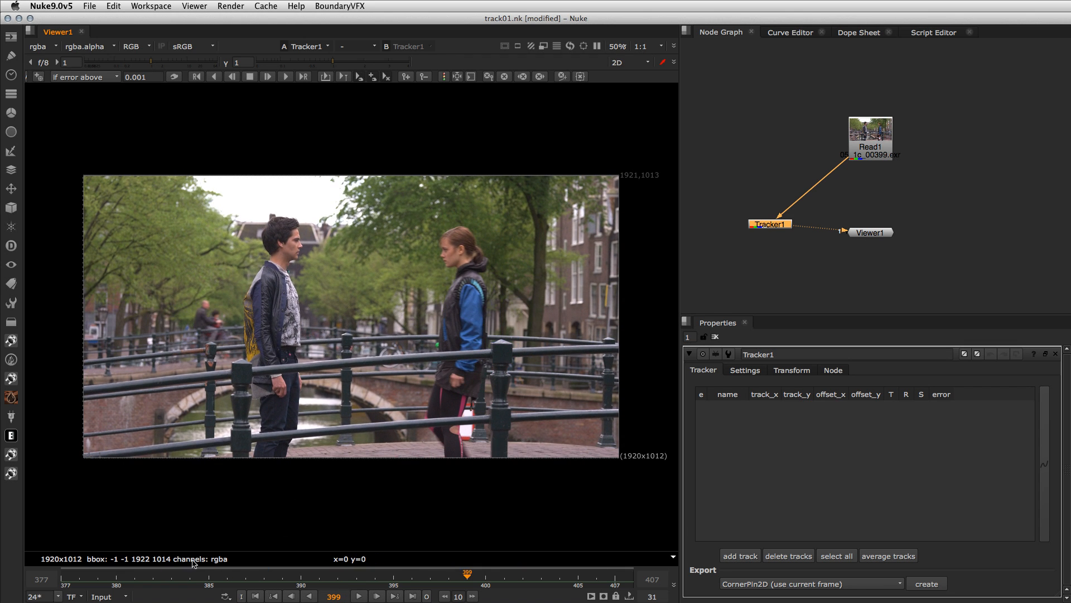
left_click(62, 581)
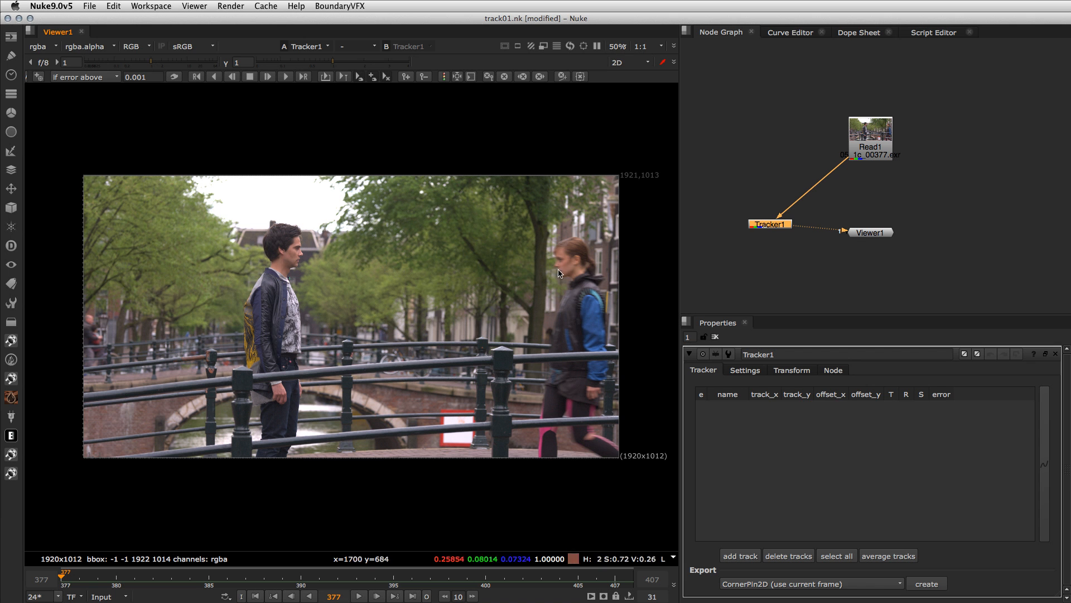
Add a track point on the walking woman's eye at frame 377 and fine-tune its centre to about x 1708, y 708.
scroll(557, 276, "up", 8)
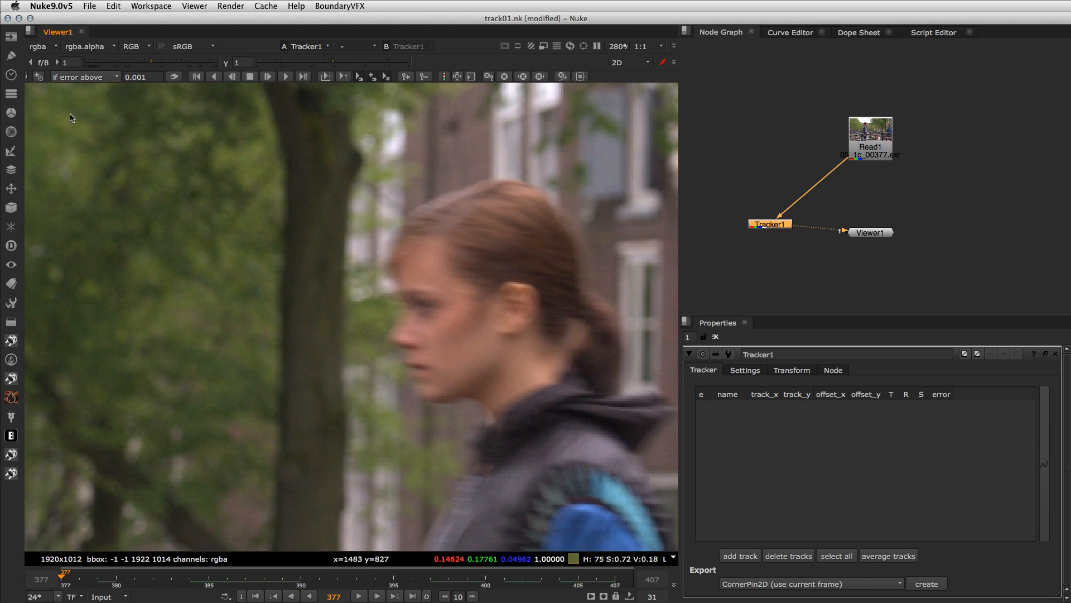
left_click(38, 76)
left_click(423, 308)
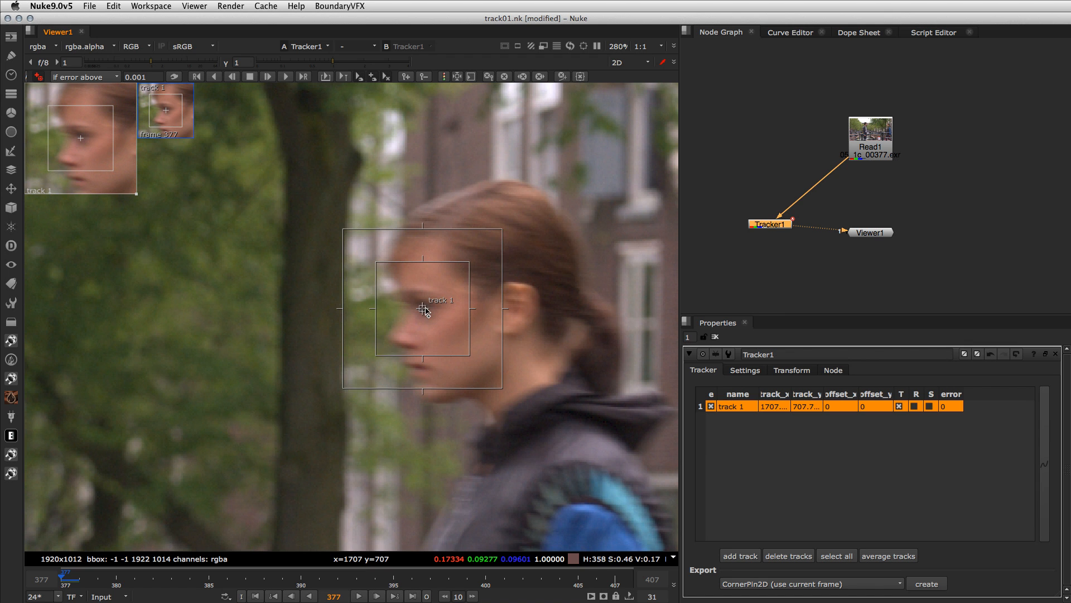
left_click_drag(425, 311, 425, 309)
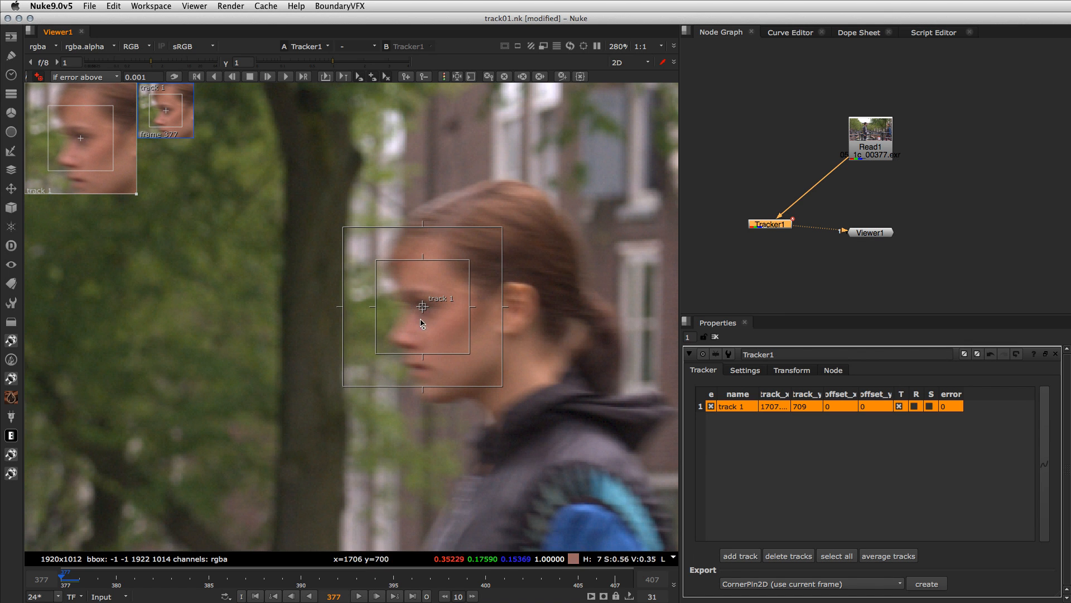
mouse_move(421, 308)
left_mouse_down()
mouse_move(536, 319)
mouse_move(423, 309)
left_mouse_up()
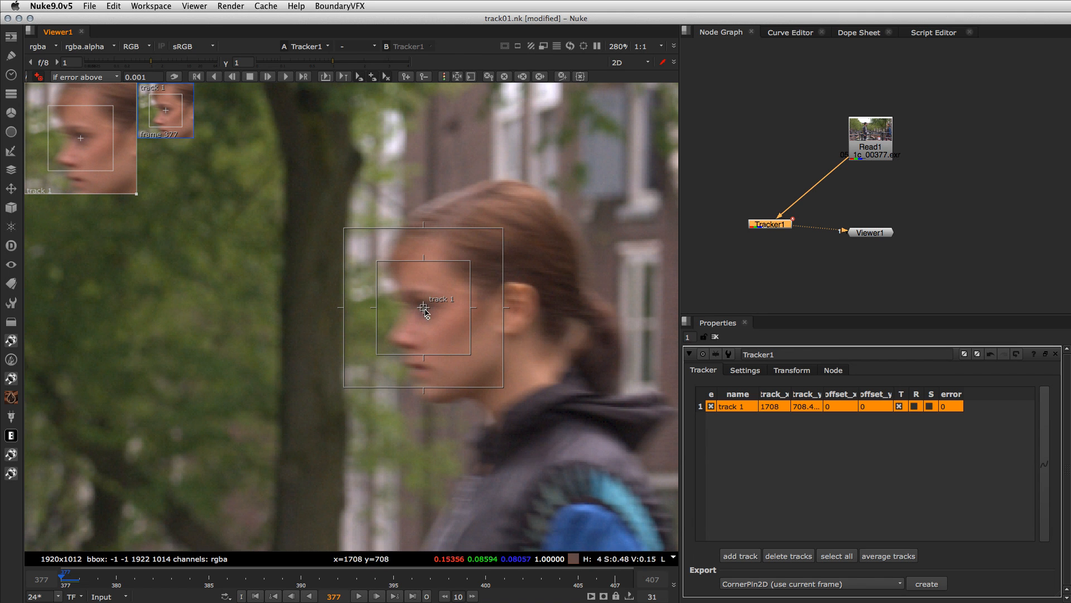
Widen and slightly heighten track 1's search area, comparing it with the face's position on frame 378.
left_click_drag(342, 308, 335, 313)
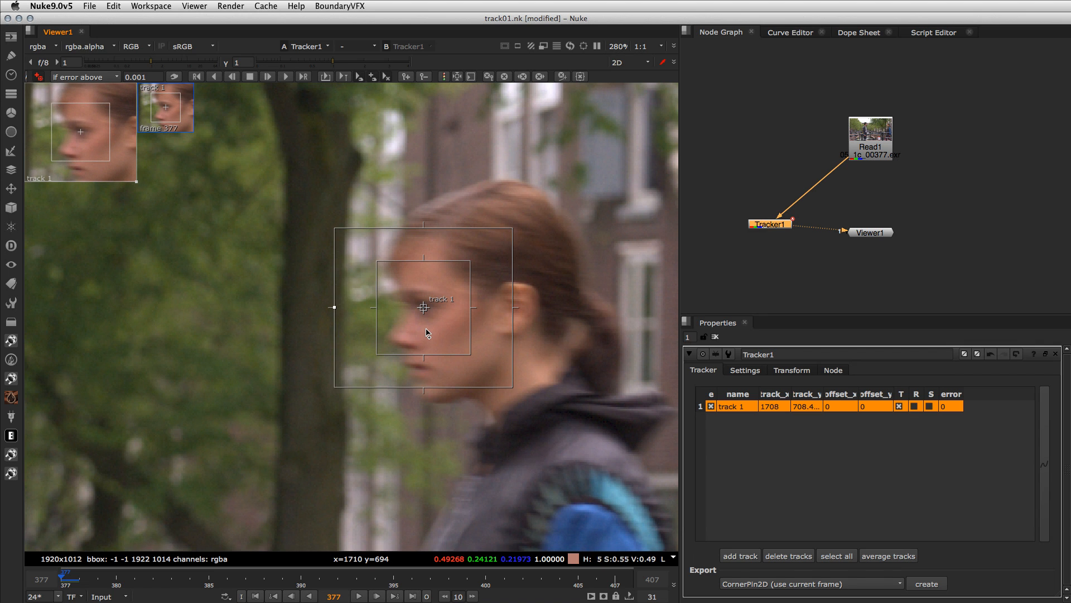
key("Right")
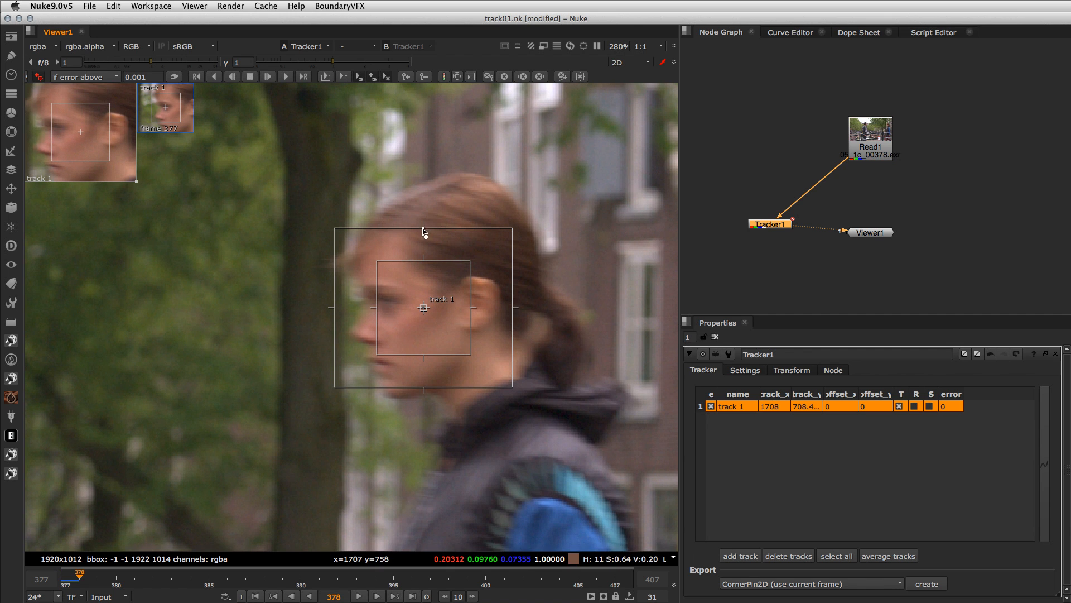
left_click_drag(421, 229, 420, 226)
key("Left")
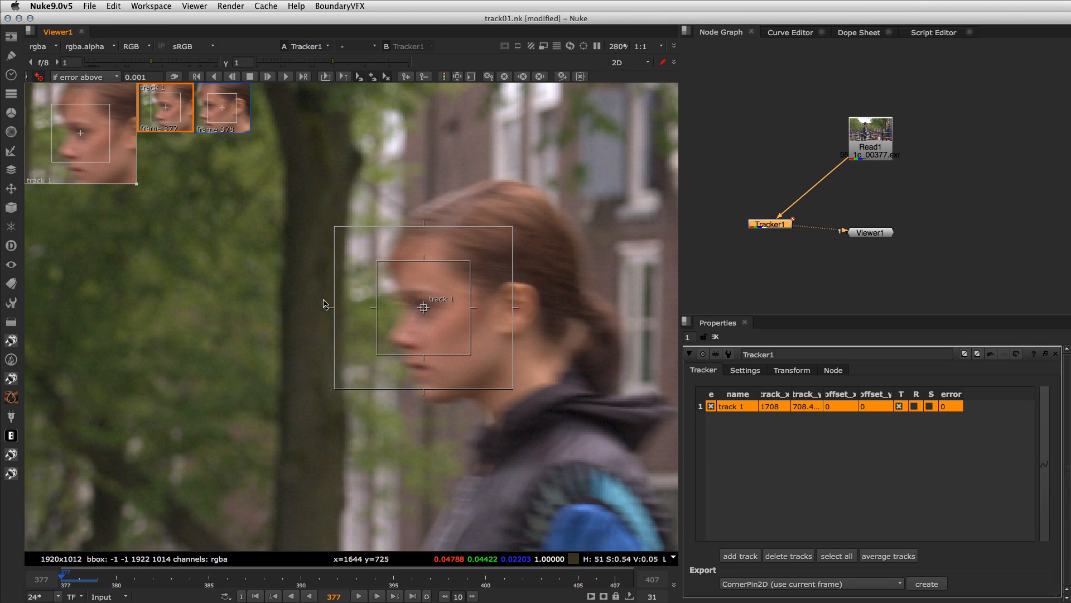
Try to track one frame forward with track 1's search area shrunk close to the pattern box, then go back to frame 377.
left_click_drag(333, 306, 353, 307)
left_click_drag(422, 394, 425, 376)
key("Right")
key("Left")
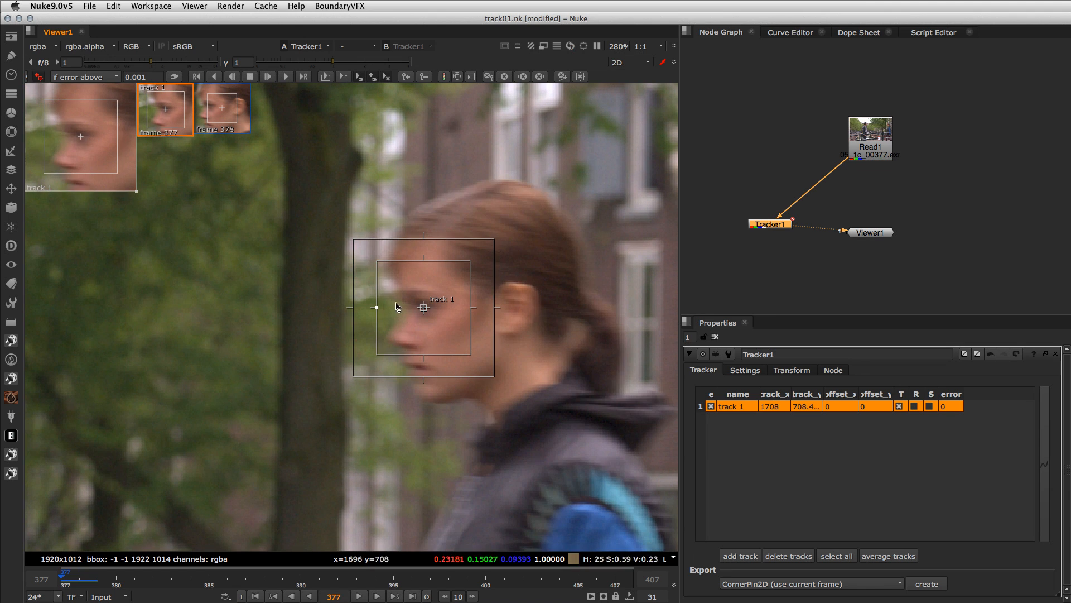
left_click(266, 78)
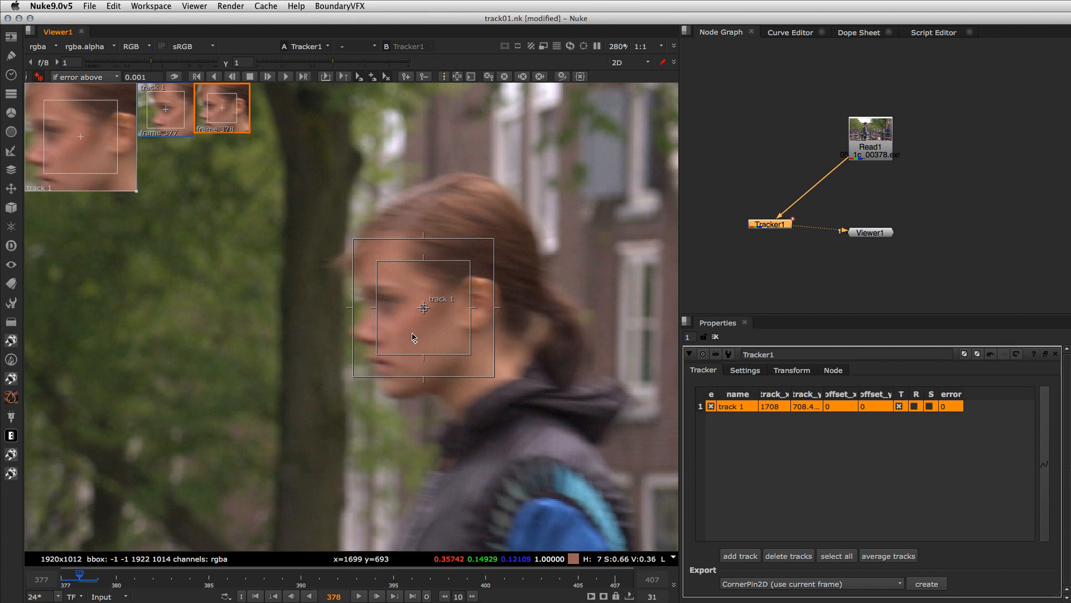
key("Left")
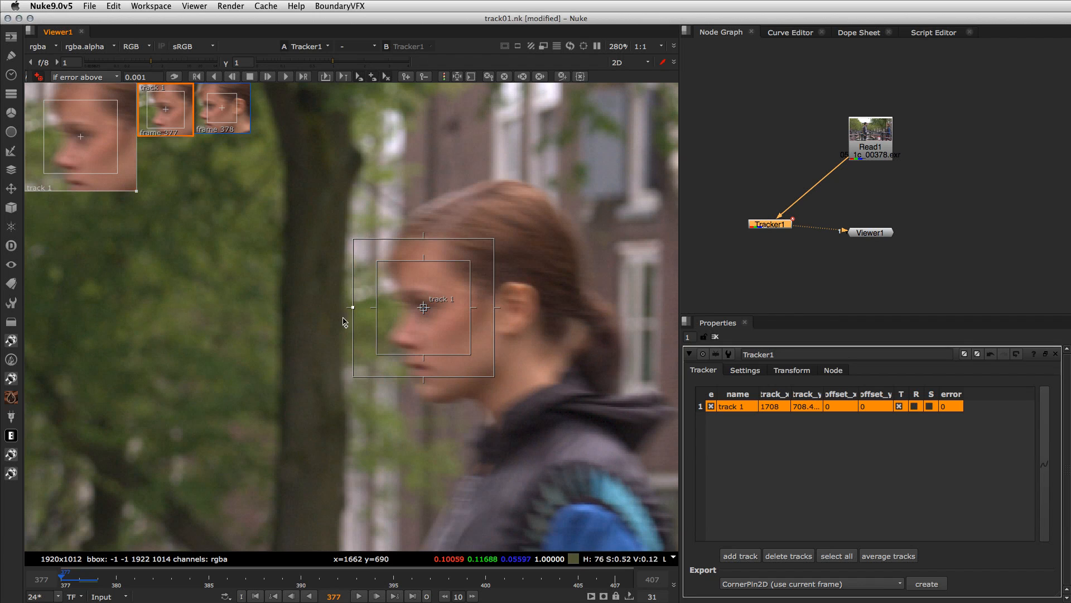
Enlarge track 1's search area well beyond the face in width and height and track one frame forward.
left_click_drag(354, 309, 318, 306)
left_click_drag(424, 377, 423, 398)
left_click(268, 77)
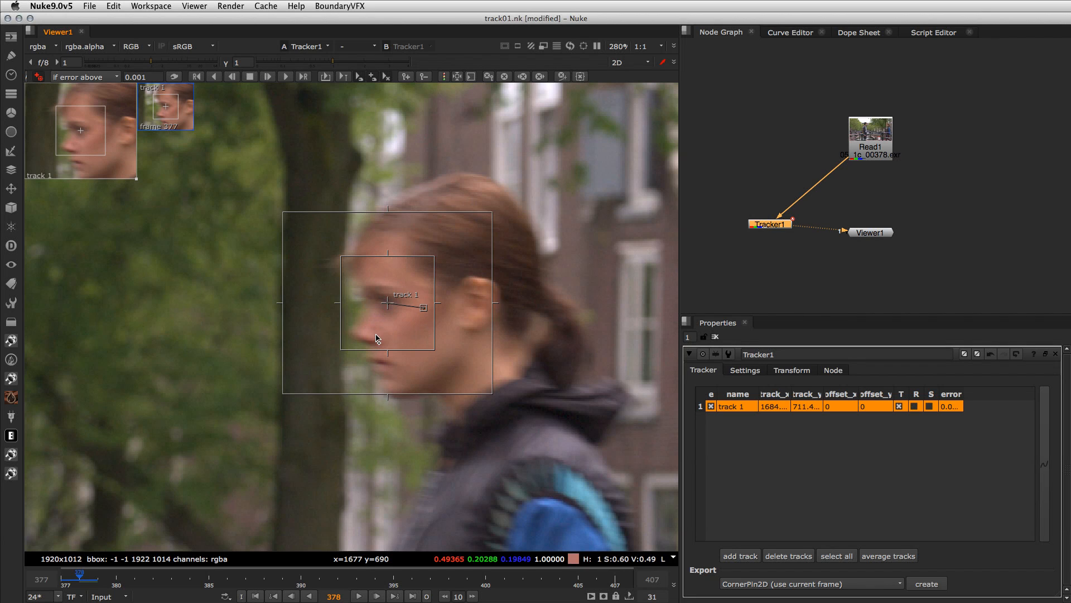
Return to frame 377 and re-centre track 1 on the woman's eye at about x 1709, y 709.
key("Left")
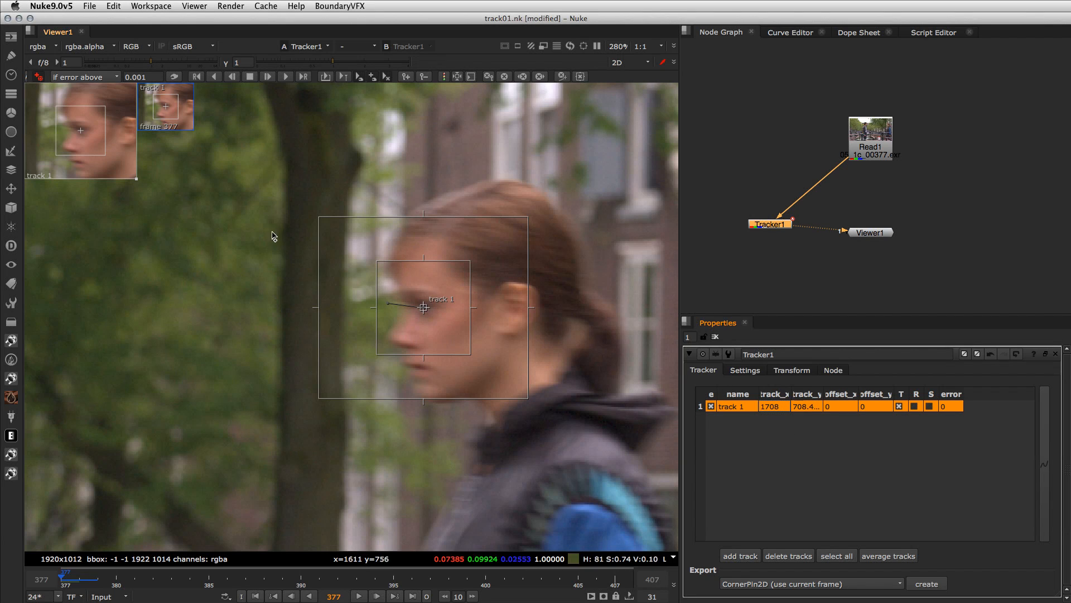
left_click_drag(424, 307, 422, 310)
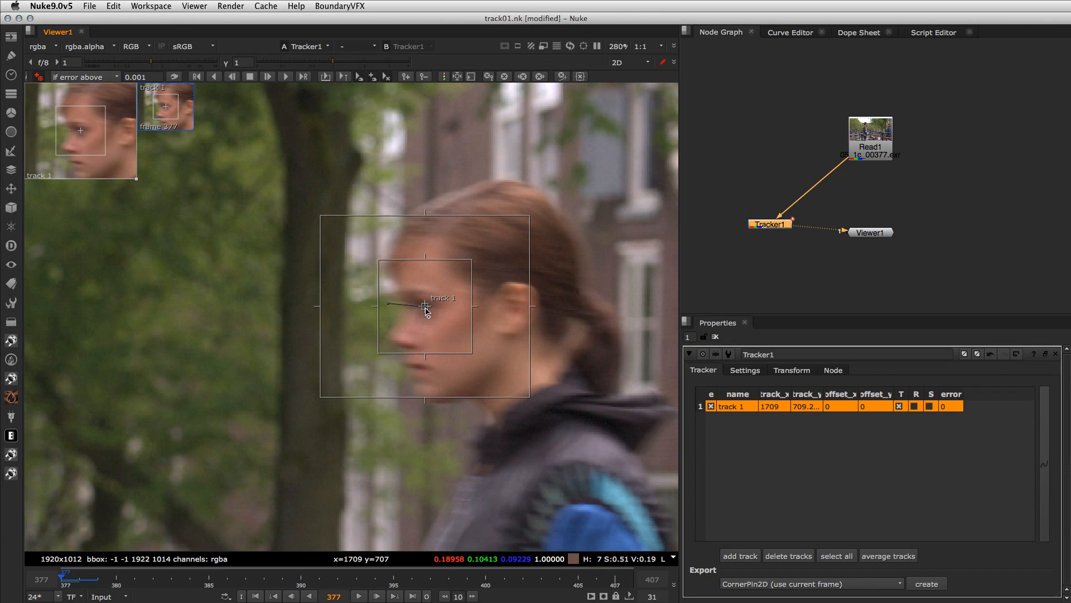
left_click_drag(428, 316, 427, 309)
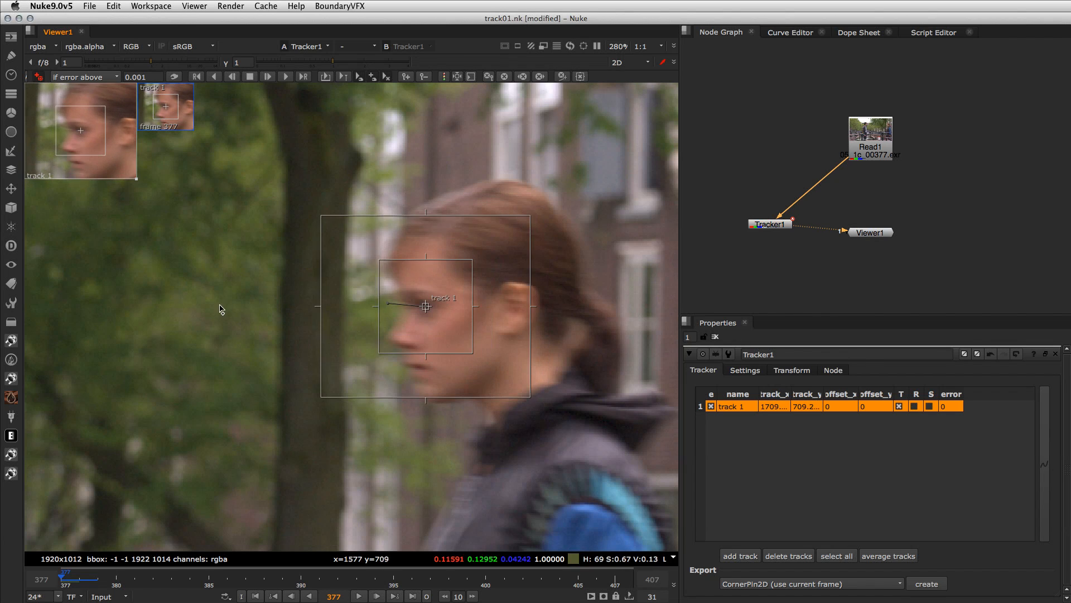
Add four extra track points around the woman, in the trees, near her jacket and above her forehead, then stop adding tracks.
left_click(39, 78)
left_click(196, 269)
left_click(255, 443)
left_click(432, 452)
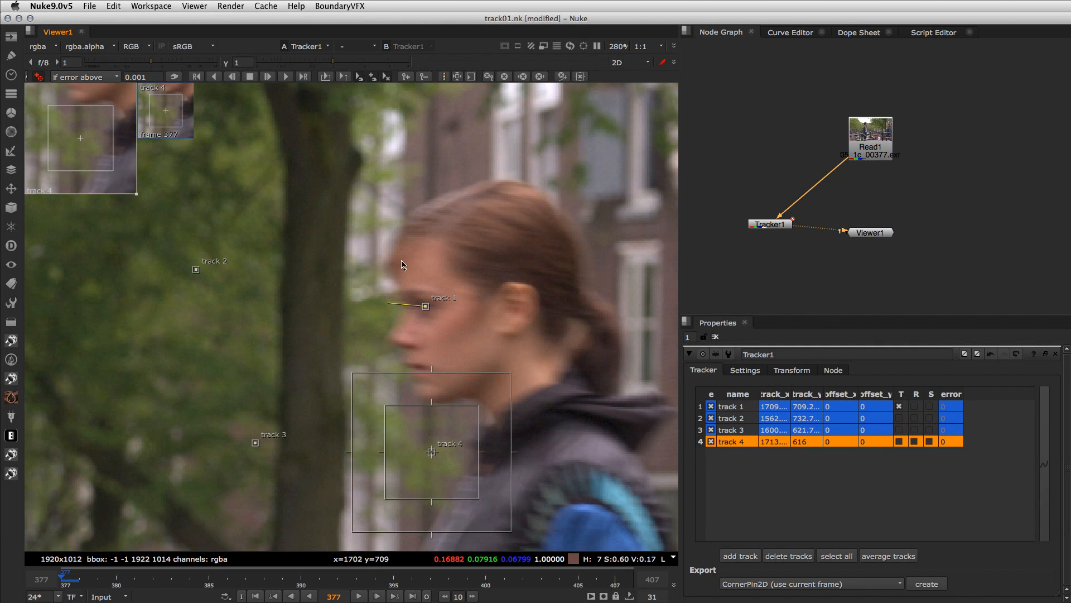
left_click(377, 199)
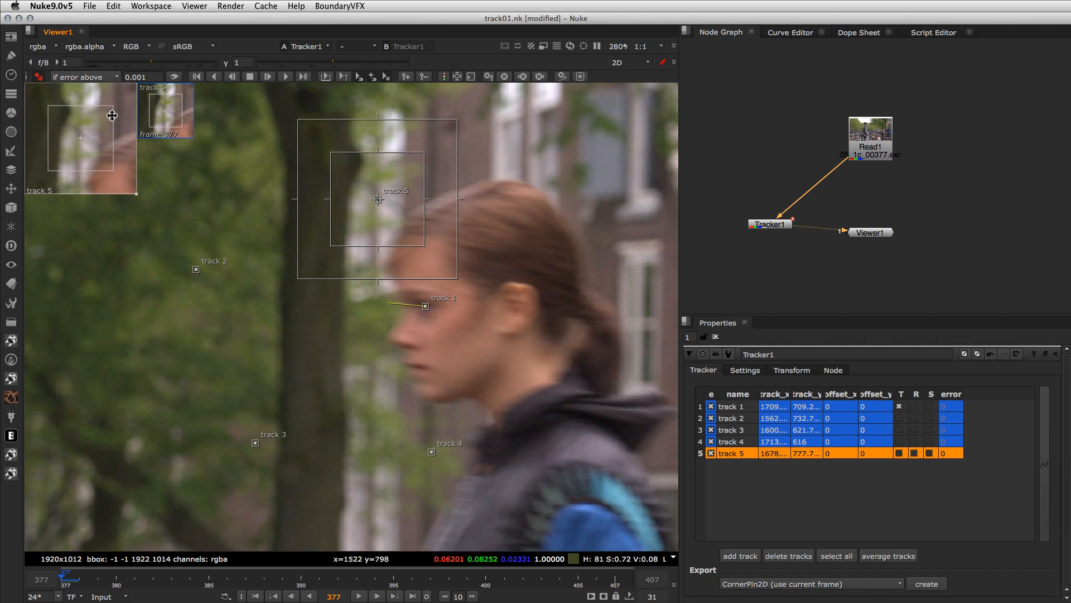
left_click(39, 77)
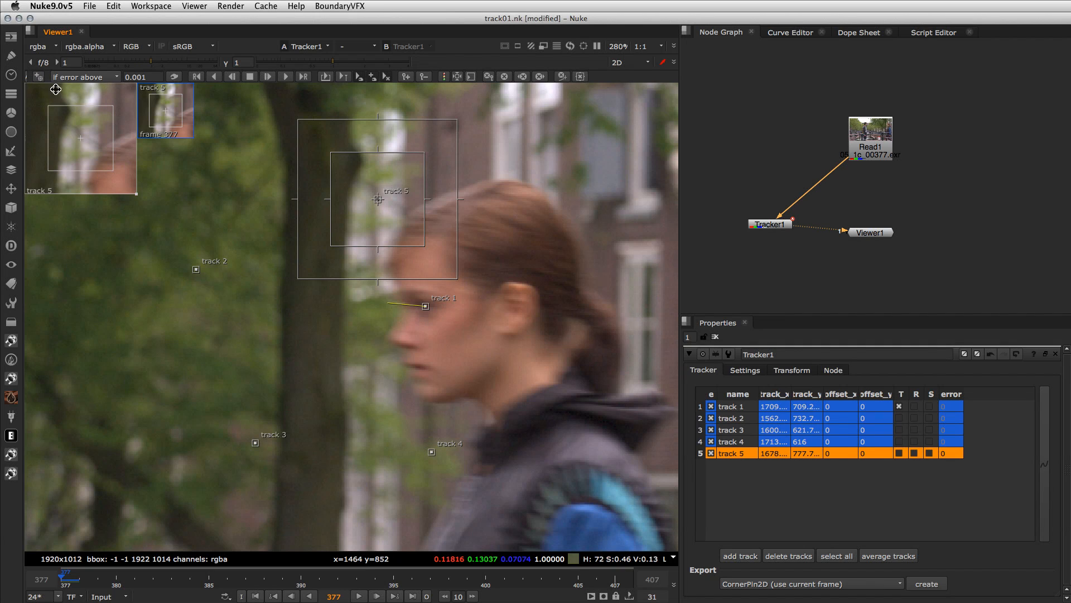
Delete tracks 2 to 5 from the Tracker and select track 1.
left_click(788, 556)
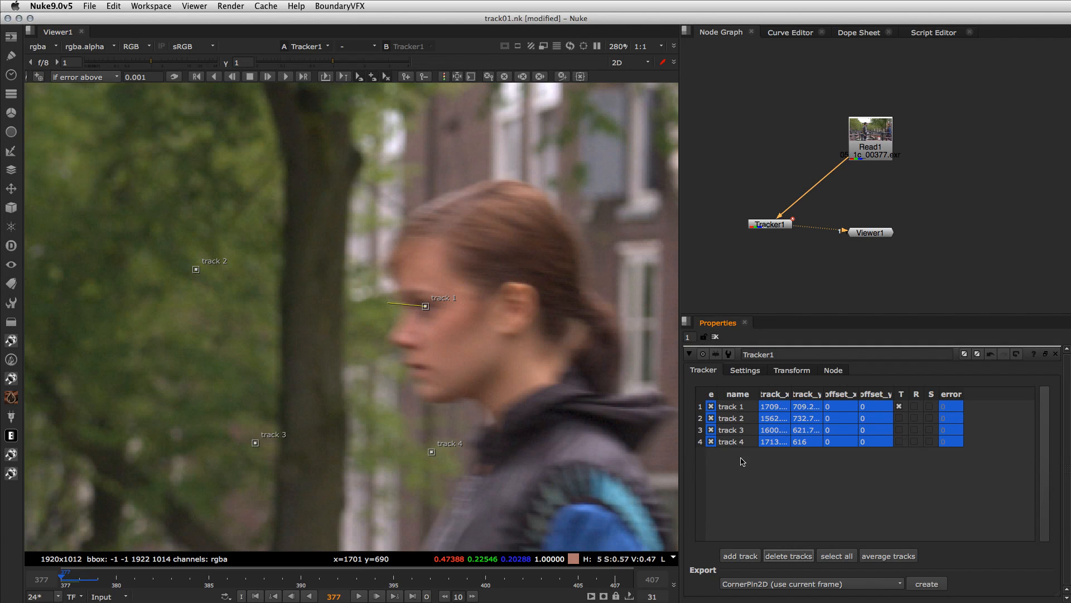
left_click(736, 441)
left_click(731, 419, "shift")
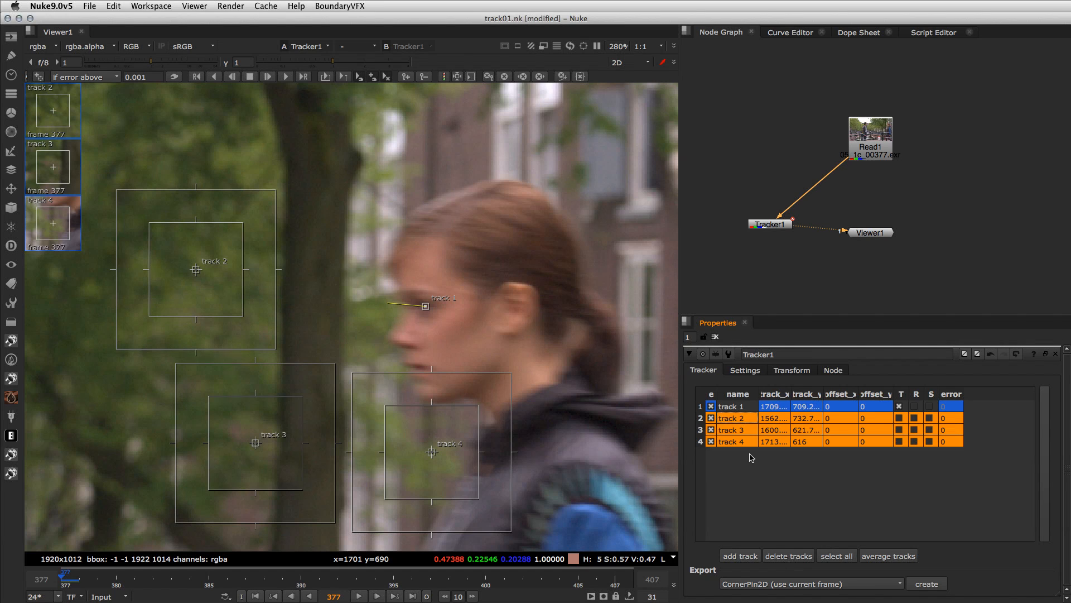
left_click(788, 556)
left_click(730, 406)
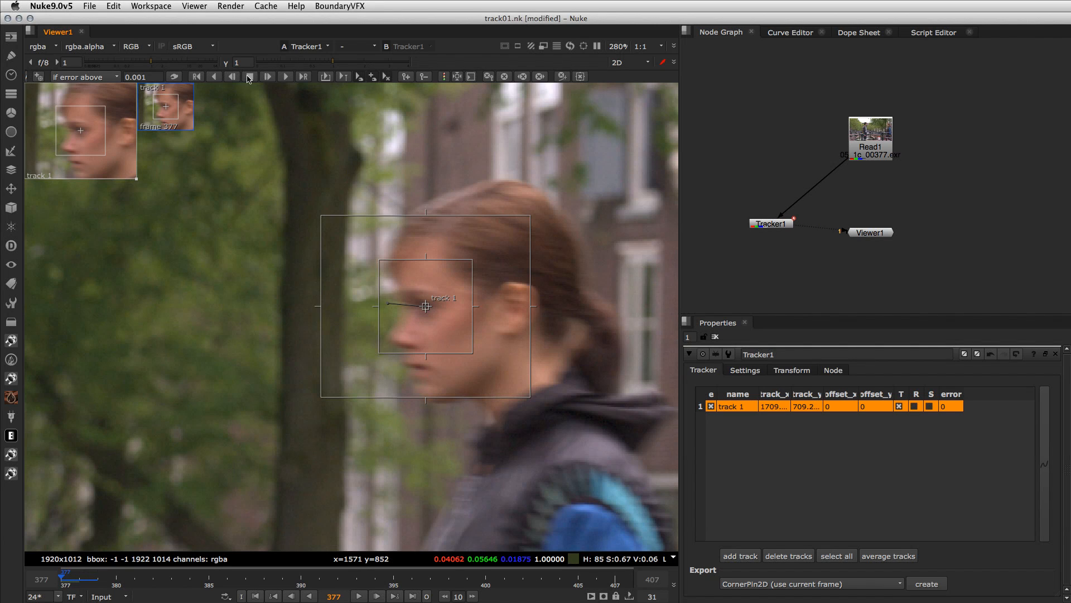
left_click(304, 79)
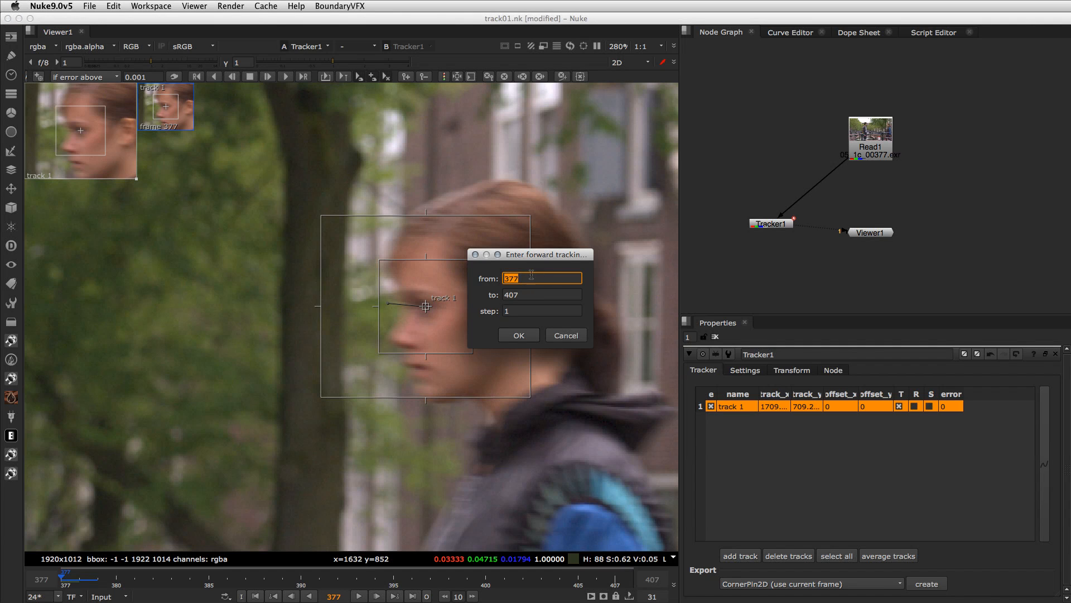
key("Tab")
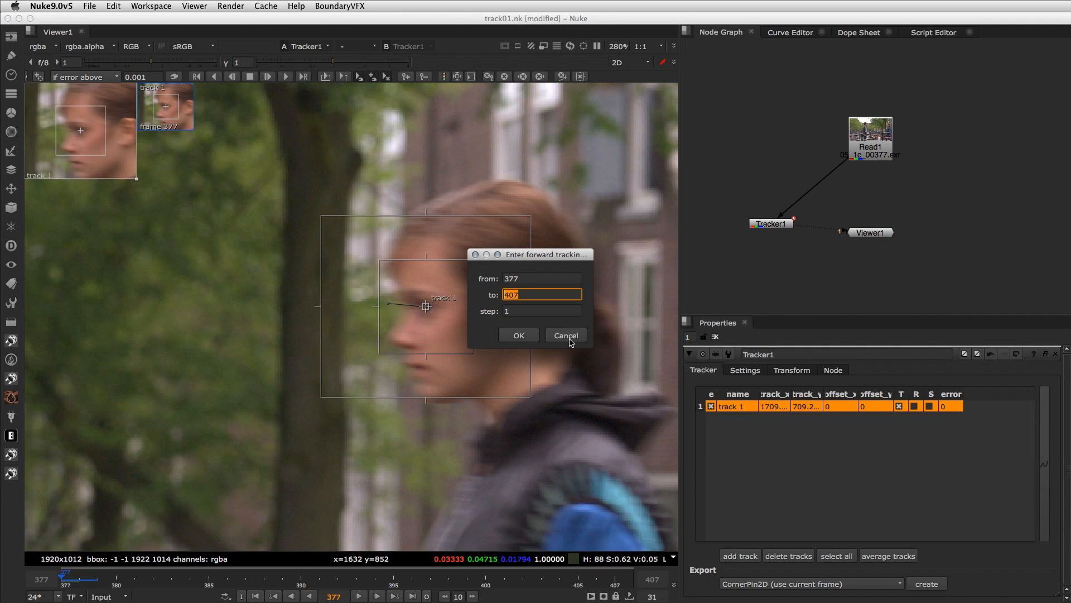
left_click(567, 336)
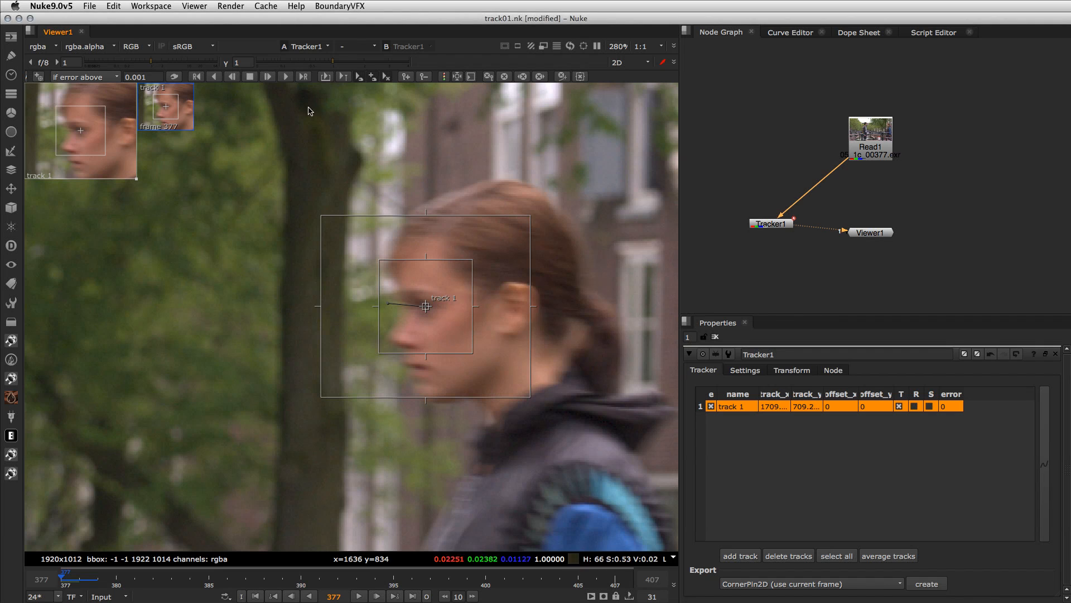
Track track 1 forward from frame 377 to the end of the clip and inspect the resulting motion path.
left_click(286, 78)
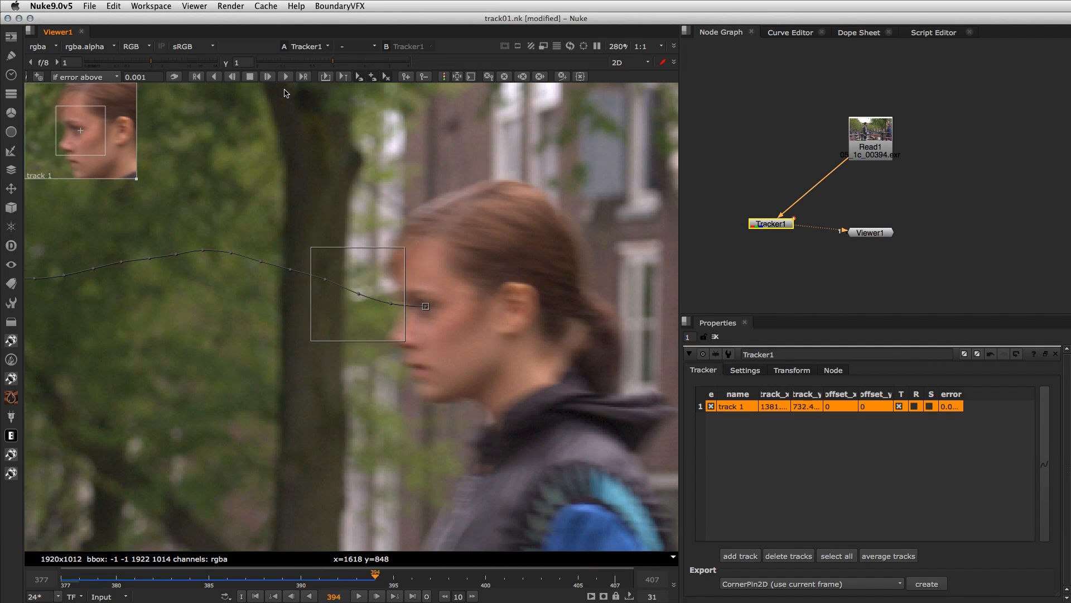
key("f")
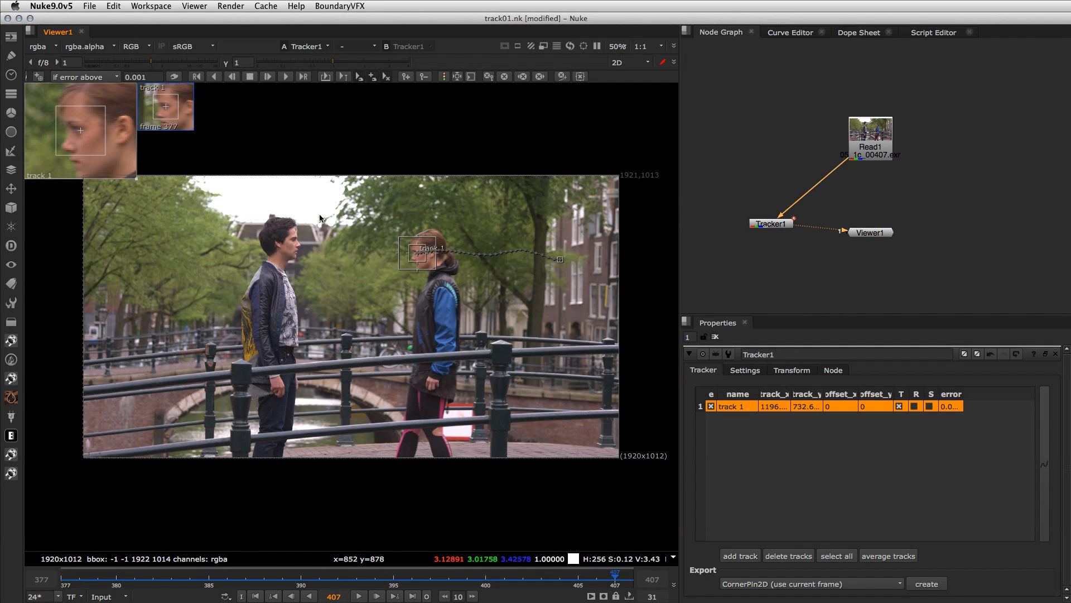
scroll(408, 303, "up", 5)
middle_click_drag(530, 287, 453, 326)
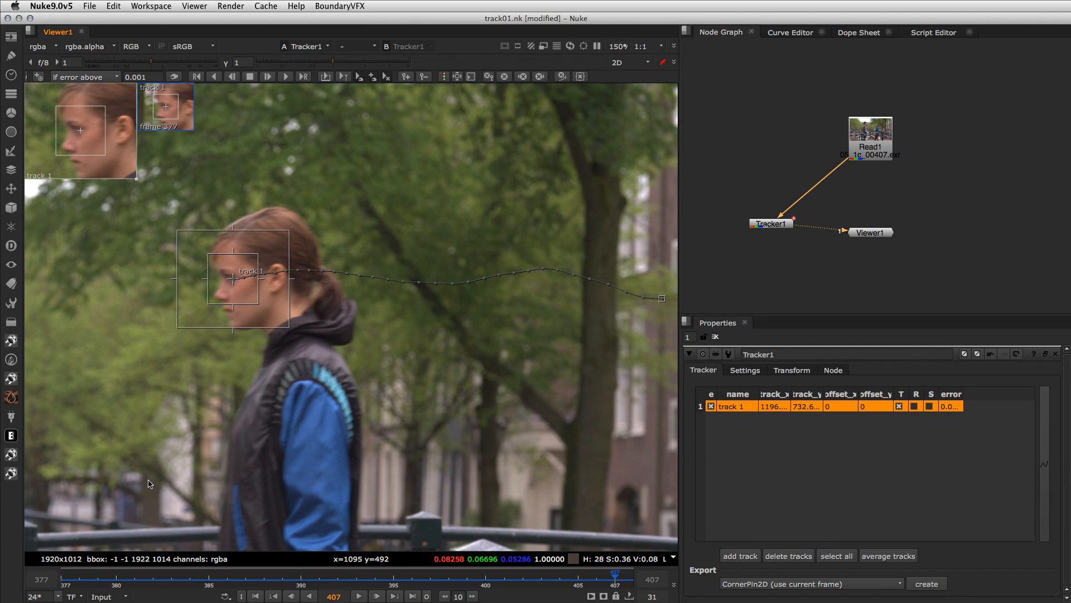
Undo the forward tracking of track 1 and return to frame 377.
key("super+z")
left_click(67, 577)
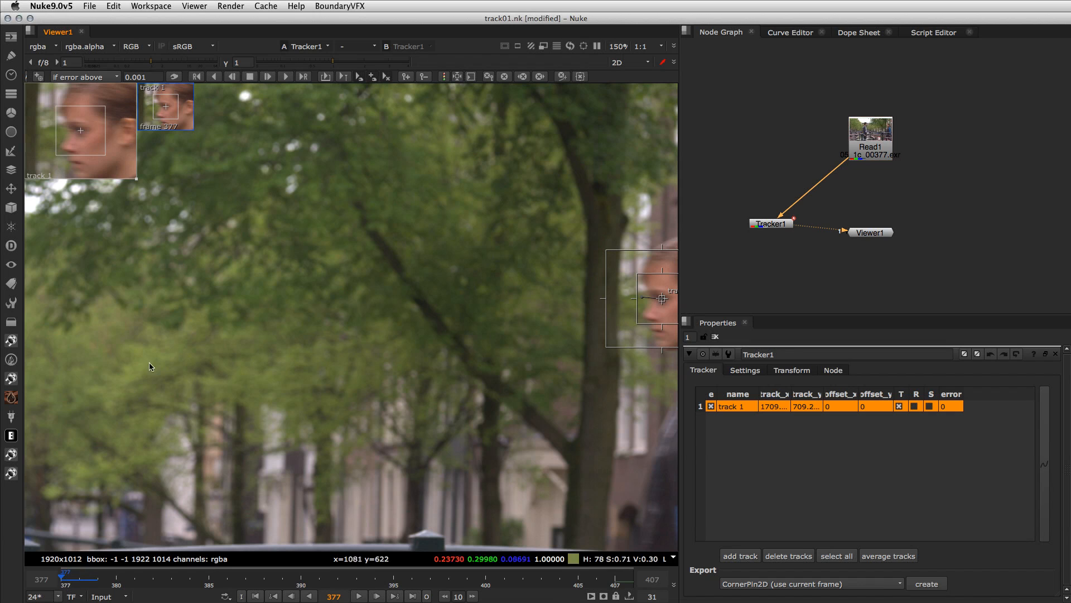
Track track 1 forward from frame 377 to frame 407 and scrub back to frame 402 to check the eye.
middle_click_drag(596, 283, 574, 277)
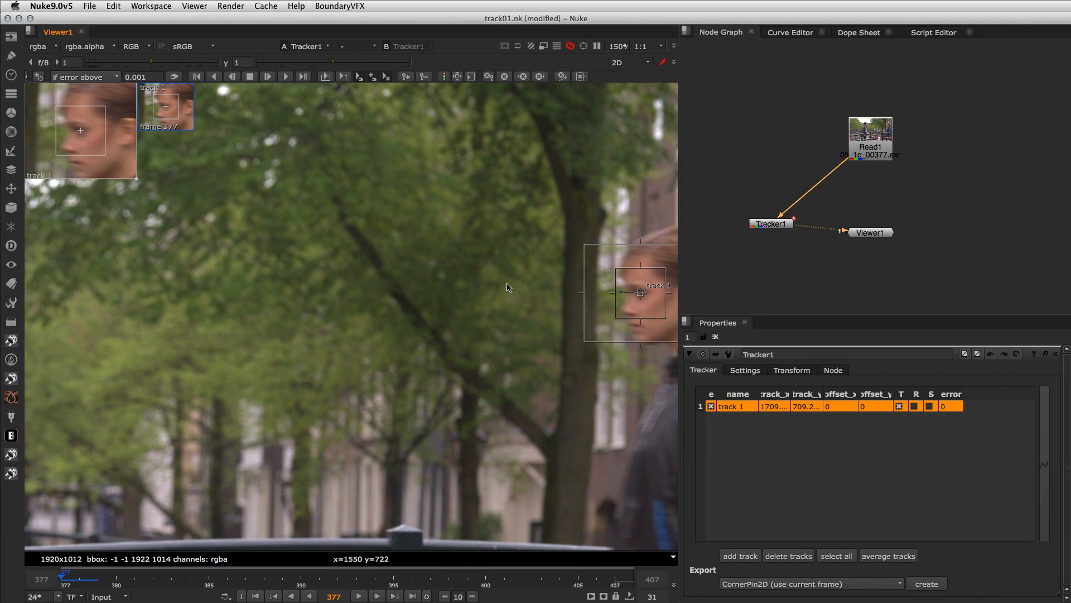
left_click(286, 77)
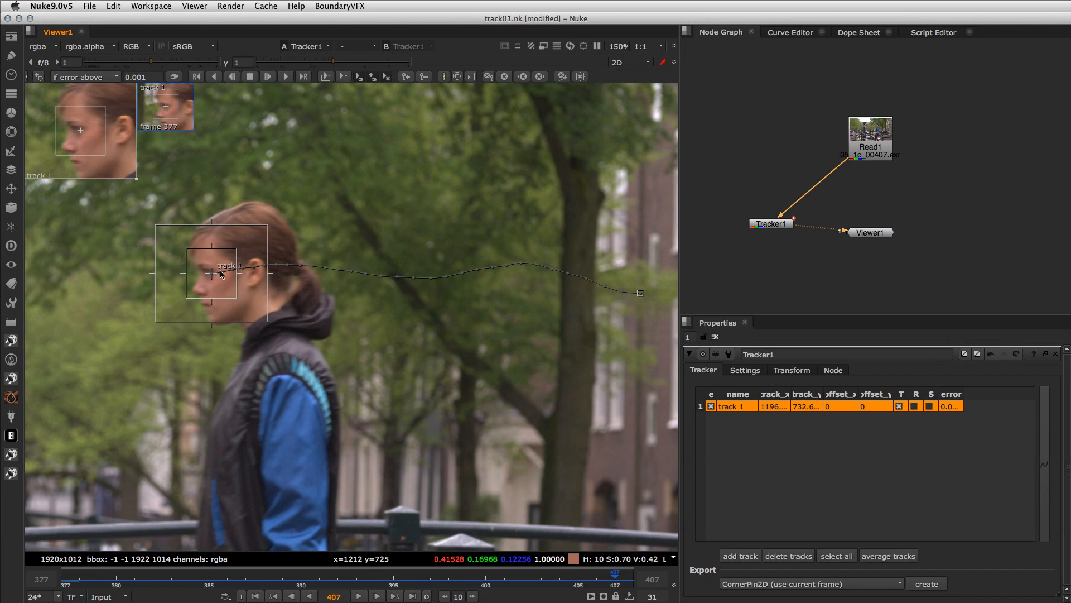
left_click_drag(120, 575, 523, 565)
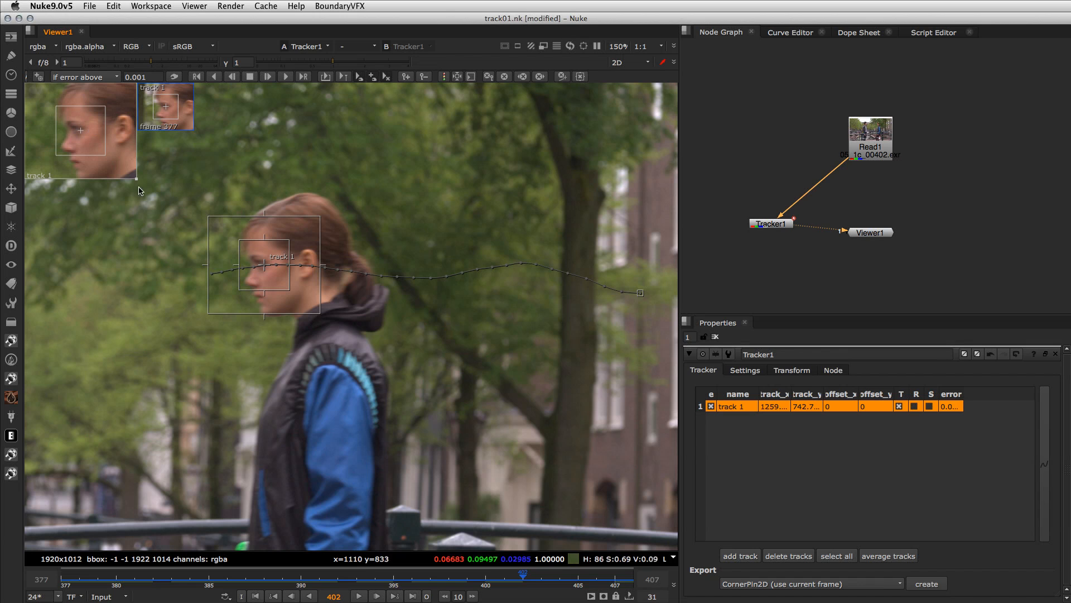
Enlarge the track preview window, return to frame 377 and shrink track 1's pattern area tightly around the woman's eye.
left_click_drag(138, 181, 235, 271)
mouse_move(74, 582)
left_mouse_down()
mouse_move(149, 582)
mouse_move(66, 581)
mouse_move(55, 565)
mouse_move(613, 573)
mouse_move(302, 573)
mouse_move(56, 552)
mouse_move(226, 563)
mouse_move(61, 570)
left_mouse_up()
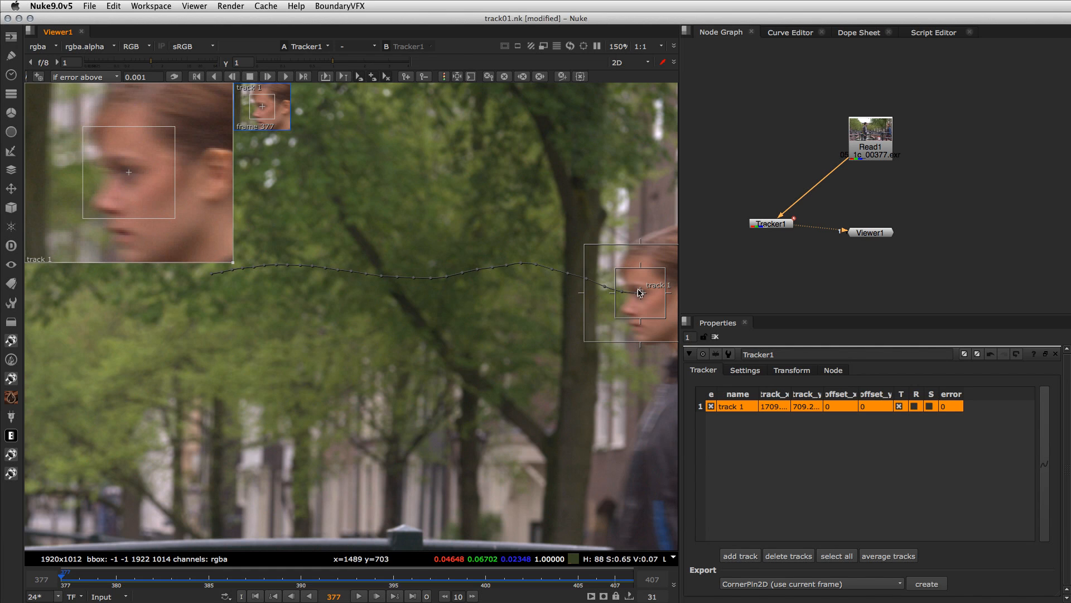
middle_click_drag(586, 332, 462, 367)
left_click_drag(518, 344, 507, 333)
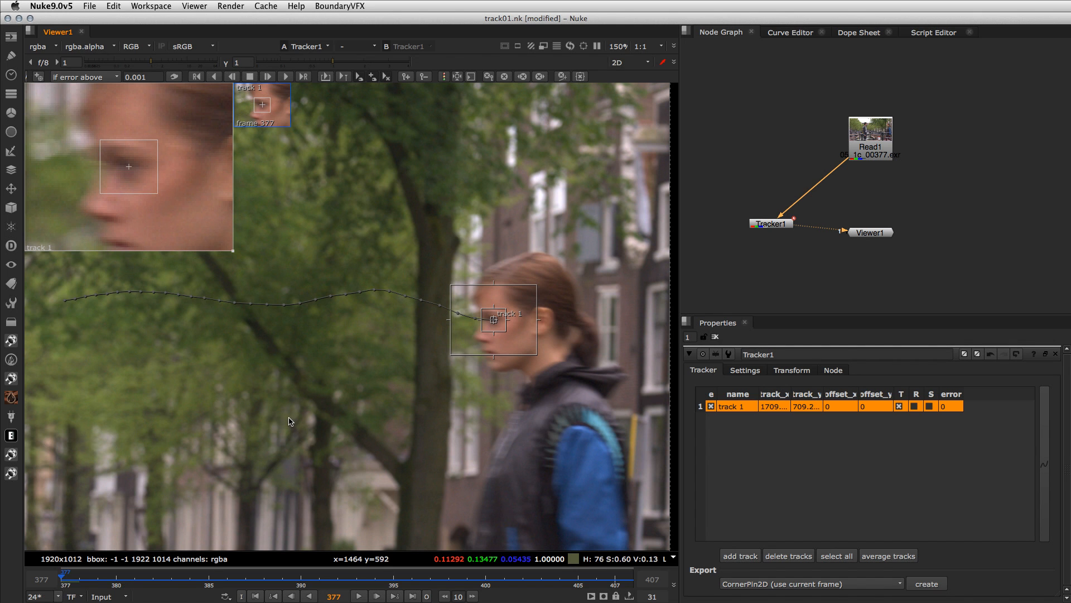
Retrack track 1 from frame 377 to frame 407, then return to frame 377 and save the script.
left_click(209, 582)
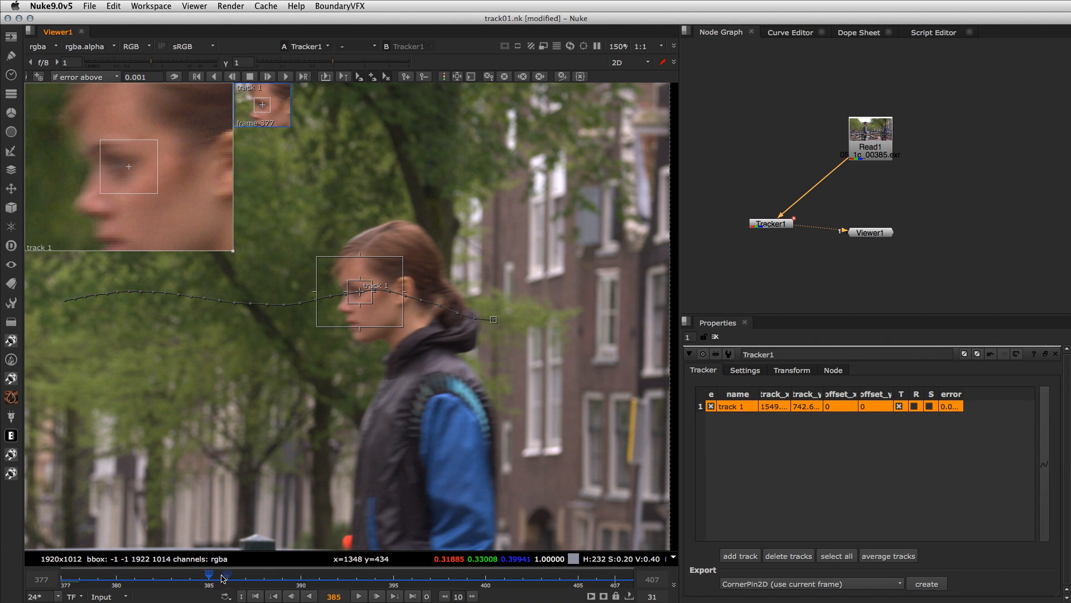
left_click(65, 577)
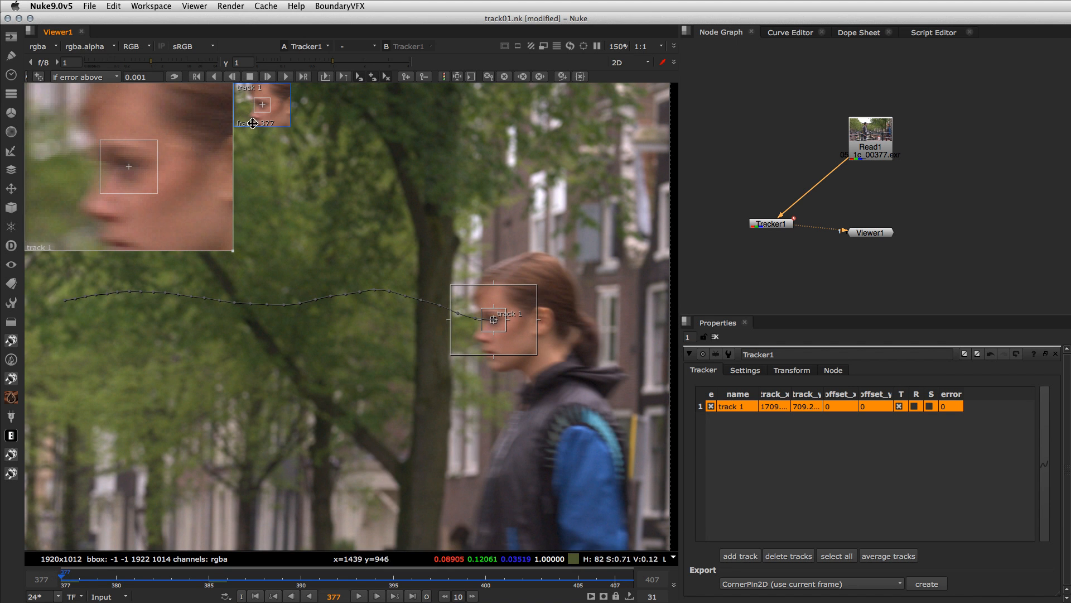
left_click(285, 76)
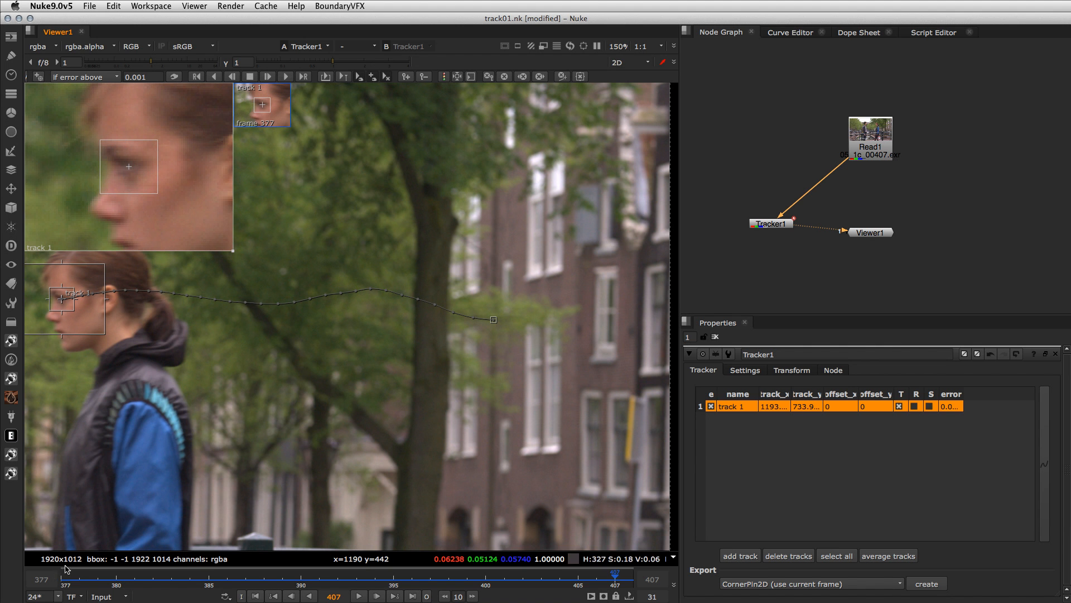
mouse_move(65, 578)
left_mouse_down()
mouse_move(666, 568)
mouse_move(68, 579)
left_mouse_up()
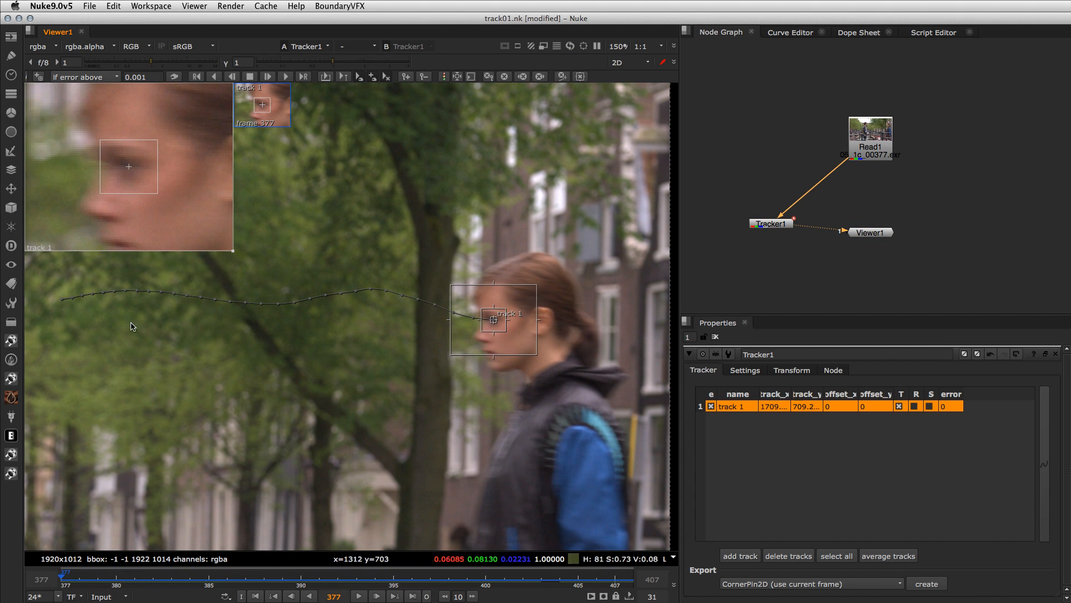
key("ctrl+s")
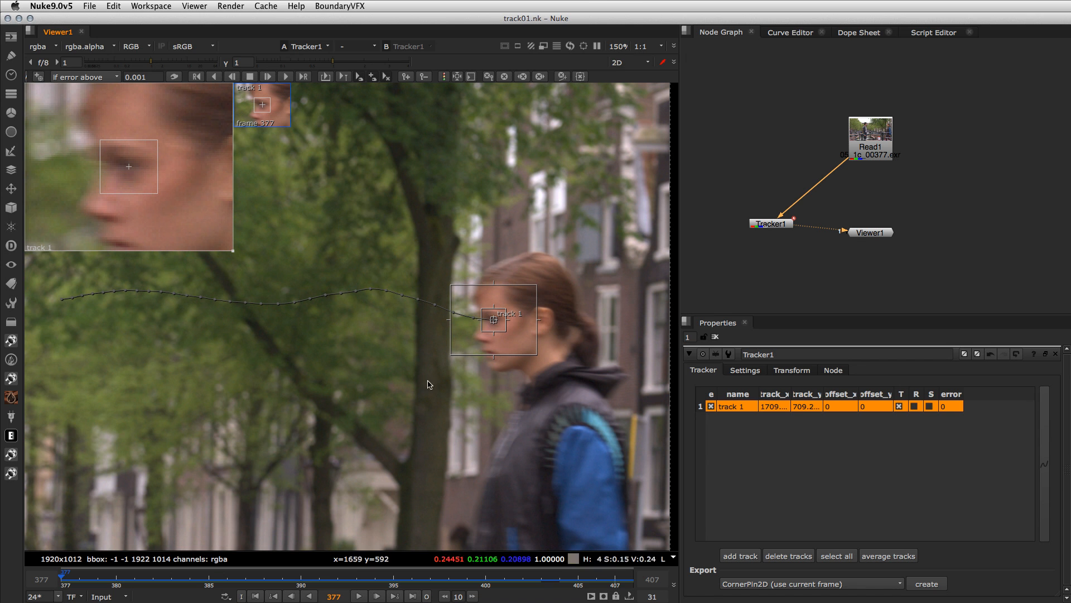
Add a second track on the woman's hand at frame 377 and nudge it to about x 1828, y 235.
middle_click_drag(479, 464, 506, 332)
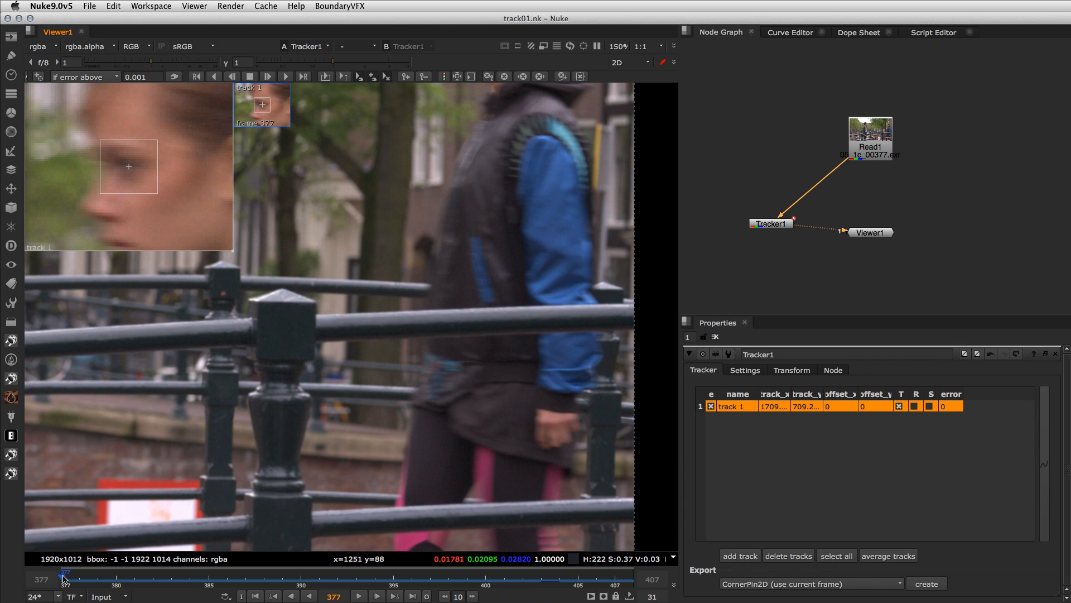
mouse_move(63, 580)
left_mouse_down()
mouse_move(368, 587)
mouse_move(197, 570)
mouse_move(63, 579)
left_mouse_up()
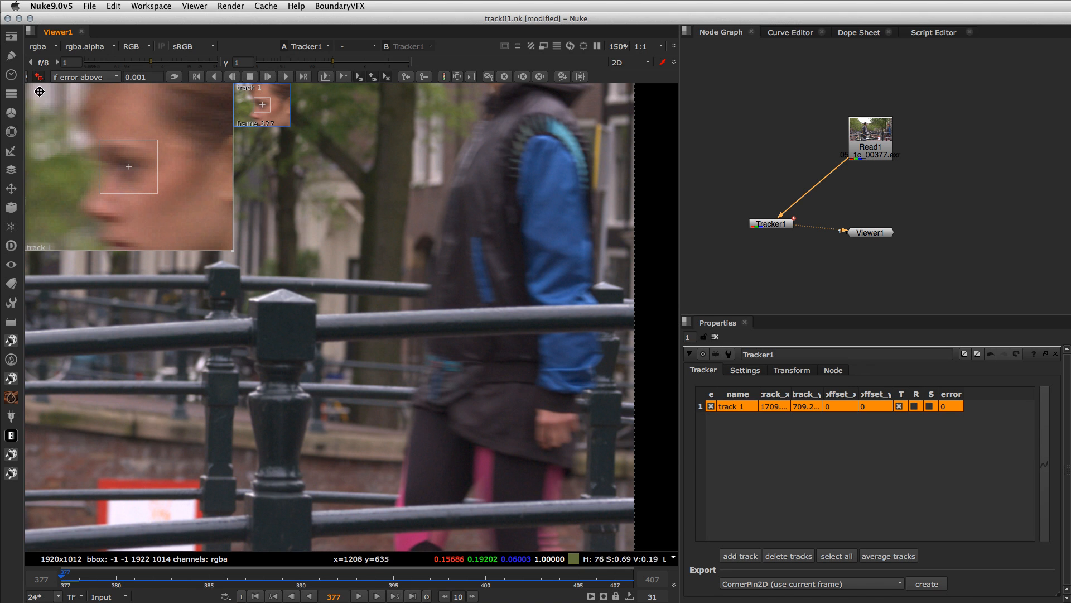
left_click(559, 425)
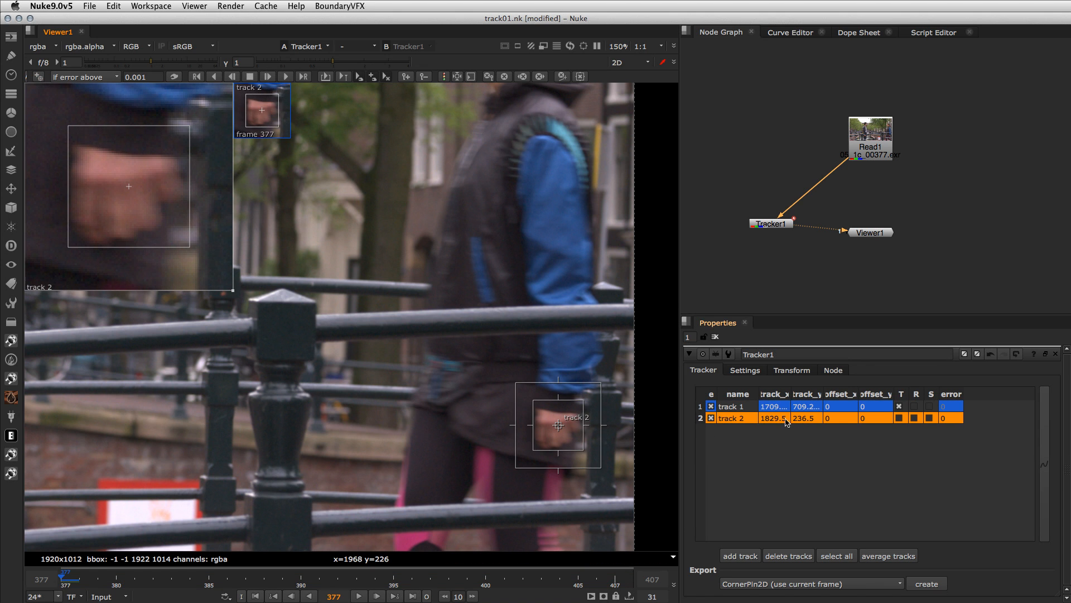
left_click_drag(560, 427, 561, 431)
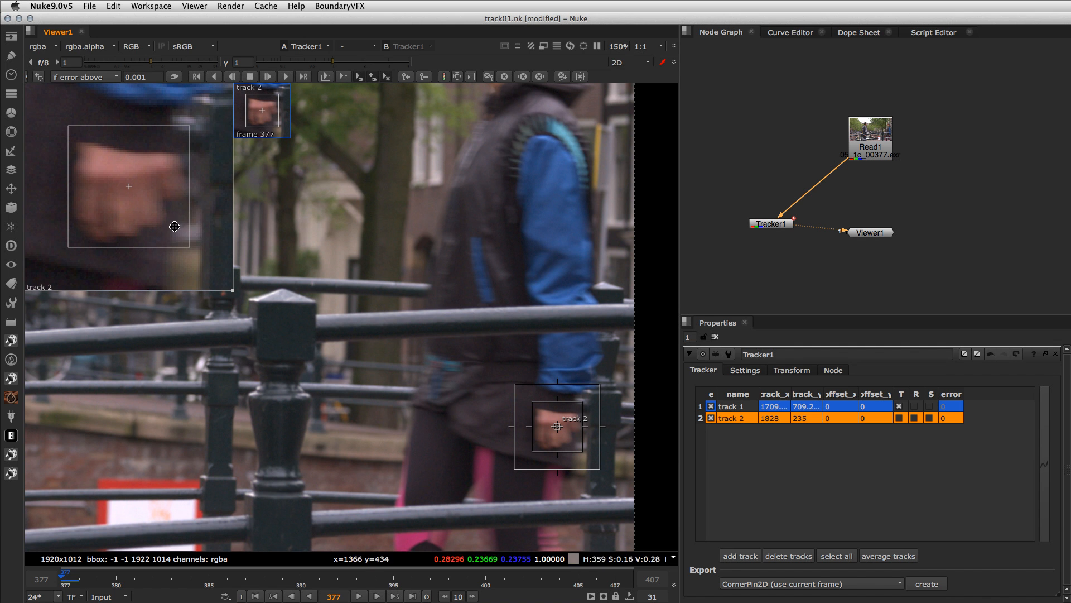
Fine-tune track 2's position on the hand and slightly enlarge its preview window.
scroll(569, 480, "up", 3)
scroll(563, 453, "down", 3)
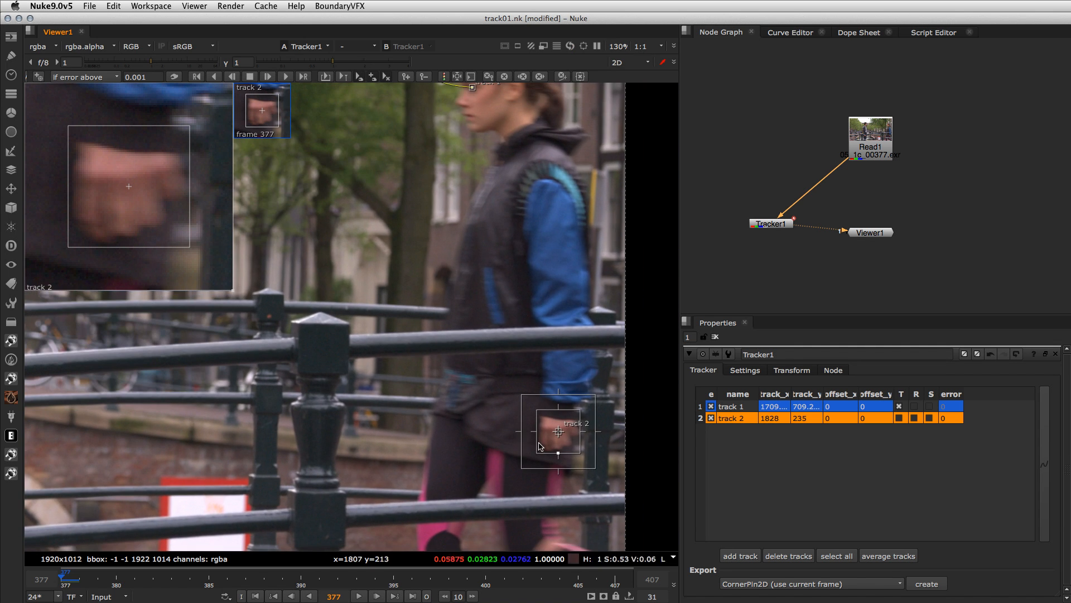
left_click_drag(127, 220, 144, 227)
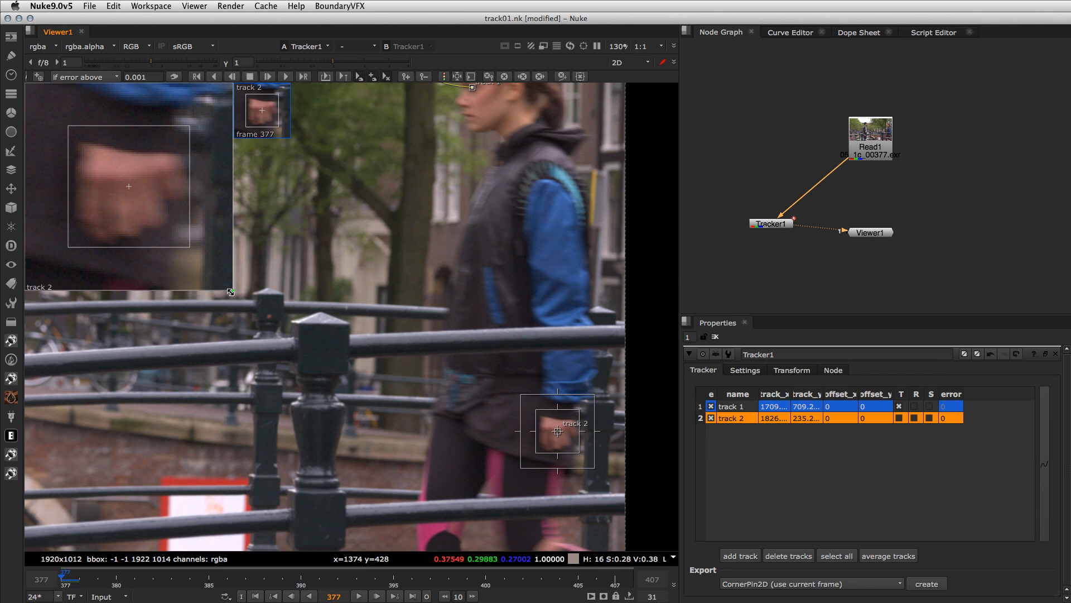
mouse_move(232, 289)
left_mouse_down()
mouse_move(359, 417)
mouse_move(187, 258)
mouse_move(248, 301)
mouse_move(149, 230)
mouse_move(251, 313)
mouse_move(216, 294)
left_mouse_up()
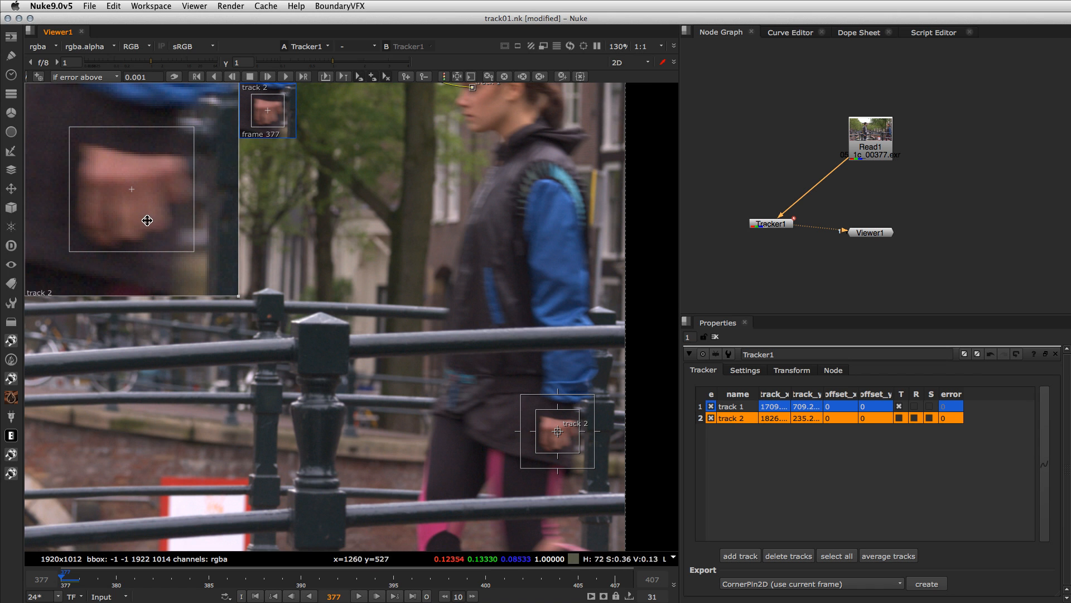
left_click_drag(160, 223, 137, 221)
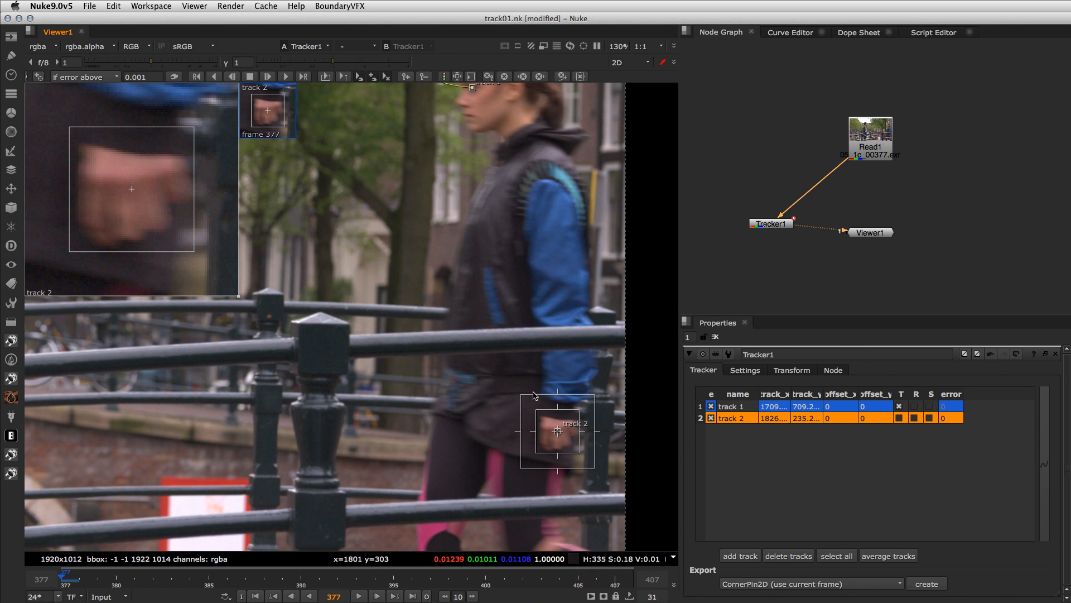
Try to track track 2 forward from frame 377, then step back from frame 383 to frame 377.
scroll(533, 395, "down", 2)
middle_click_drag(329, 402, 429, 402)
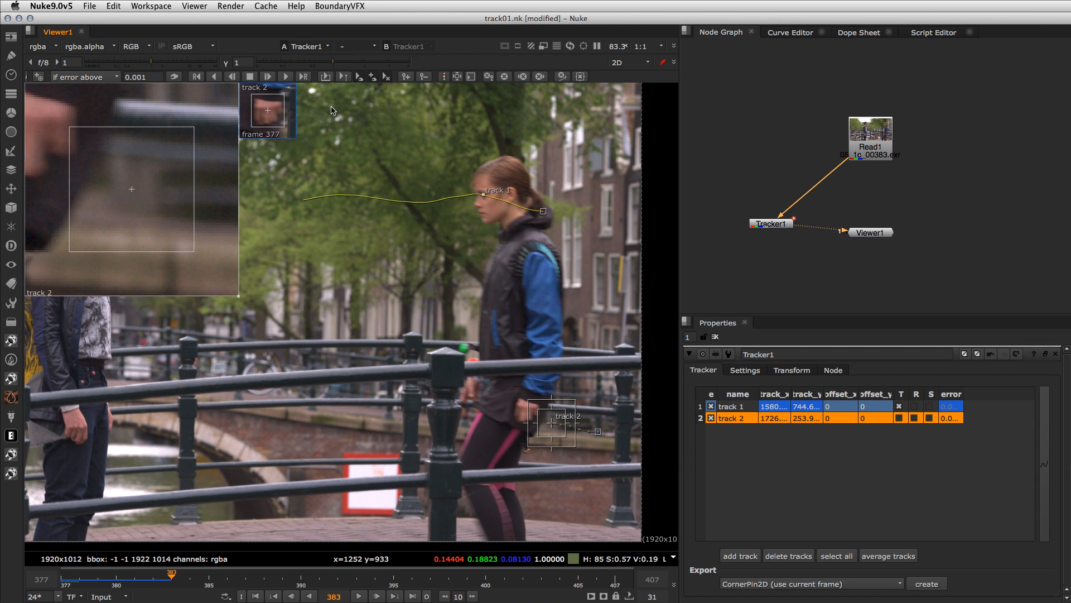
key("Left")
key("Left")
key("Left")
key("Left")
key("Left")
key("Left")
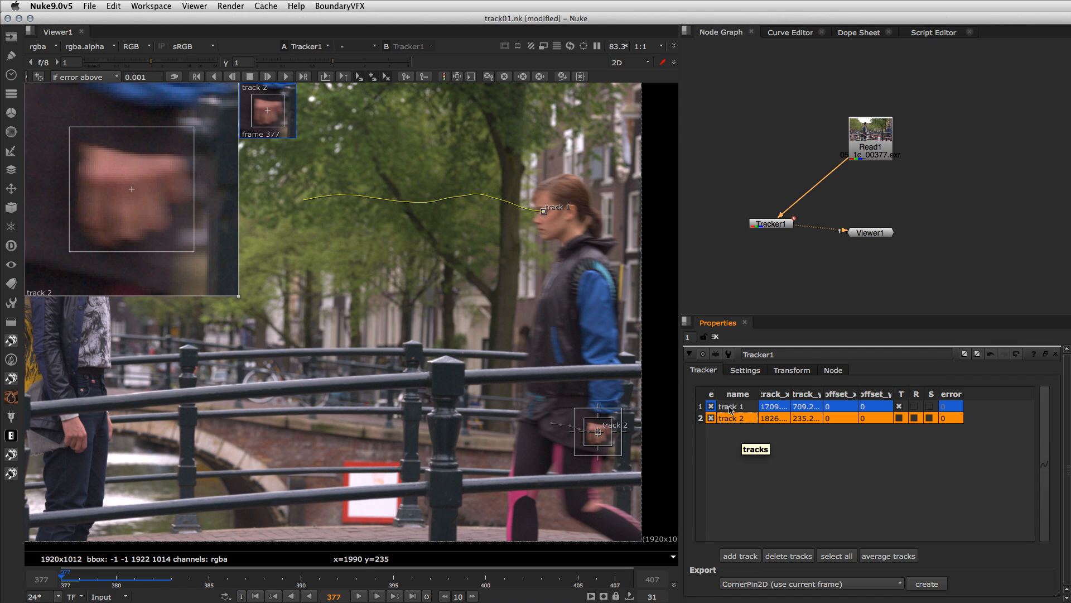
Select tracks 1 and 2 together and track both forward from frame 377 to frame 407.
left_click(731, 407)
left_click(732, 420, "shift")
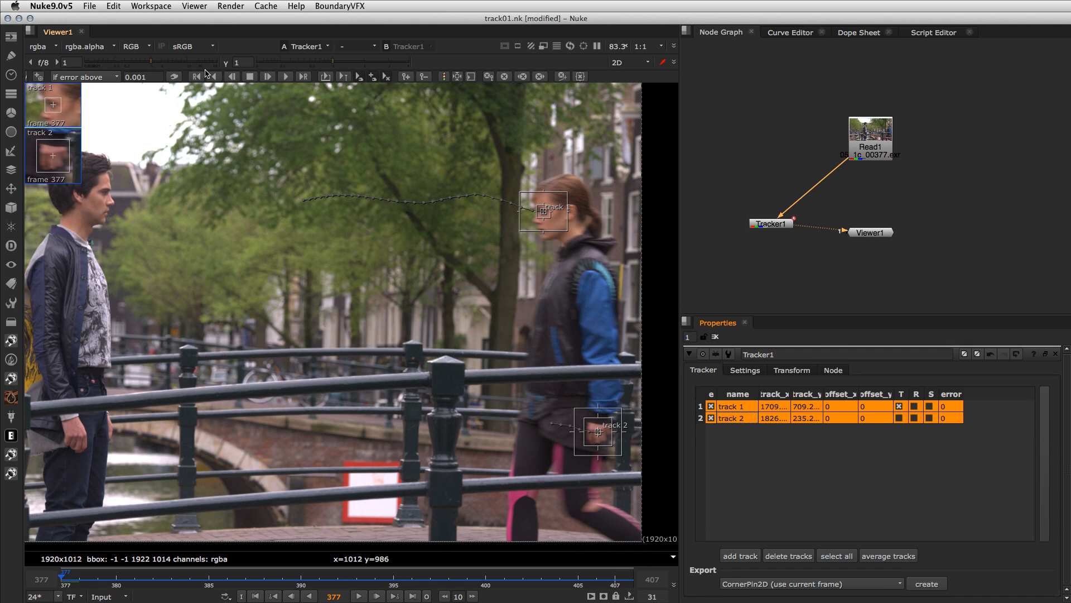
left_click(288, 78)
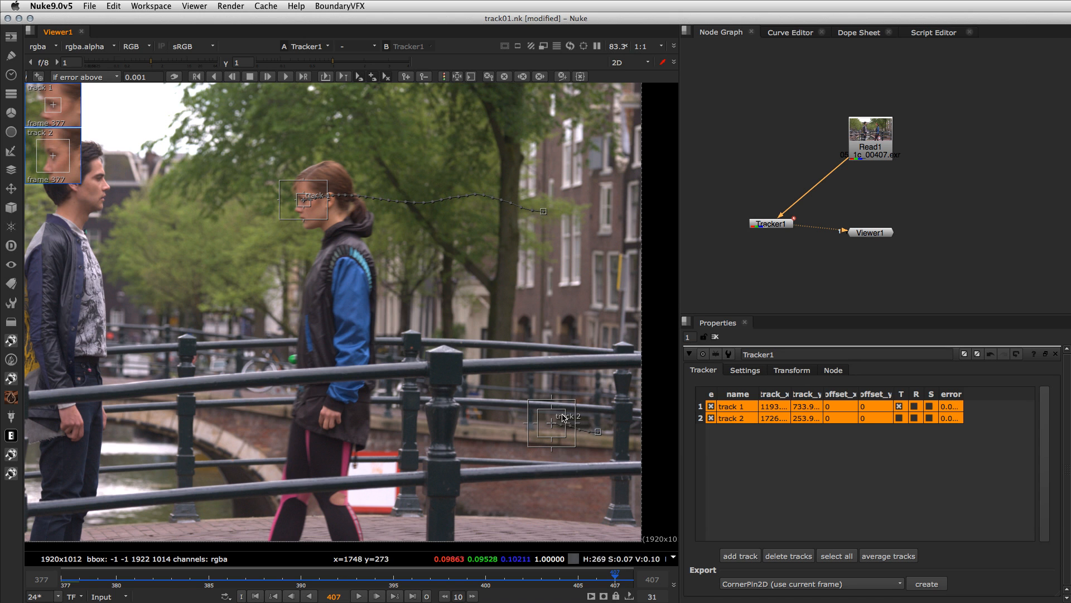
Return to frame 377, disable track 1 and select only track 2 with its T option enabled.
left_click(69, 576)
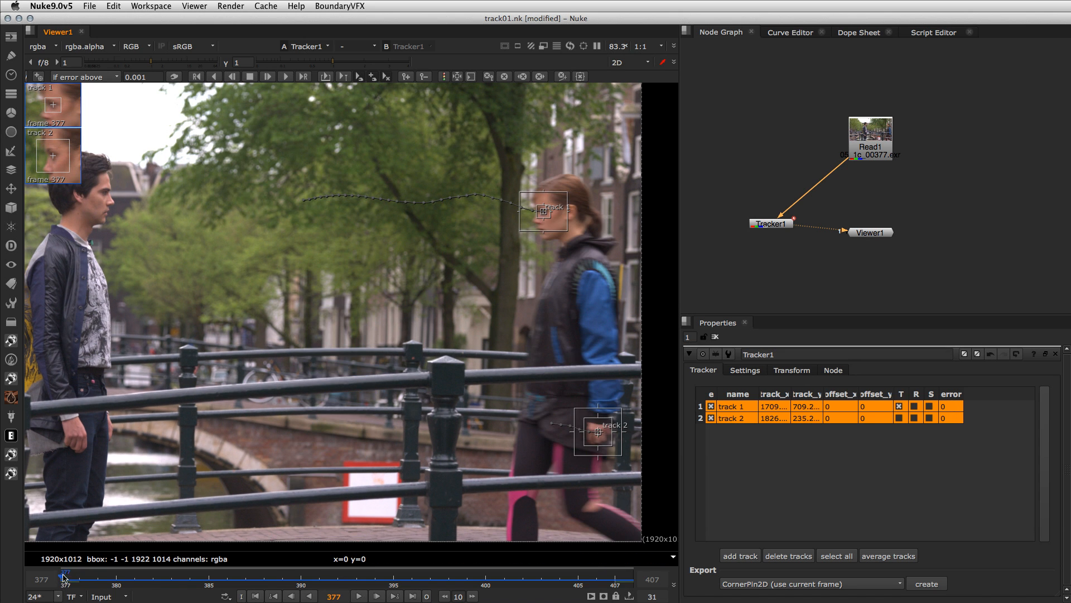
mouse_move(63, 578)
left_mouse_down()
mouse_move(121, 578)
mouse_move(67, 579)
left_mouse_up()
left_click_drag(118, 576, 49, 573)
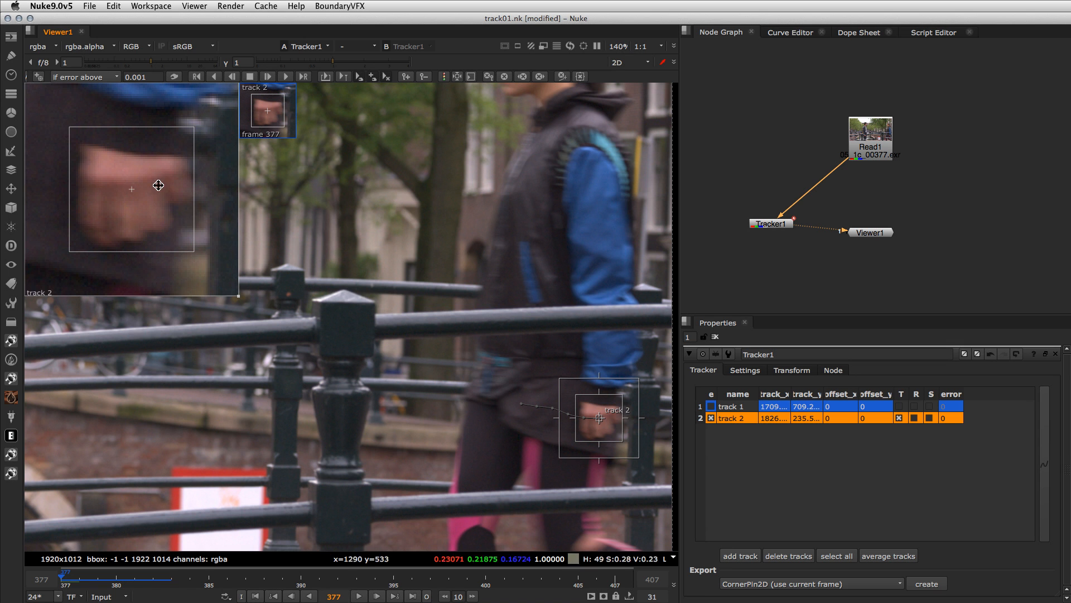
Step back and forth between frames 377 and 379 to examine how far the hand moves inside track 2's search area.
key("Right")
key("Right")
key("Right")
key("Right")
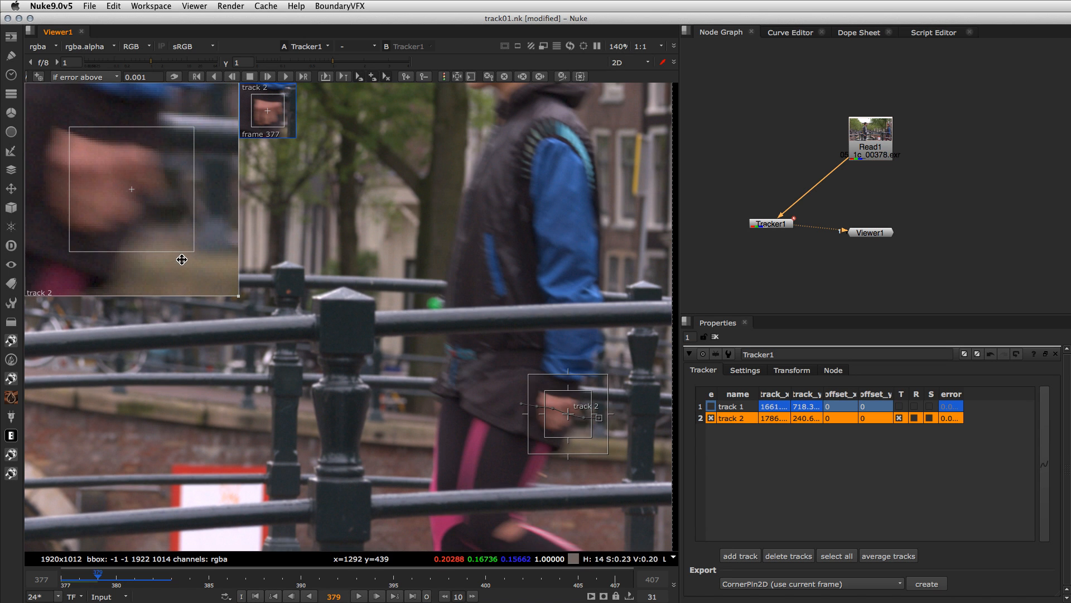
key("Left")
key("Left")
key("Left")
key("Left")
key("Left")
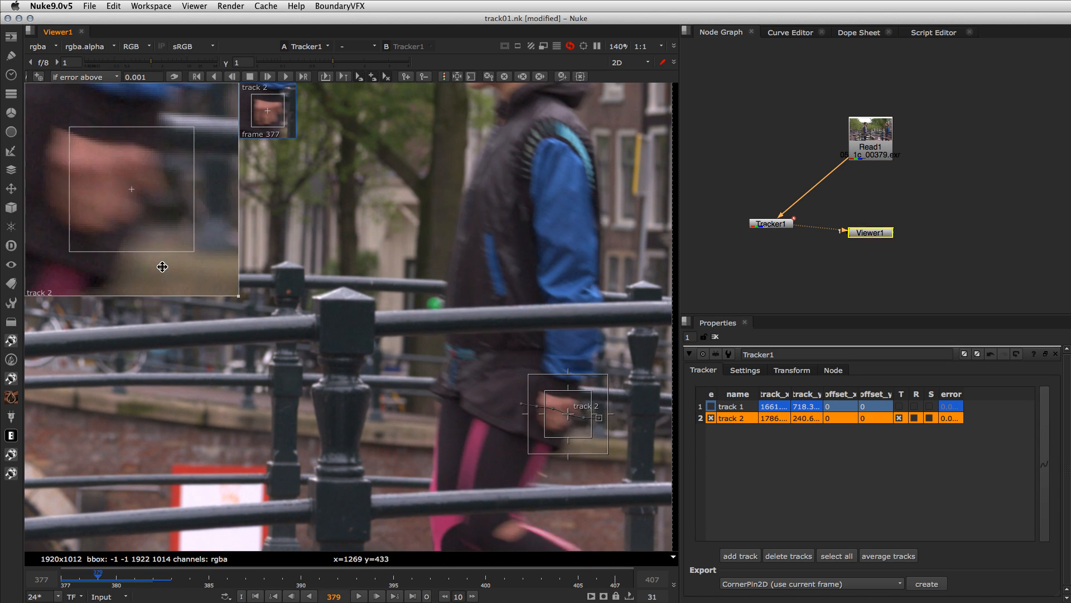
key("Right")
key("Right")
key("Right")
key("Right")
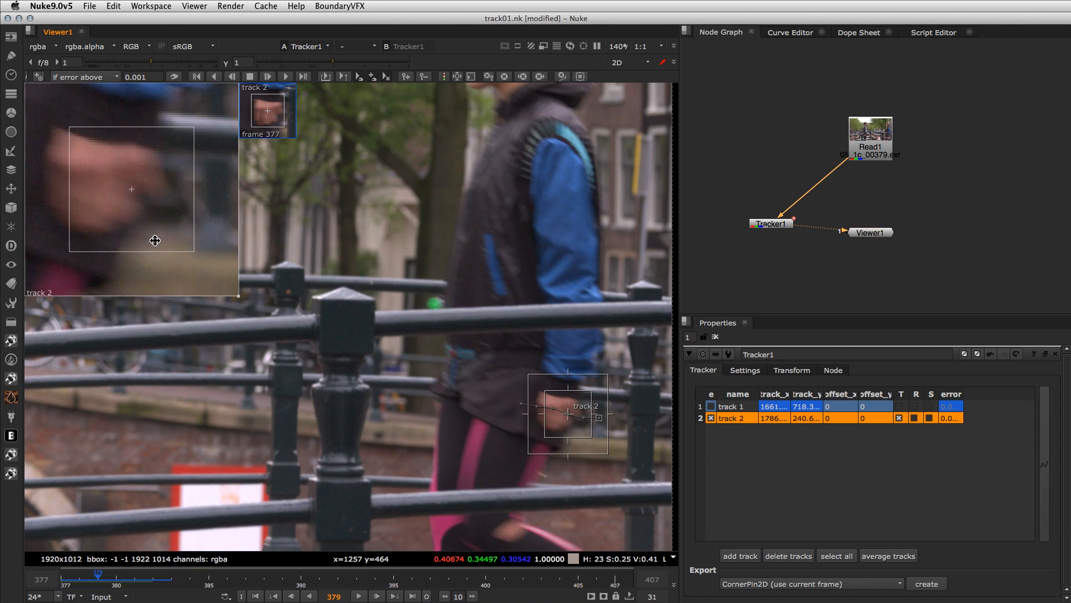
key("Left")
key("Left")
key("Left")
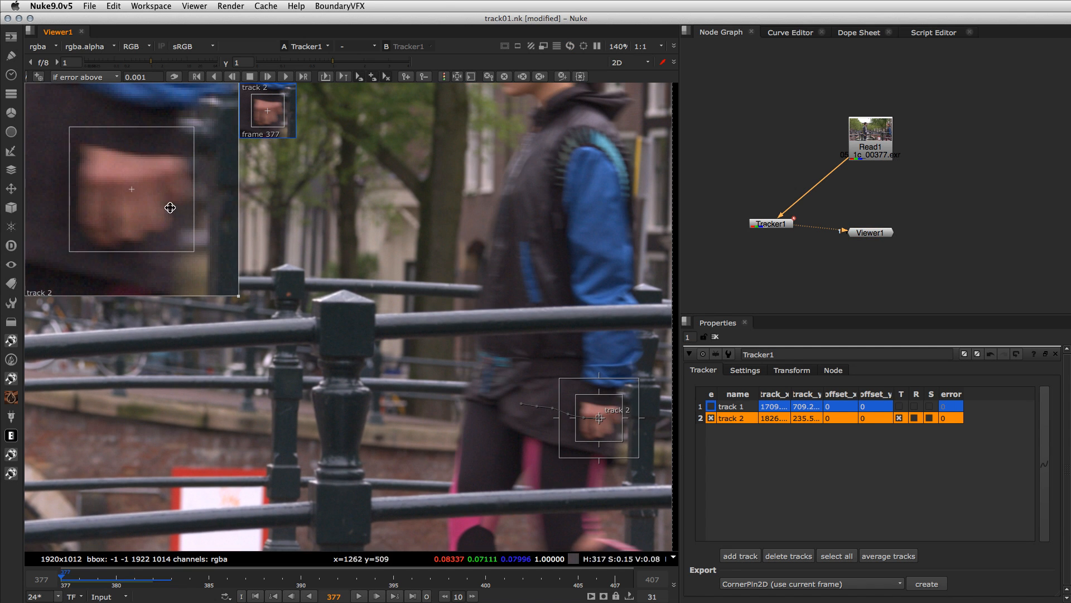
Widen track 2's search area vertically and horizontally around the hand, then test-track one frame and return to frame 377.
left_click_drag(596, 459, 597, 467)
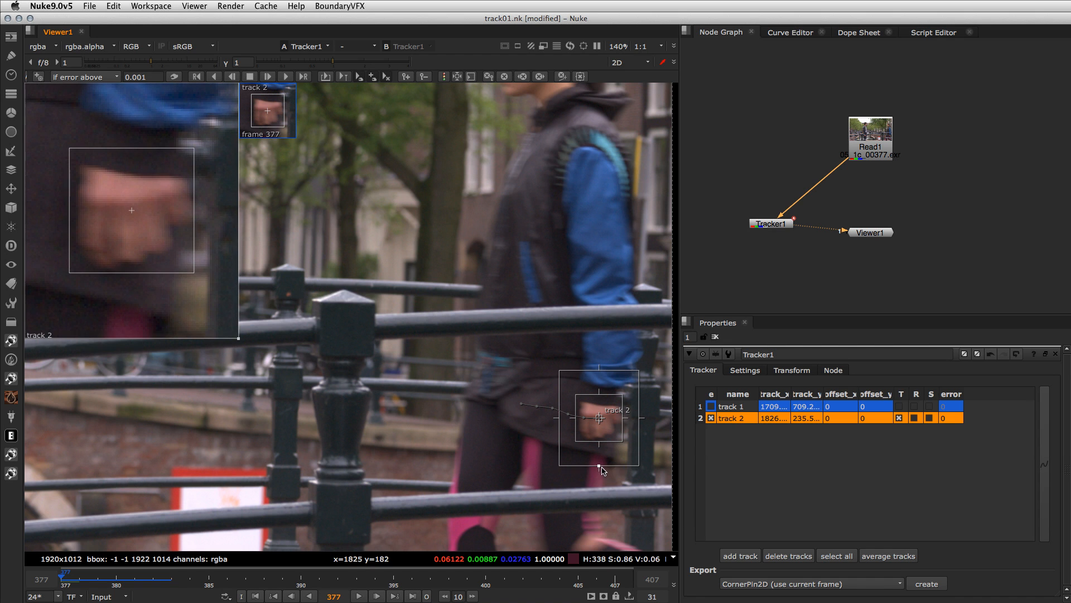
left_click_drag(639, 419, 648, 417)
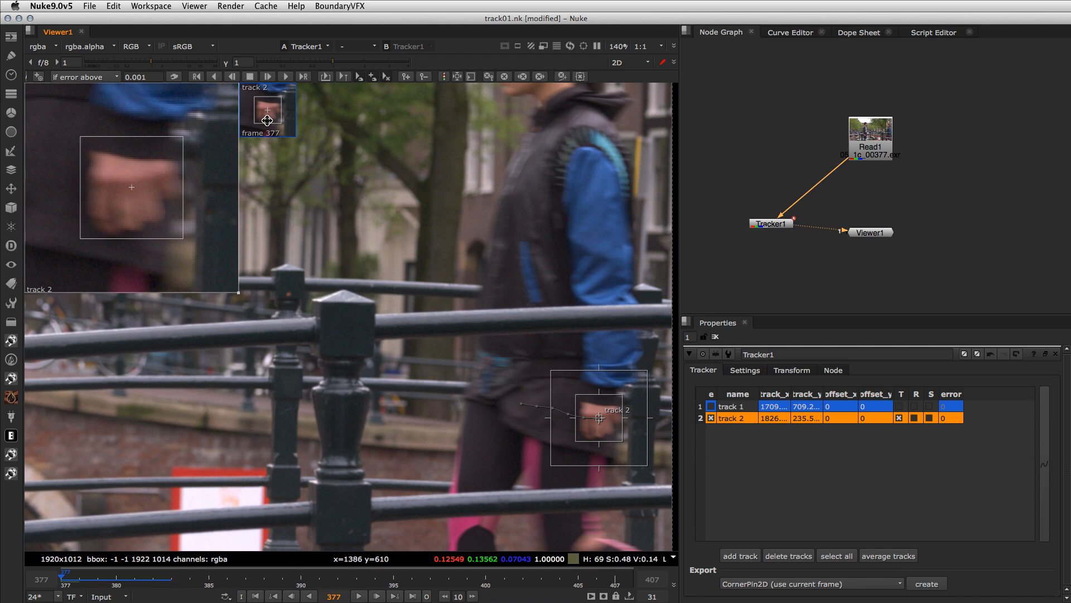
left_click(270, 78)
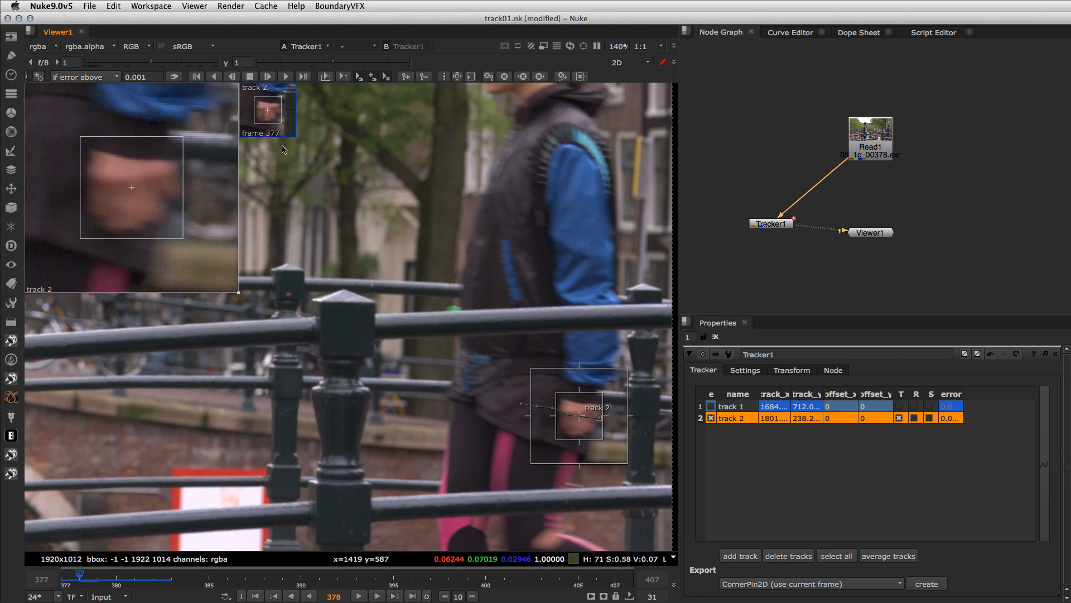
key("Left")
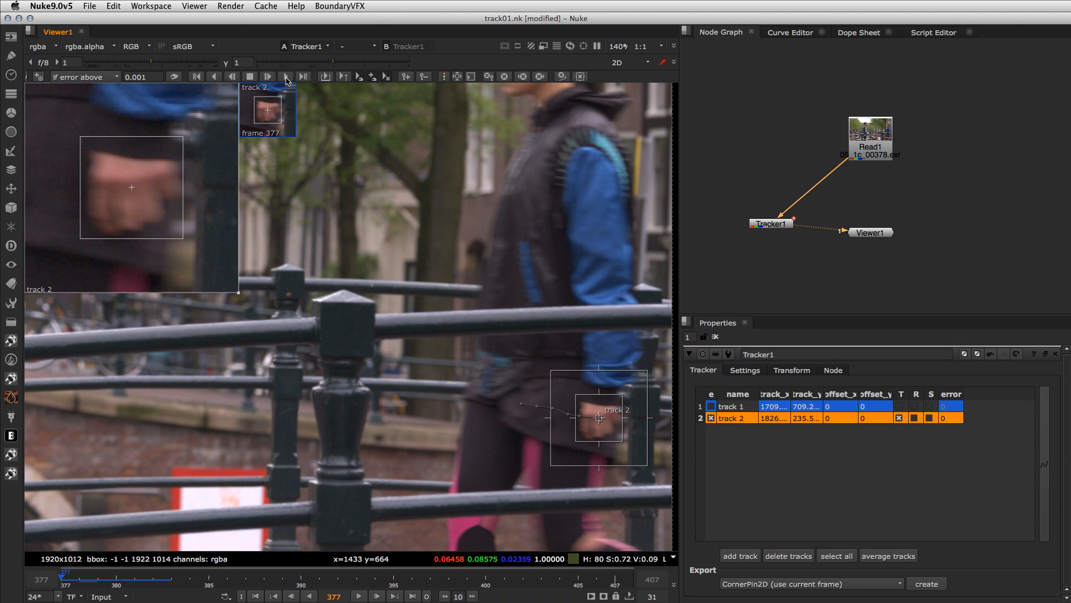
Track track 2 forward from frame 377 to frame 407 and scrub through the clip to check it against the hand.
left_click(285, 77)
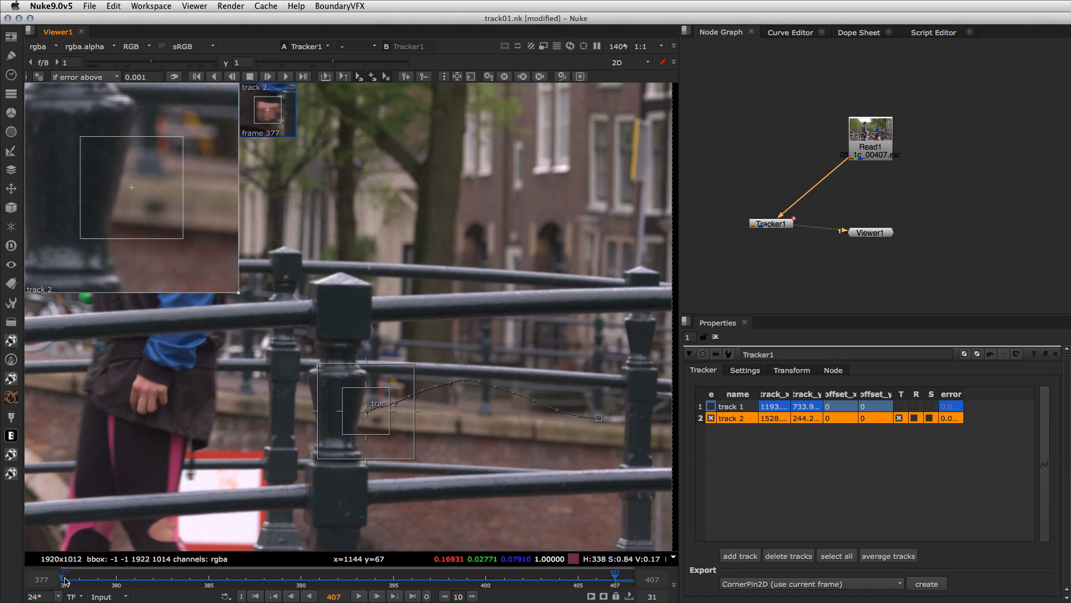
left_click_drag(66, 578, 294, 585)
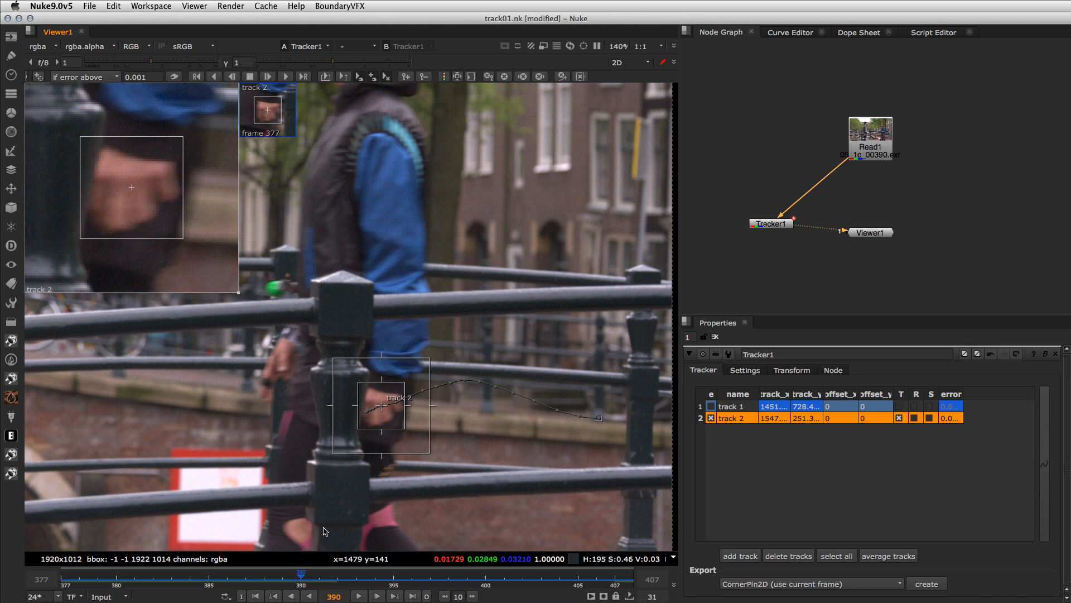
left_click_drag(300, 584, 412, 583)
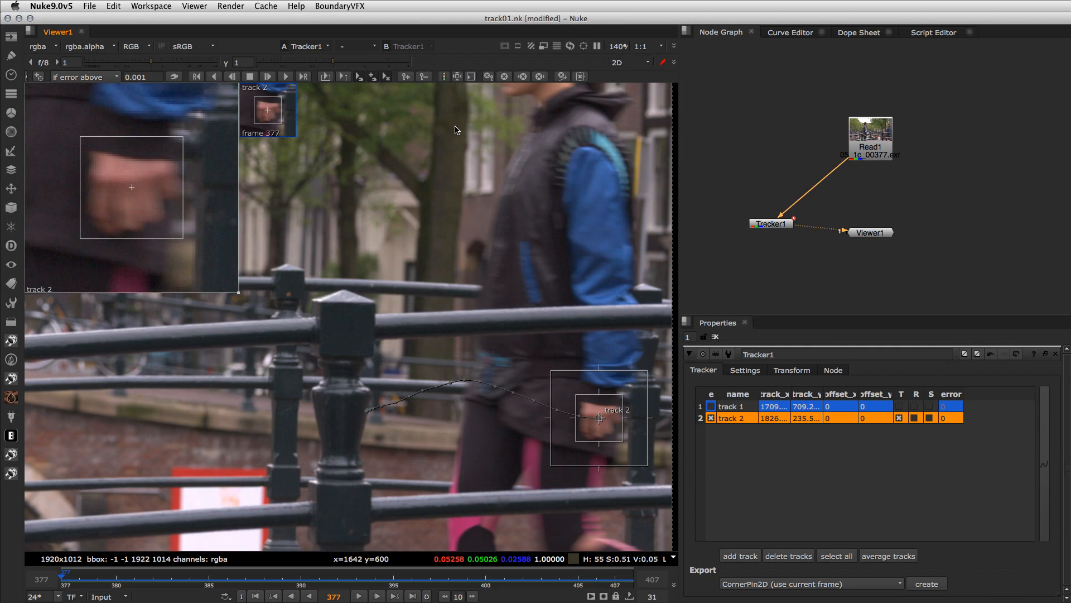
Display the tracking error along track 2's path and examine its points closely around the bridge post.
left_click(446, 77)
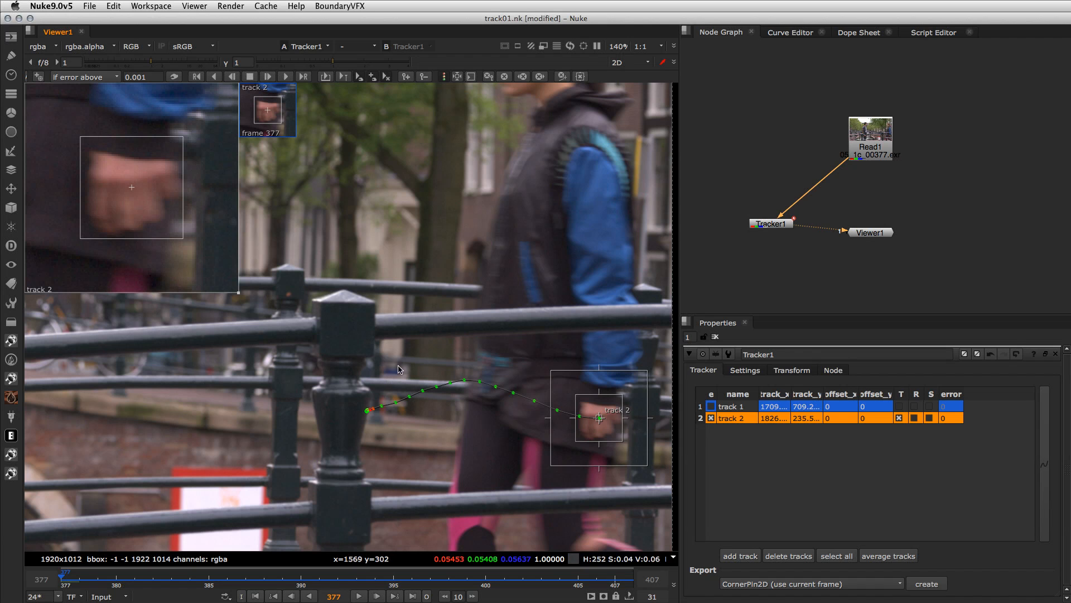
scroll(360, 428, "up", 5)
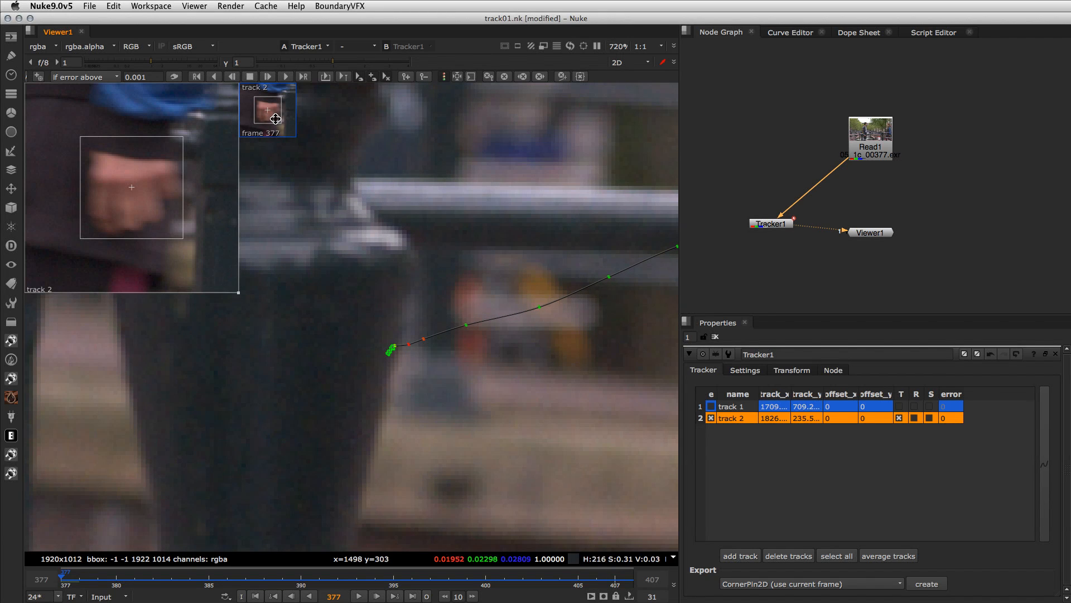
scroll(422, 348, "up", 5)
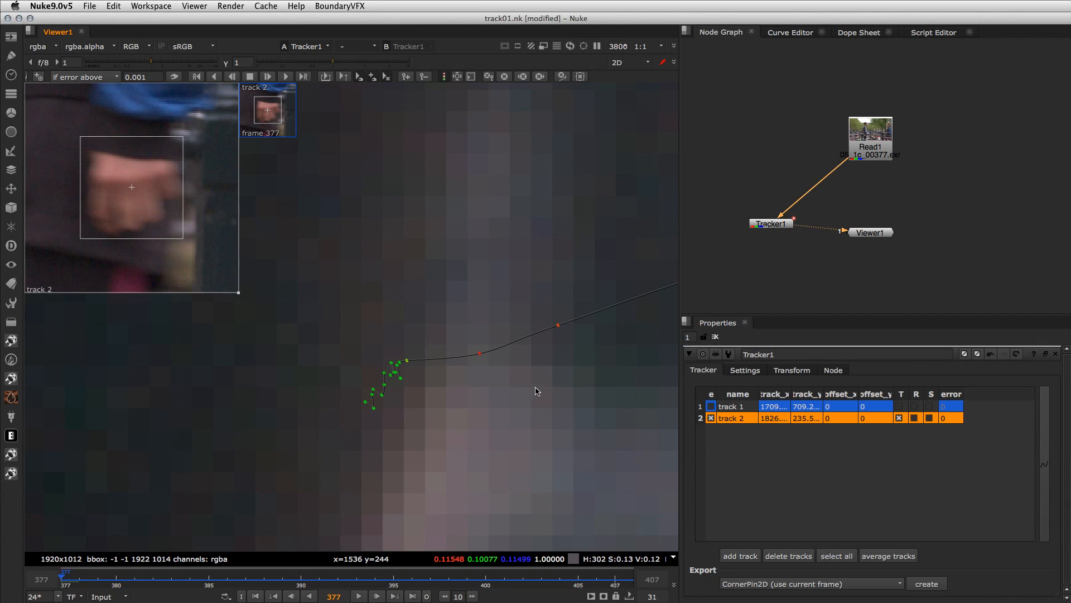
scroll(490, 398, "down", 3)
scroll(489, 398, "down", 3)
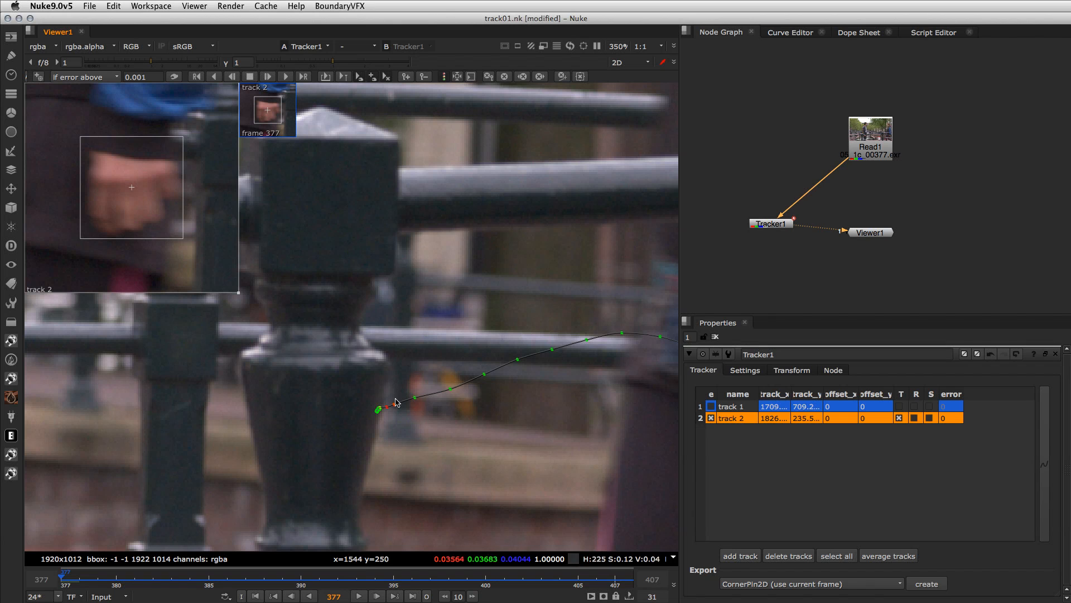
scroll(384, 422, "down", 2)
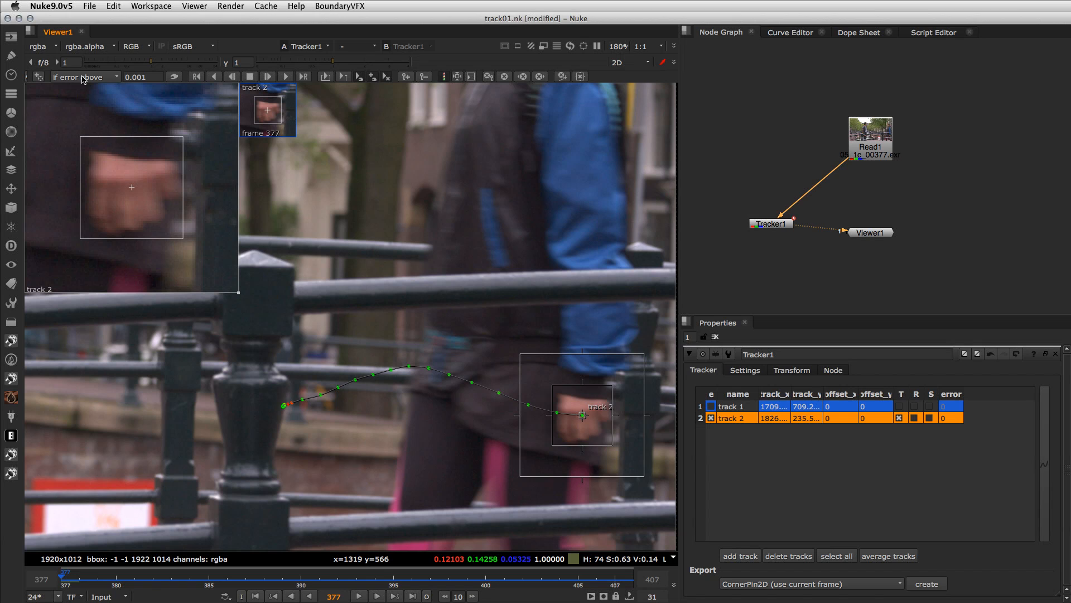
Try the pattern grab modes every n frames, if error above, if error below and custom.
left_click_drag(154, 77, 119, 74)
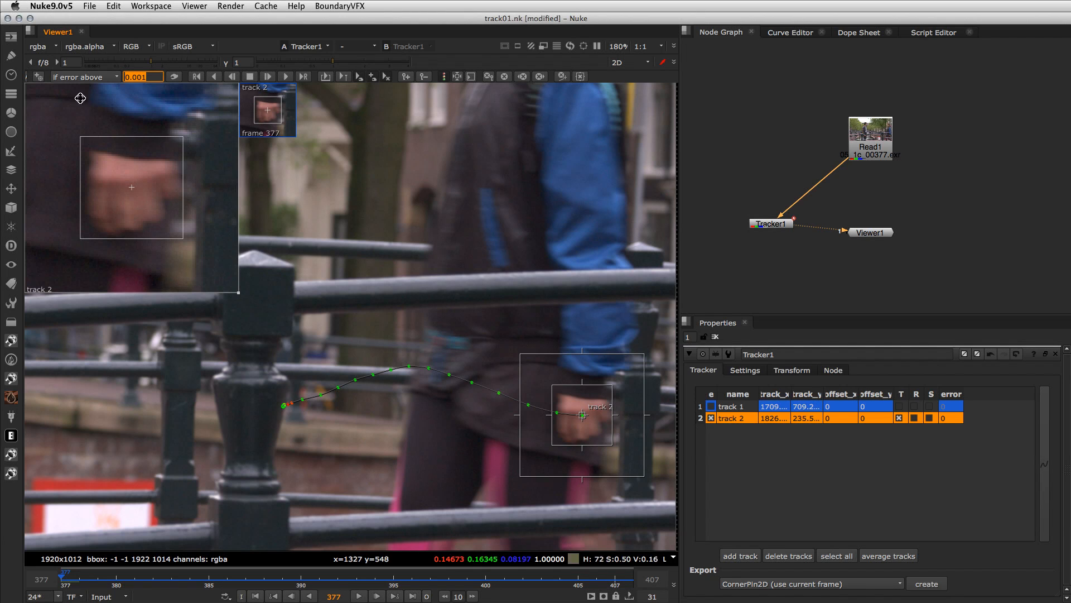
left_click(91, 79)
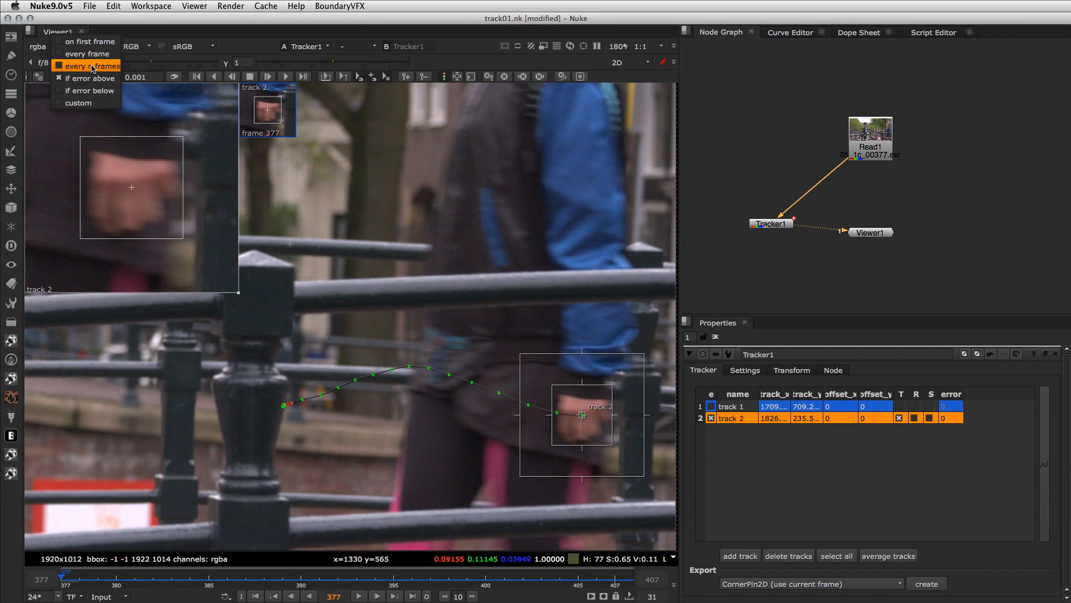
left_click(92, 67)
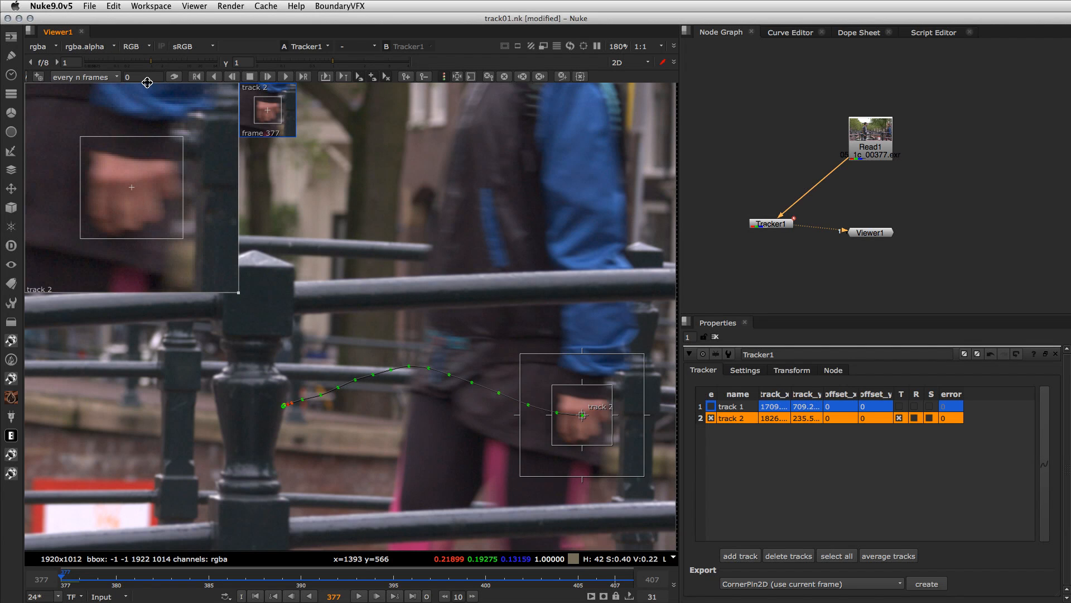
left_click(84, 76)
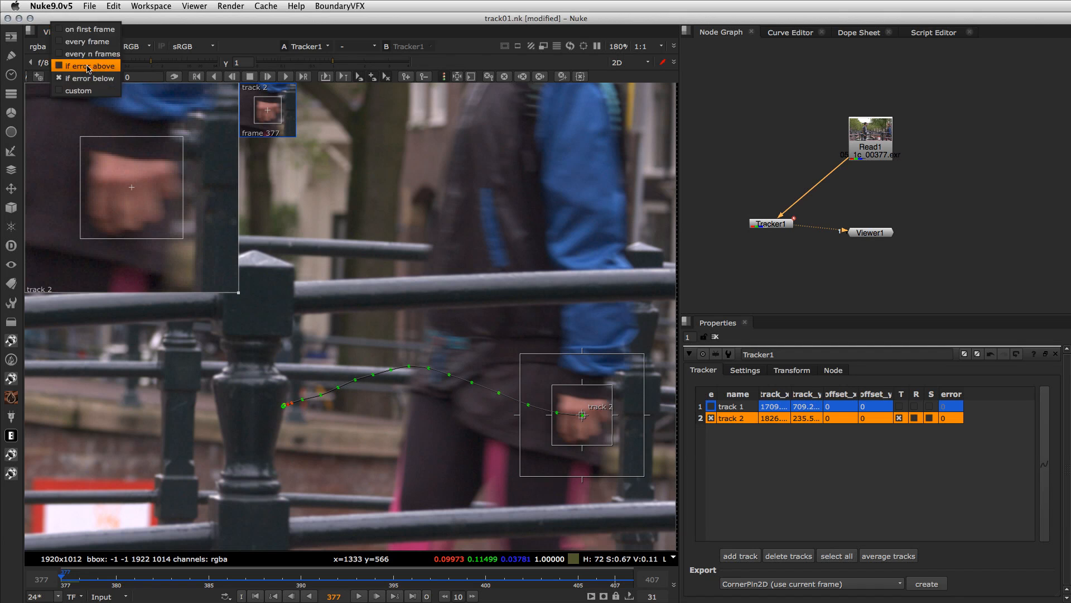
left_click(84, 60)
left_click(99, 77)
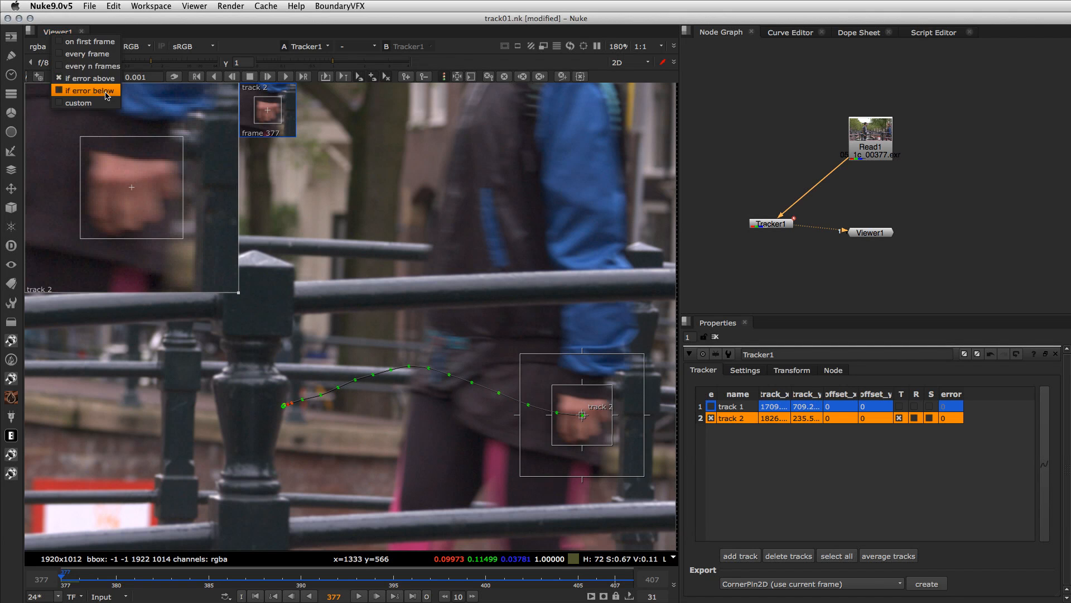
left_click(103, 91)
left_click(92, 77)
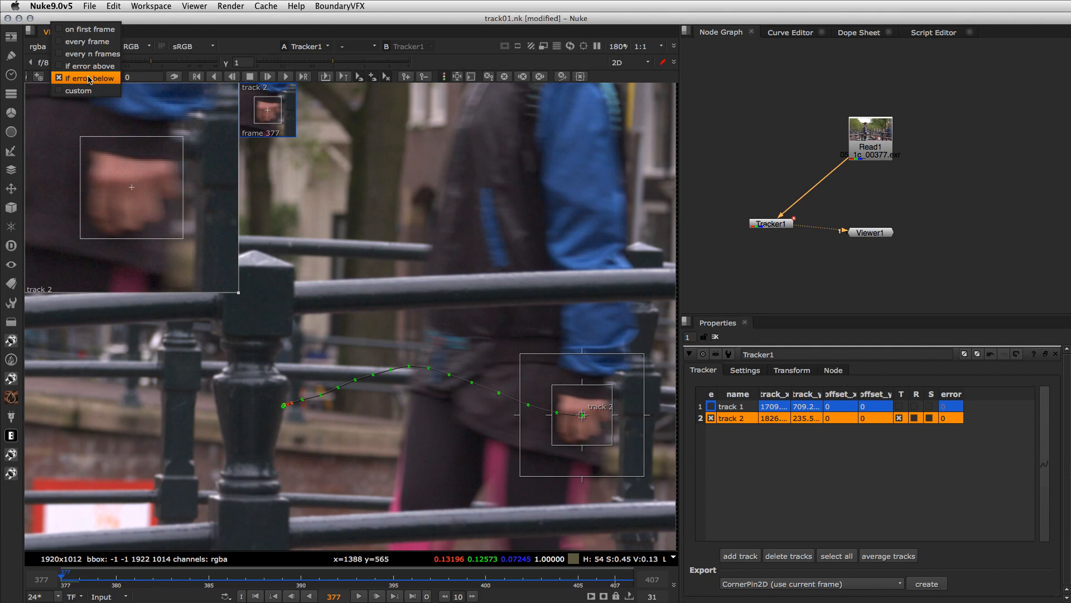
left_click(100, 82)
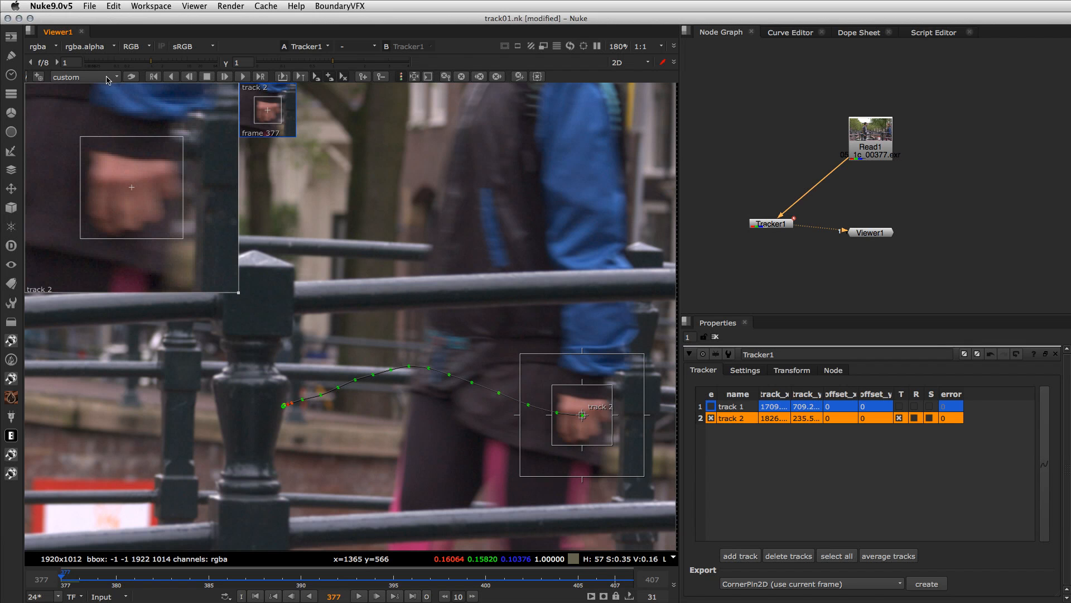
Set the pattern grab mode to on first frame and scrub back towards the start of the clip.
left_click(98, 79)
left_click(99, 91)
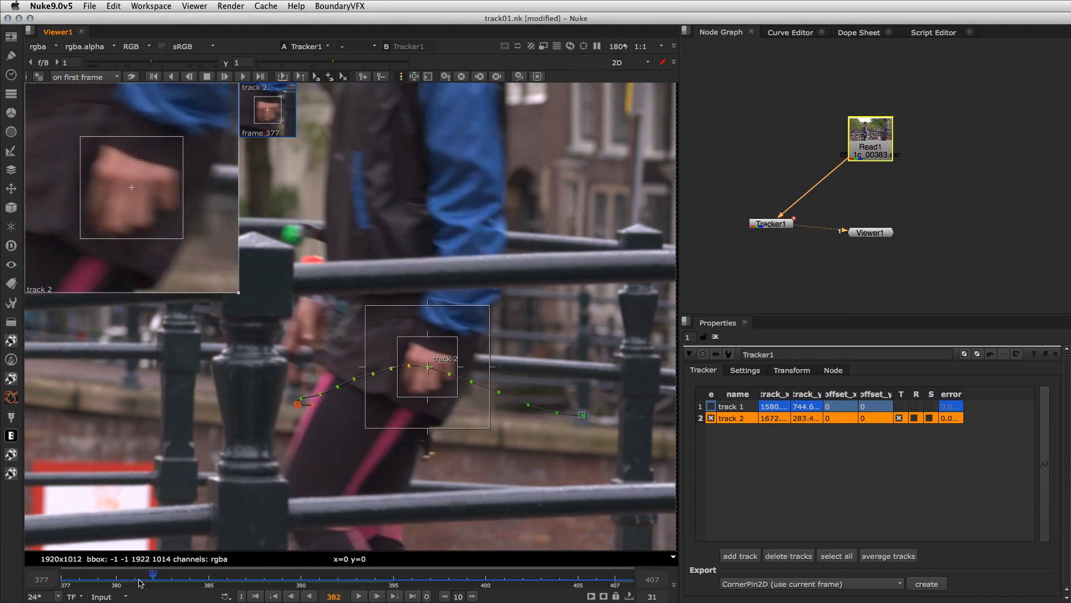
left_click_drag(150, 582, 70, 583)
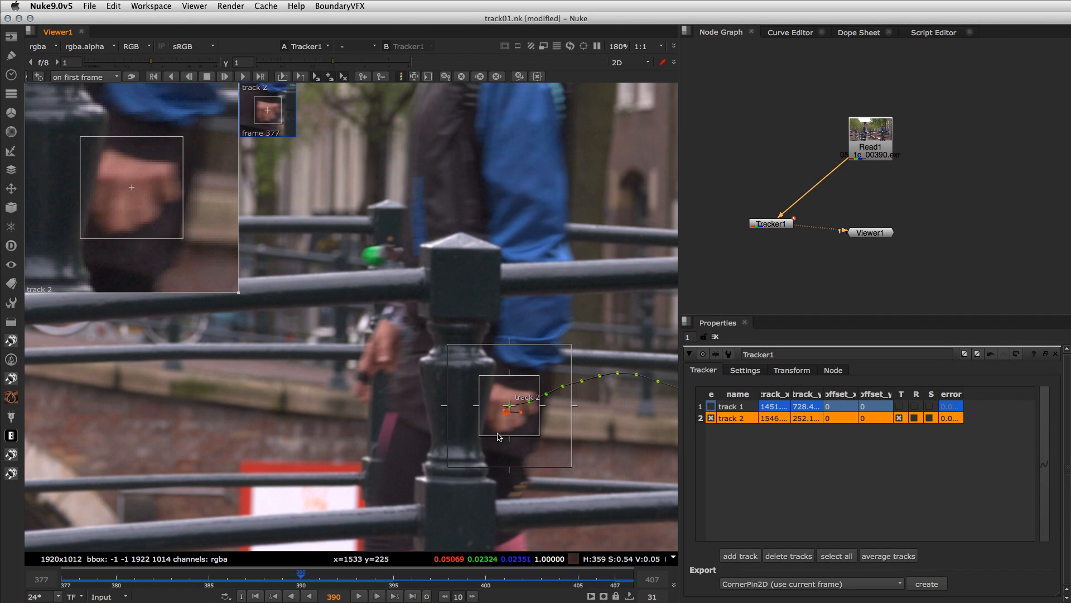
Add a keyframe for track 2 at frame 389 and track forward frame by frame to frame 391.
key("Left")
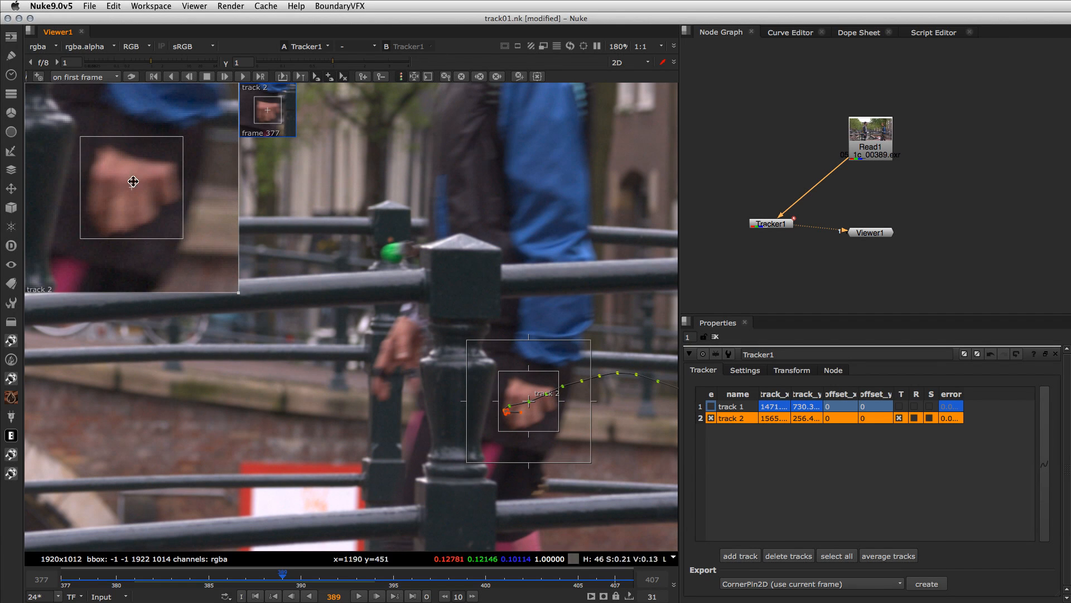
left_click(363, 78)
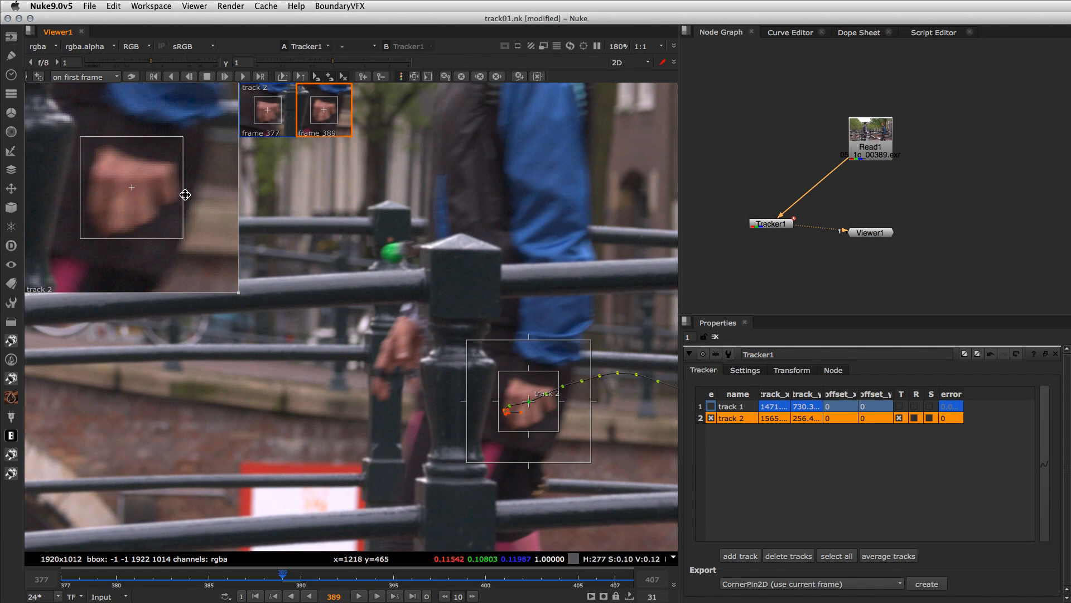
left_click(225, 78)
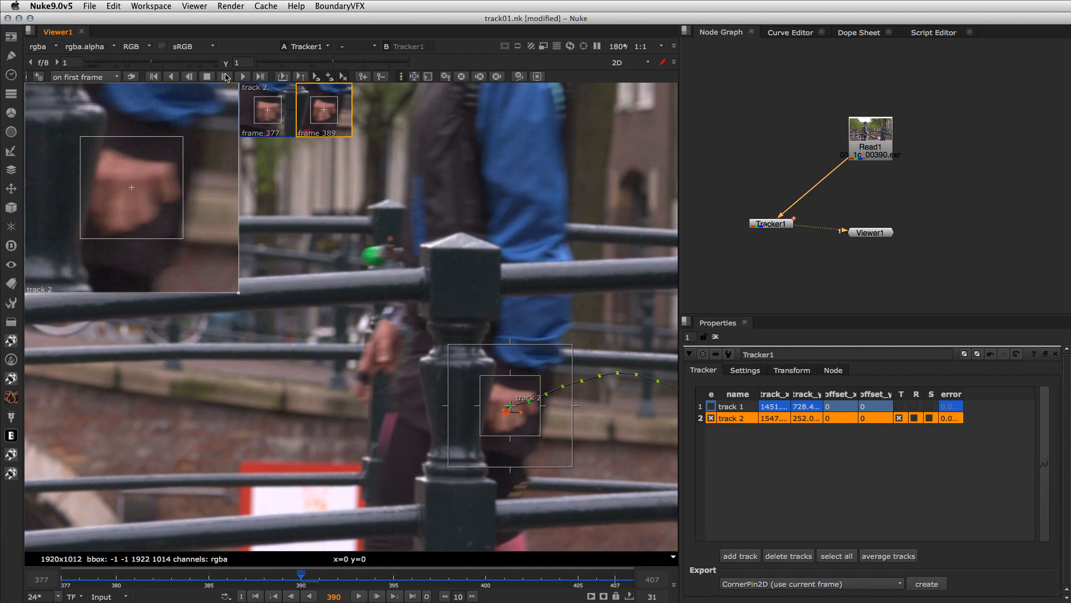
left_click(226, 78)
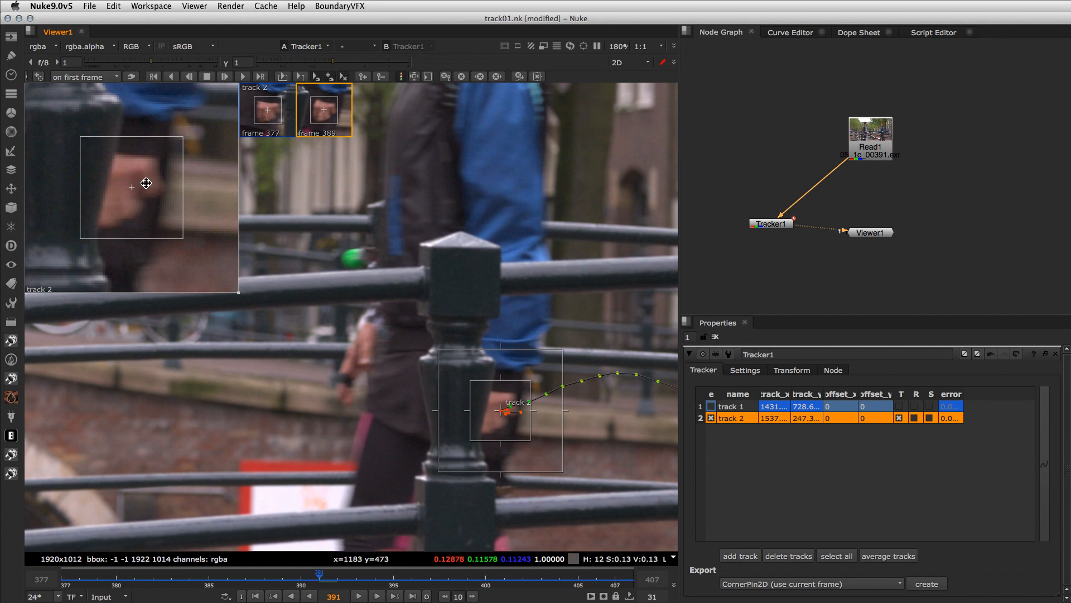
At frame 390, offset track 2's tracking box from the hand up to the blue sleeve and track frame by frame to frame 395.
key("Left")
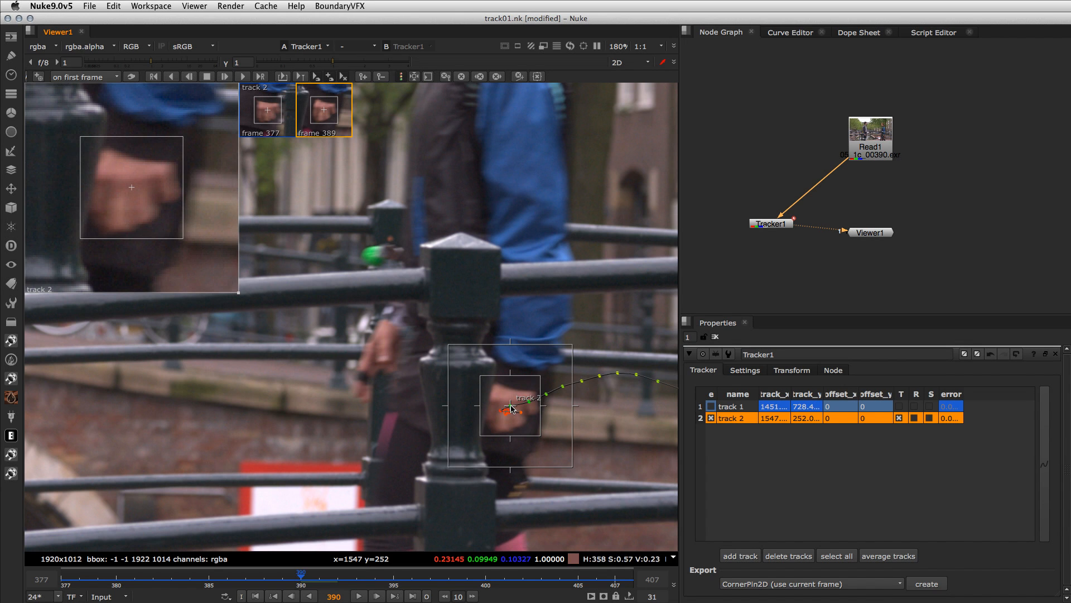
left_click_drag(509, 408, 512, 198, "ctrl")
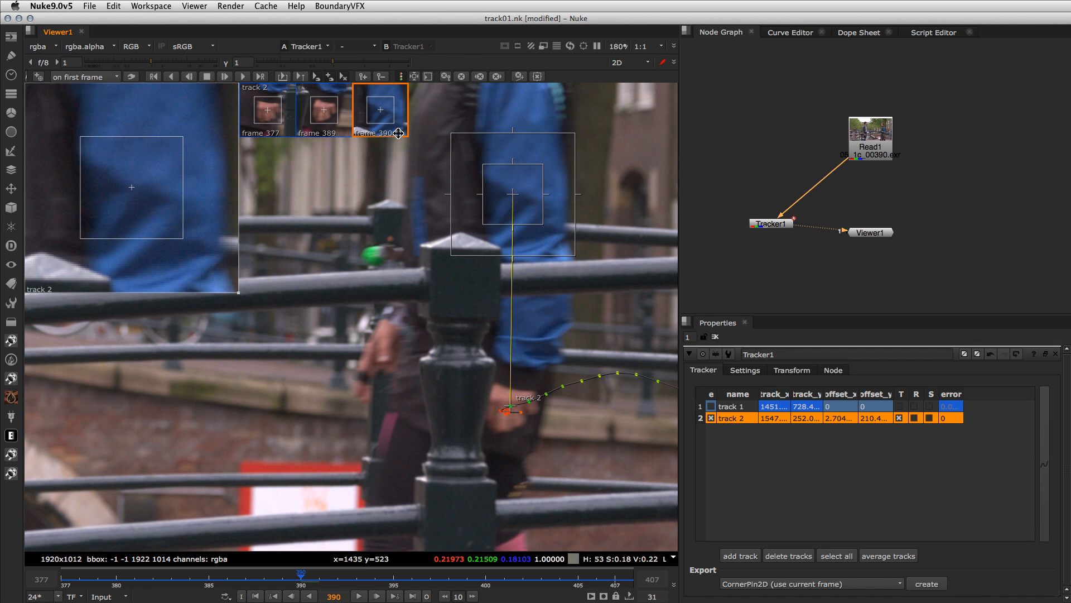
left_click(226, 78)
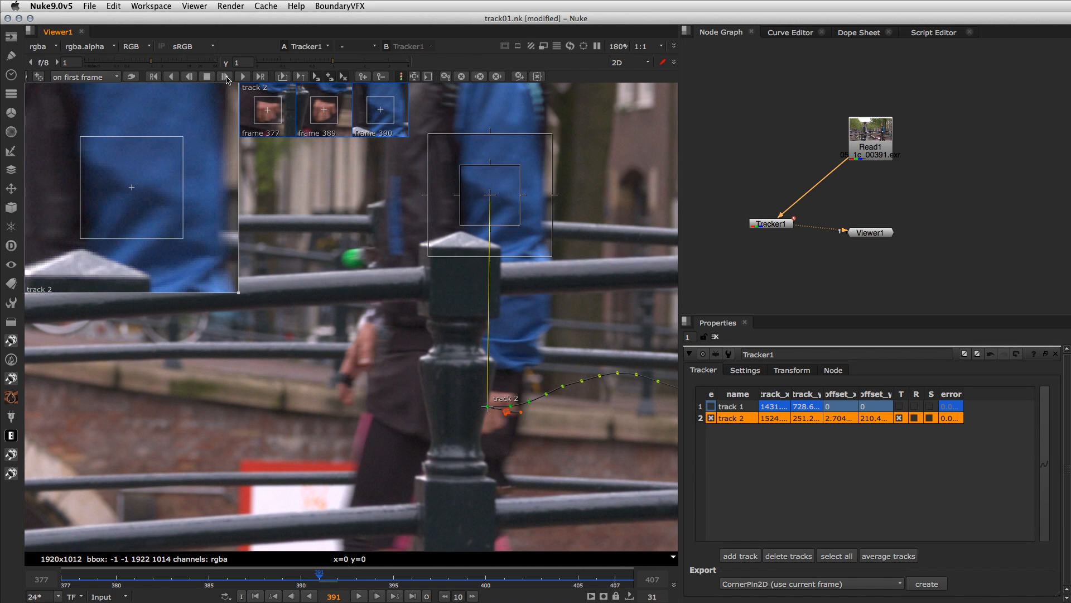
left_click(224, 77)
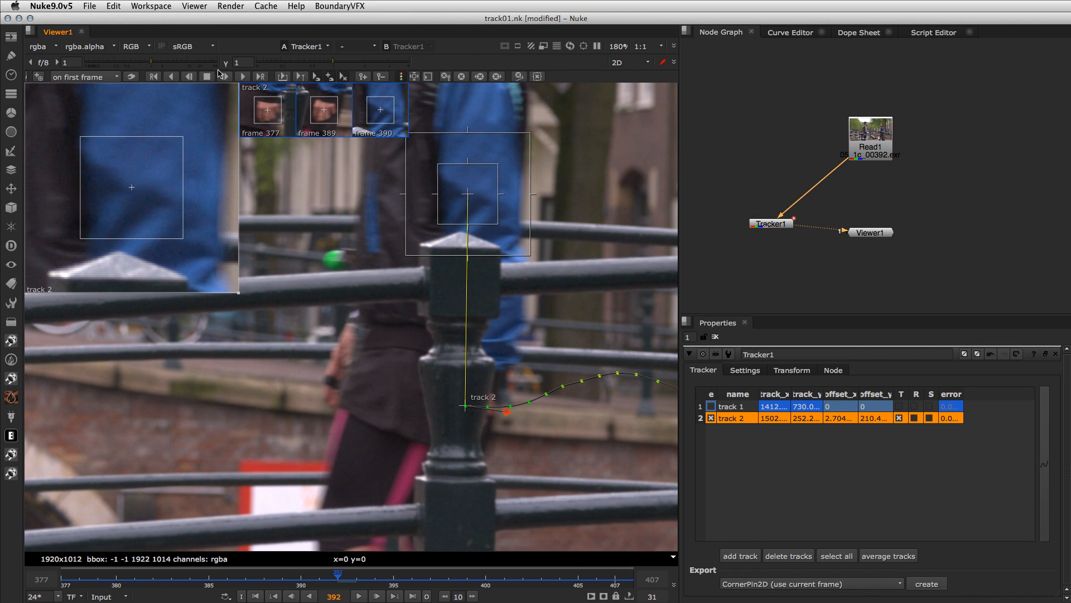
left_click(225, 79)
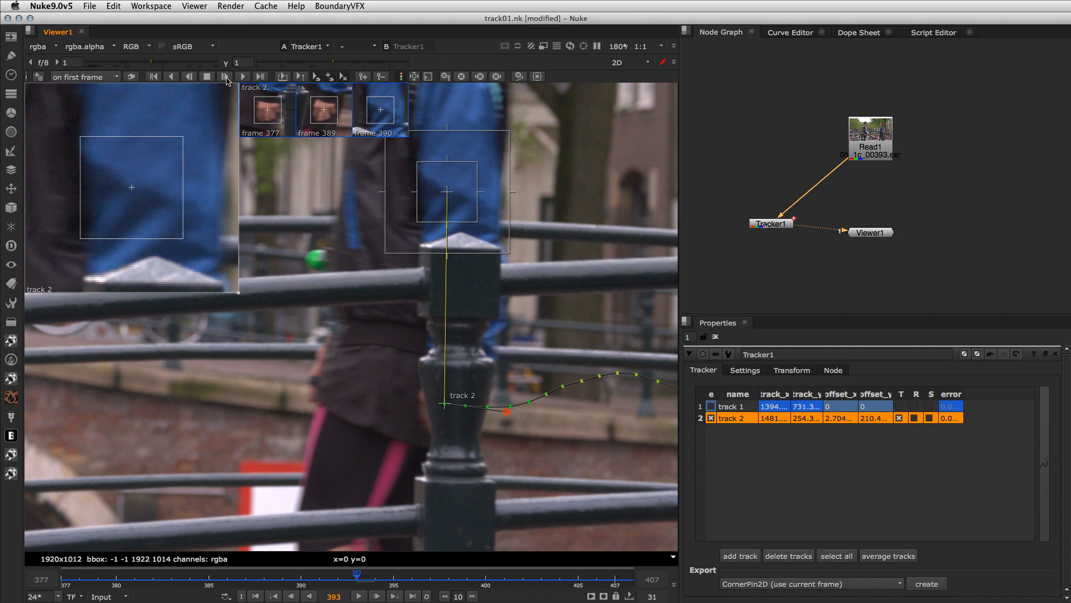
left_click(224, 79)
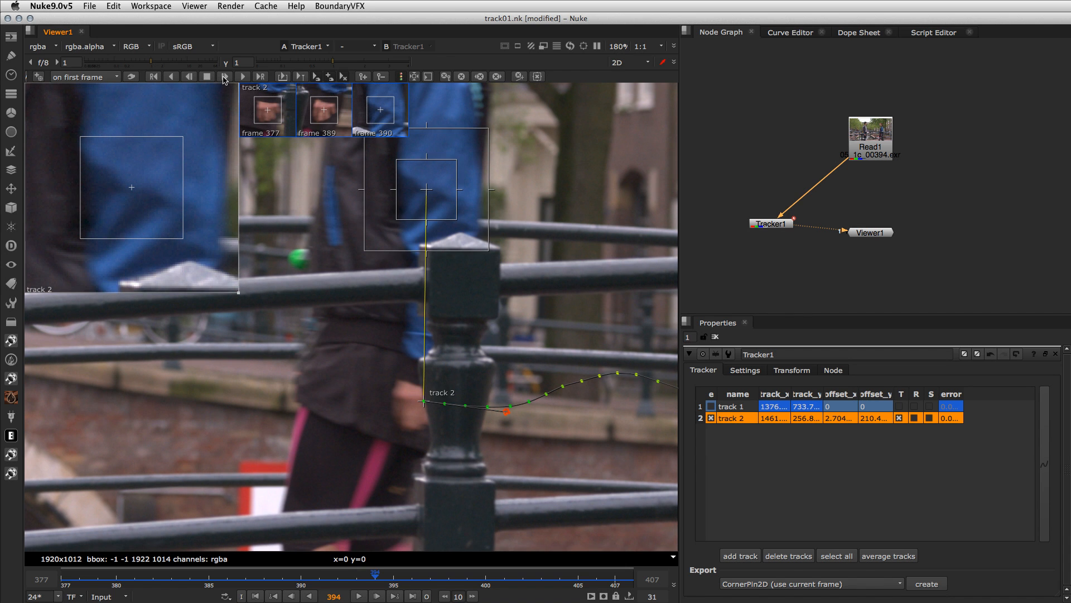
left_click(225, 79)
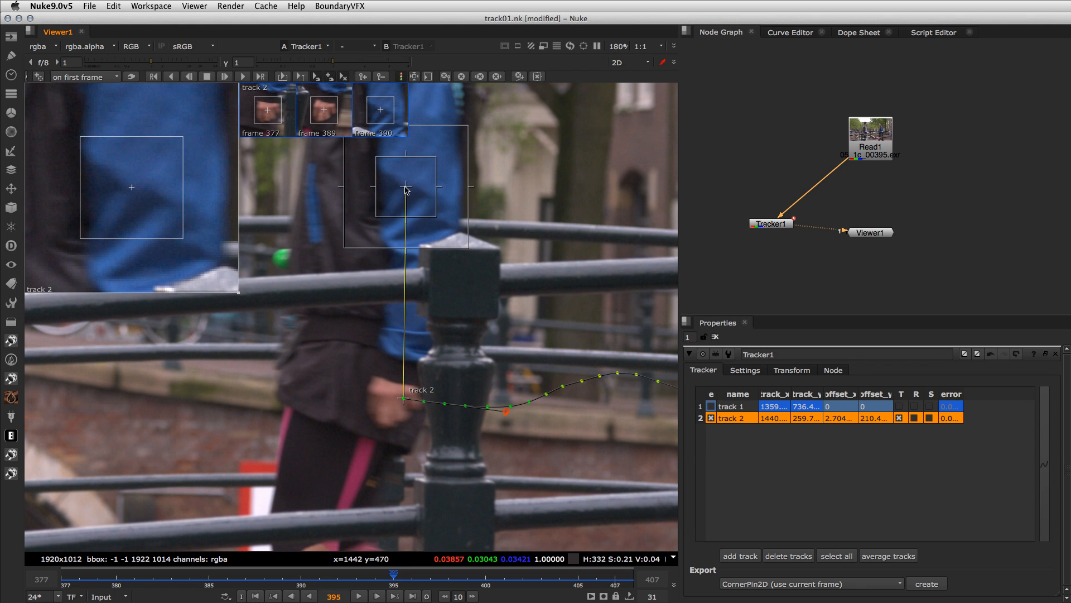
At frame 394, move track 2's offset box back onto the hand, fine-tune its position and compare it with the frame 389 keyframe.
left_click_drag(406, 188, 417, 404, "super")
key("Left")
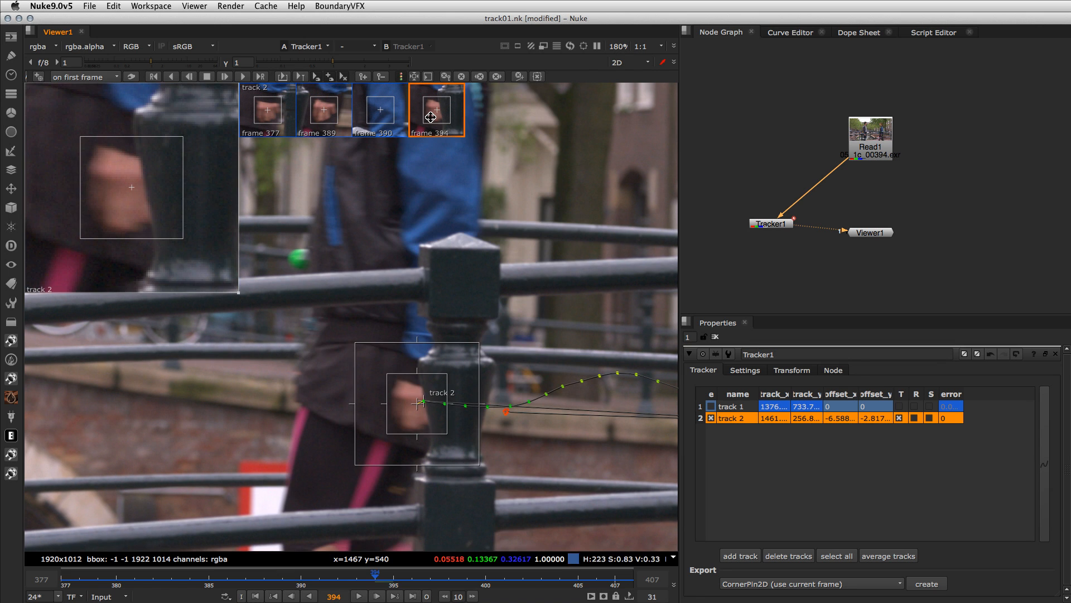
left_click_drag(115, 210, 112, 212)
left_click(333, 110)
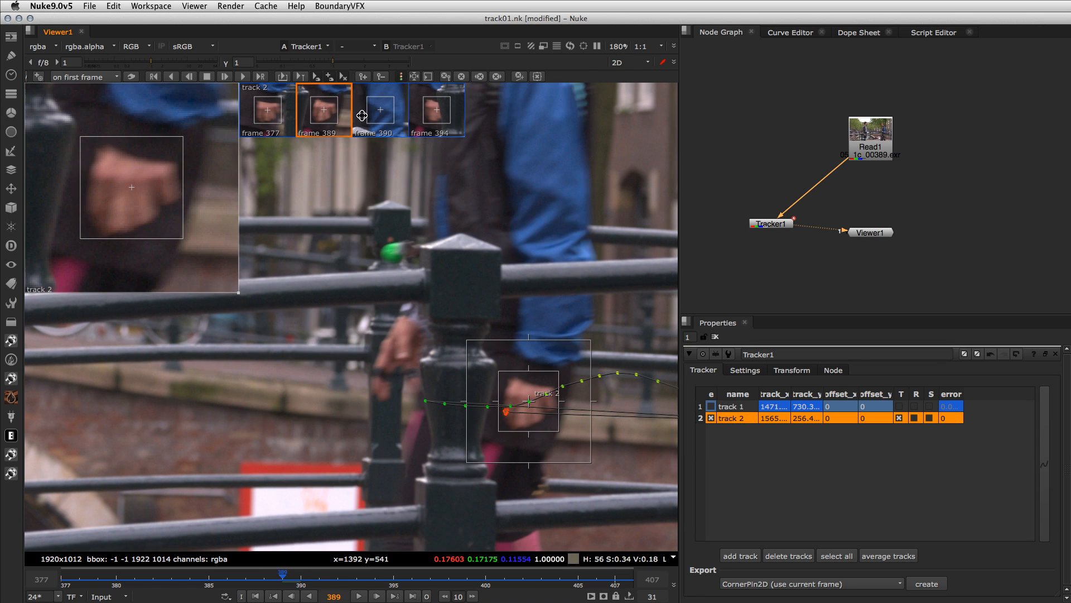
left_click(435, 111)
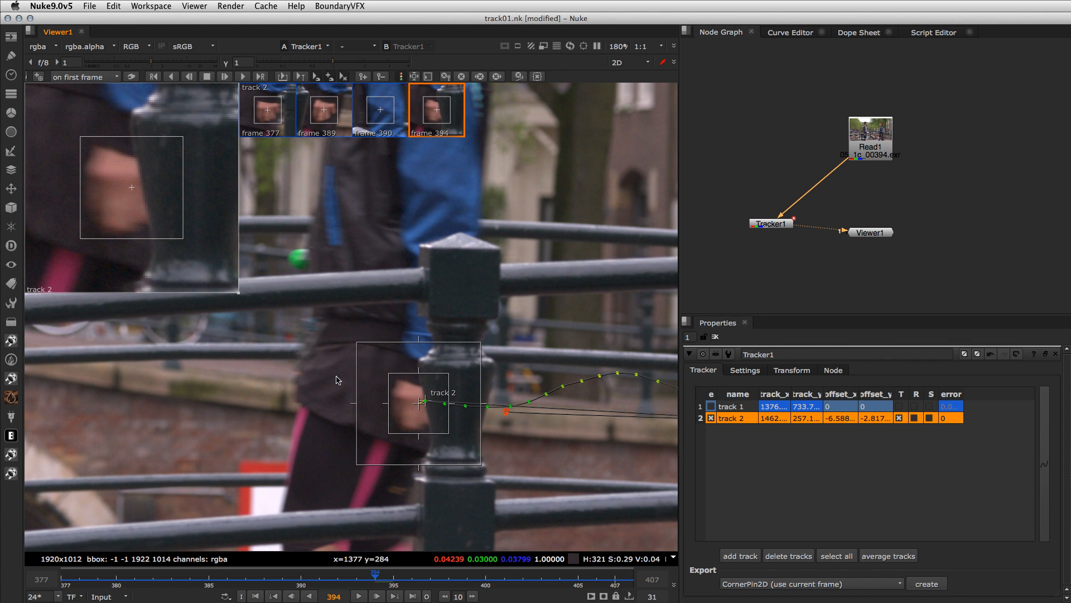
Track track 2 forward from frame 394 to the end of the clip at frame 407.
middle_click_drag(348, 334, 456, 334)
left_click(225, 77)
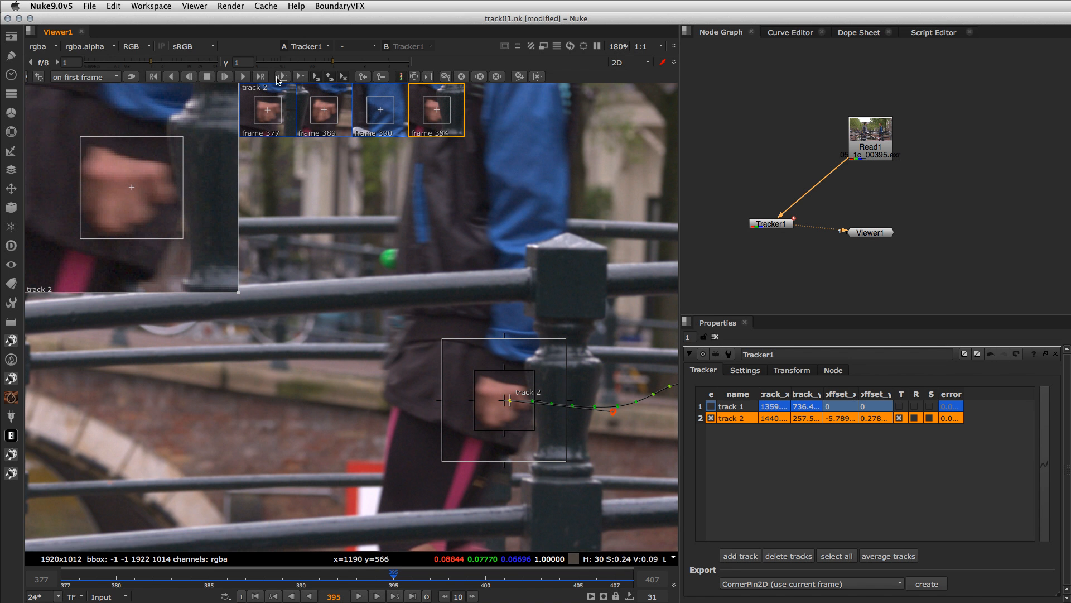
left_click(244, 76)
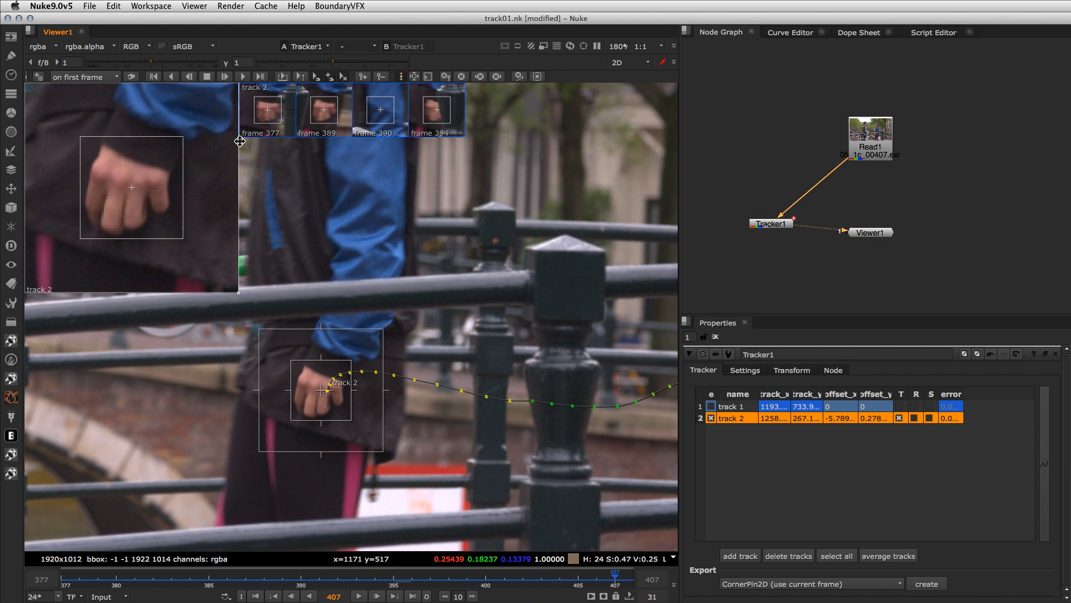
Scrub through the clip to frame 401 and step back to frame 393 to check track 2's path behind the post.
scroll(469, 447, "down", 2)
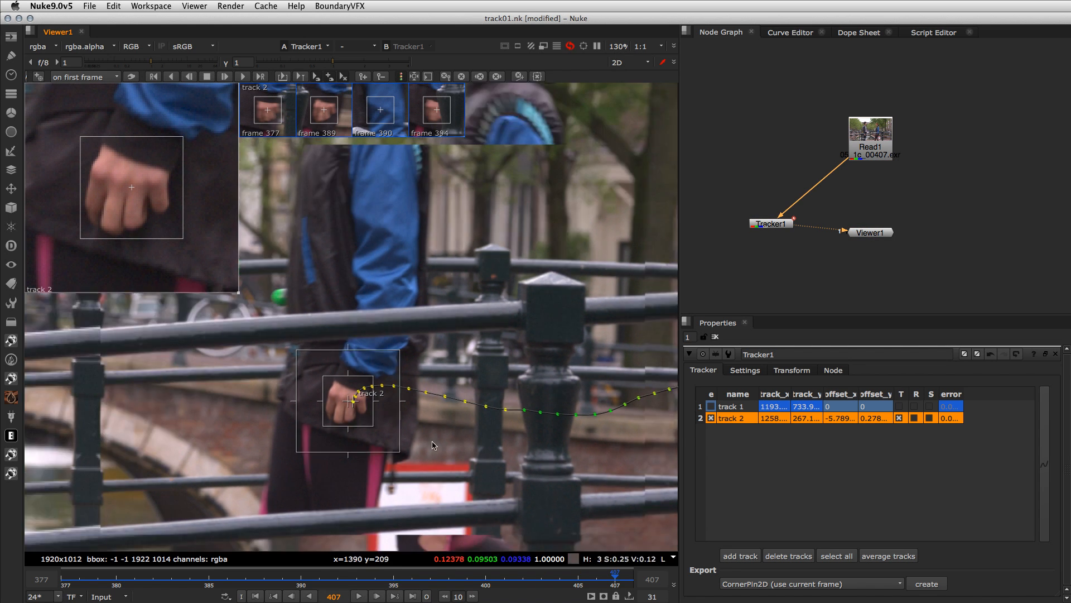
middle_click_drag(525, 436, 368, 397)
middle_click_drag(195, 420, 264, 428)
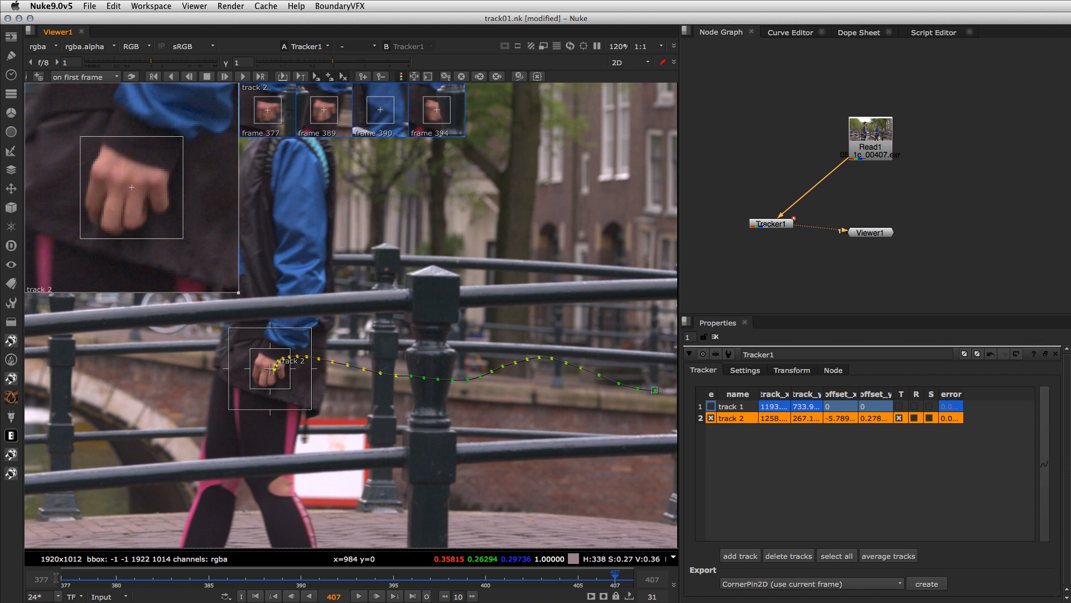
left_click_drag(56, 580, 504, 581)
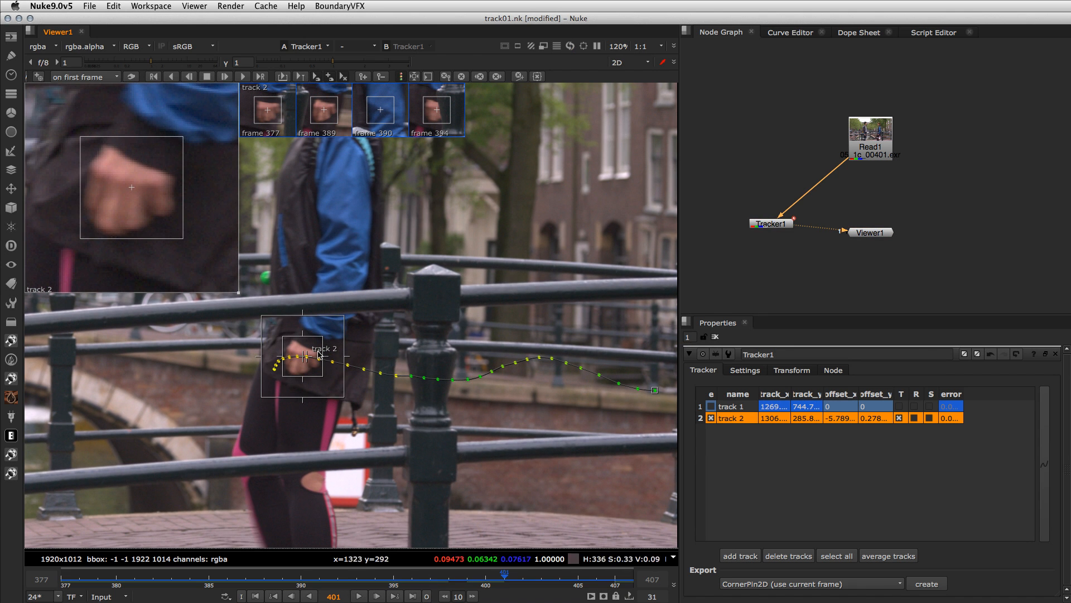
scroll(373, 395, "up", 5)
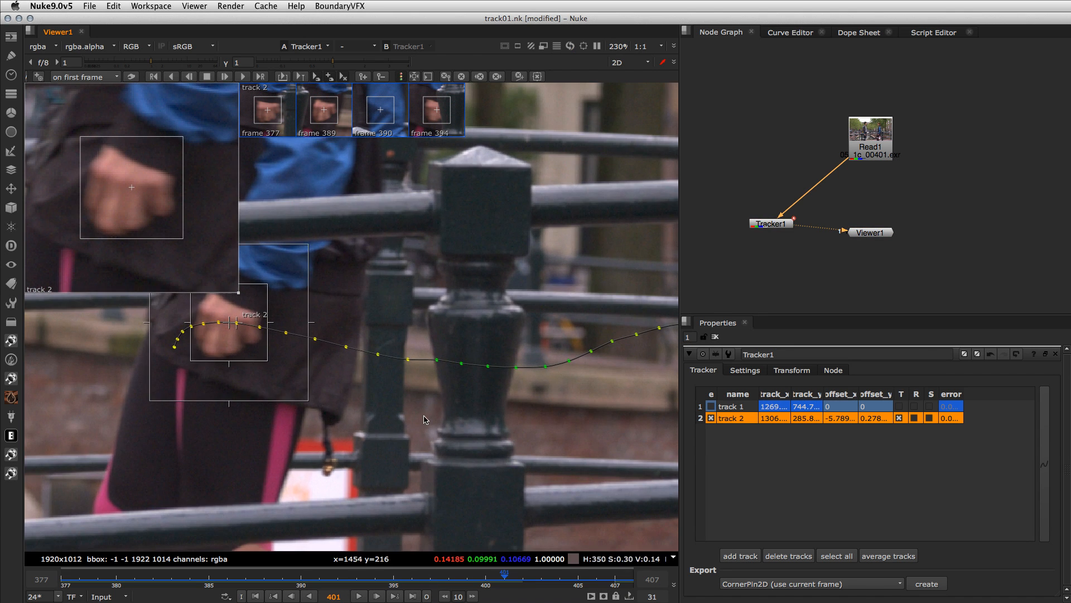
key("Left")
key("Left")
key("Left")
key("Left")
key("Left")
key("Left")
key("Left")
key("Left")
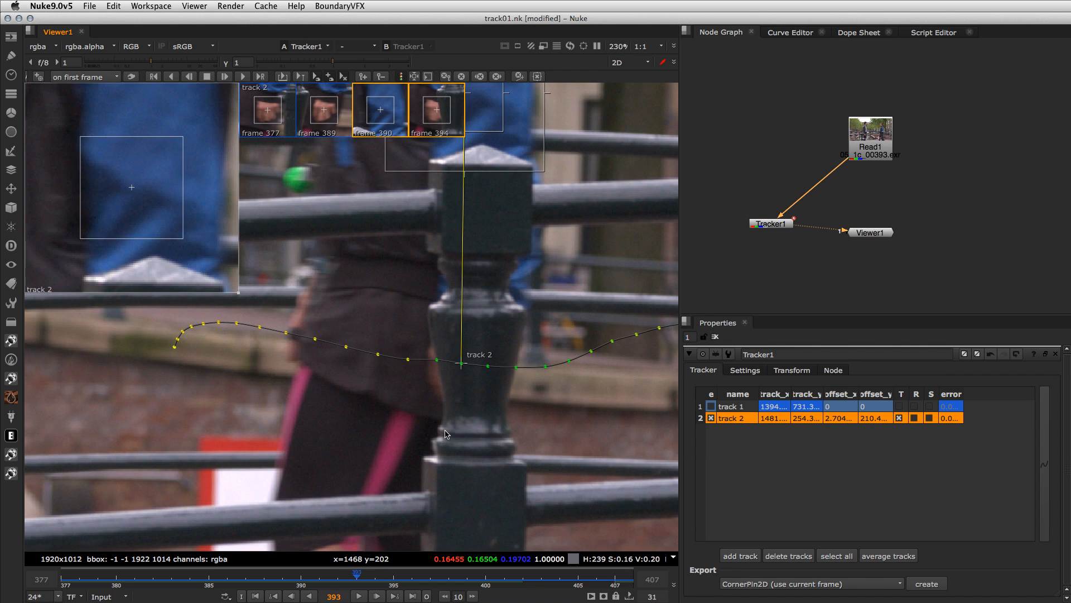
Scrub and step between frames 391 and 405, including the frame 394 keyframe, to check how track 2 follows the hand.
key("Right")
key("Left")
key("Left")
key("Left")
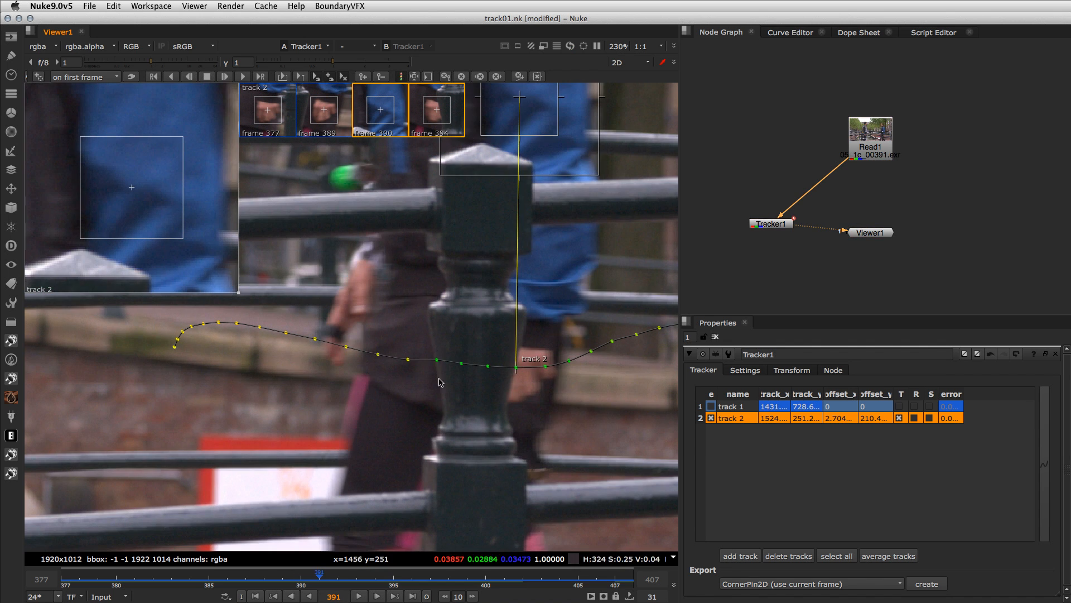
key("v")
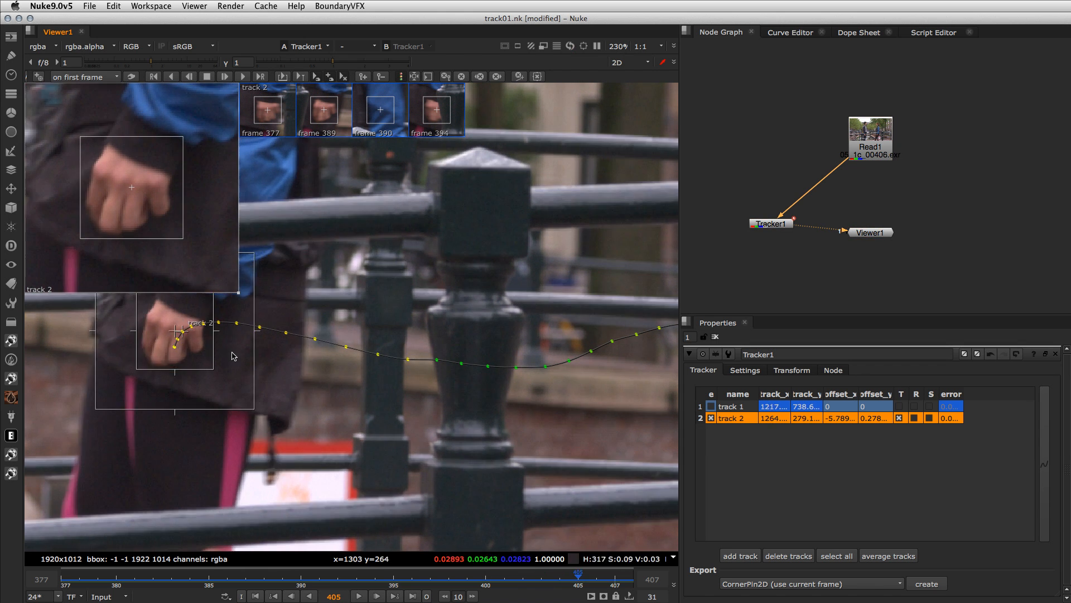
key("z")
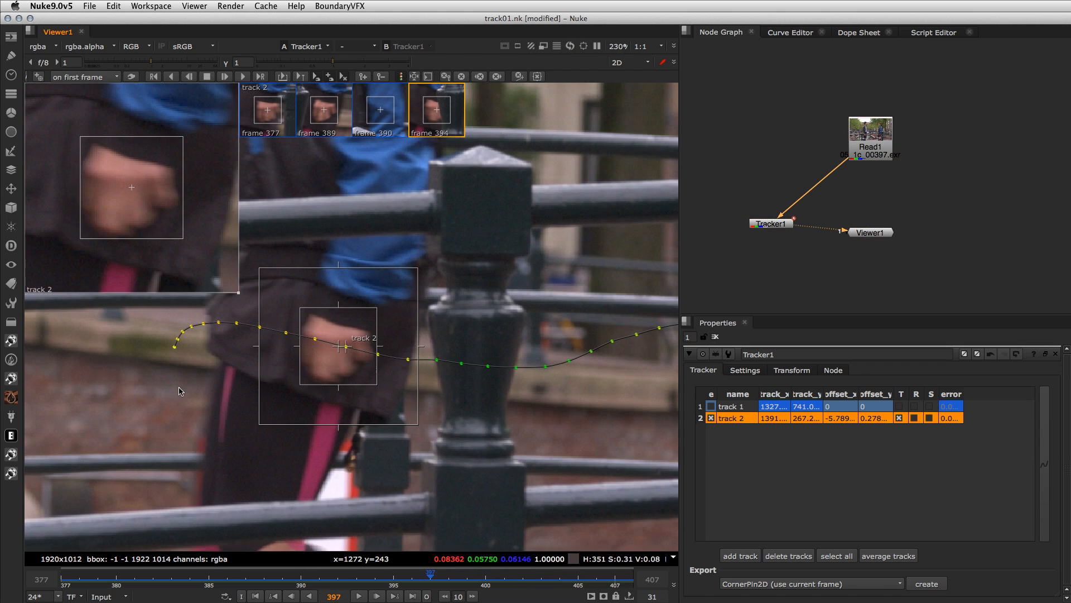
key("Right")
key("Right")
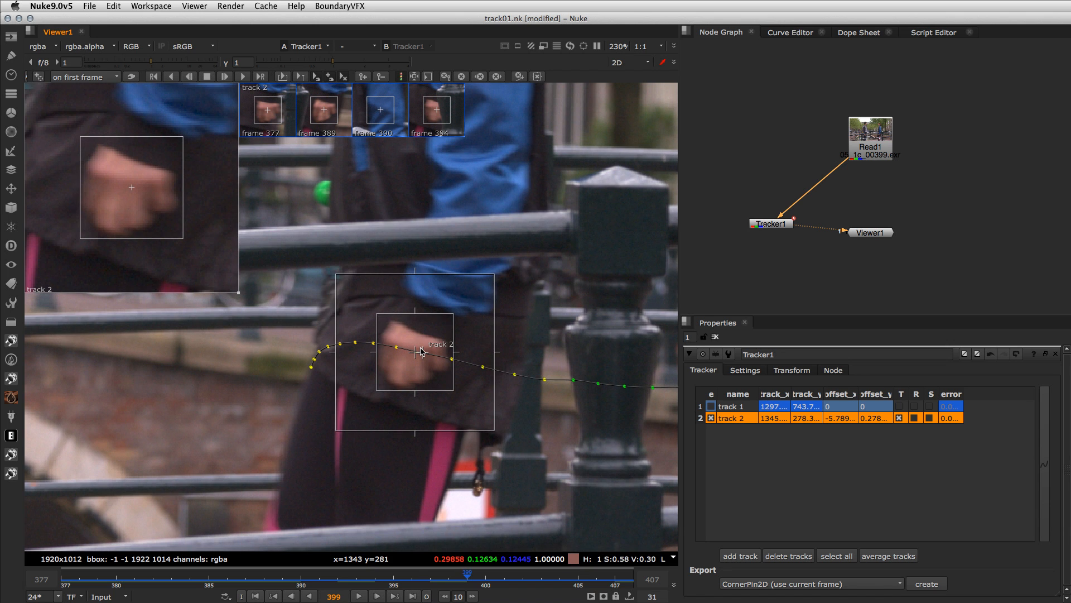
left_click(428, 114)
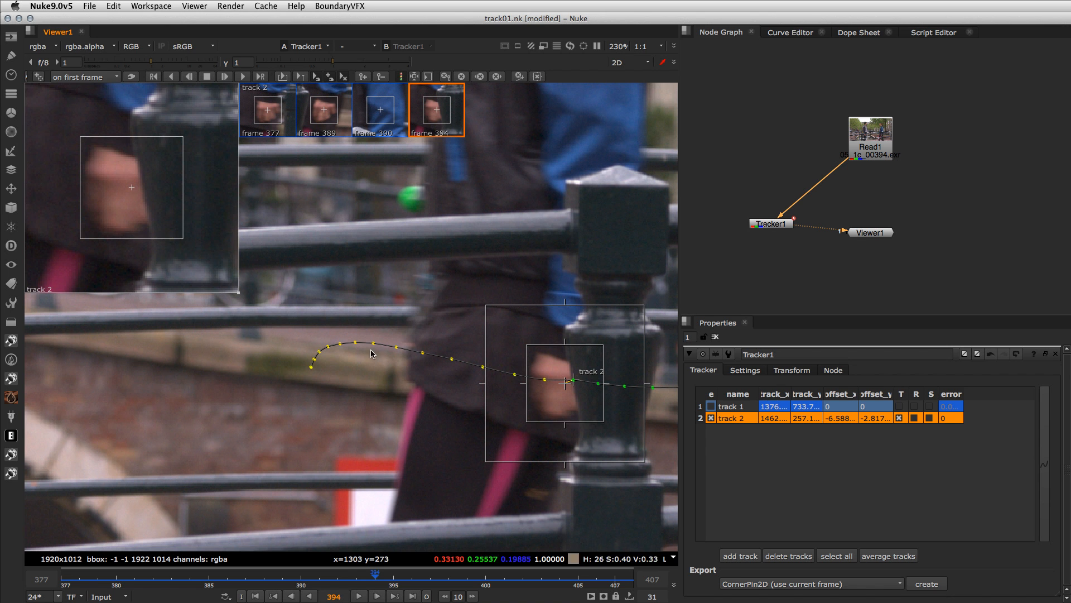
key("l")
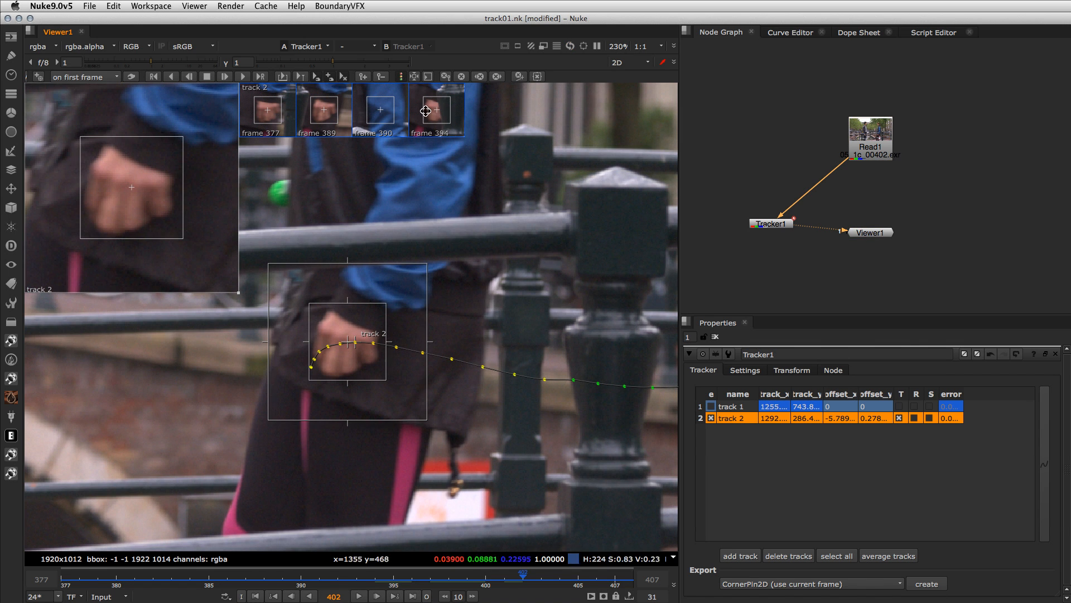
key("j")
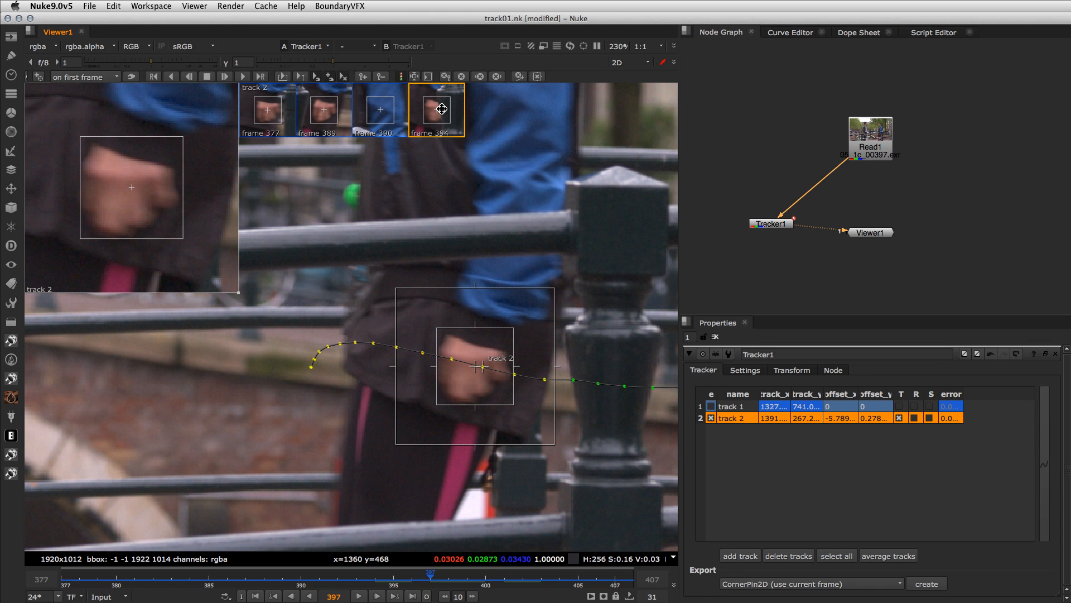
At frame 398, nudge track 2 back onto the hand as a new keyframe and retrack forward to frame 407.
key("Left")
key("Left")
key("Left")
key("Right")
key("Right")
key("Right")
key("Right")
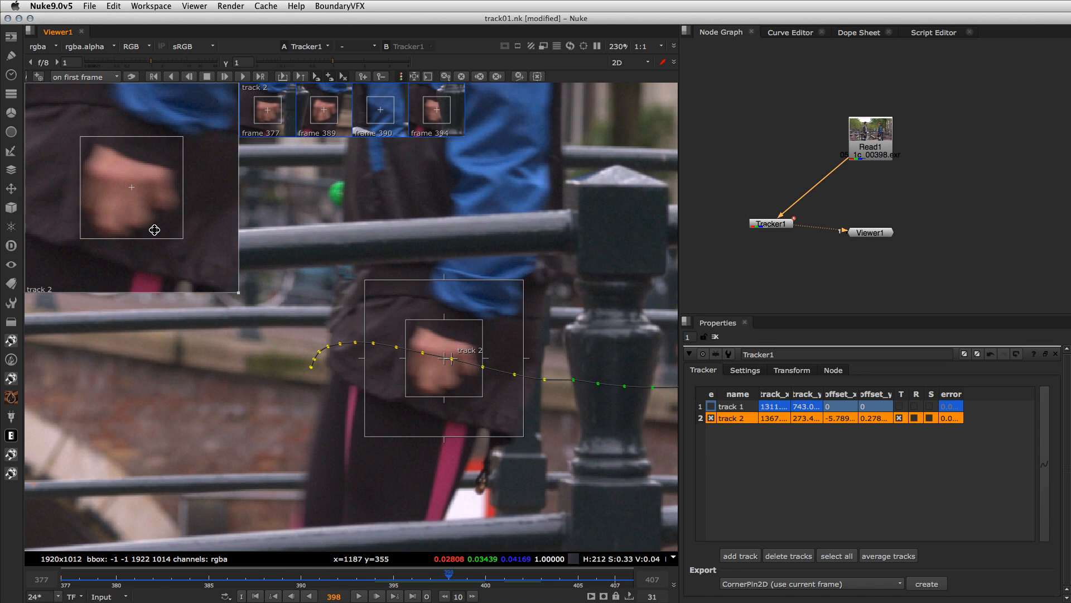
left_click_drag(129, 211, 129, 211)
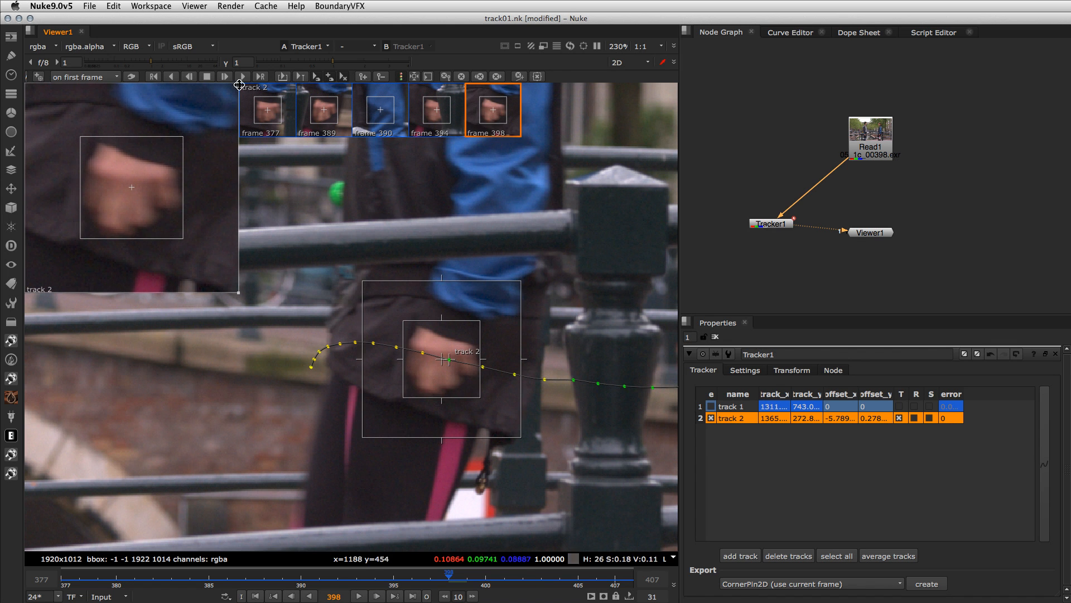
left_click(241, 77)
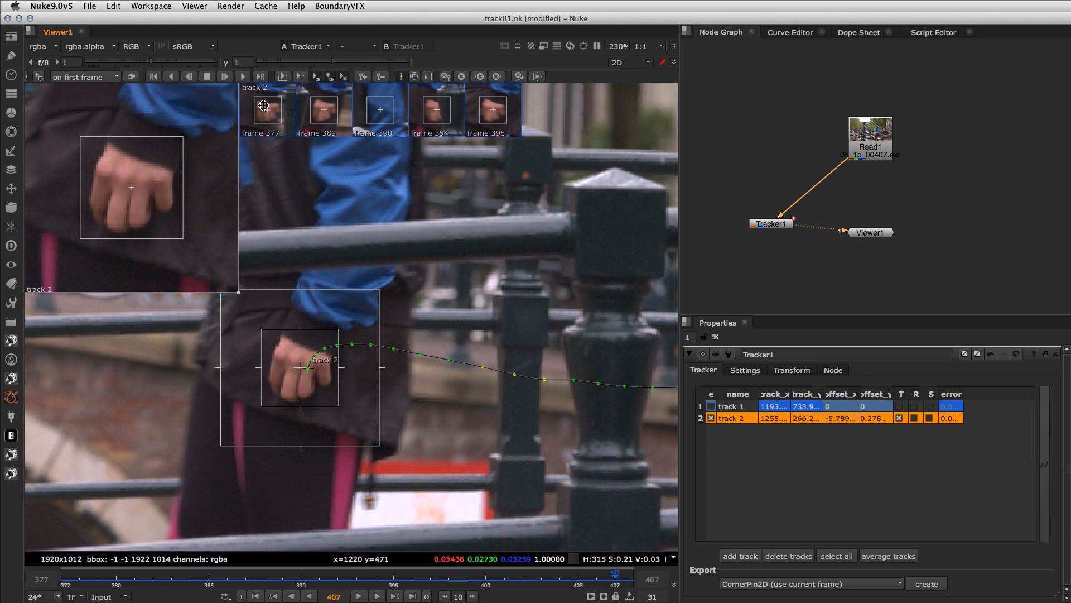
Step back and forth between frames 407 and 393 to examine track 2's alignment with the hand around the new keyframe.
key("Left")
key("Left")
key("Left")
key("Left")
key("Left")
key("Left")
key("Left")
key("Left")
key("Left")
key("Left")
key("Left")
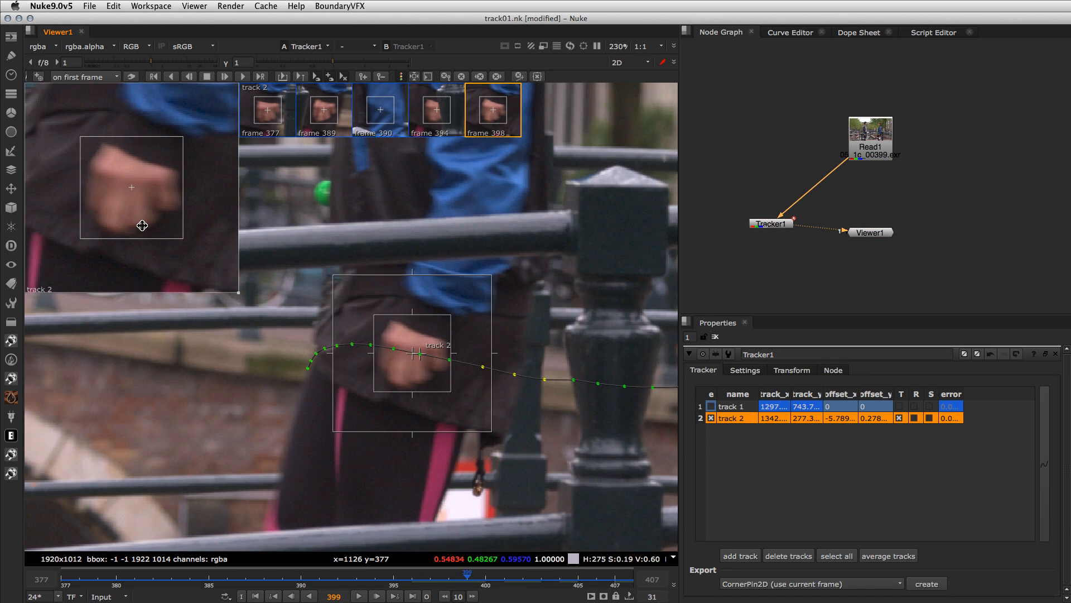
key("Right")
key("Right")
key("Right")
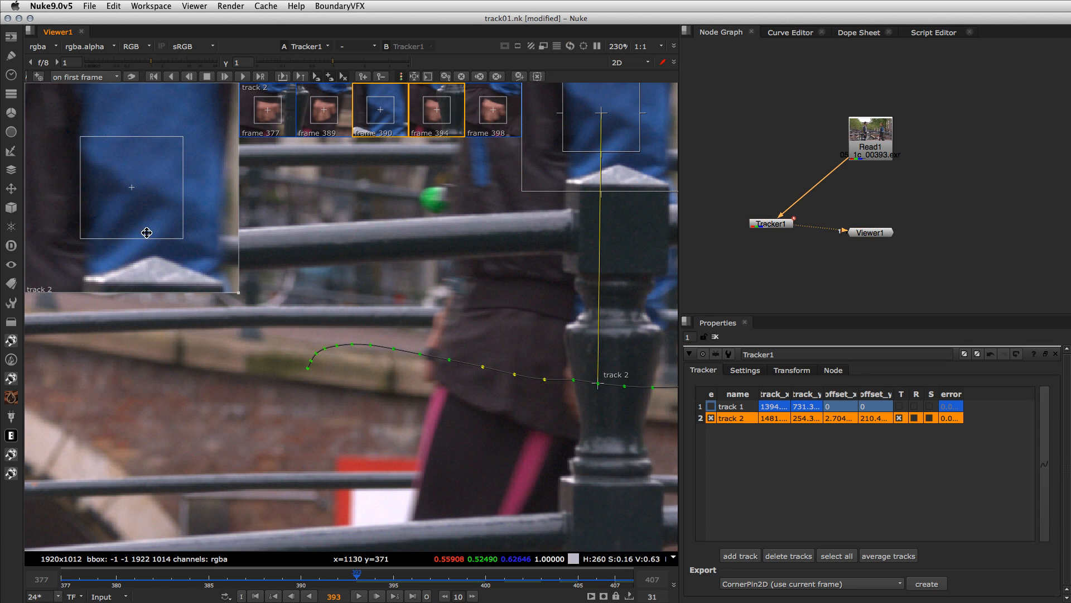
key("Left")
key("Left")
key("Left")
key("Left")
key("Left")
key("Left")
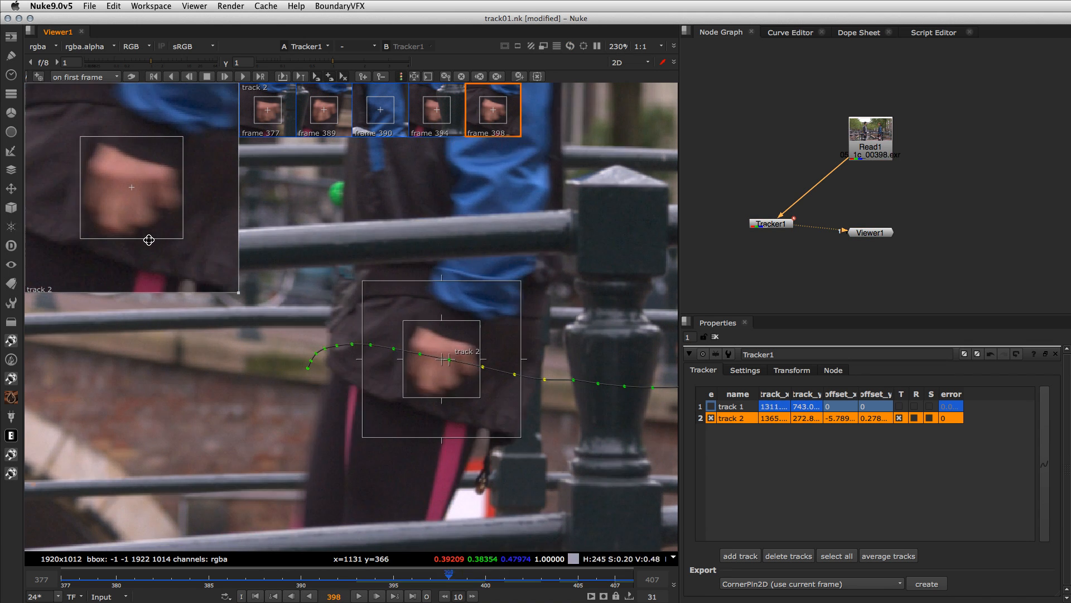
Correct track 2's position on the hand by hand at frames 395, 396 and 397, setting a keyframe on each.
key("Right")
key("Right")
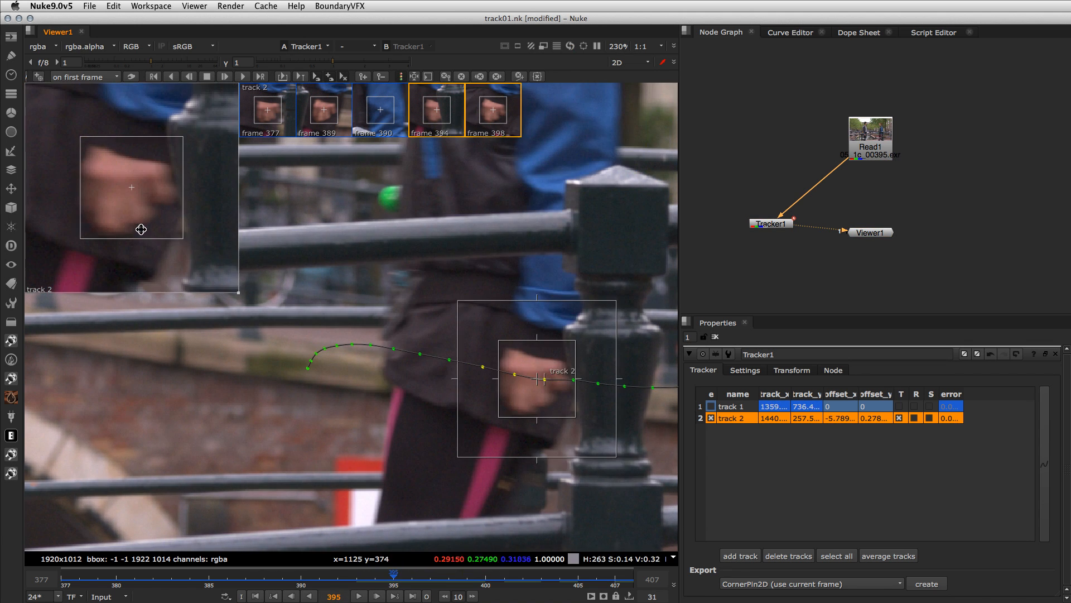
key("Left")
key("Right")
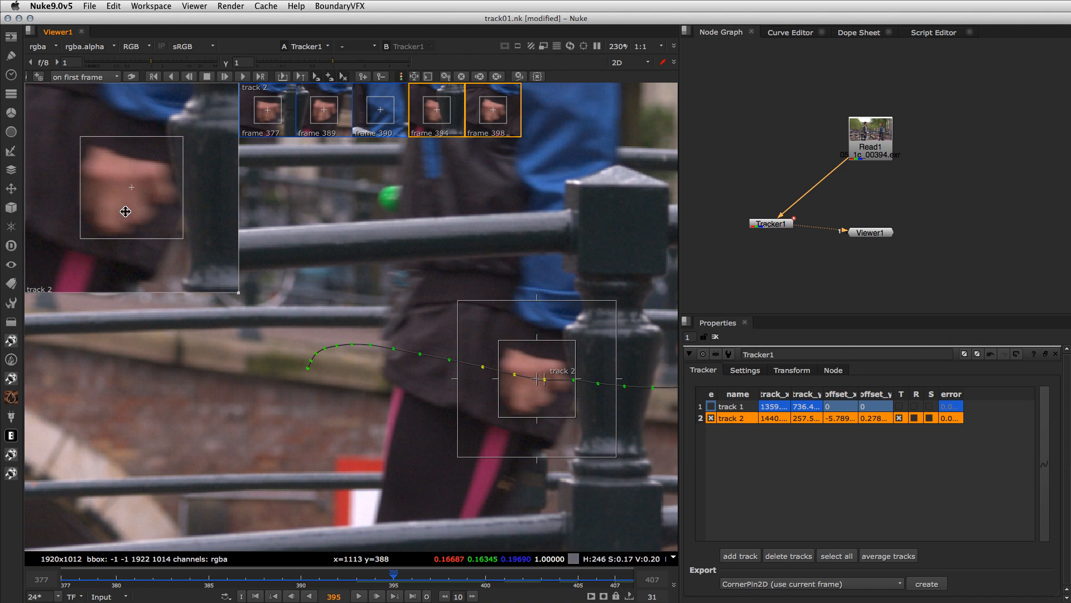
left_click_drag(126, 211, 135, 226)
key("Right")
key("Right")
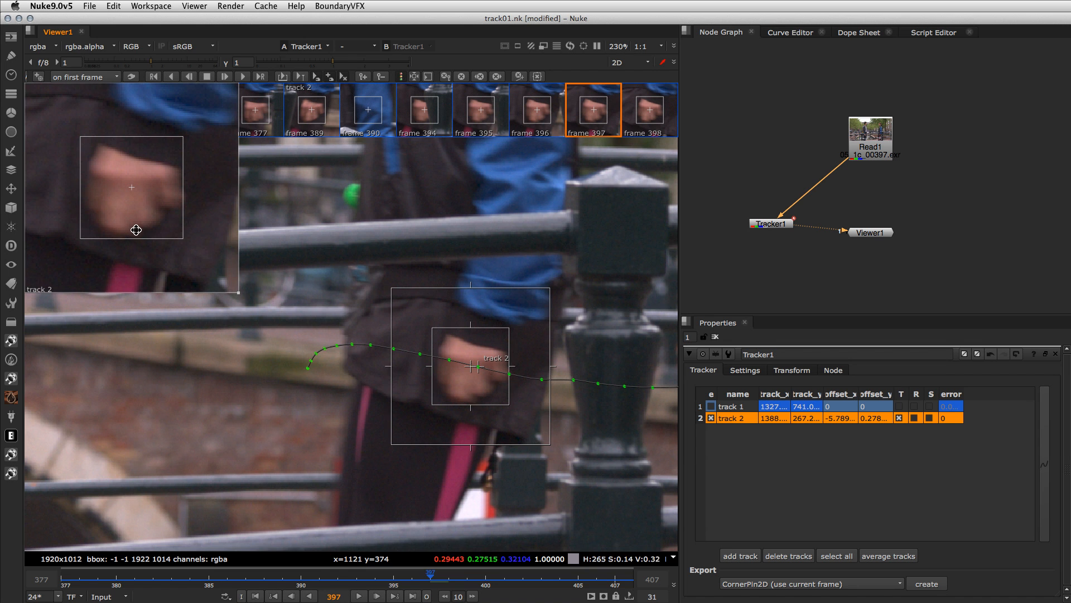
Step forward to frame 405 and back to frame 389 to review the corrected path of track 2.
key("Right")
key("Right")
key("Right")
key("Right")
key("Right")
key("Right")
key("Right")
key("Right")
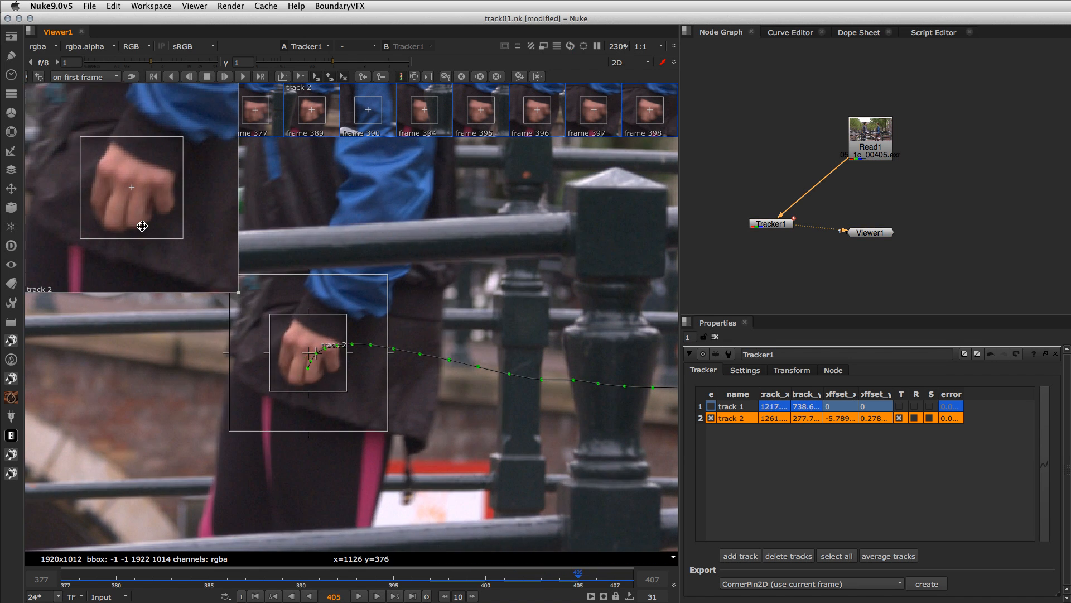
key("Left")
key("Left")
key("Left")
key("Left")
key("Left")
key("Left")
key("Left")
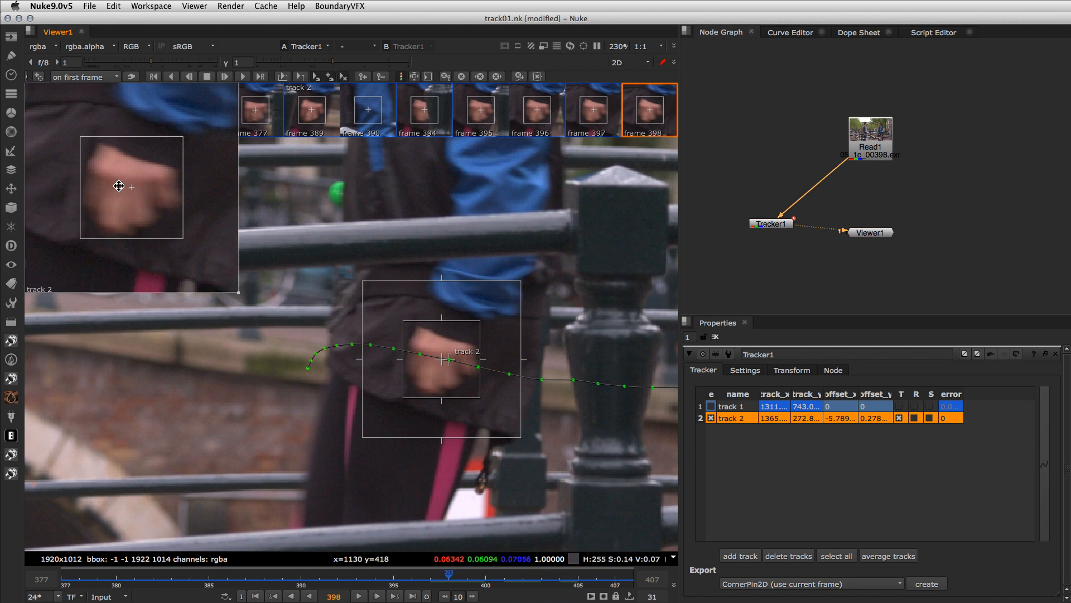
key("Left")
key("Left")
key("Left")
key("Left")
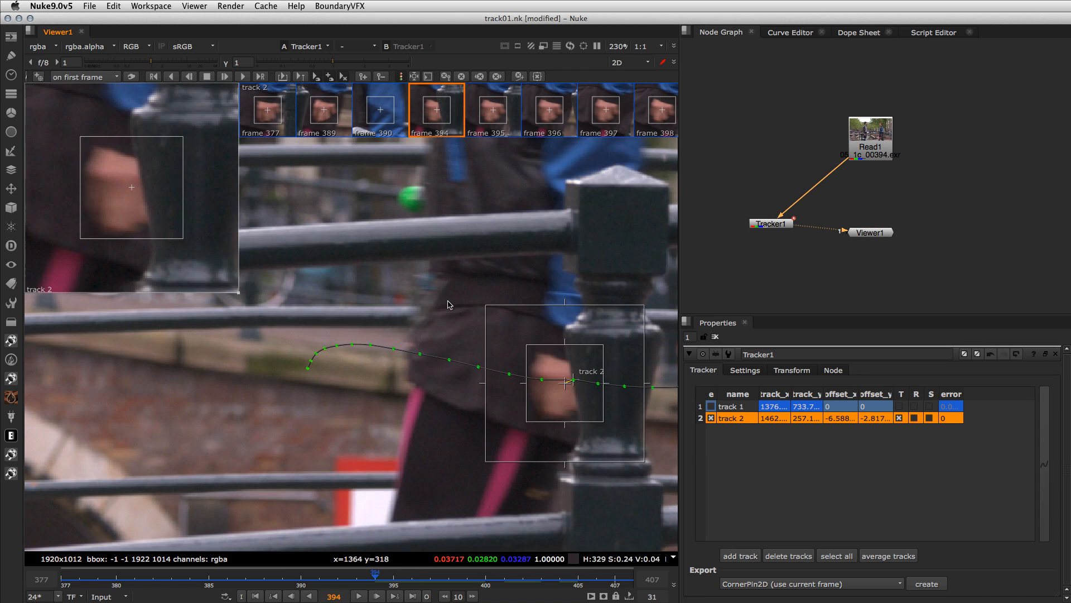
key("Left")
key("Left")
key("Left")
key("Left")
key("Left")
scroll(449, 304, "down", 5)
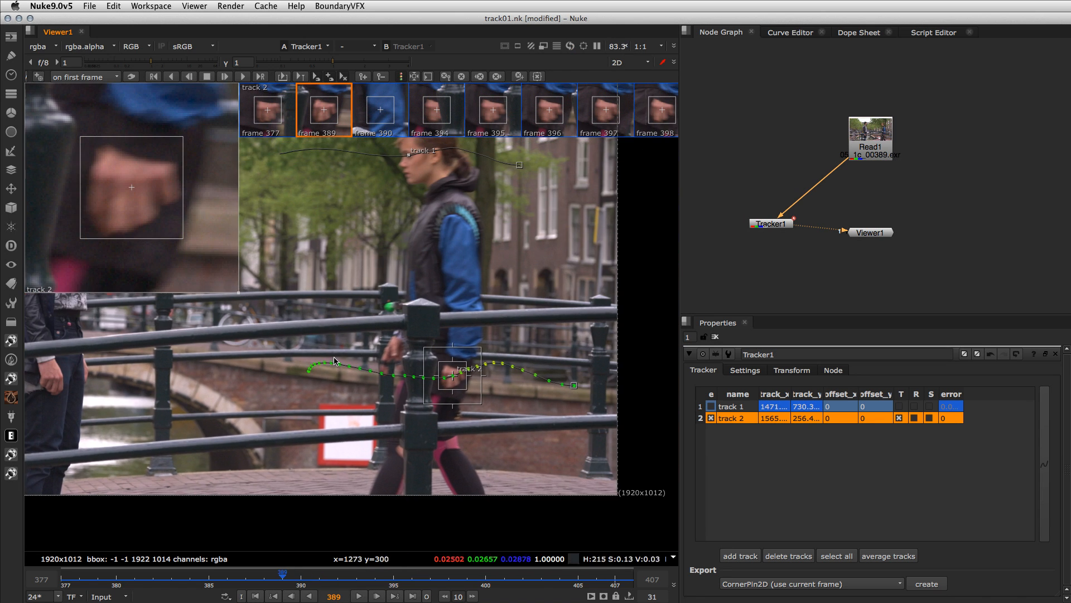
Return to frame 377 and rename track 1 to cabeca and track 2 to mao_01.
left_click(65, 580)
left_click(737, 409)
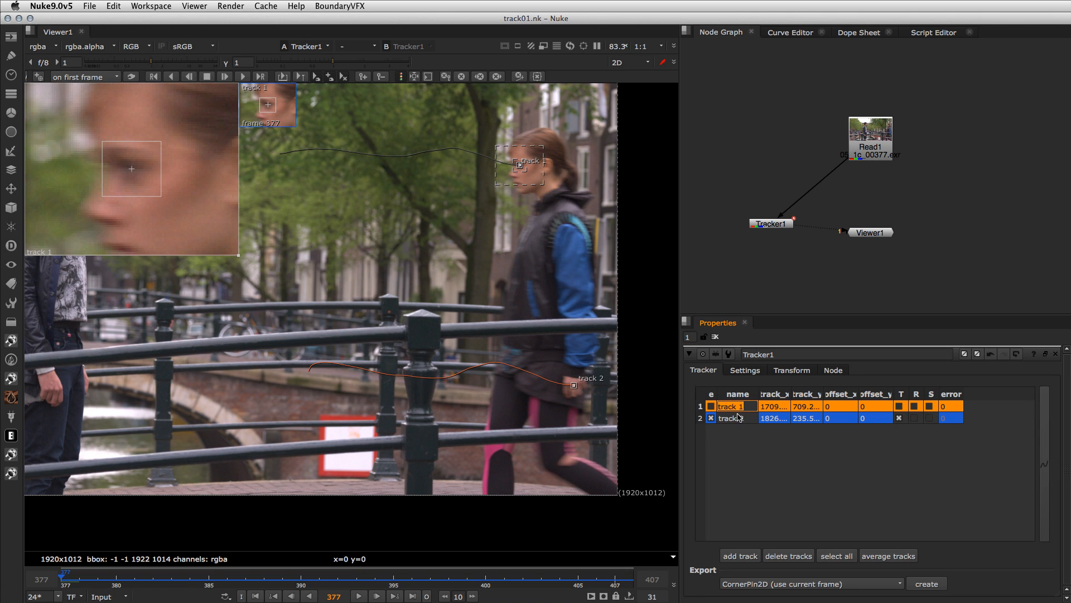
type("cabeca")
key("Return")
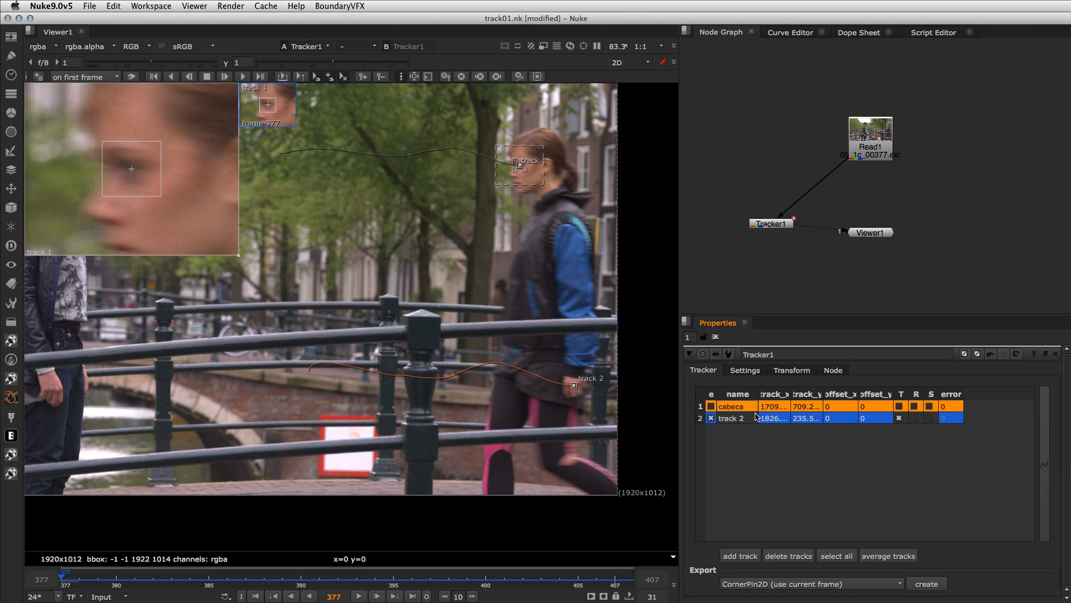
left_click(728, 419)
type("mão_01")
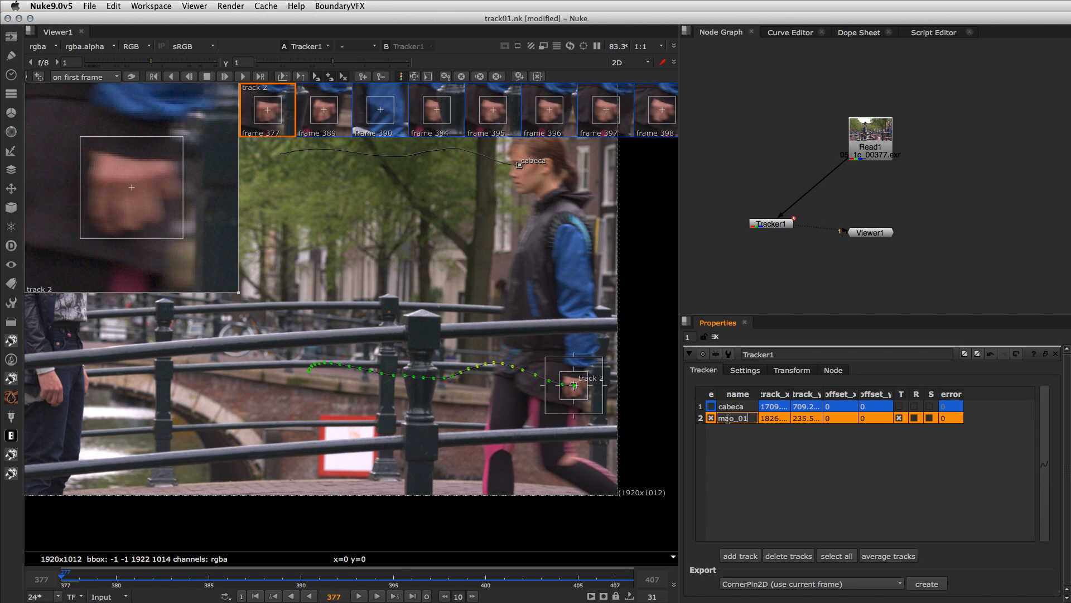
key("Return")
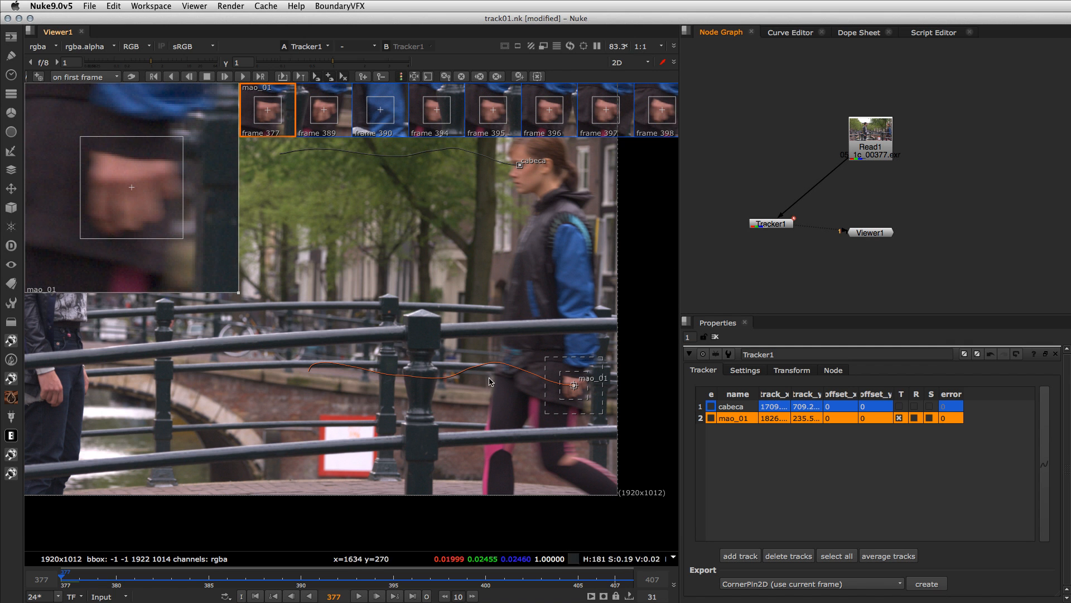
Add a new track on the woman's hand at frame 377 and align it with the mao_01 point.
scroll(583, 394, "up", 1)
scroll(583, 393, "up", 4)
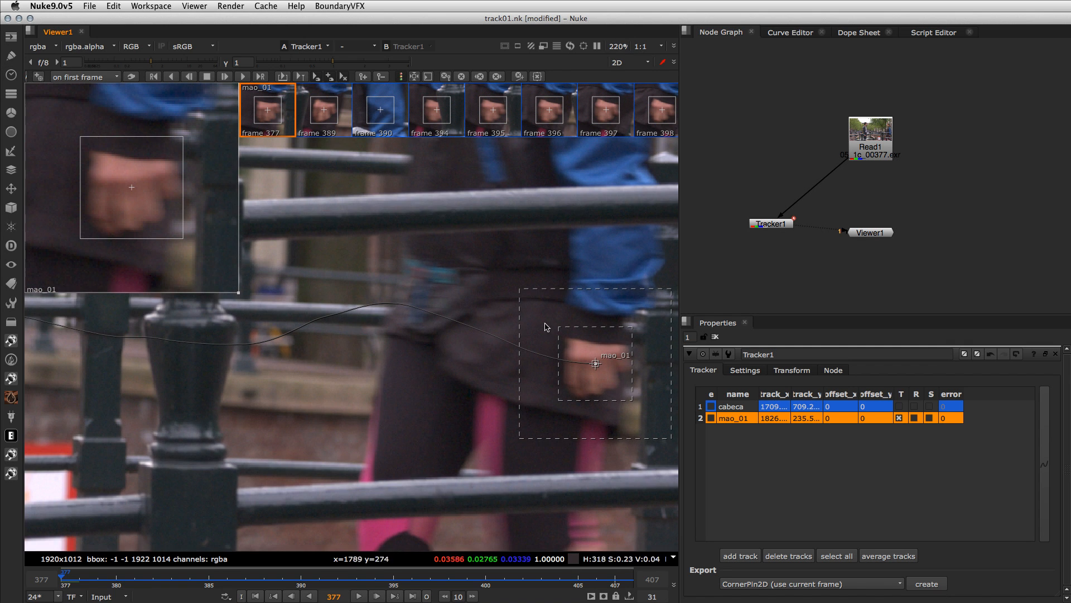
left_click(596, 370, "ctrl+alt")
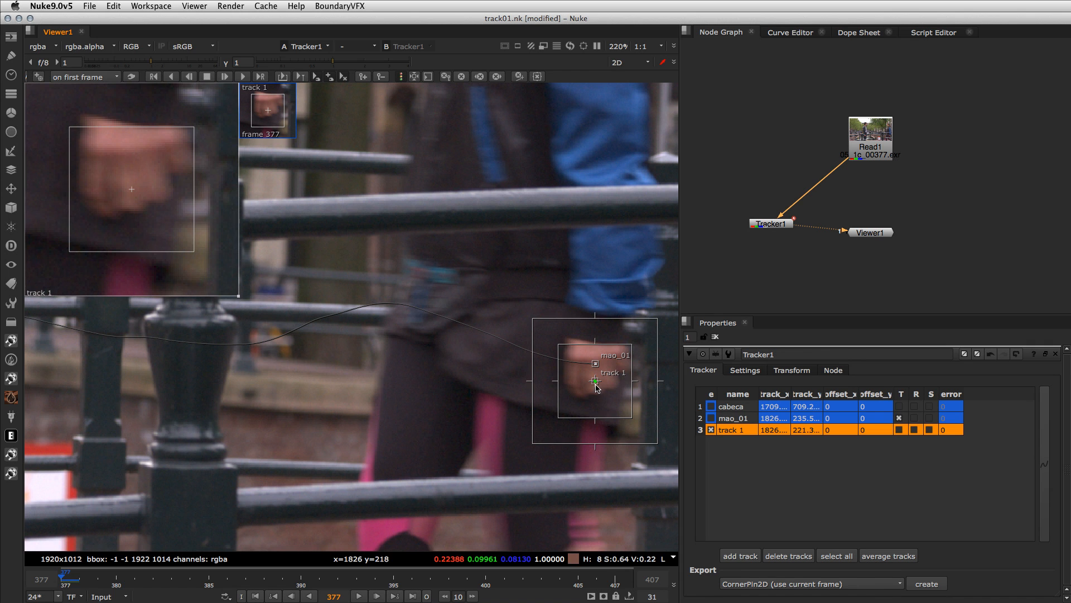
left_click_drag(595, 371, 598, 368)
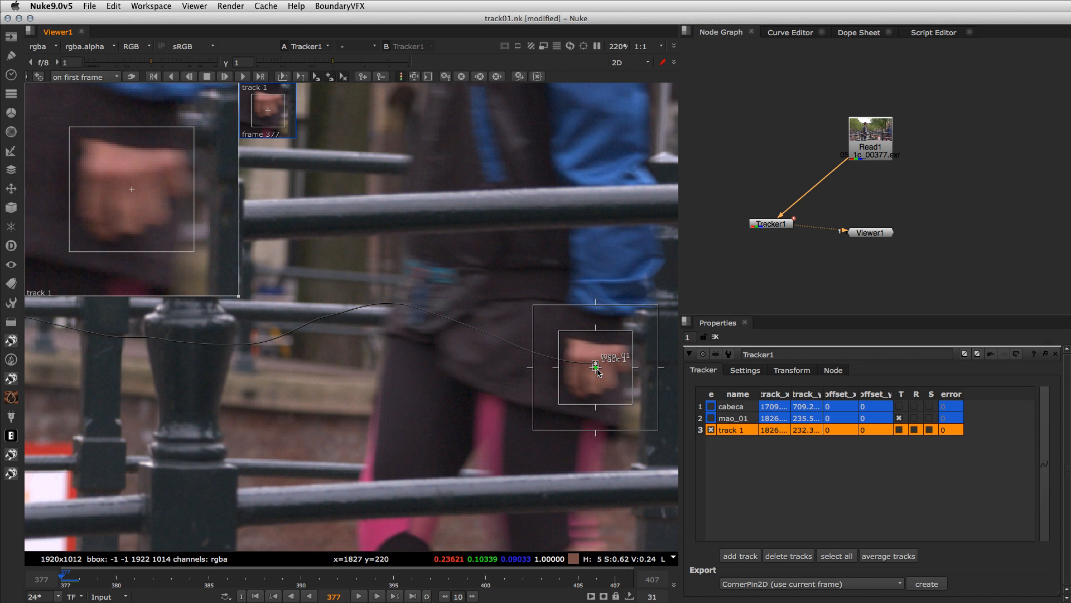
At frame 384, move the new track onto the hand to set a keyframe and refine its position in the zoomed view.
scroll(553, 437, "down", 2)
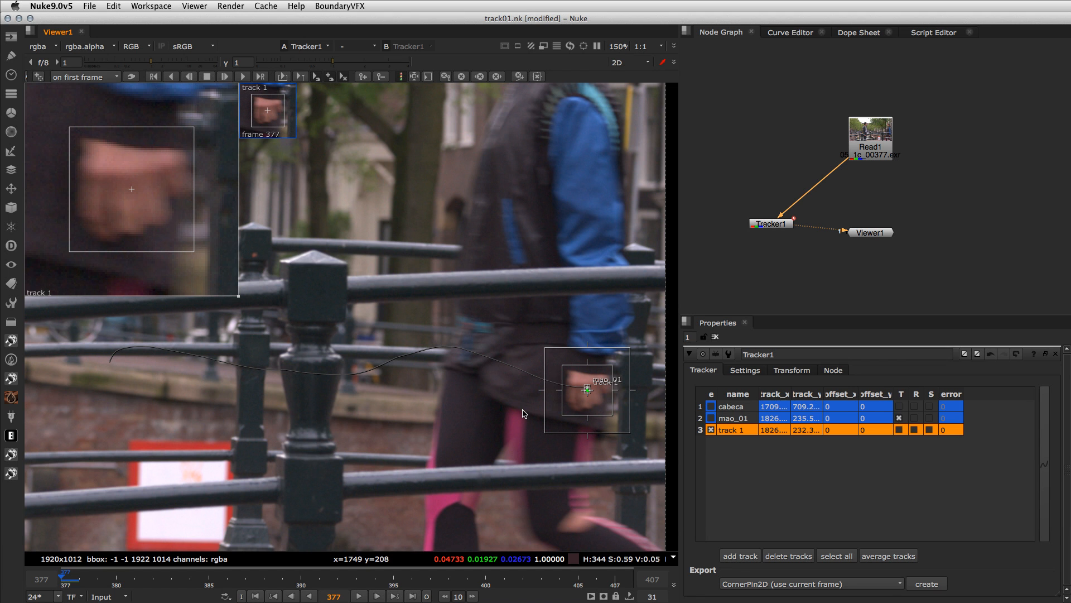
scroll(519, 415, "down", 3)
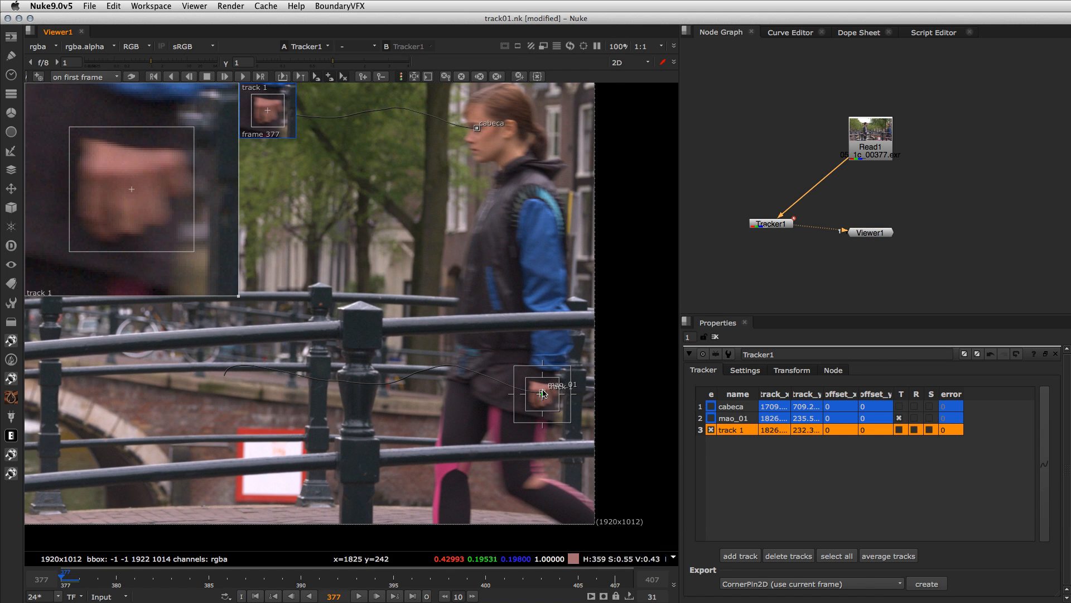
left_click_drag(117, 578, 195, 579)
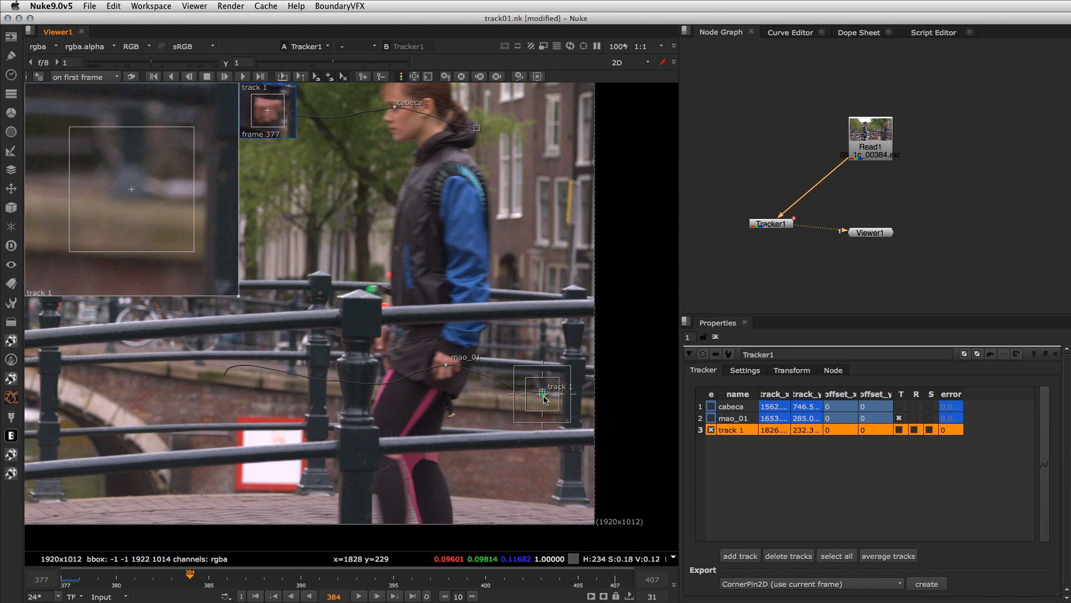
left_click_drag(544, 398, 449, 368)
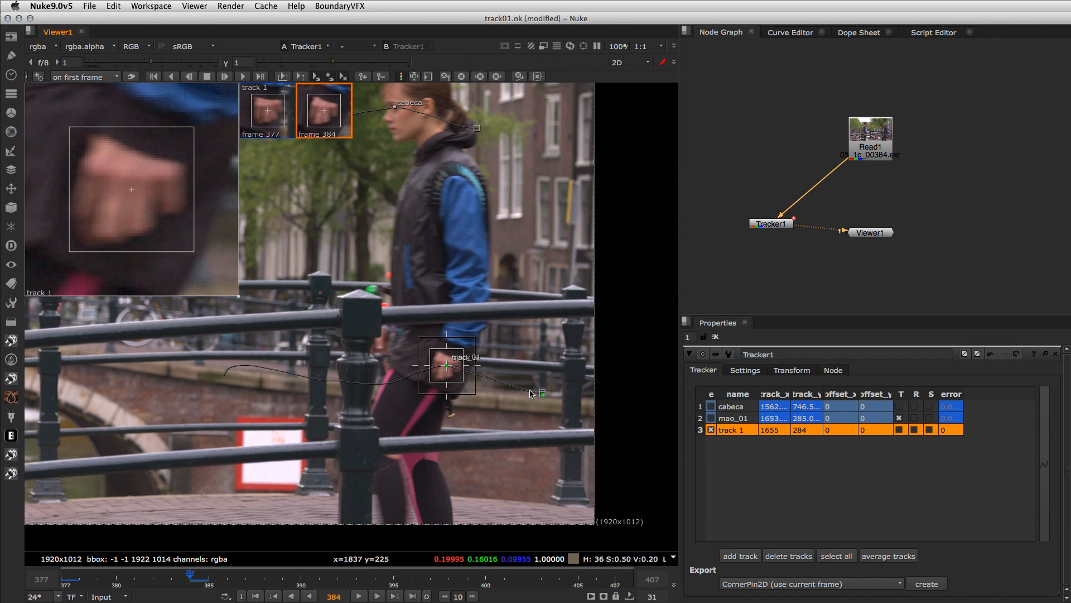
left_click_drag(129, 203, 149, 213)
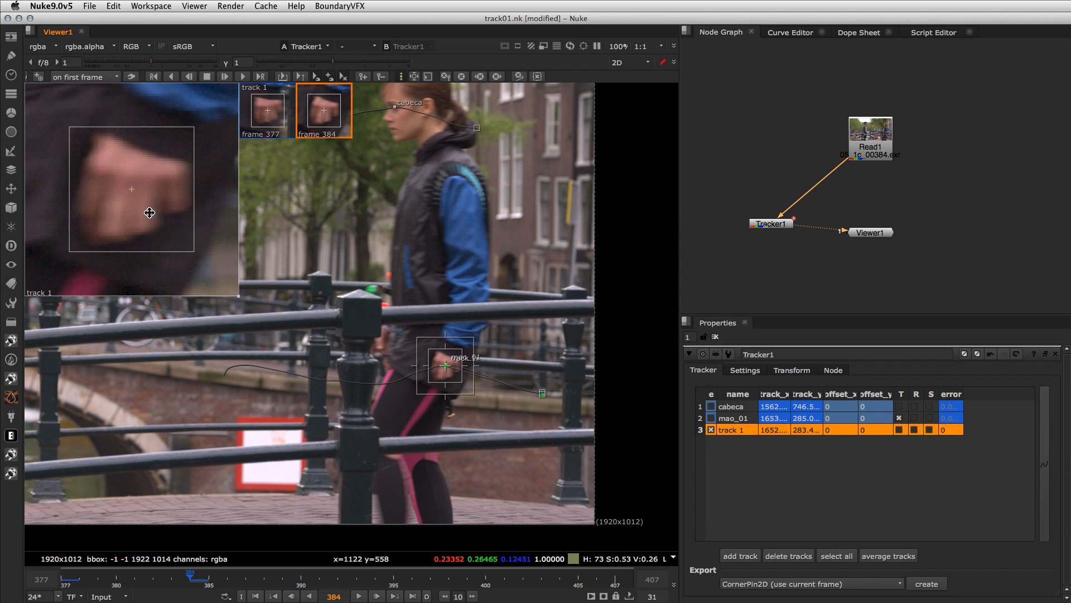
Switch repeatedly between the new track's frame 377 and 384 keyframes to compare them and fine-tune the hand position.
key("super+shift+Left")
key("super+shift+Right")
key("super+shift+Left")
key("super+shift+Right")
key("super+shift+Left")
key("super+shift+Right")
key("super+shift+Left")
key("super+shift+Right")
key("super+shift+Left")
key("super+shift+Right")
key("super+shift+Left")
key("super+shift+Right")
key("super+shift+Left")
key("super+shift+Right")
key("super+shift+Left")
key("super+shift+Right")
key("super+shift+Left")
left_click_drag(126, 223, 125, 226)
key("super+shift+Right")
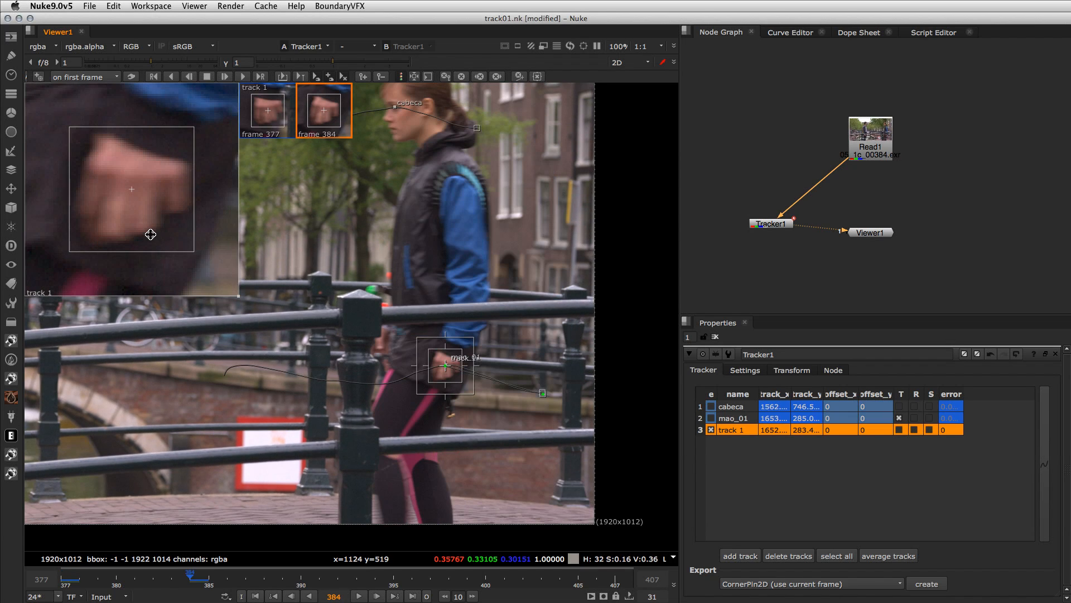
Place a keyframe for the new track on the hand at frame 389, compare it with frame 384 and fine-tune it.
left_click_drag(245, 578, 287, 579)
left_click_drag(84, 196, 274, 149)
key("alt+Left")
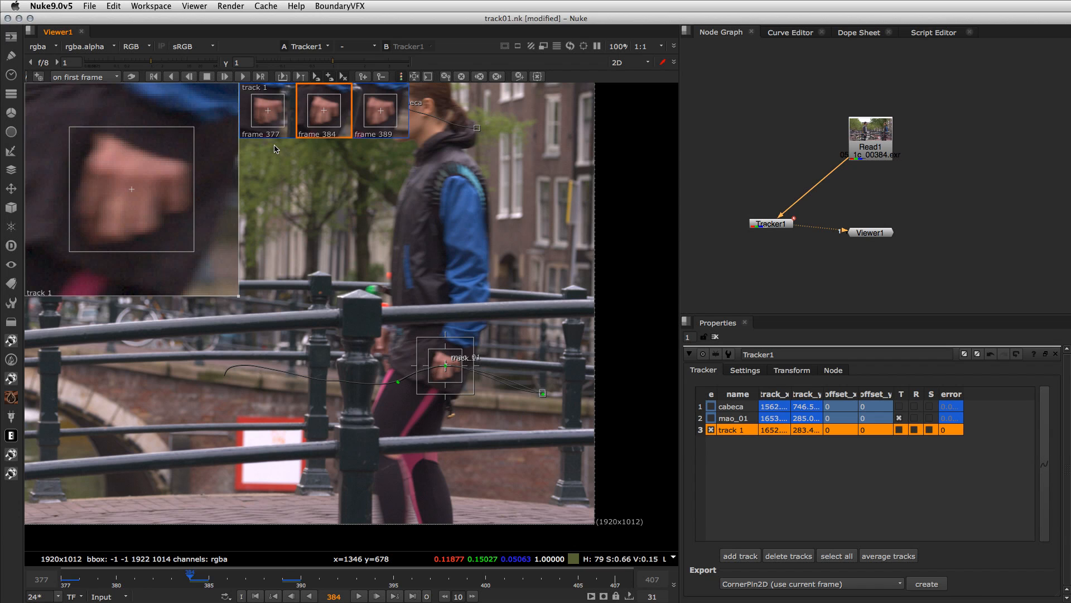
key("alt+Right")
left_click_drag(100, 225, 102, 222)
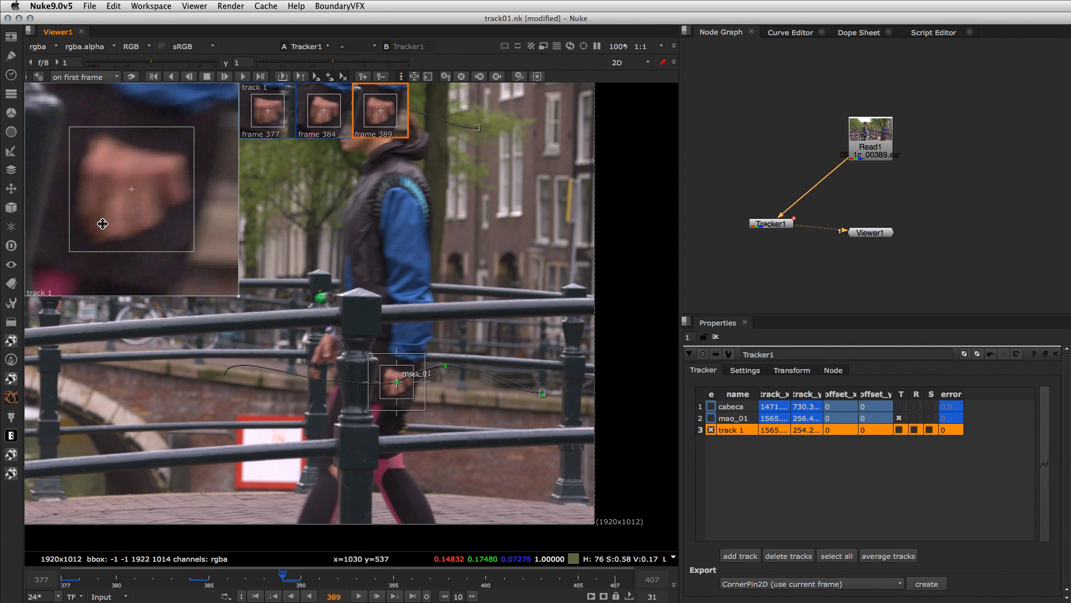
Advance to frame 400 and move track 1 onto the woman's hand to set a keyframe there.
key("alt+Left")
key("alt+Right")
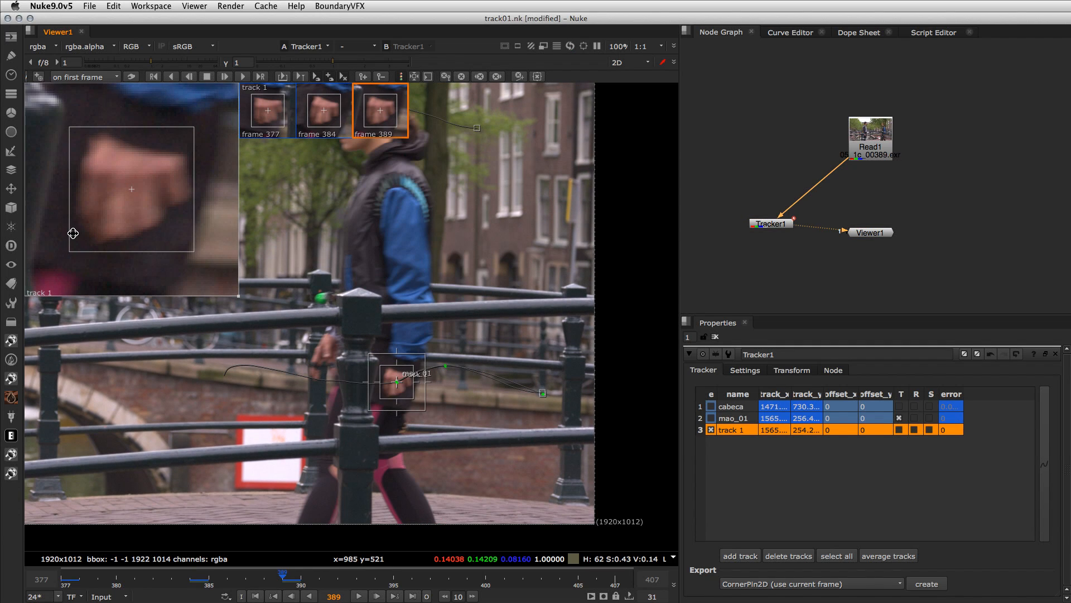
left_click_drag(329, 573, 429, 575)
key("Right")
key("Right")
key("Right")
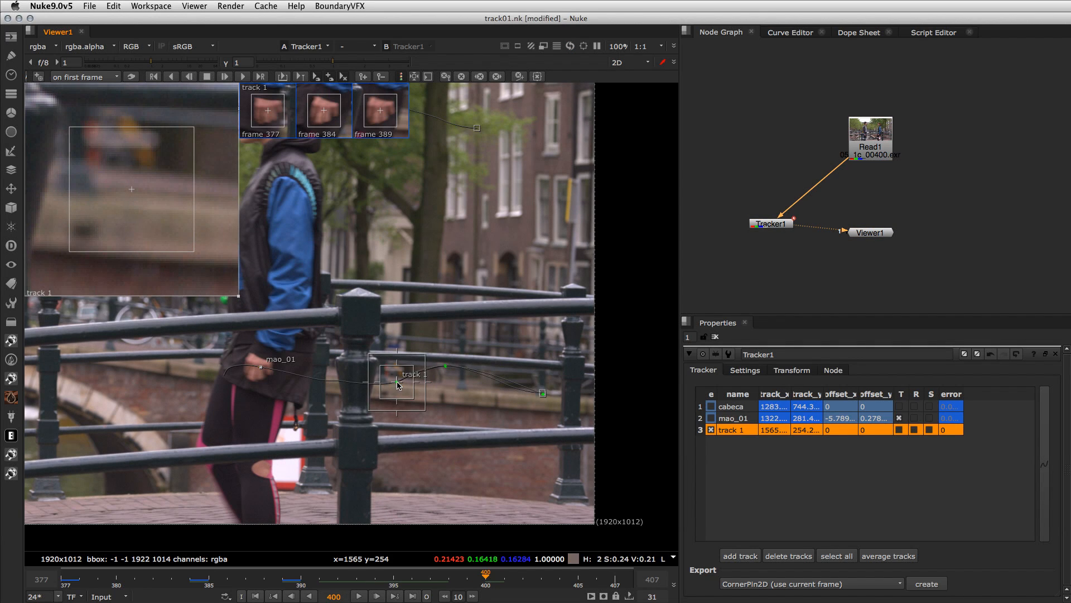
left_click_drag(398, 384, 258, 370)
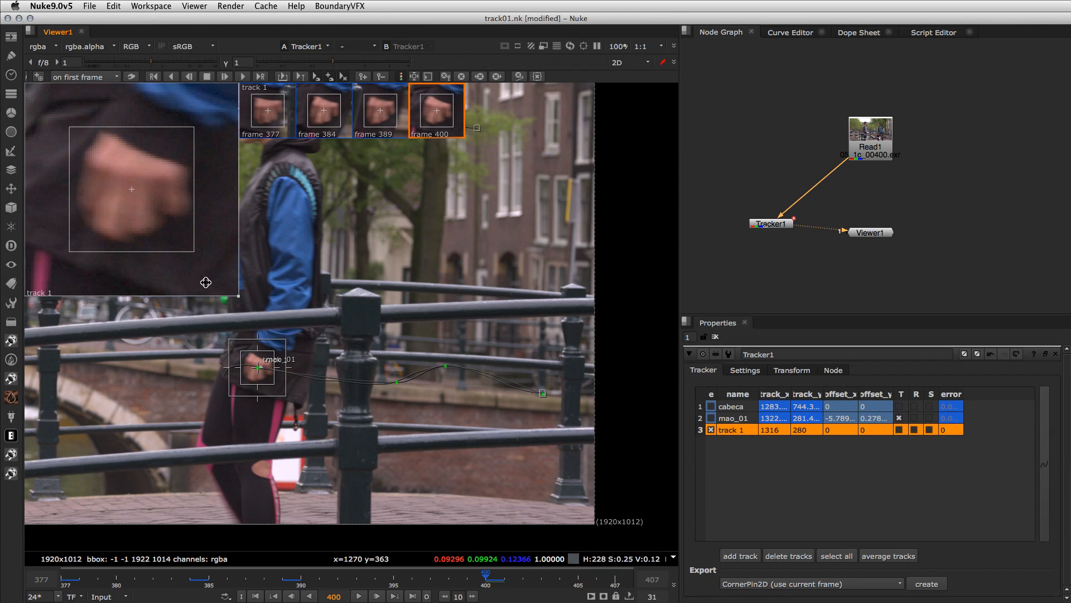
Compare track 1's keyframes at frames 384, 389 and 400 in the zoomed view and fine-tune the hand position.
key("alt+Left")
key("alt+Right")
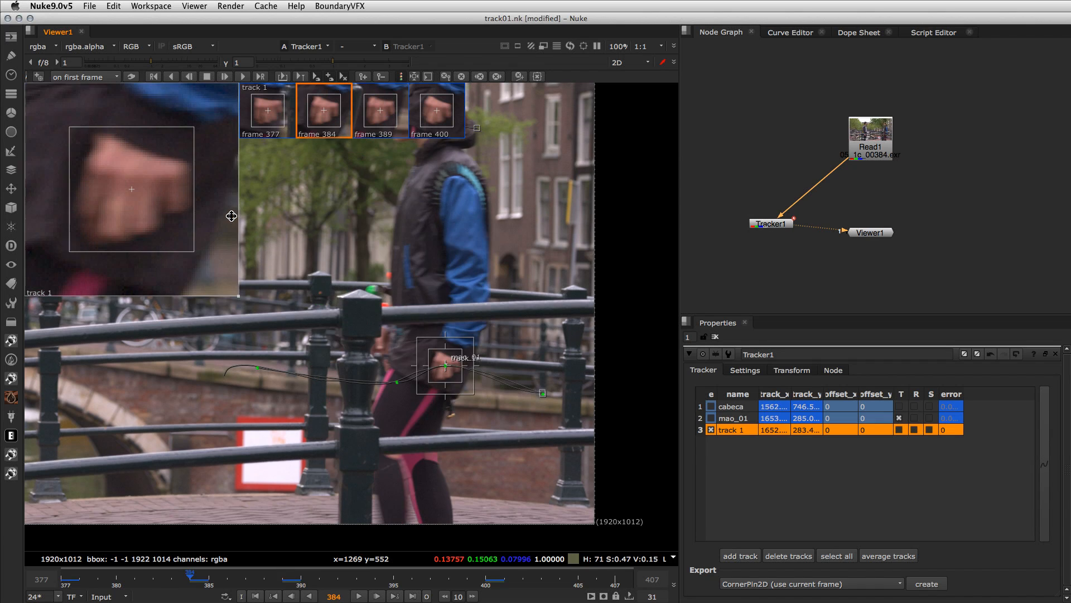
left_click_drag(115, 202, 114, 202)
key("alt+Left")
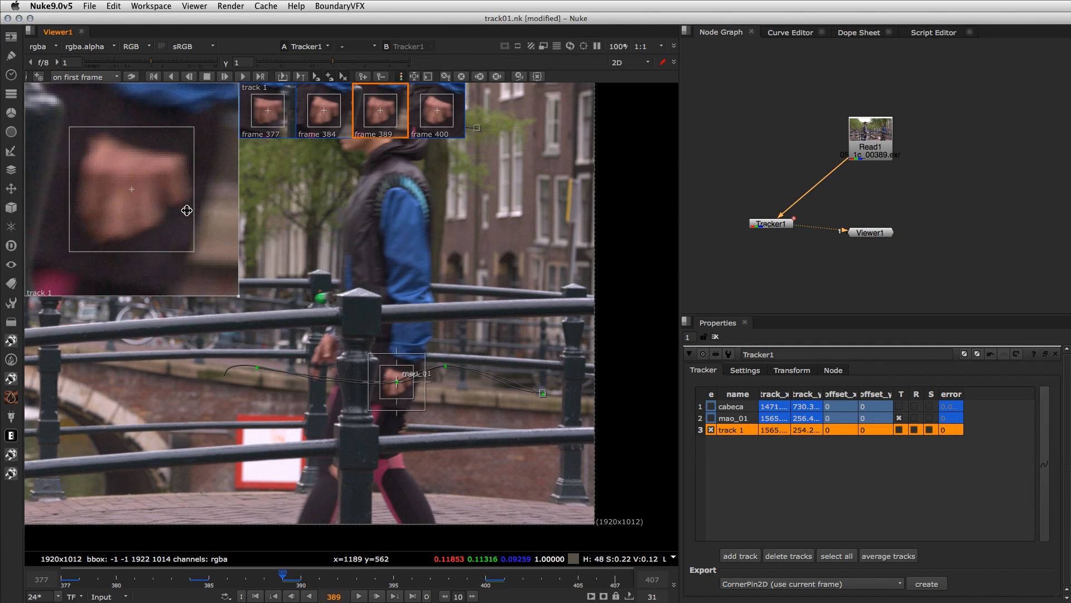
left_click_drag(134, 217, 131, 219)
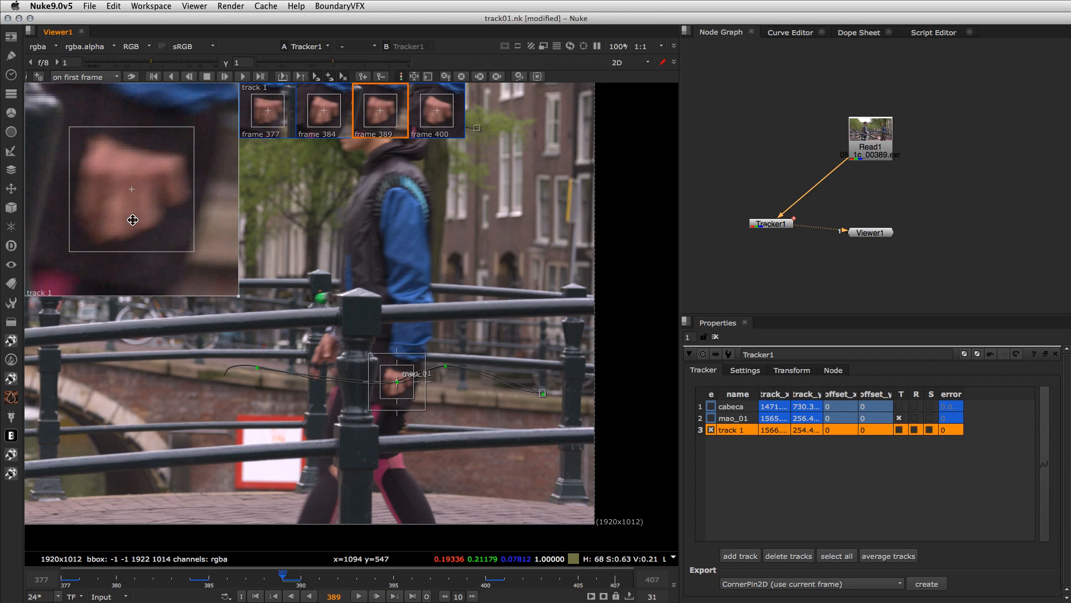
key("alt+Right")
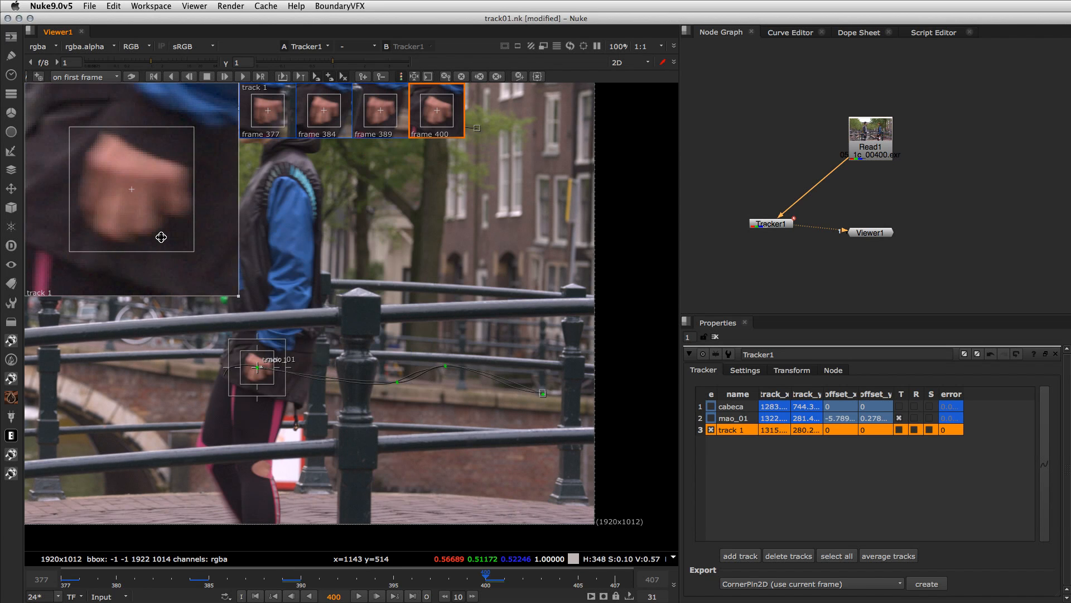
Return to the first keyframe at frame 377 and run keyframe-based tracking of track 1 across all keyframes.
key("alt+Left")
key("alt+Left")
key("alt+Left")
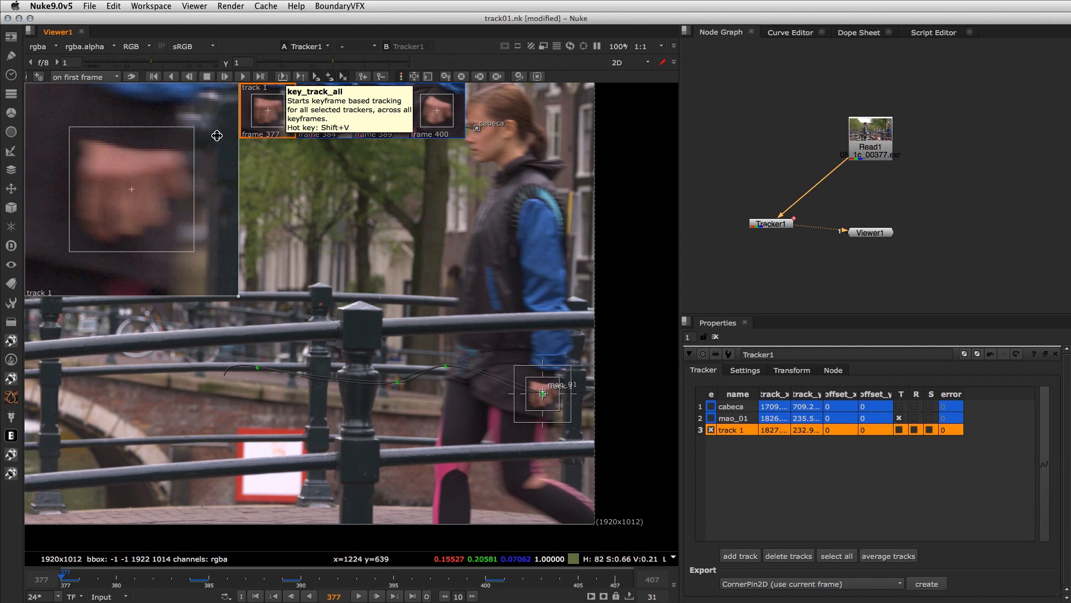
left_click(284, 78)
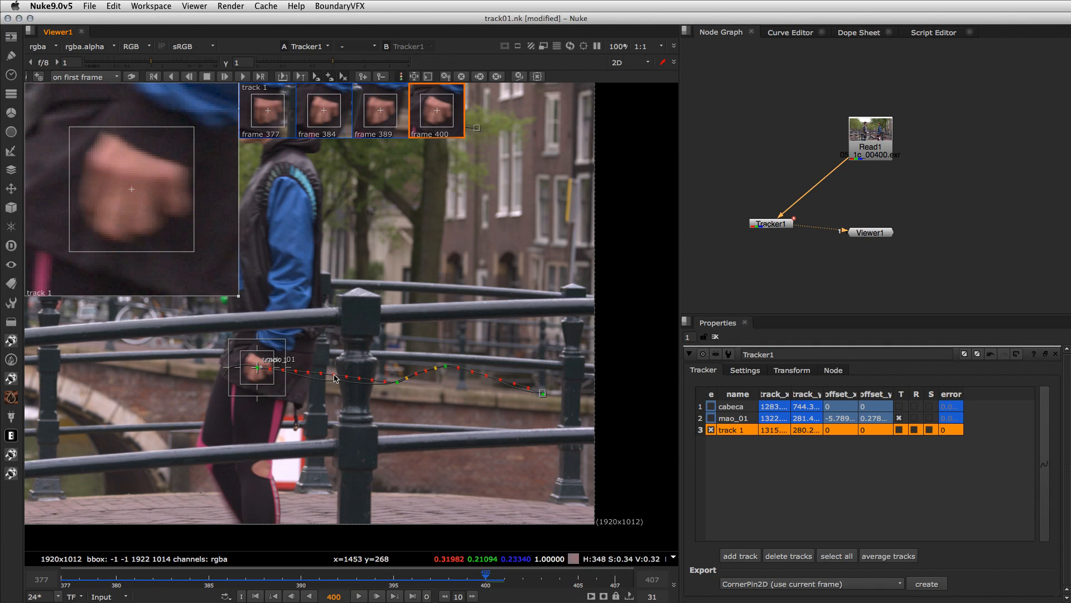
At frame 377, enlarge track 1's search area slightly in both width and height.
mouse_move(66, 574)
left_mouse_down()
mouse_move(211, 565)
mouse_move(60, 563)
left_mouse_up()
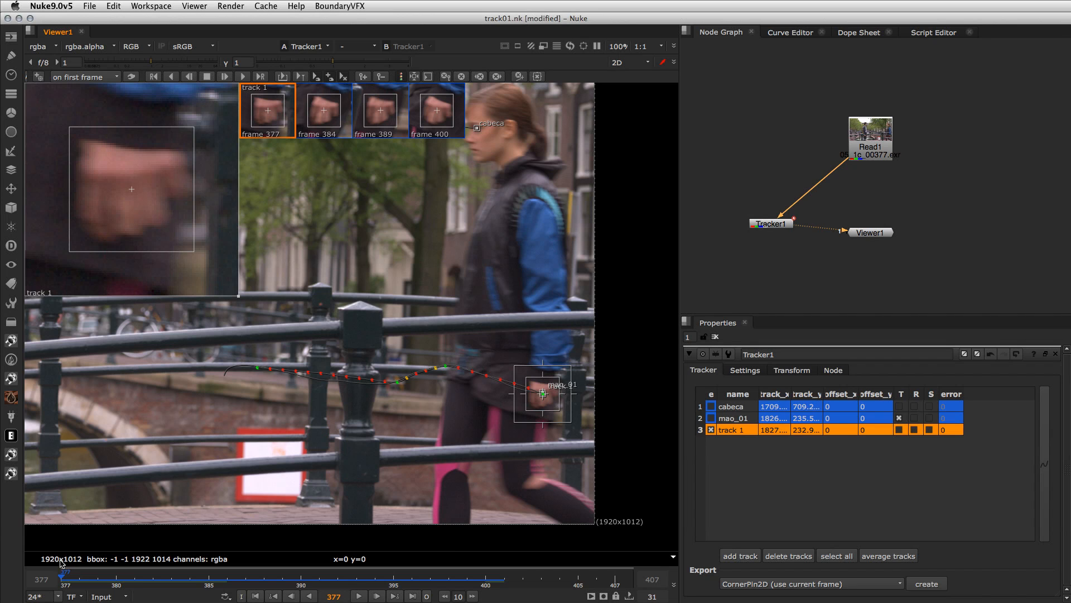
left_click_drag(575, 397, 579, 397)
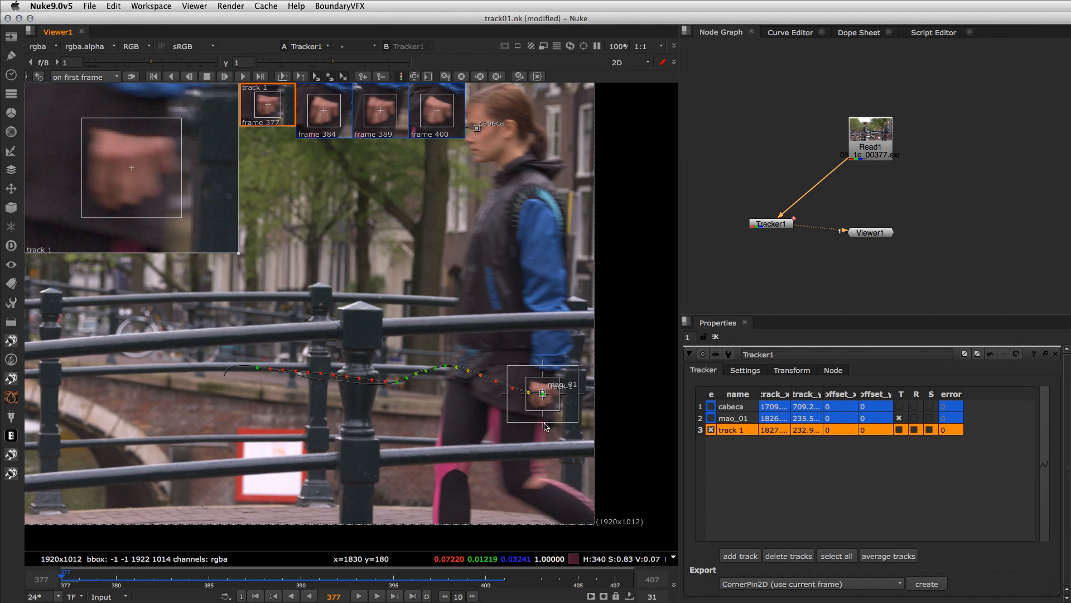
left_click_drag(545, 423, 544, 429)
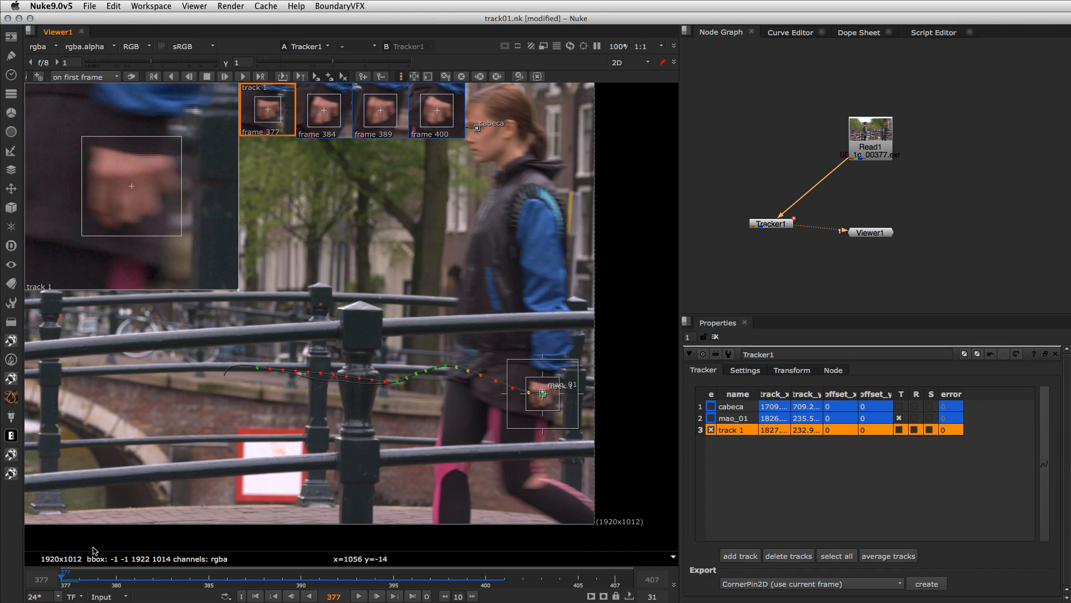
Check the tracked path between the keyframes and move track 1 onto the hand at frame 396 to add a keyframe.
left_click_drag(66, 581, 245, 580)
left_click(369, 113)
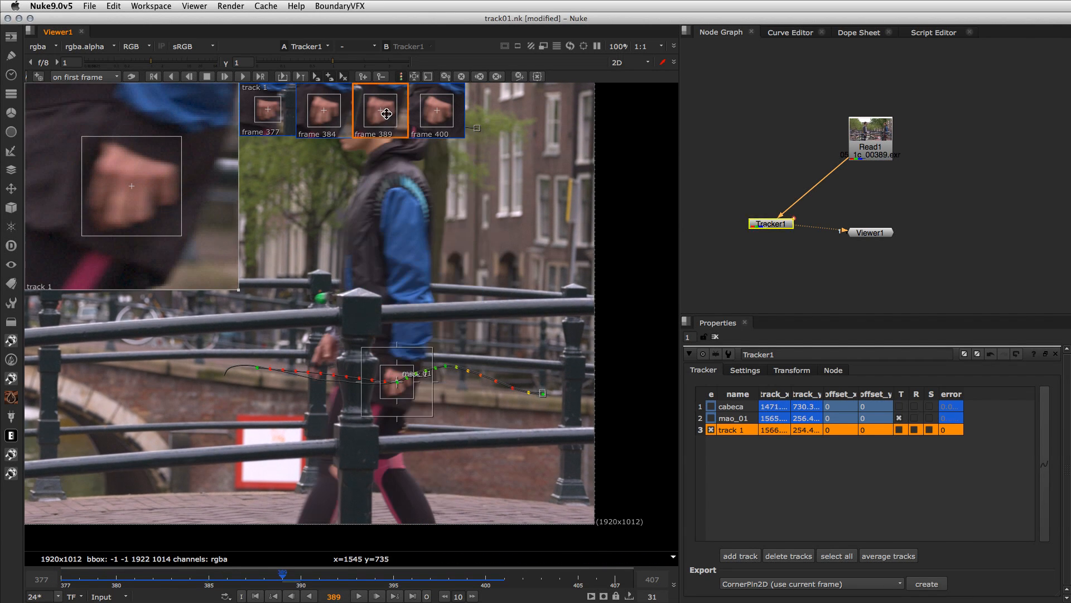
left_click(300, 583)
left_click_drag(299, 583, 409, 576)
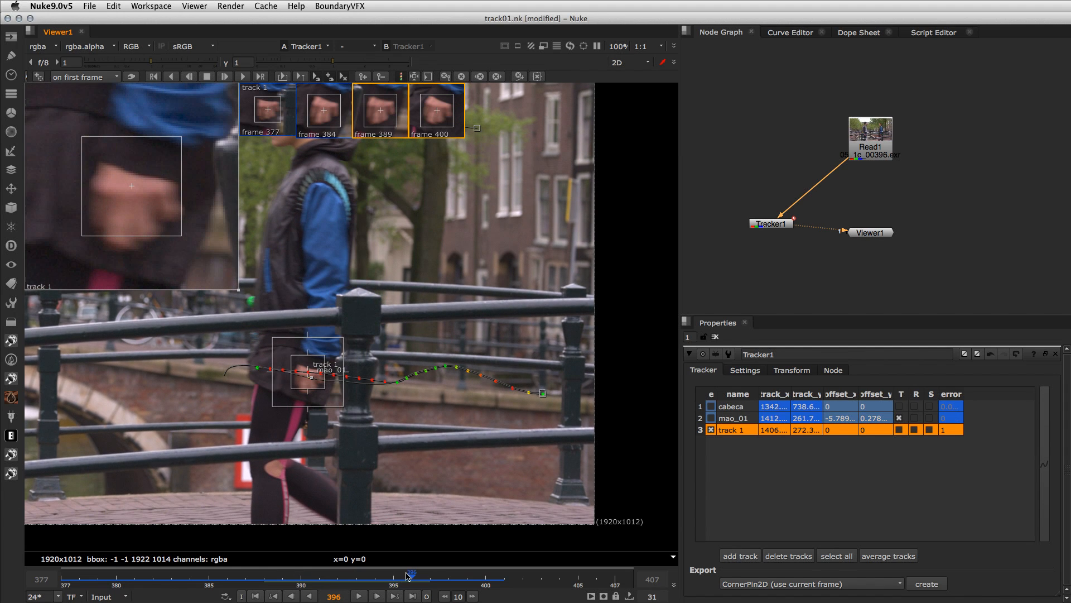
left_click(434, 120)
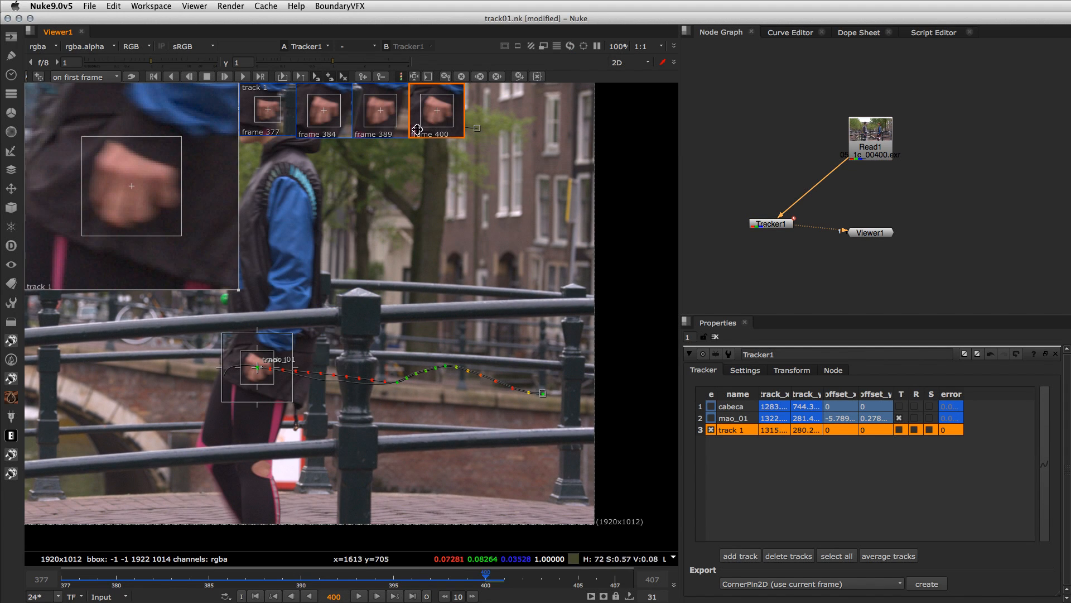
mouse_move(395, 575)
left_mouse_down()
mouse_move(446, 576)
mouse_move(335, 577)
mouse_move(412, 579)
left_mouse_up()
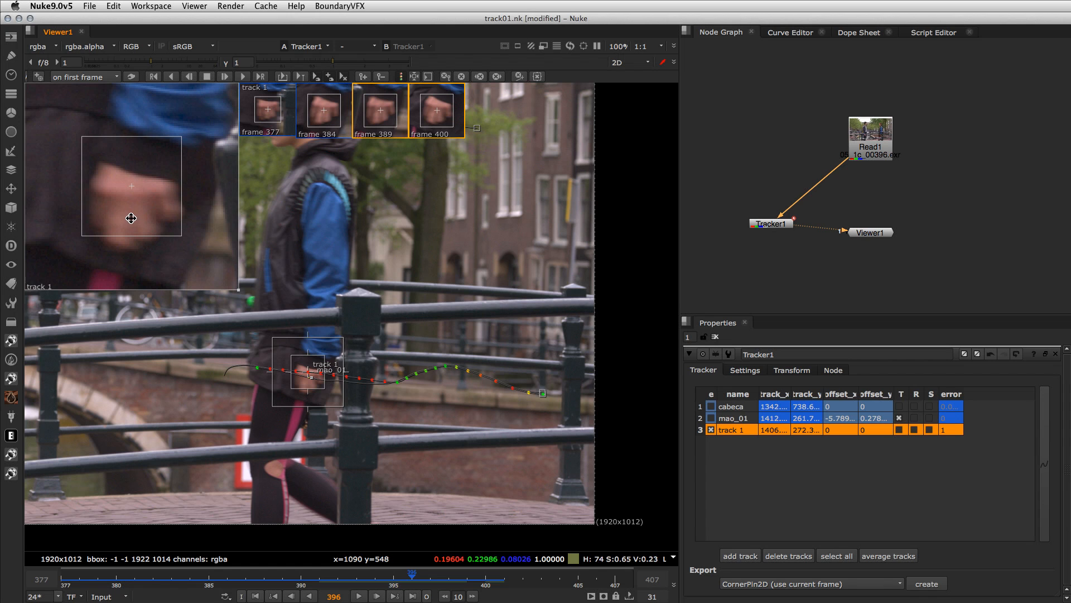
left_click_drag(131, 220, 129, 202)
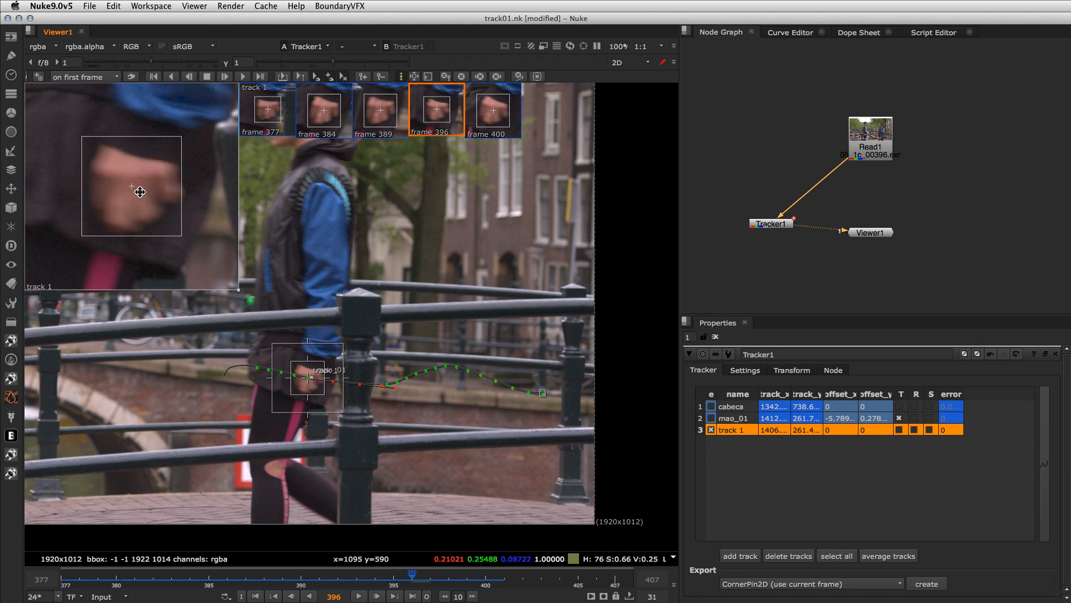
left_click(343, 77)
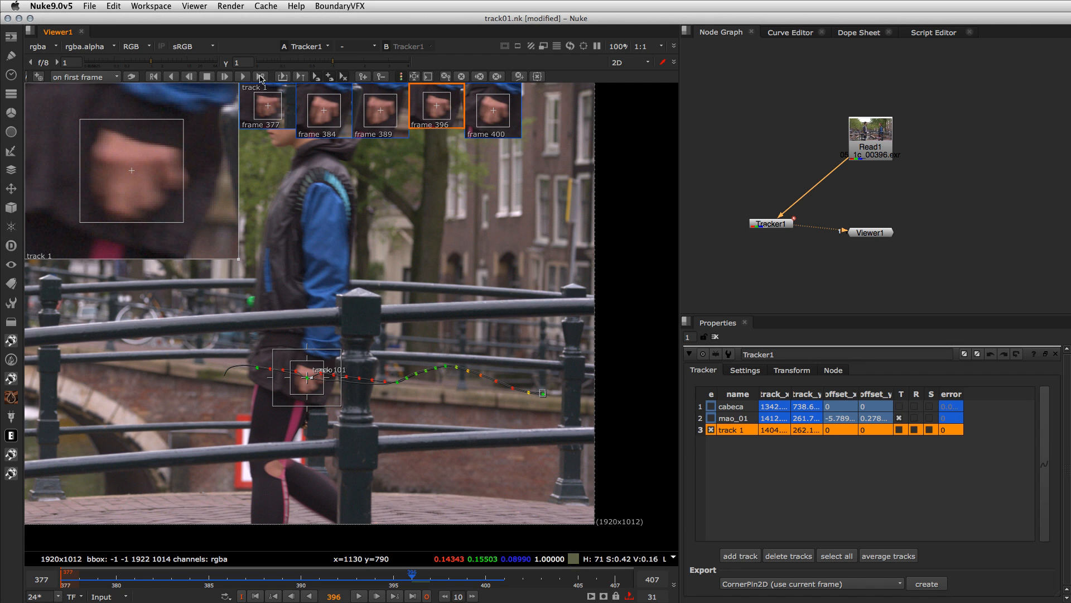
Try adding a track 1 keyframe near the hand at frame 405.
left_click(487, 580)
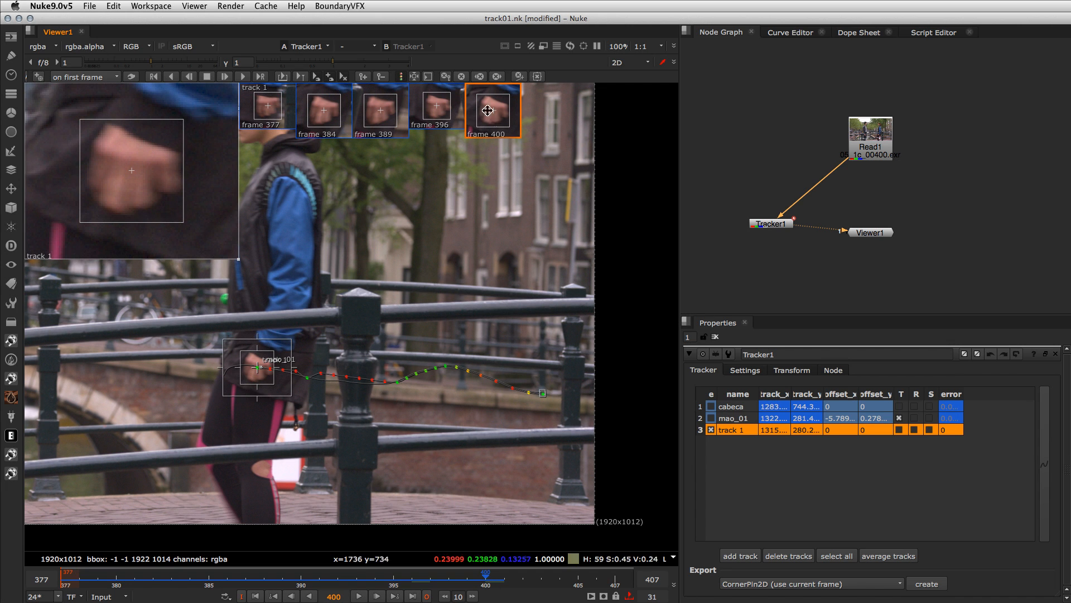
left_click(615, 574)
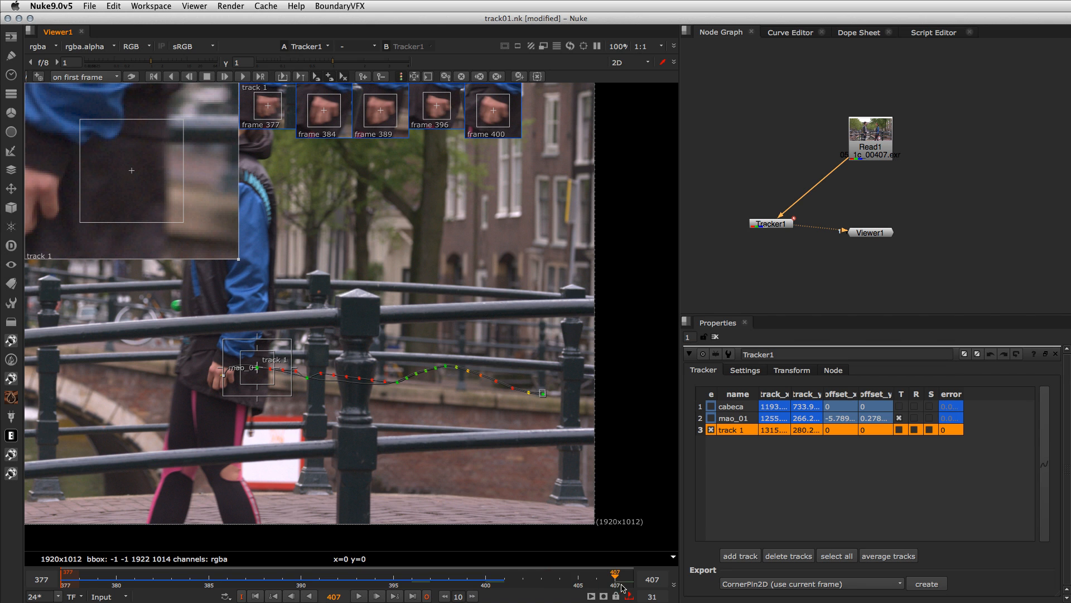
left_click(578, 584)
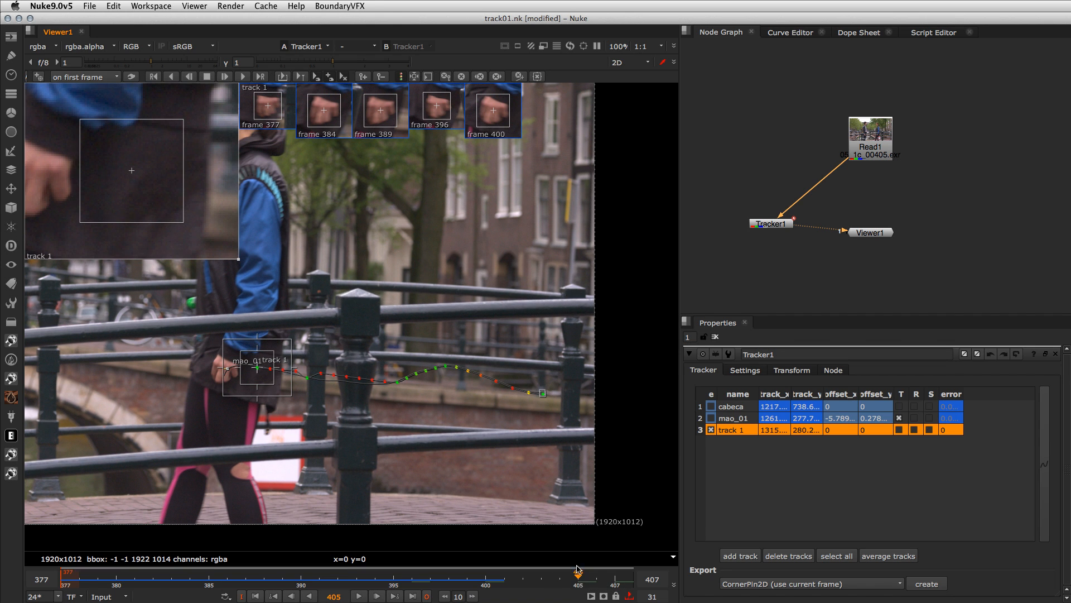
left_click_drag(119, 210, 179, 218)
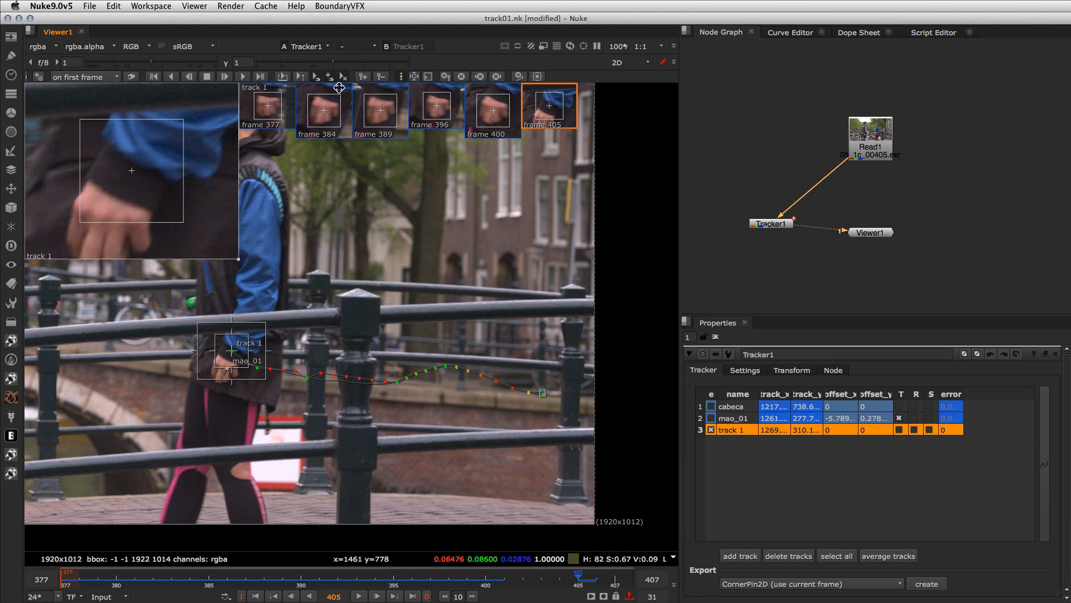
Track the hand forward from frame 400 to frame 407 and inspect the path between frames 397 and 400 up close.
left_click(486, 580)
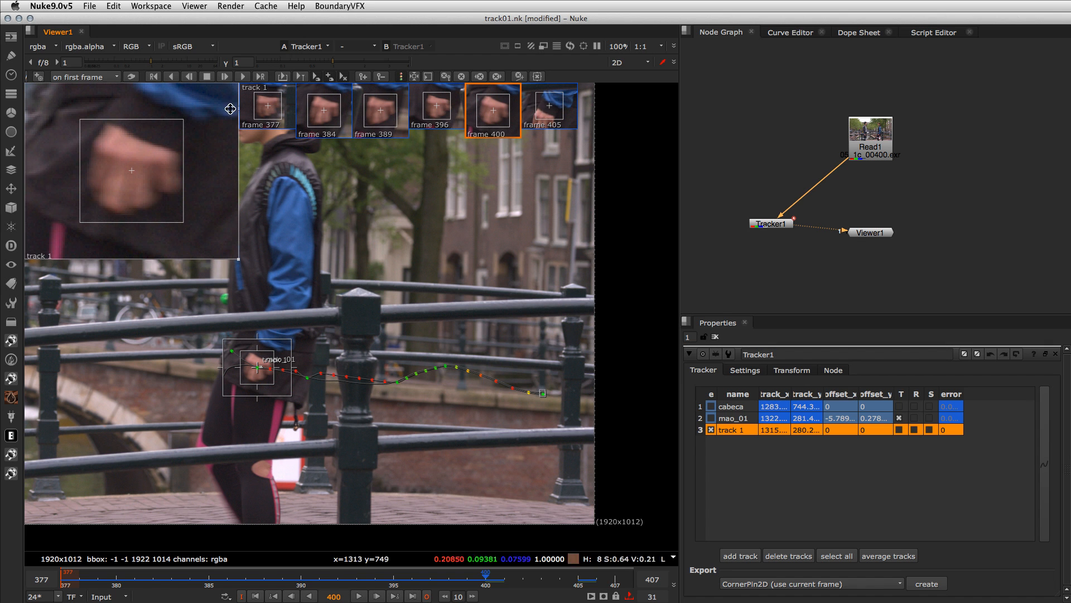
left_click(242, 77)
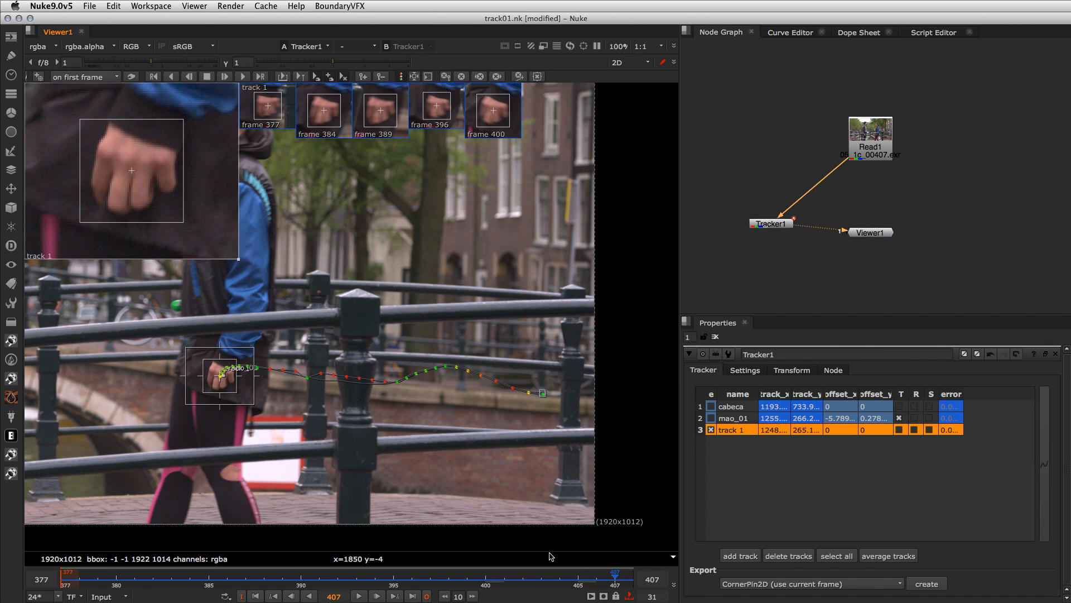
left_click_drag(489, 578, 438, 567)
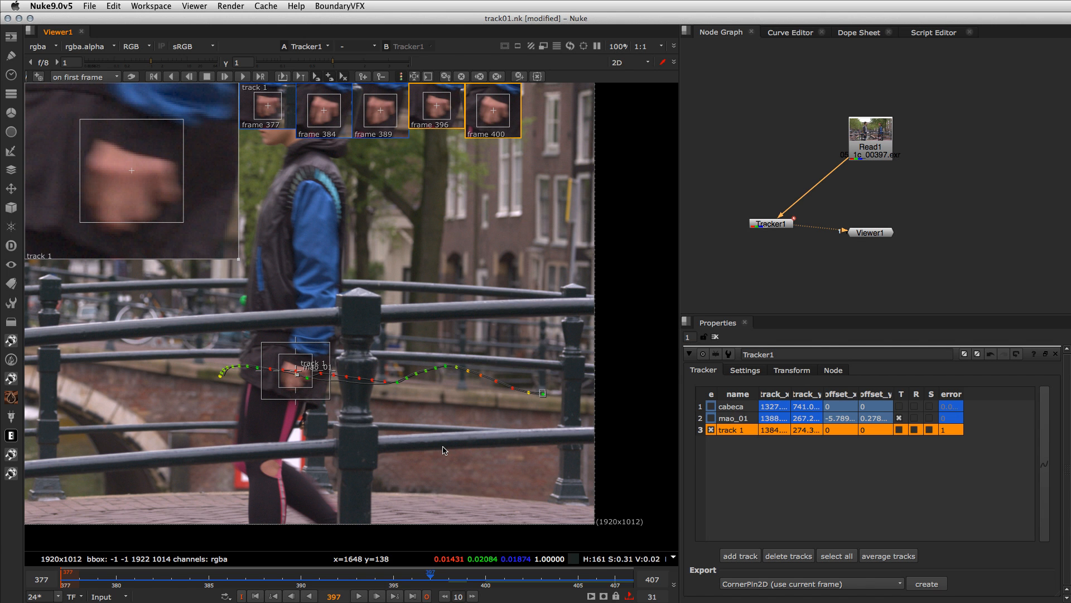
key("Right")
key("Right")
key("Right")
scroll(302, 374, "up", 2)
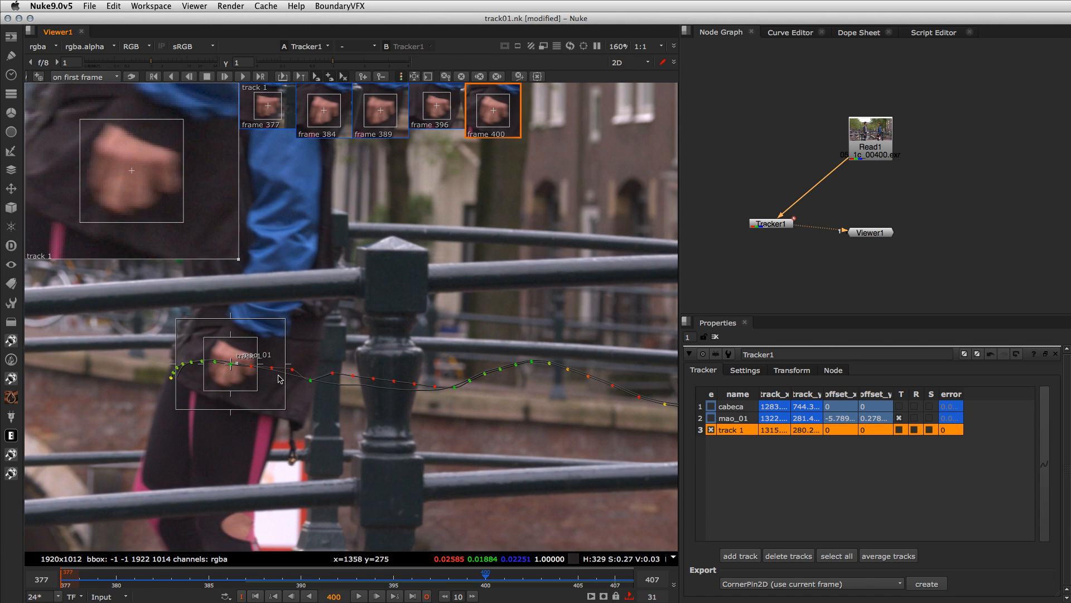
scroll(394, 379, "up", 2)
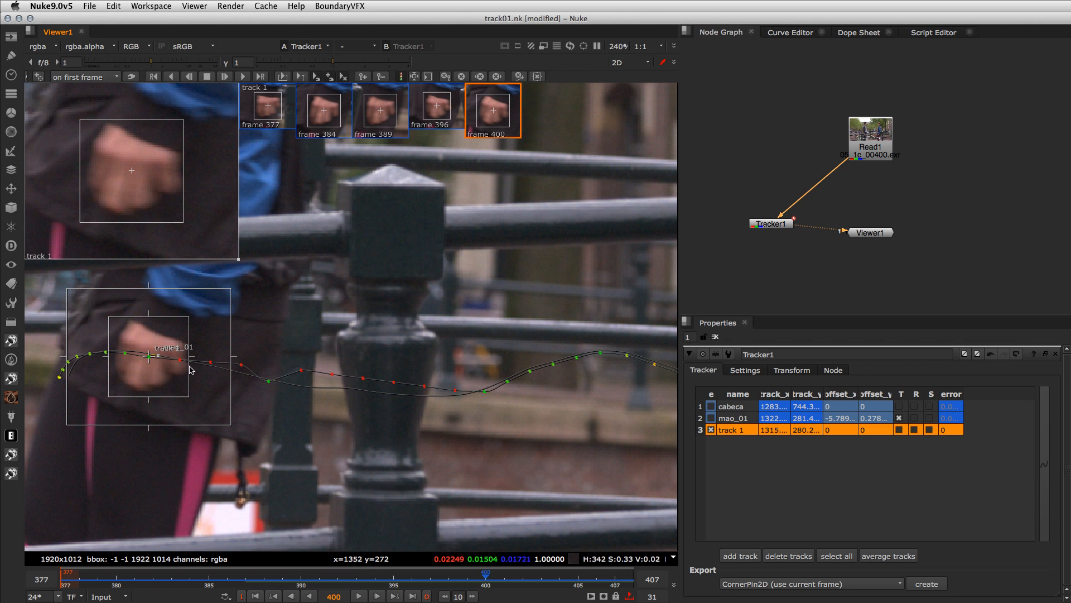
Go back to frame 391 and reposition track 1 on the partly hidden hand to add a keyframe.
left_click_drag(486, 578, 420, 577)
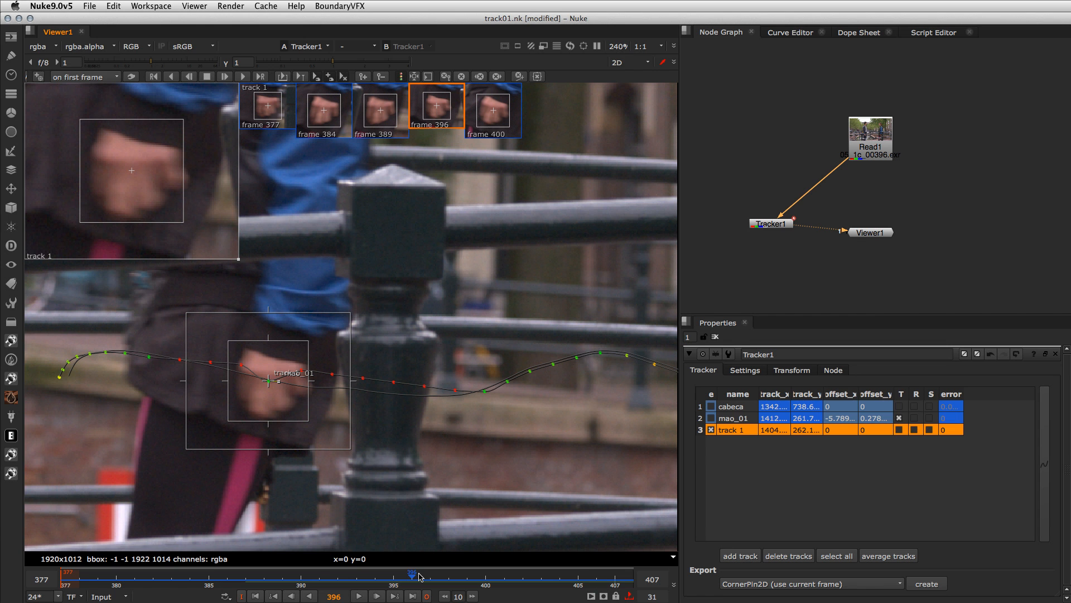
left_click_drag(420, 577, 298, 578)
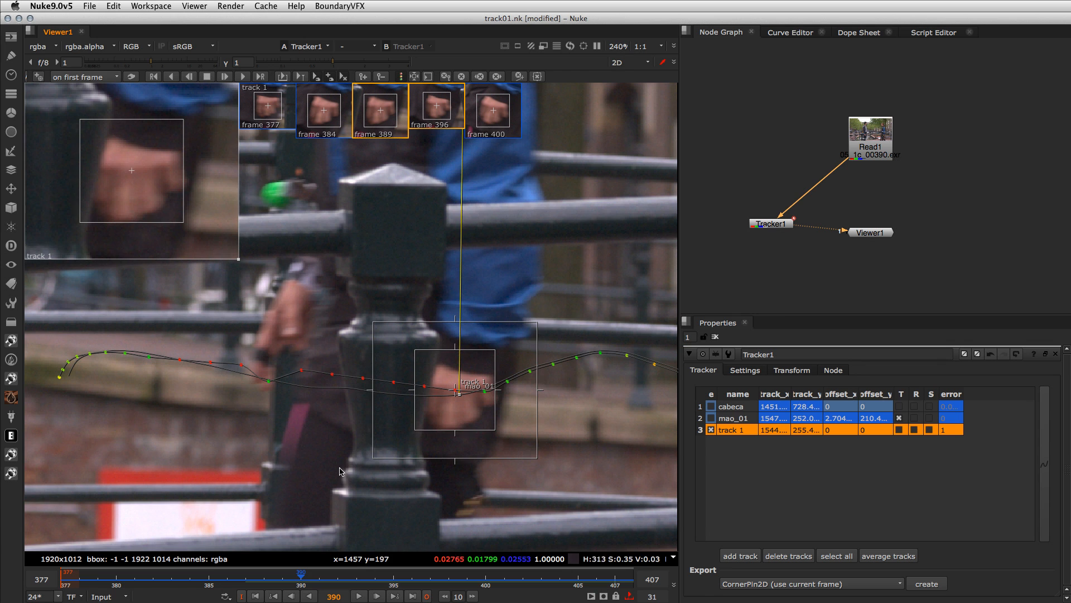
key("Right")
left_click_drag(148, 184, 151, 205)
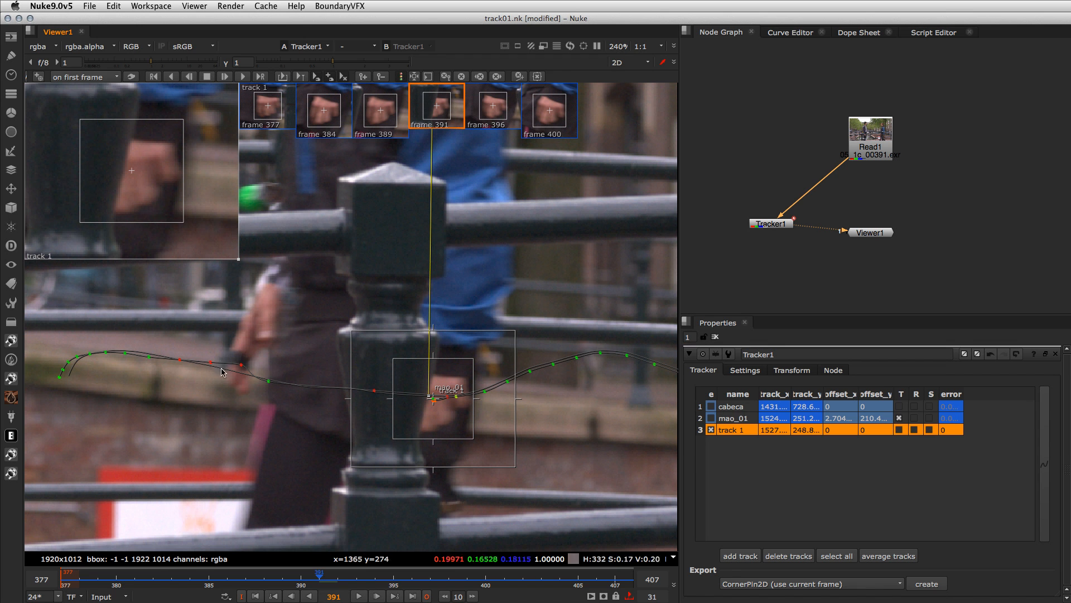
Advance to frame 395, where the hand has passed the post, and move track 1 onto it to add a keyframe.
key("Right")
key("Right")
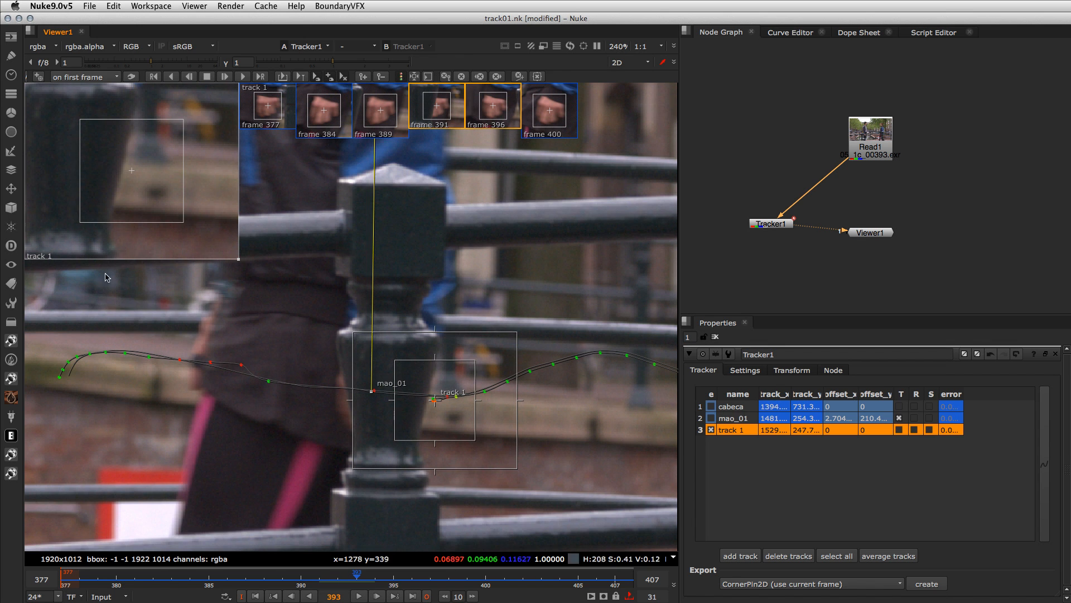
key("Right")
key("Right")
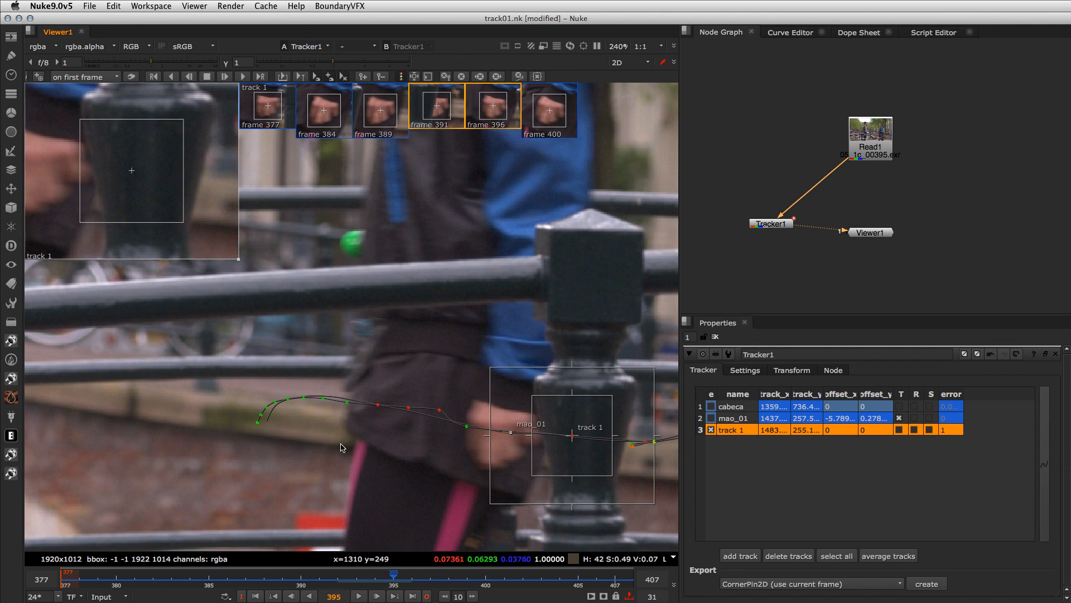
left_click_drag(558, 450, 498, 434)
key("ctrl+z")
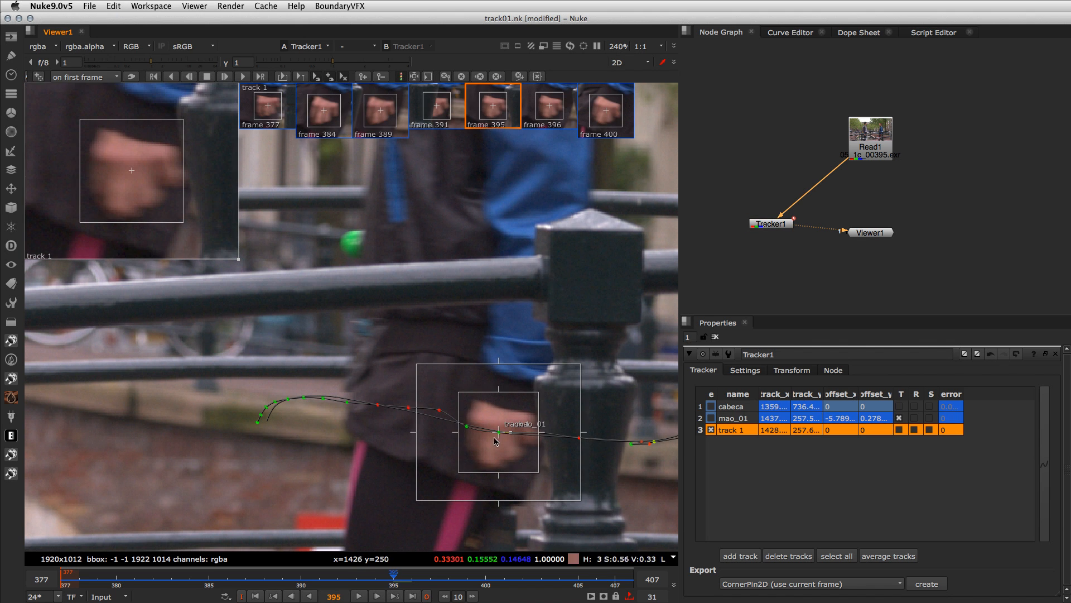
Step back frame by frame from 395 to 389 to check track 1's path behind the bridge post.
middle_click_drag(526, 323, 363, 261)
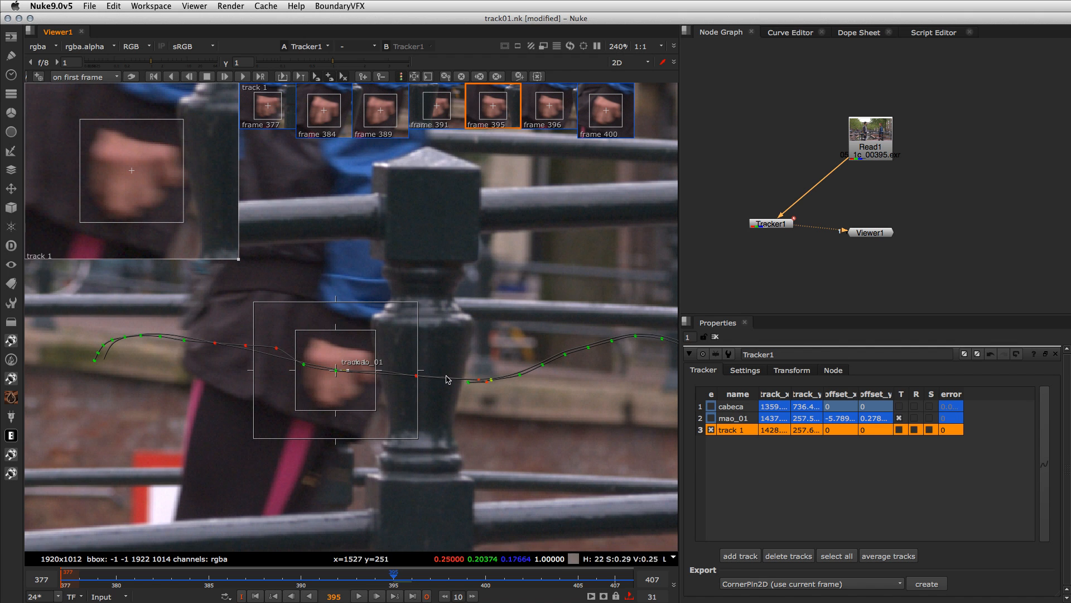
key("Left")
key("Left")
key("Left")
key("Left")
key("Left")
key("Left")
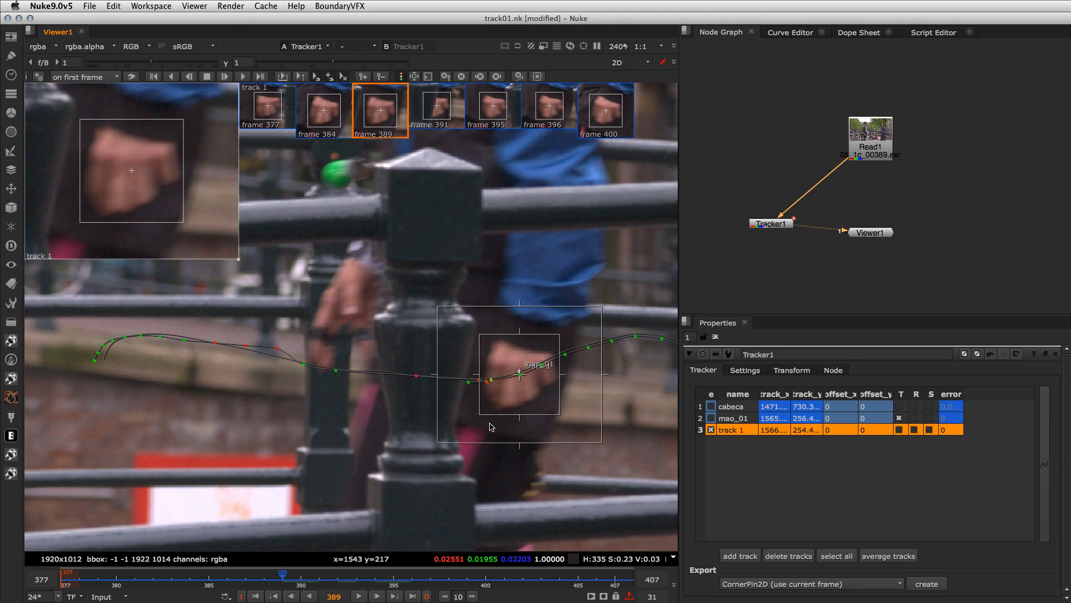
Compare track 1's keyframes at frames 391 and 395 and step through frames 389 to 395 to check the path behind the post.
key("Right")
key("Right")
key("Right")
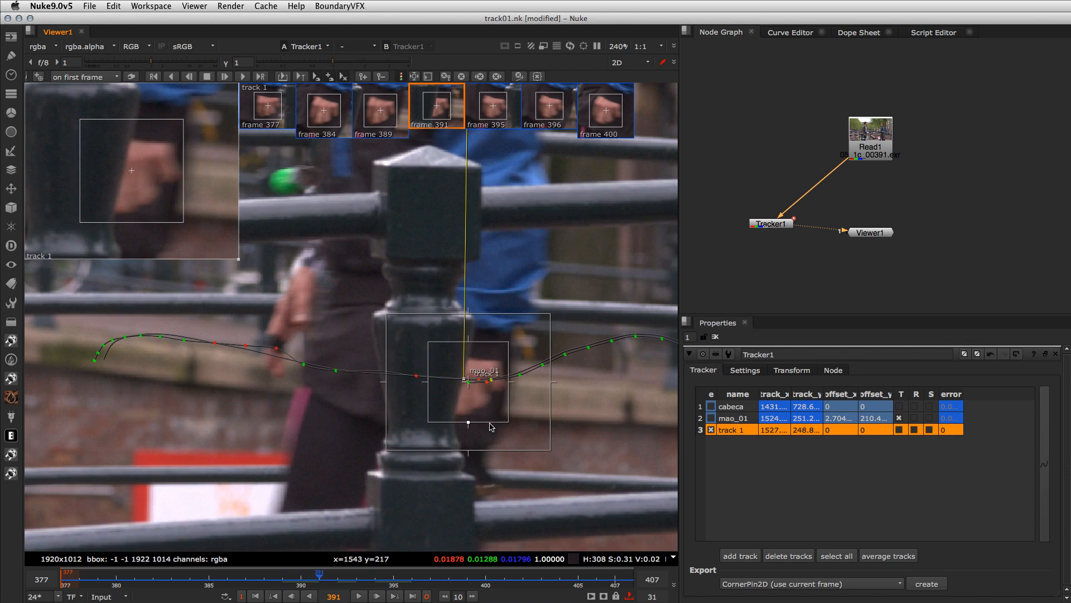
left_click(430, 109)
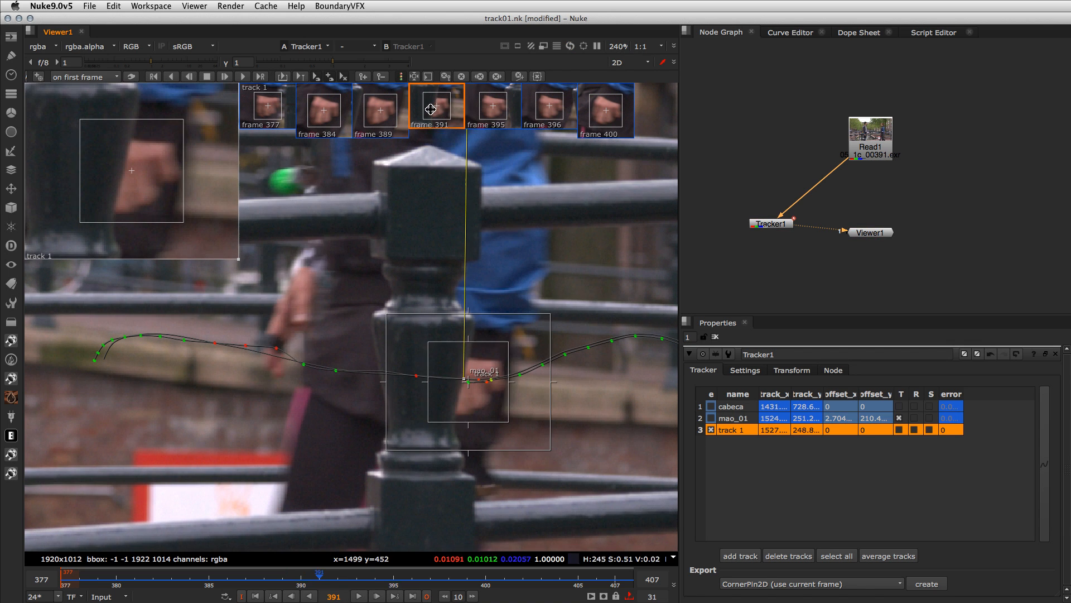
left_click(497, 110)
left_click(435, 110)
left_click(498, 114)
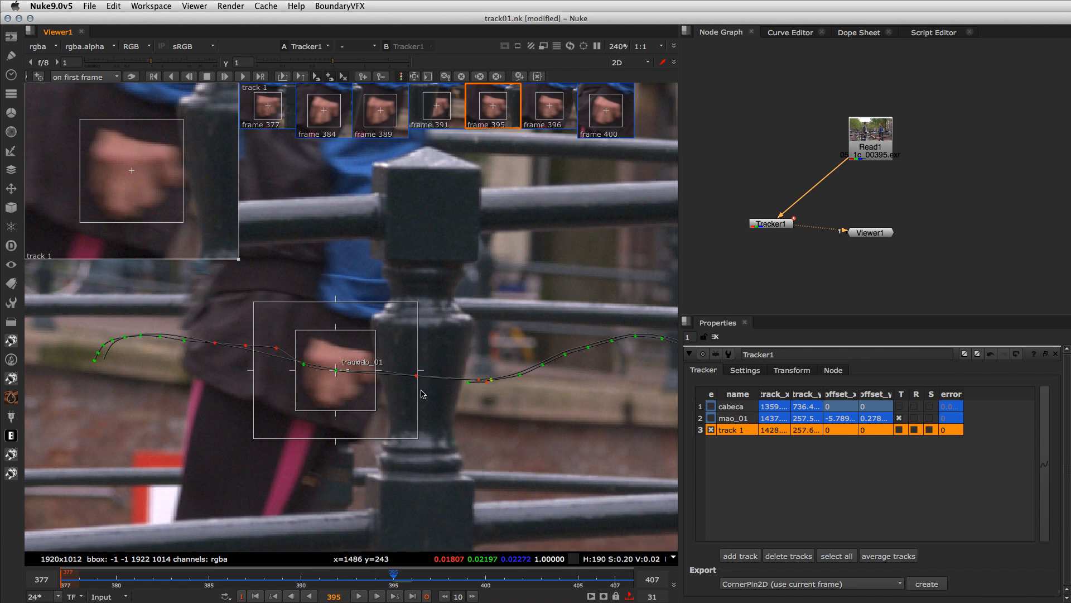
key("Left")
key("Left")
key("Left")
key("Left")
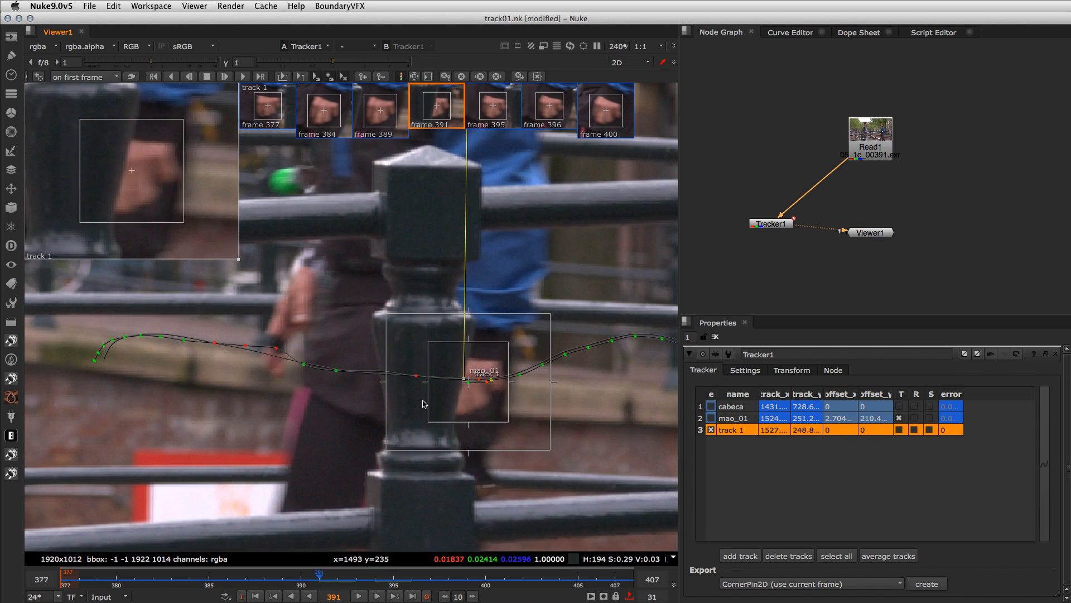
key("Left")
key("Left")
key("Right")
key("Right")
Show the Tracker1 node's keys in the Dope Sheet and frame the full range of keys.
left_click(774, 225)
left_click(861, 33)
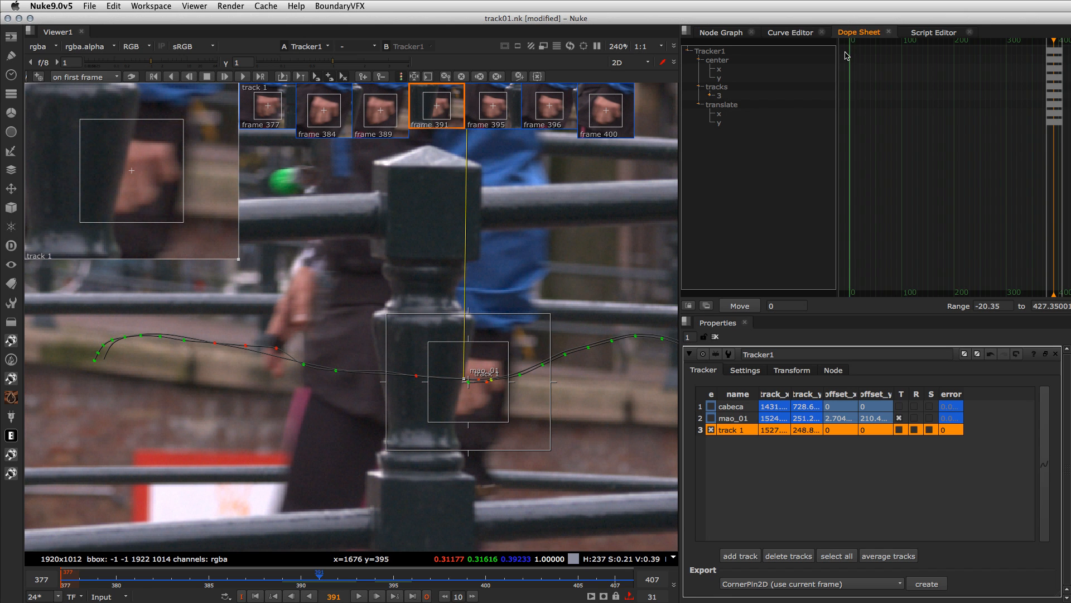
scroll(946, 83, "up", 3)
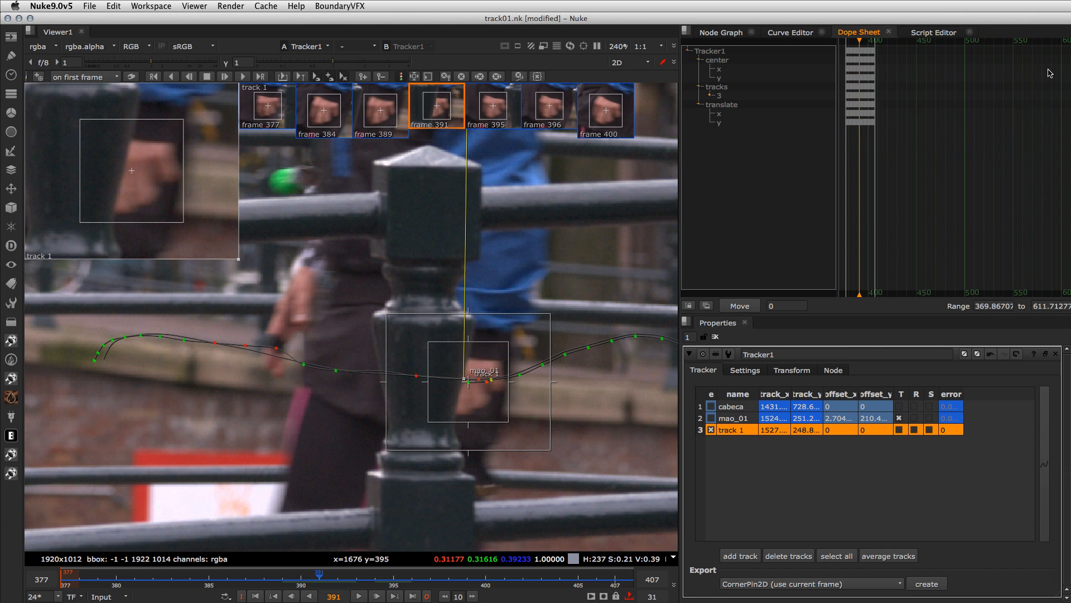
left_click_drag(889, 155, 841, 48)
key("f")
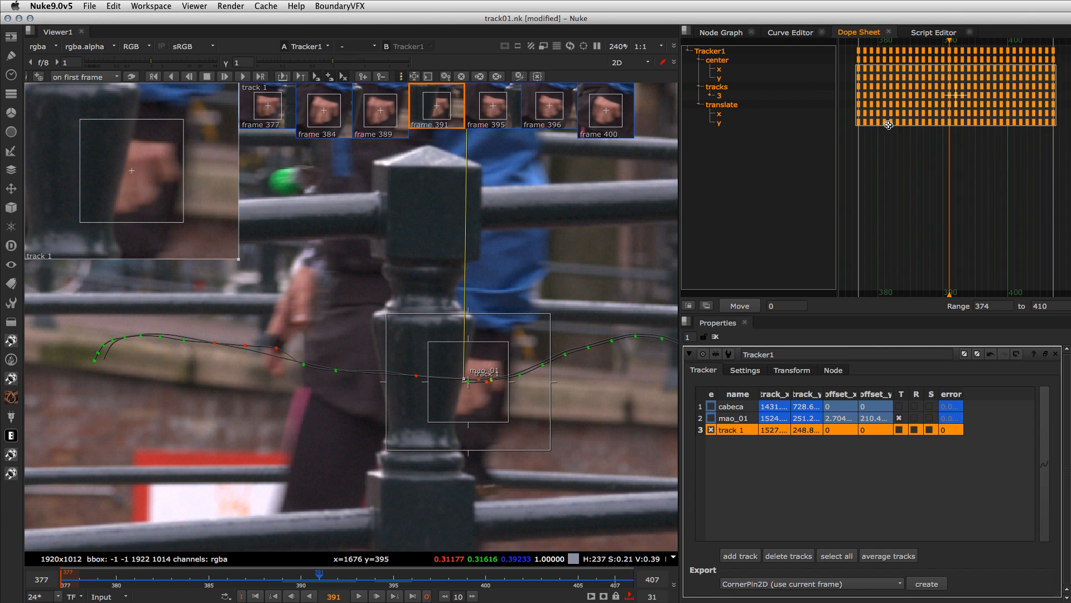
left_click(919, 164)
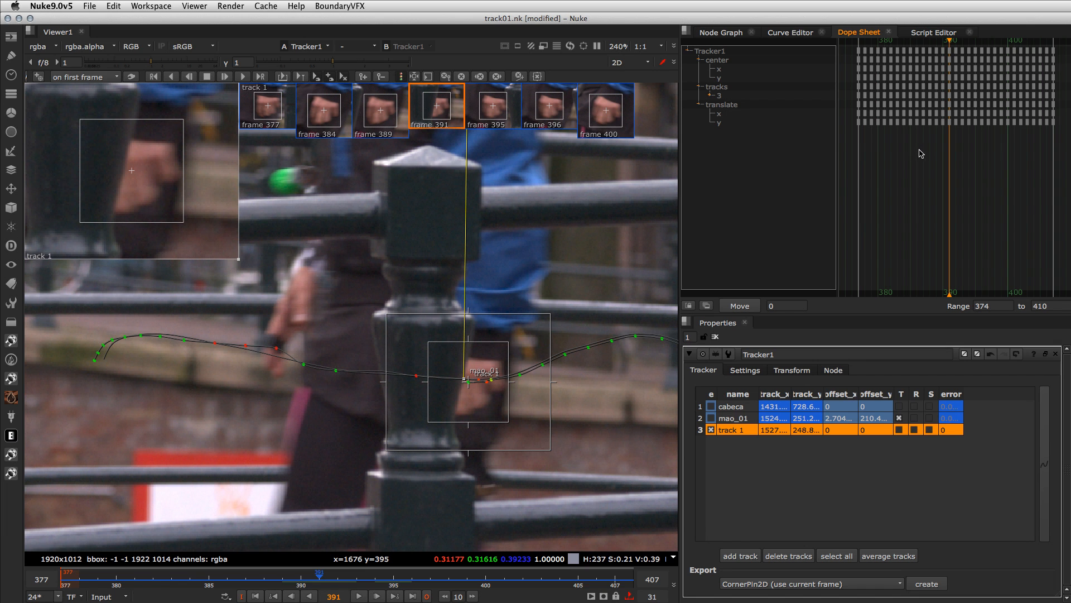
Step through frames 389 to 395 to locate the hidden-hand keys in the Dope Sheet, and select the keys at frames 392 to 394.
key("Left")
key("Left")
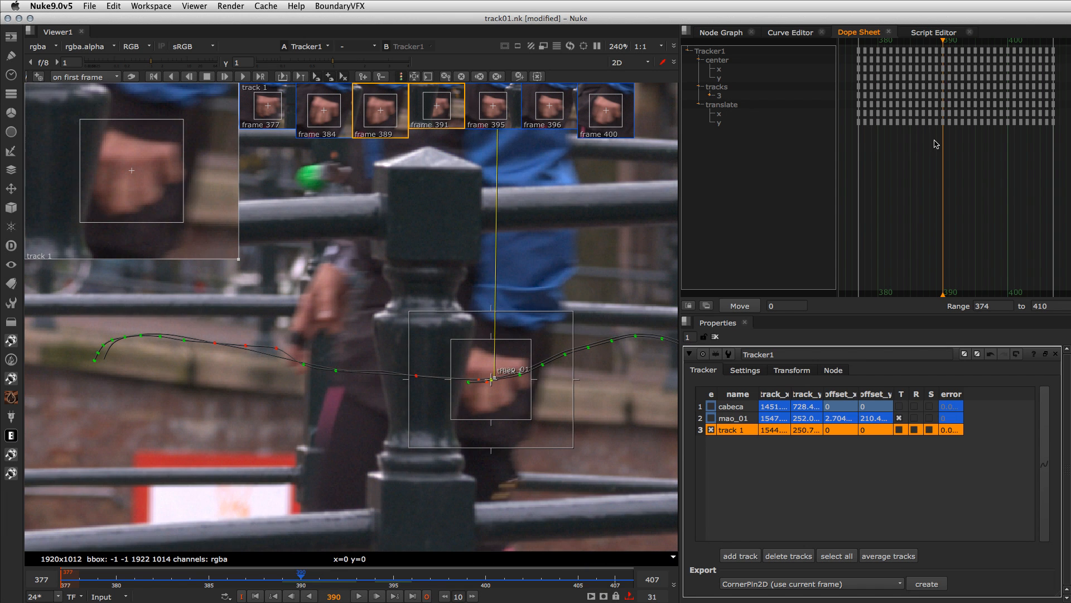
key("Right")
key("Right")
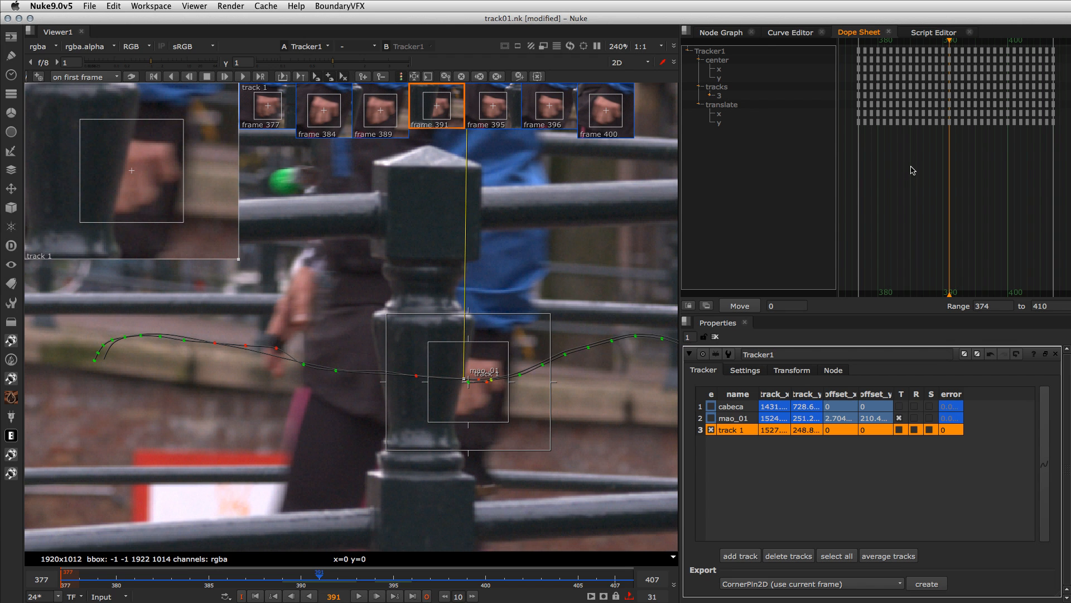
key("Right")
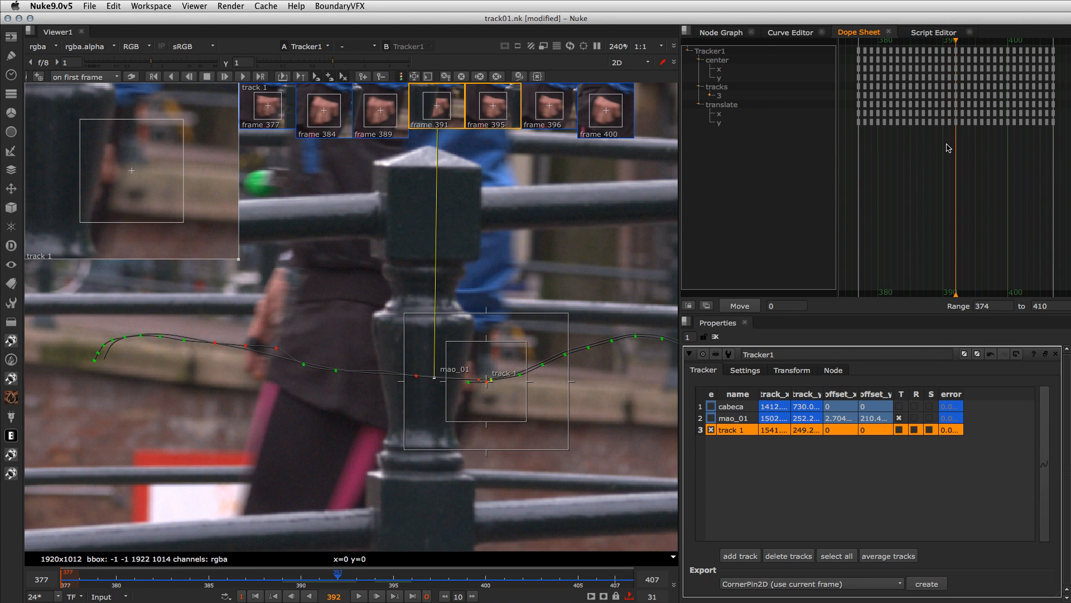
key("Right")
key("Right")
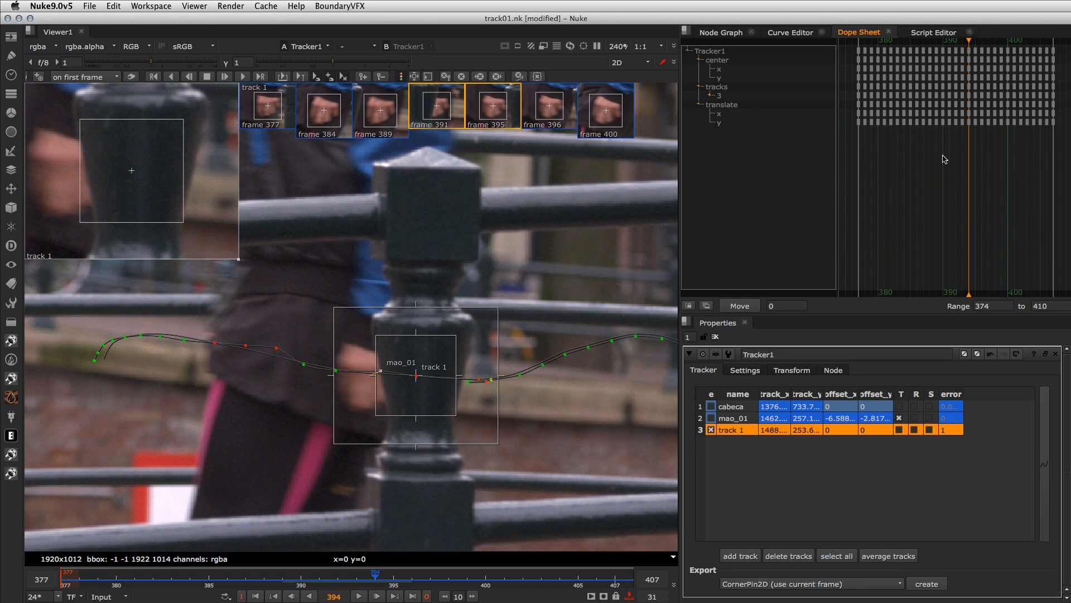
key("Right")
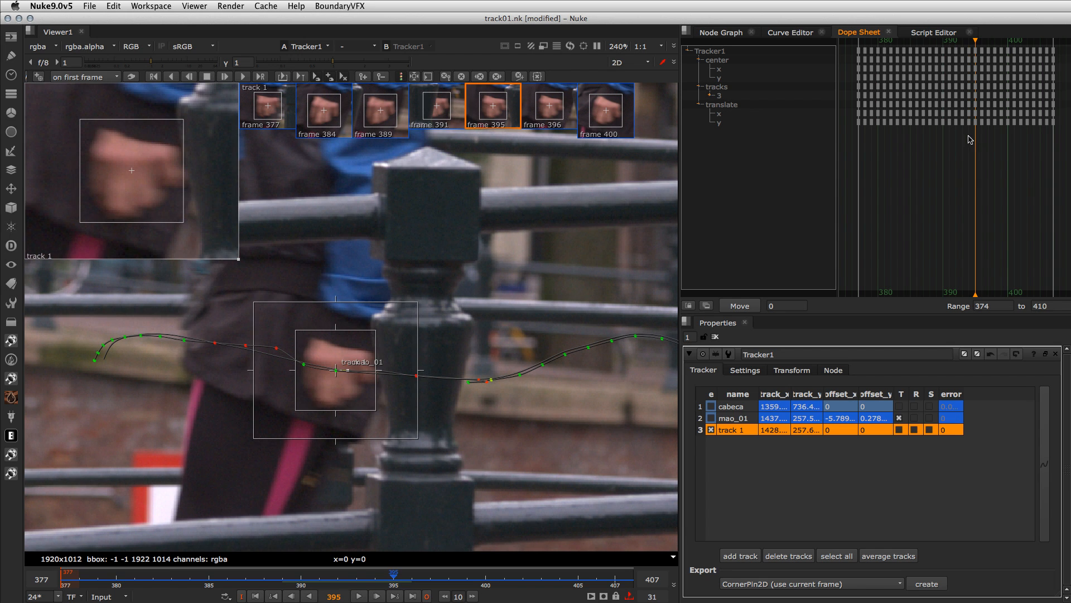
left_click_drag(970, 140, 954, 74)
left_click_drag(969, 139, 951, 65)
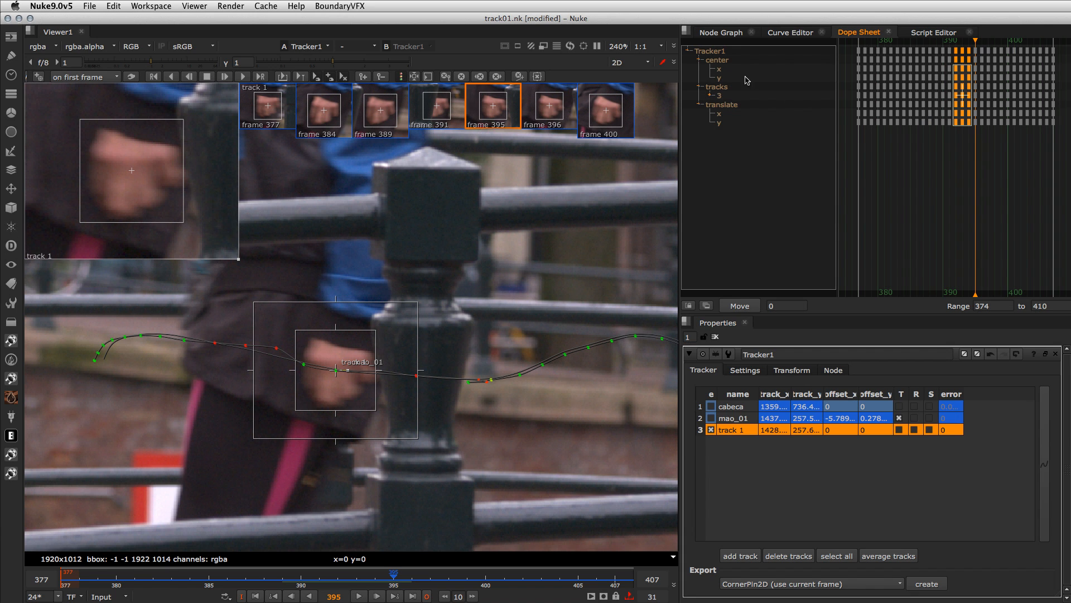
Examine which Dope Sheet keys belong to cabeca and to all three tracks together, returning to track 1 alone.
left_click(733, 408)
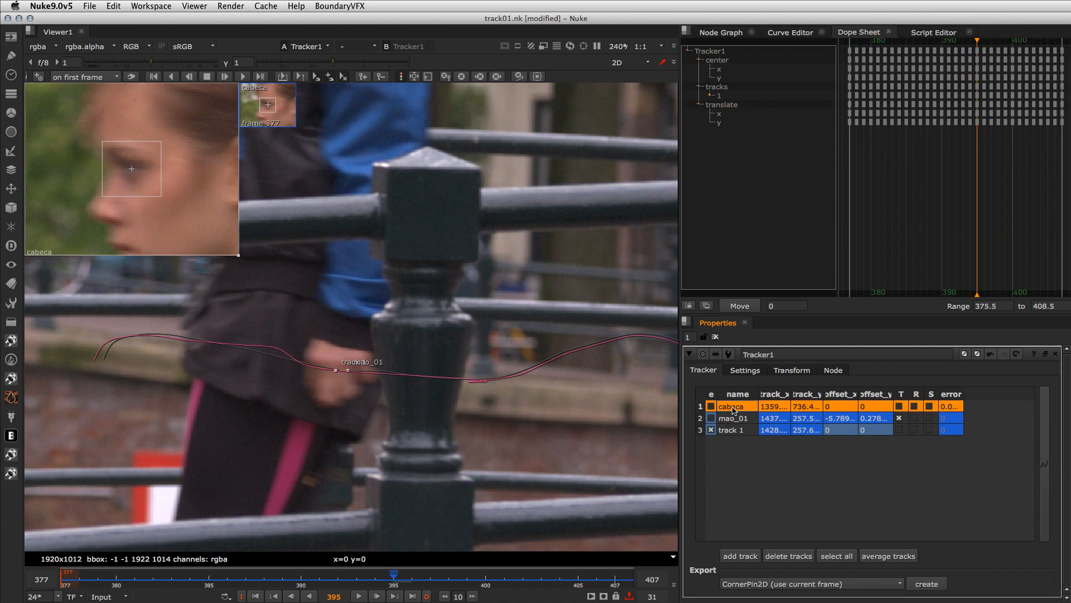
left_click(713, 97)
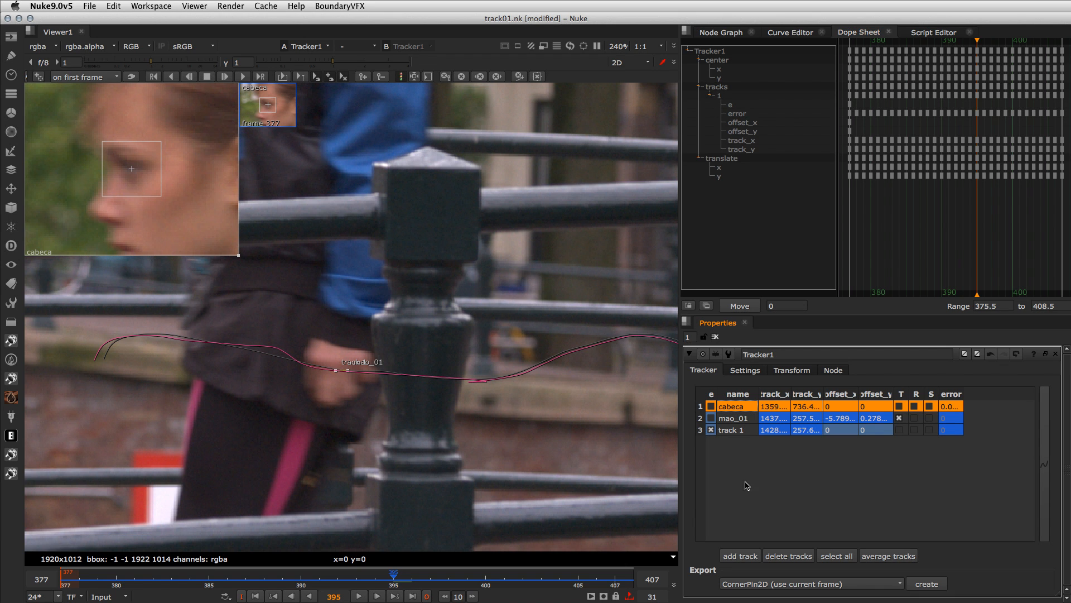
left_click(734, 430, "shift")
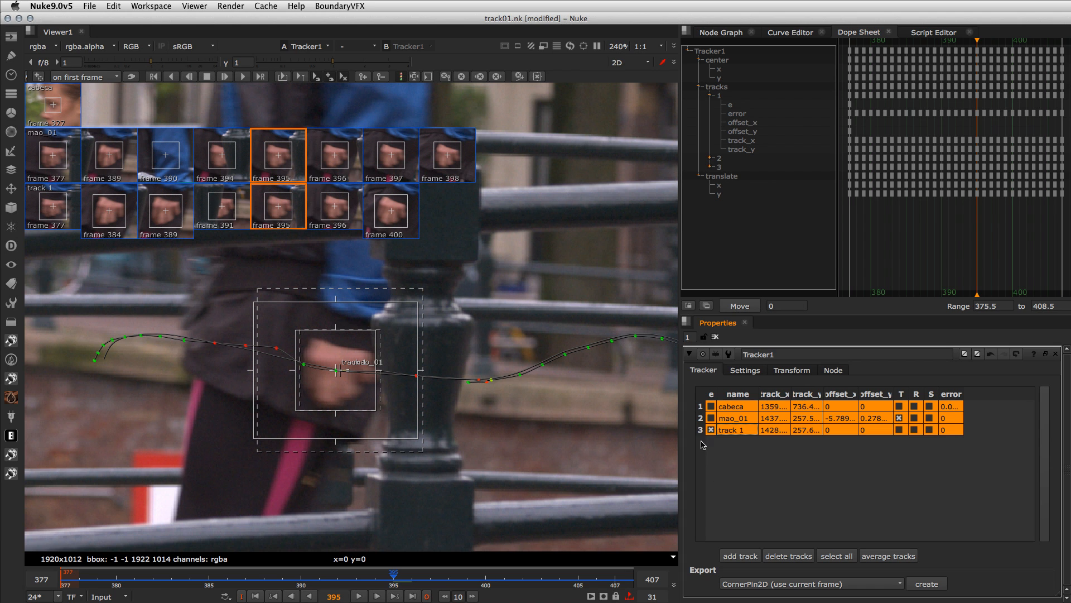
left_click(718, 449)
left_click(734, 434)
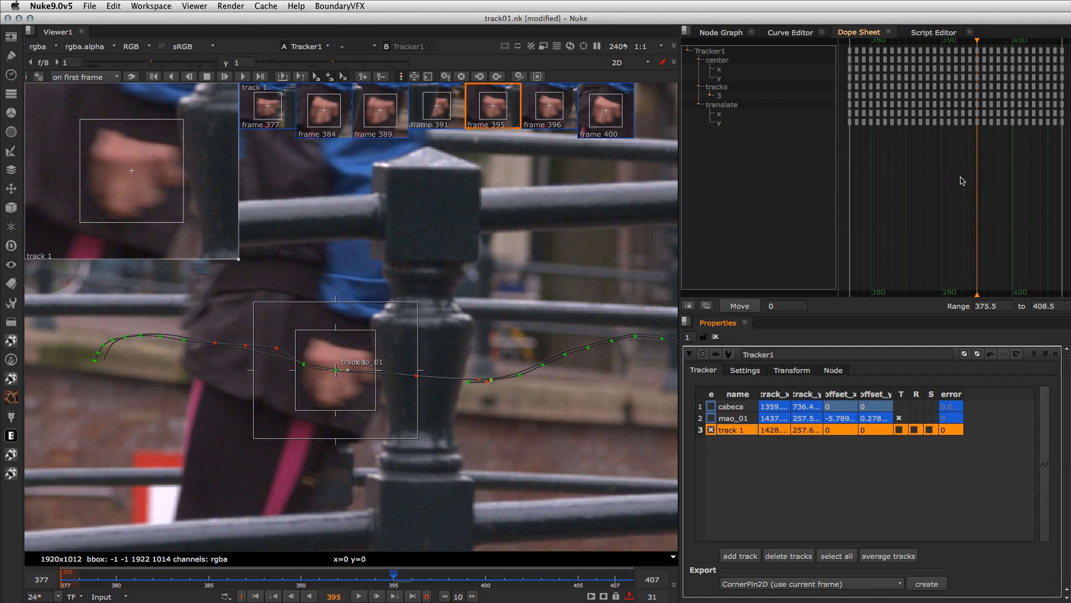
With track 1 selected, delete the Dope Sheet keys at frames 392 to 394, where the post hides the hand.
key("Left")
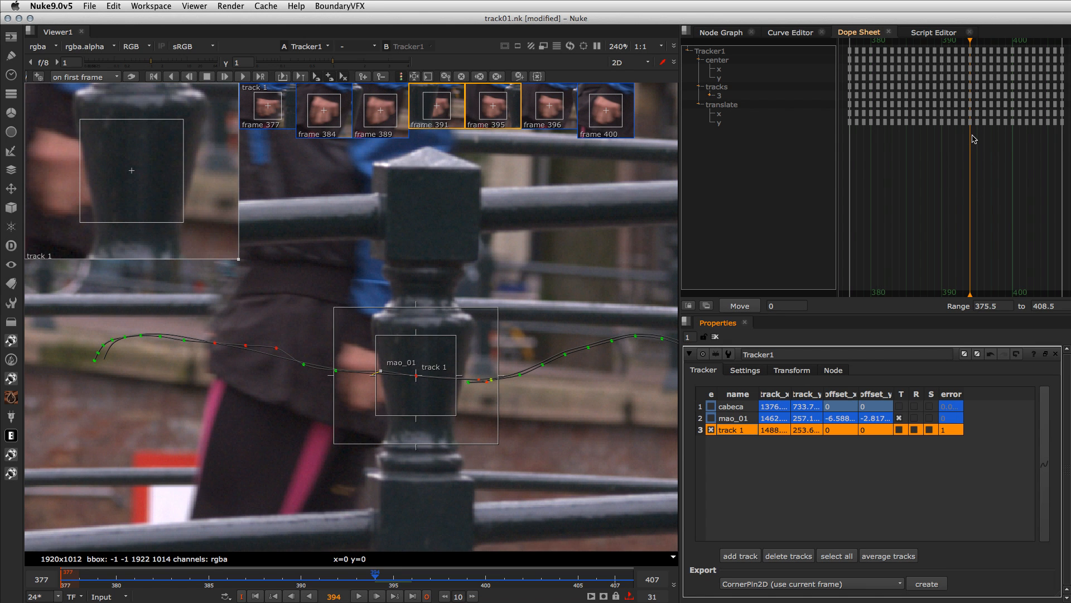
key("Left")
left_click_drag(973, 143, 952, 45)
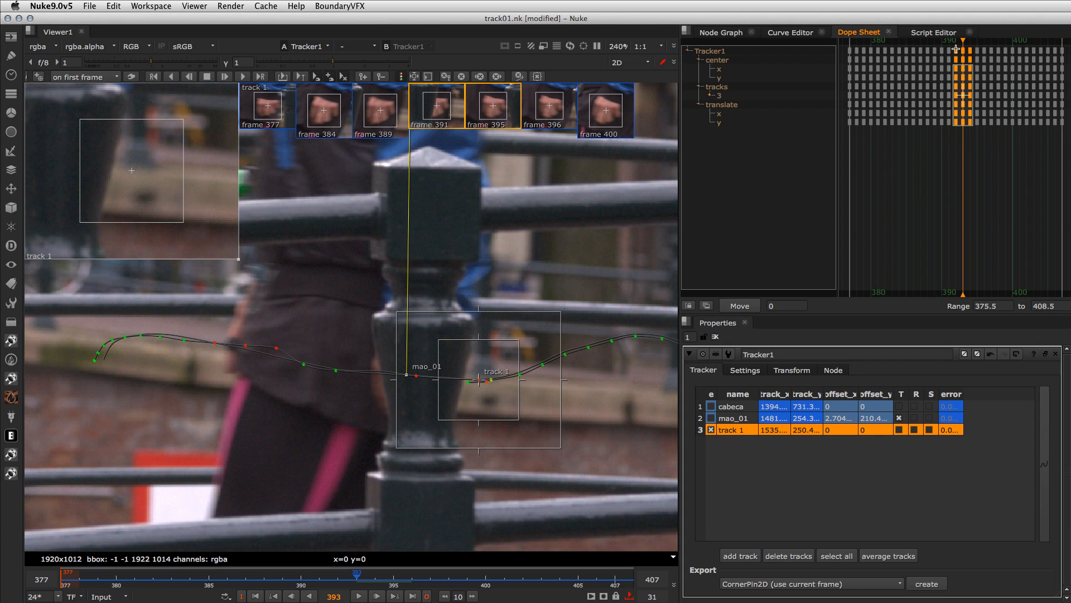
key("Delete")
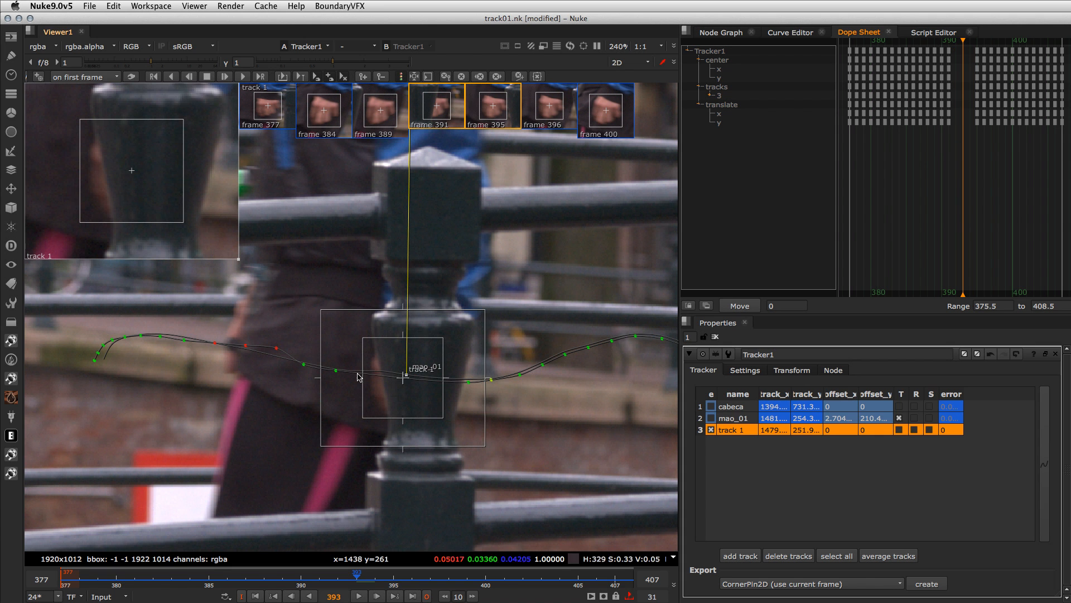
Step back to frame 389 and forward to frame 395 to check how track 1 now passes behind the post.
key("Left")
key("Left")
key("Left")
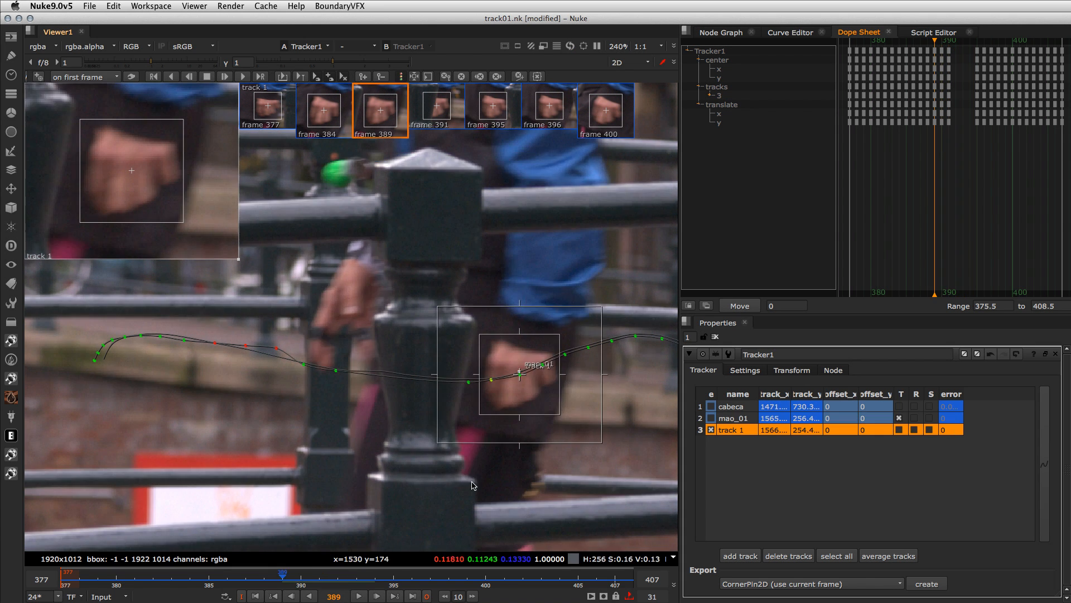
key("Right")
key("Left")
key("Right")
key("Right")
key("Right")
key("Right")
key("Right")
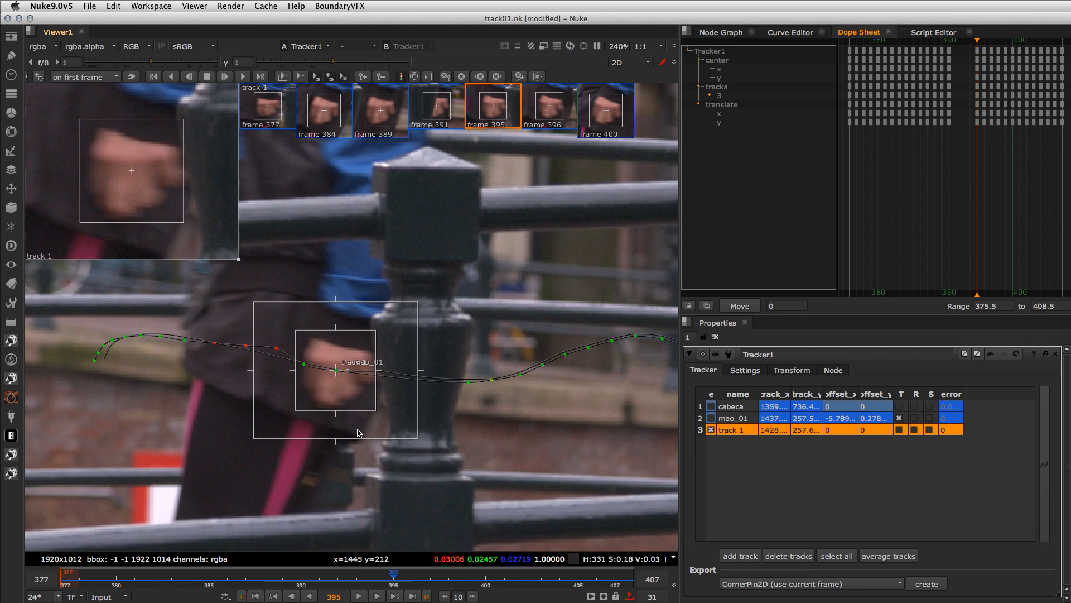
Advance to frame 397, compare it with frame 396, and nudge track 1 onto the hand to add a keyframe.
key("Right")
key("Right")
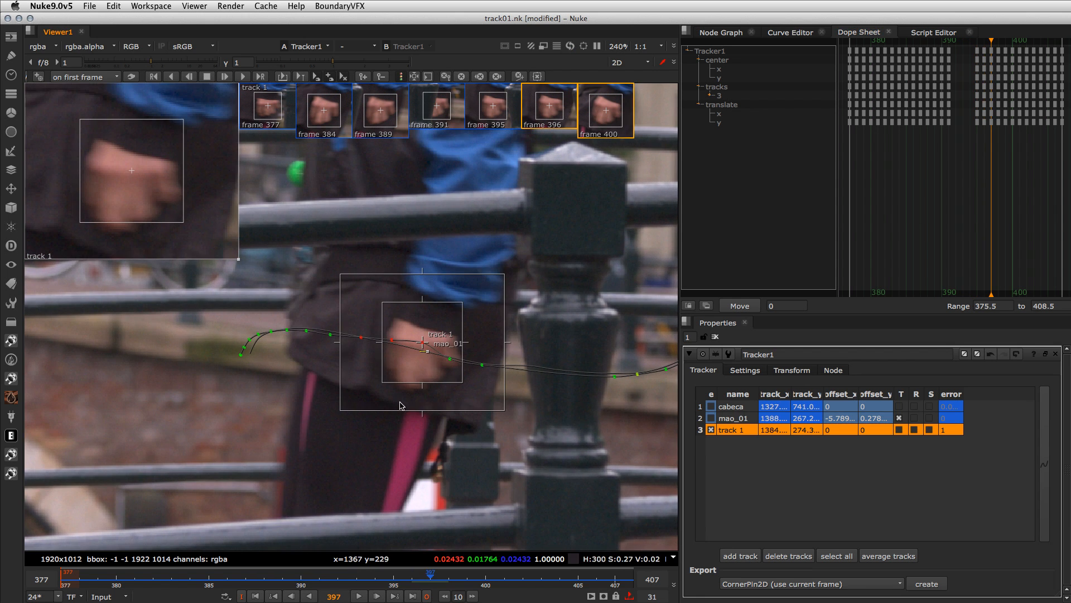
key("Left")
key("Right")
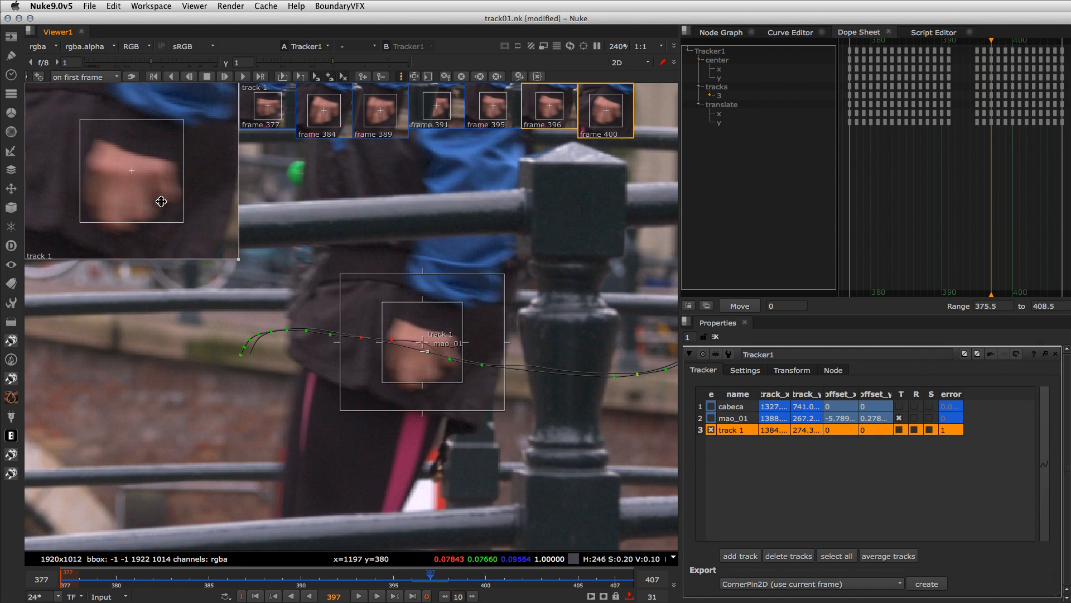
key("Left")
key("Right")
left_click_drag(125, 196, 129, 187)
Review track 1's corrected path backward from frame 397 to frame 384 and forward to frame 407.
key("z")
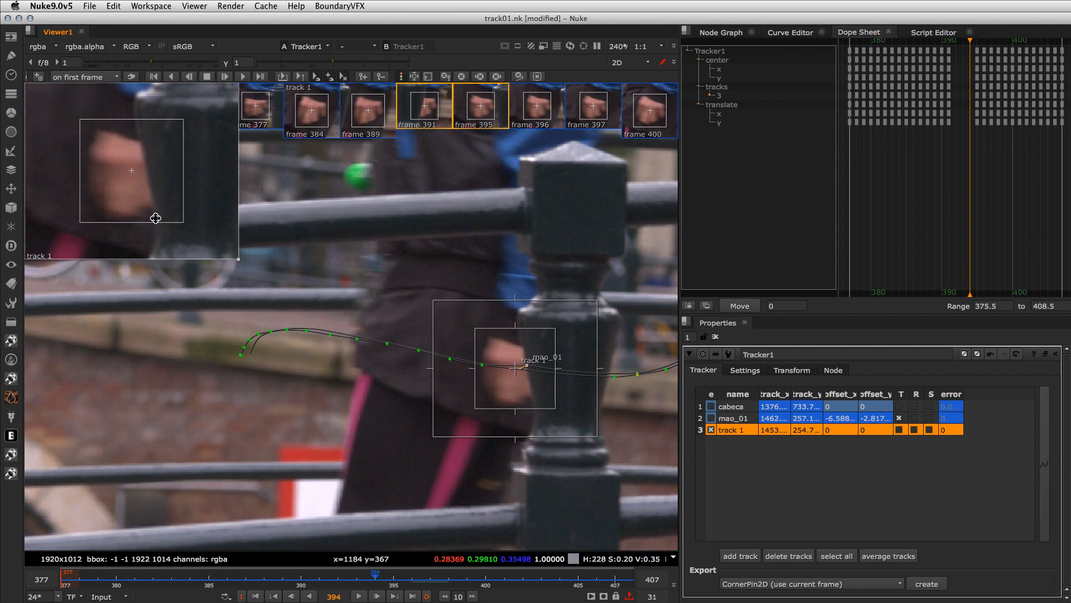
scroll(344, 406, "down", 4)
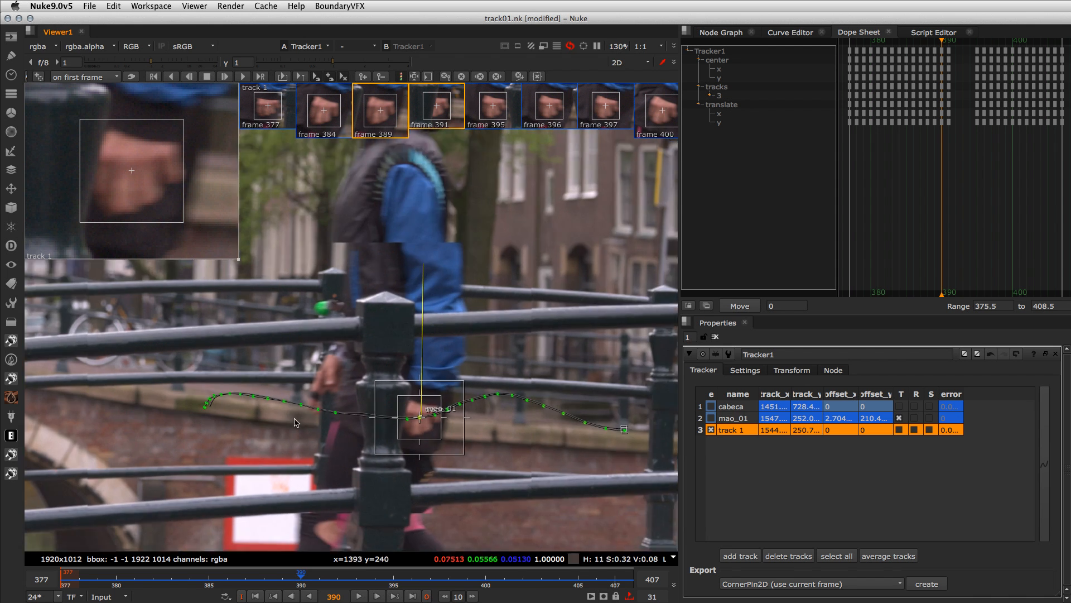
key("z")
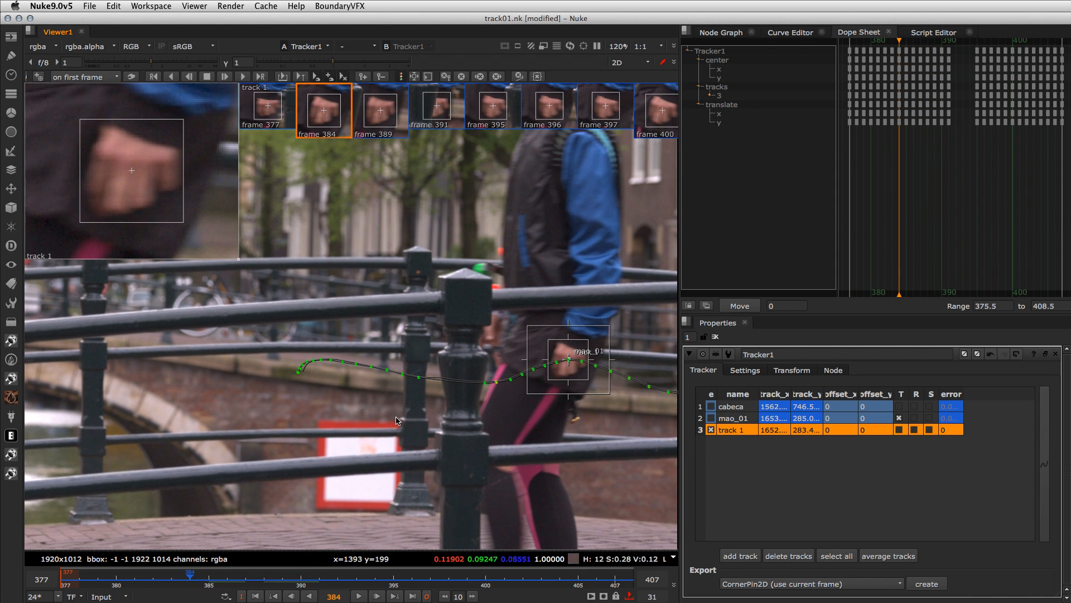
key("v")
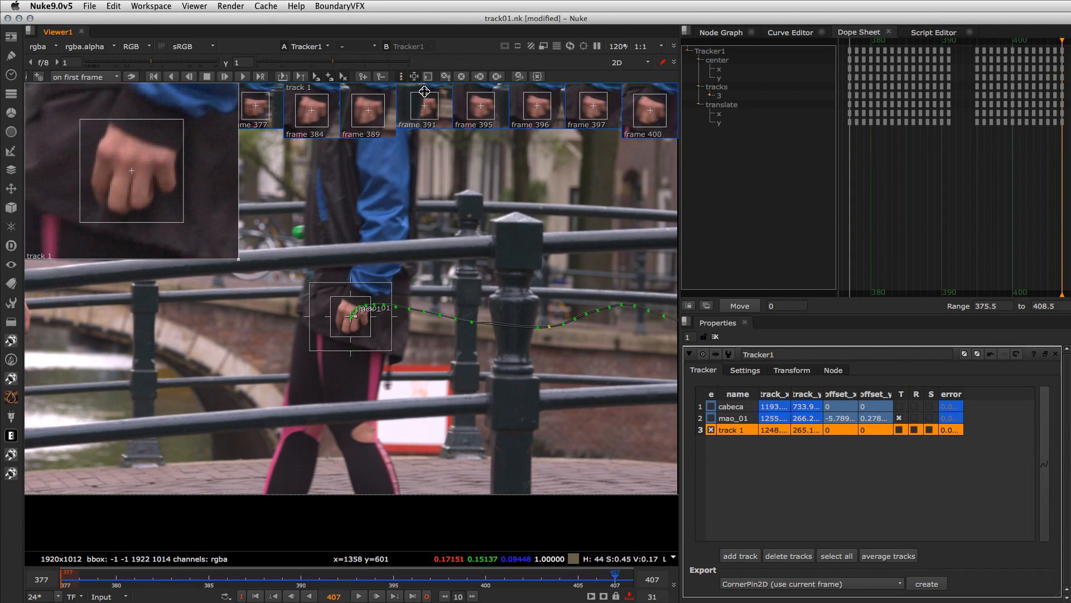
At frame 399, add a new track with a small pattern box on the bridge post's upper corner and track it backward to frame 377.
left_click(413, 78)
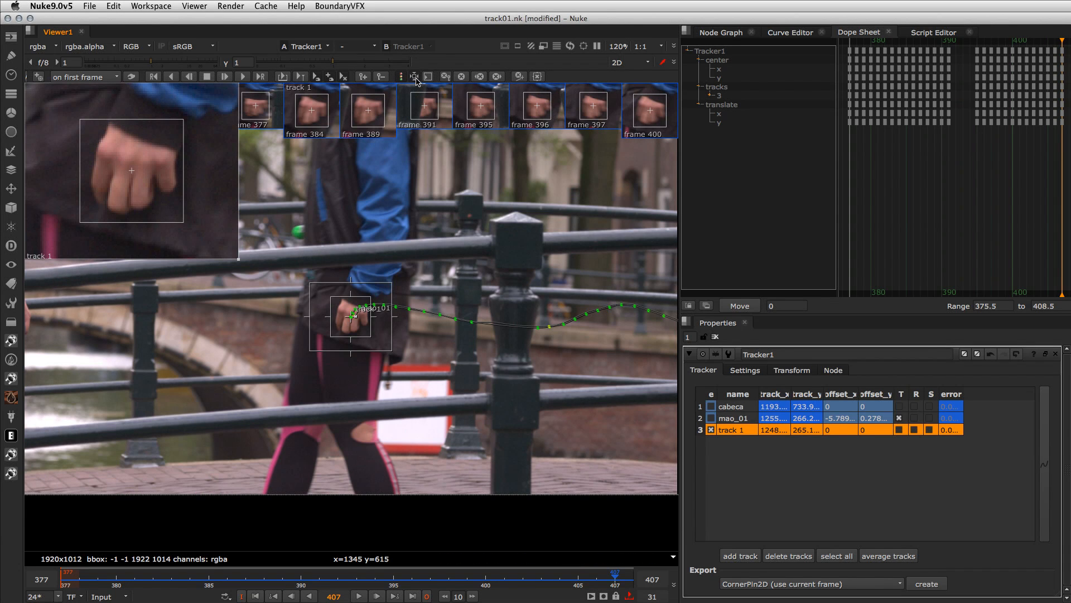
left_click(359, 596)
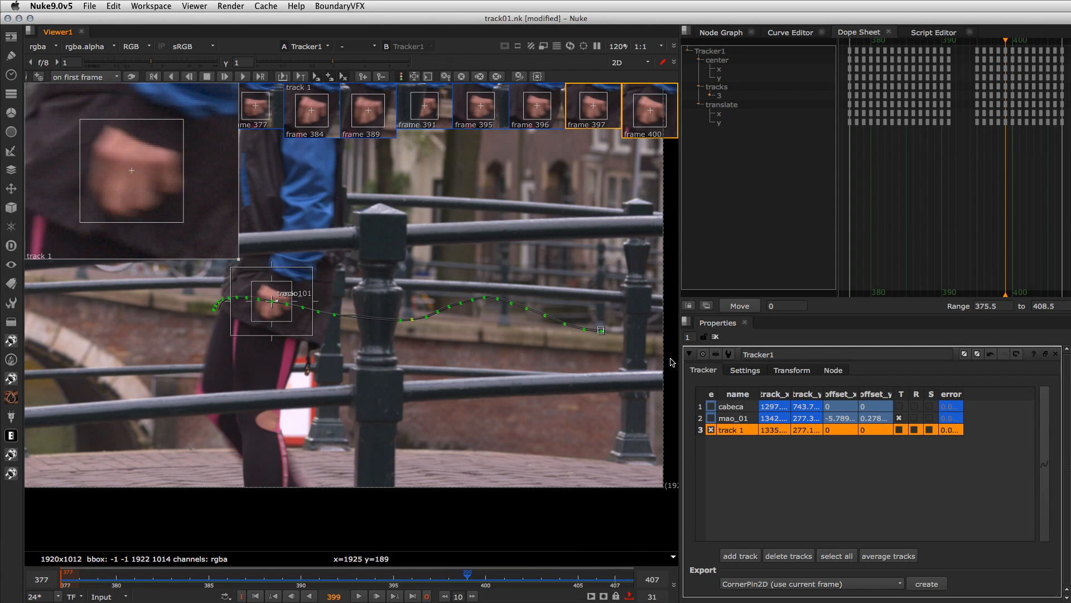
middle_click_drag(357, 224, 489, 318)
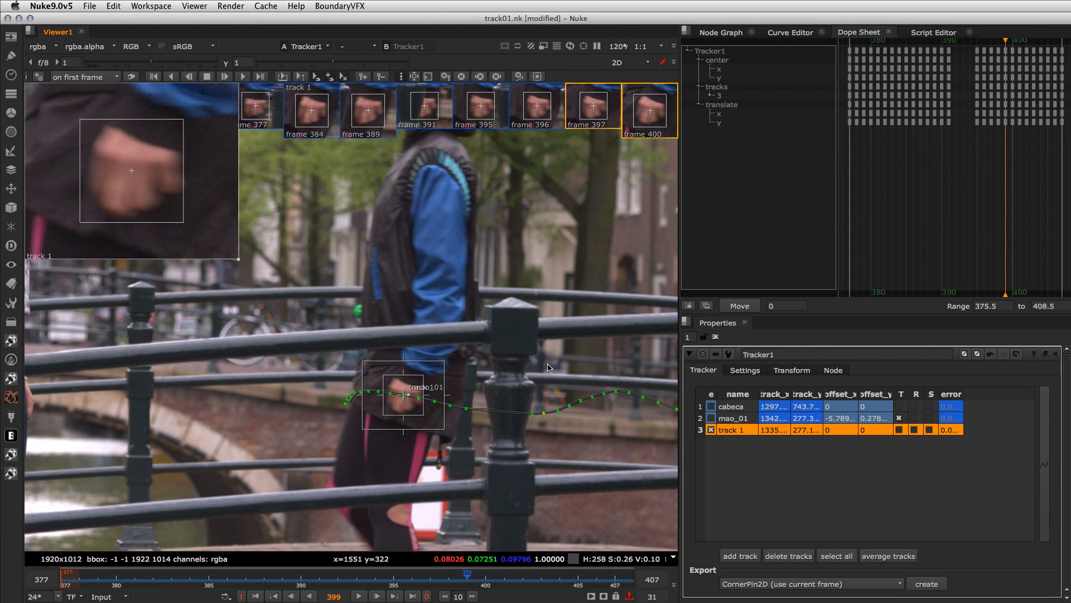
left_click(493, 308, "ctrl+alt")
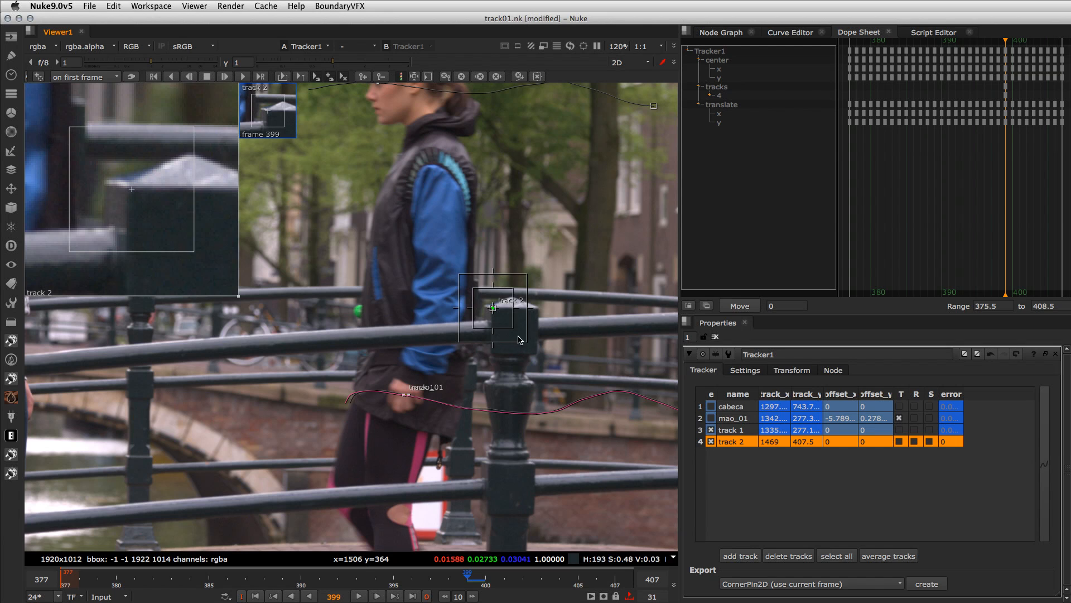
left_click_drag(512, 328, 499, 317)
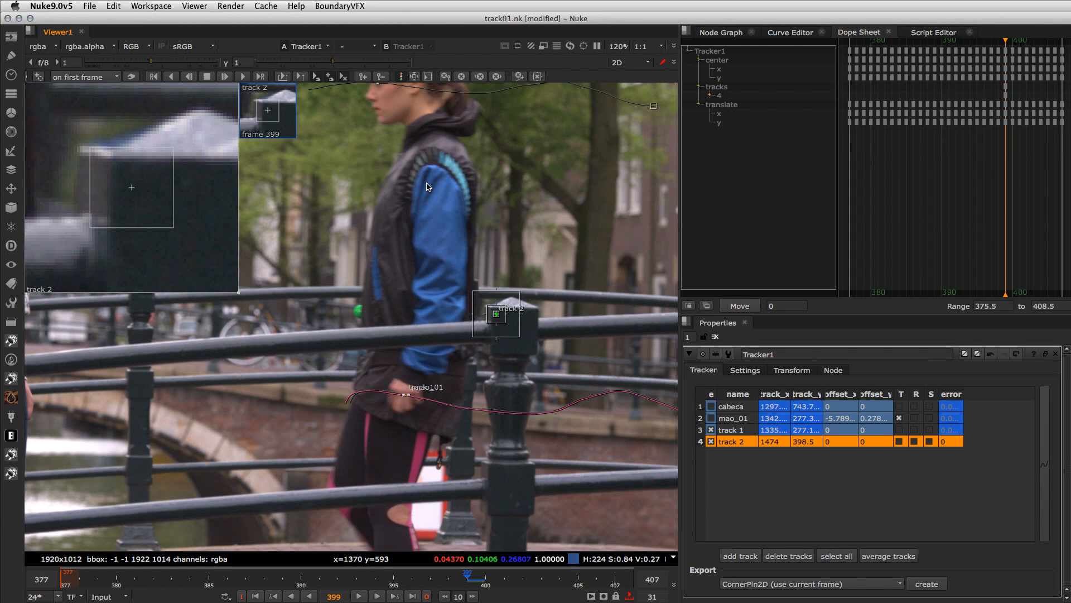
left_click(171, 77)
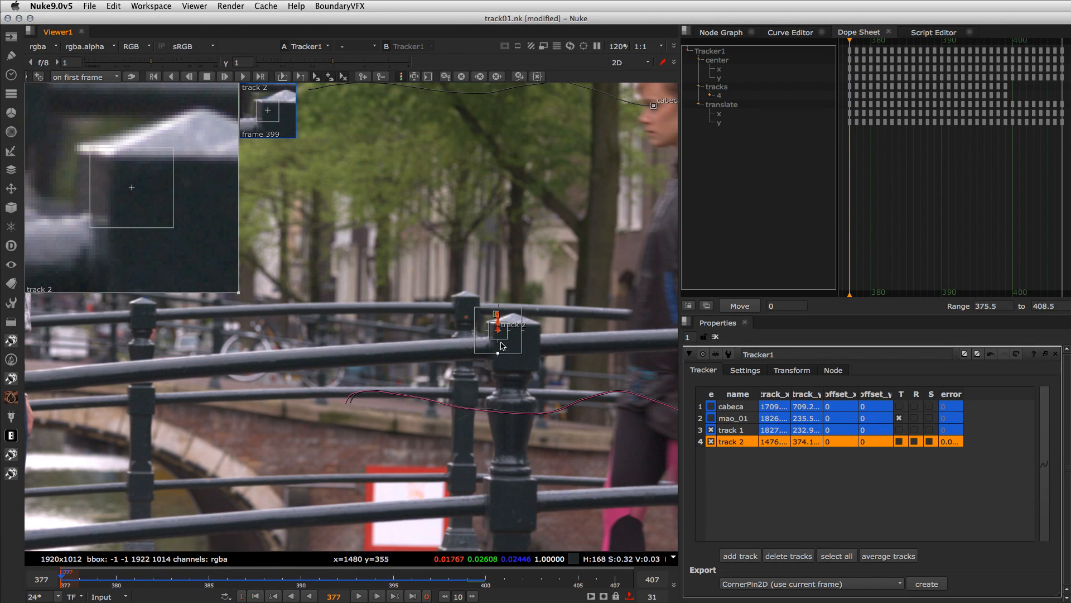
Track track 2 from frame 400 backward to frame 377 and forward to frame 407.
left_click(478, 585)
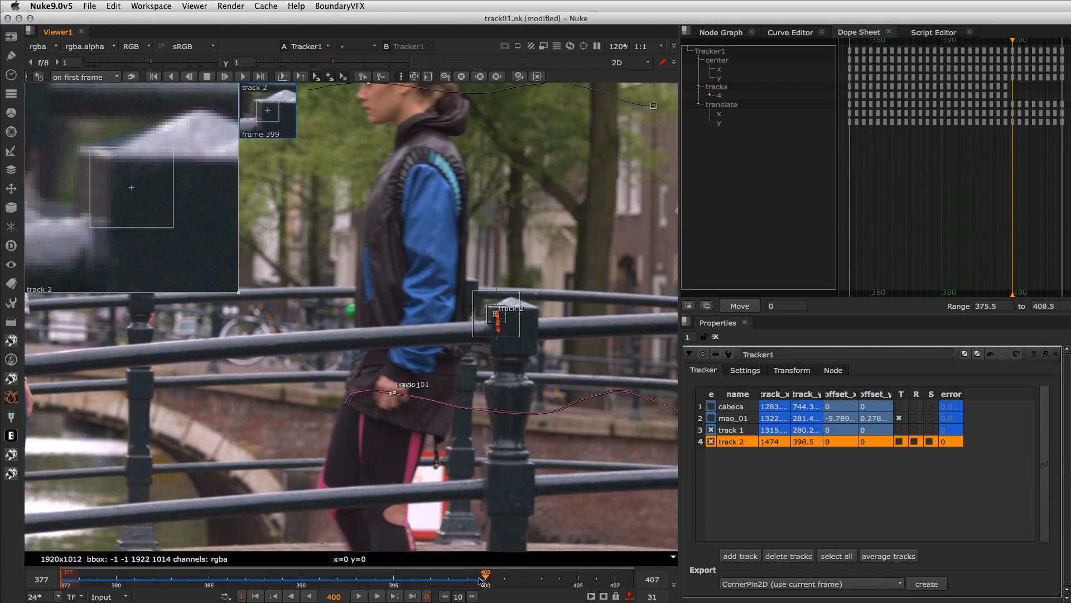
left_click(172, 77)
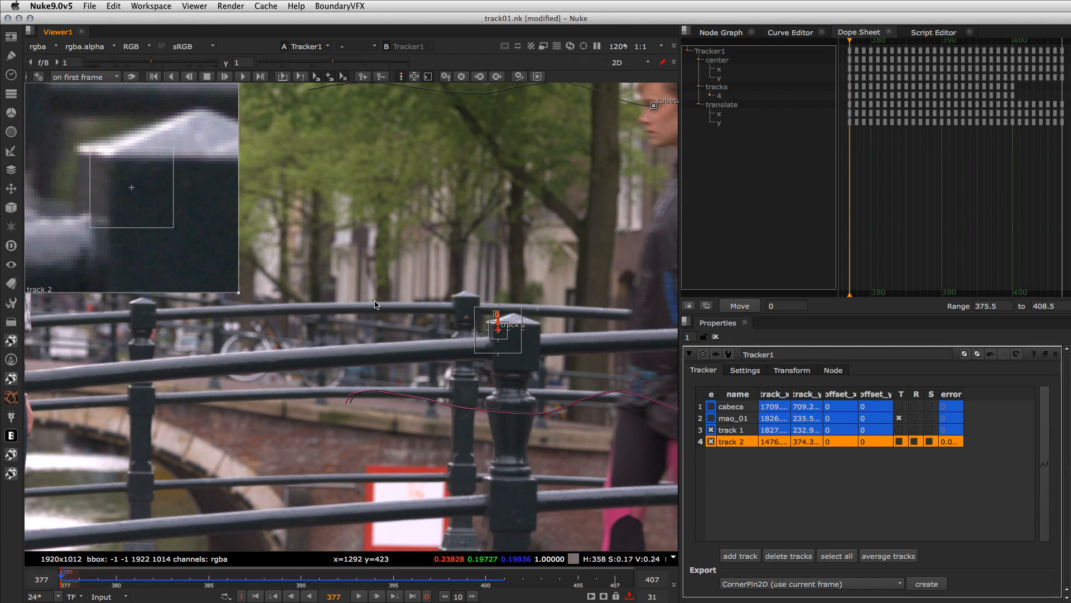
left_click_drag(67, 580, 483, 593)
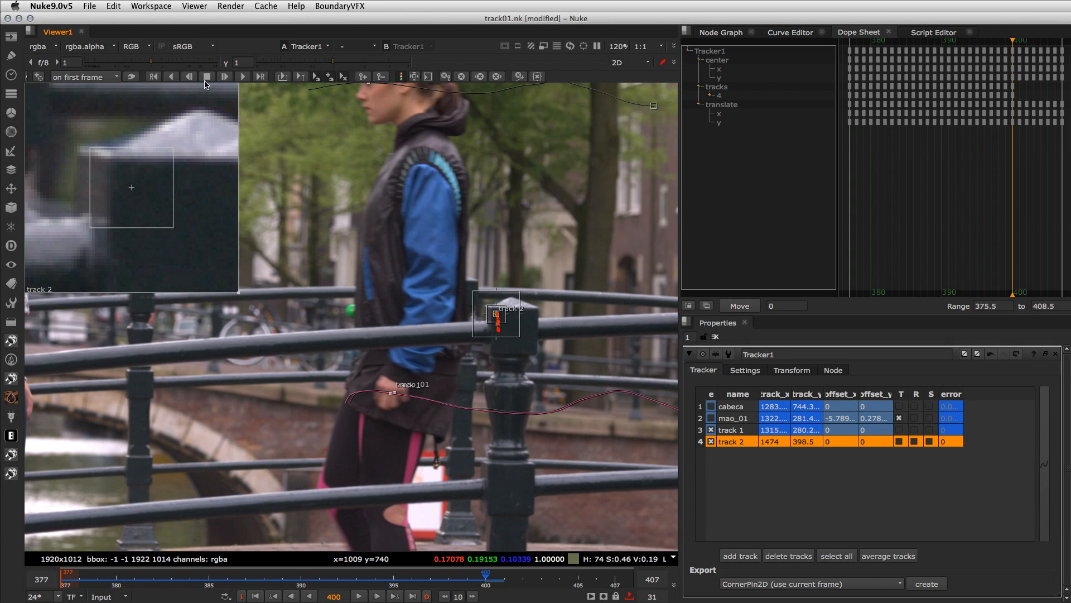
left_click(260, 76)
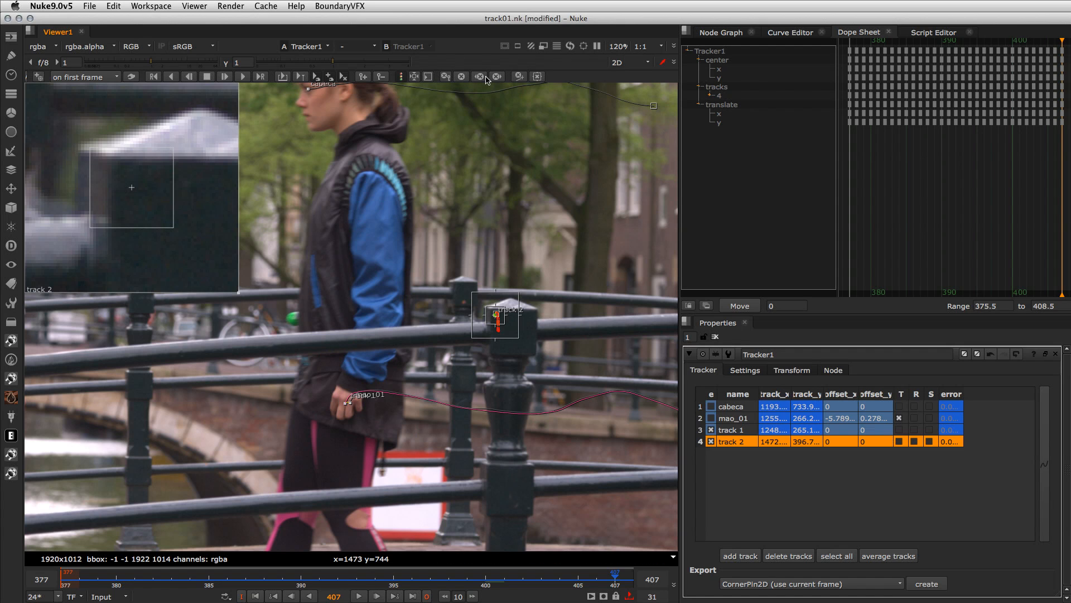
At frame 393, try clearing track 2's tracking data backward and forward, undoing each removal.
left_click(361, 580)
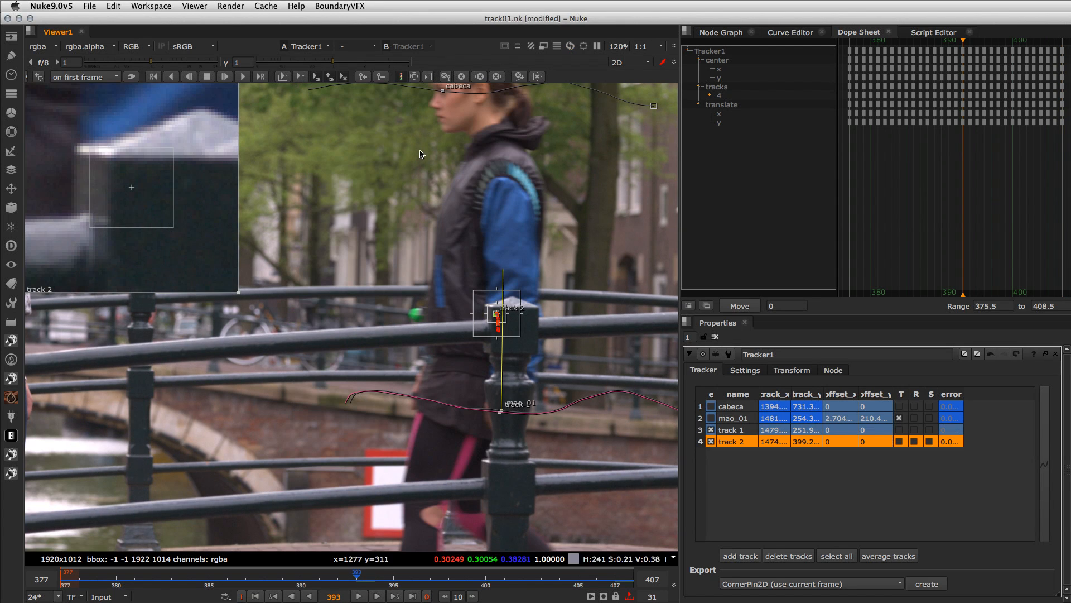
left_click(480, 76)
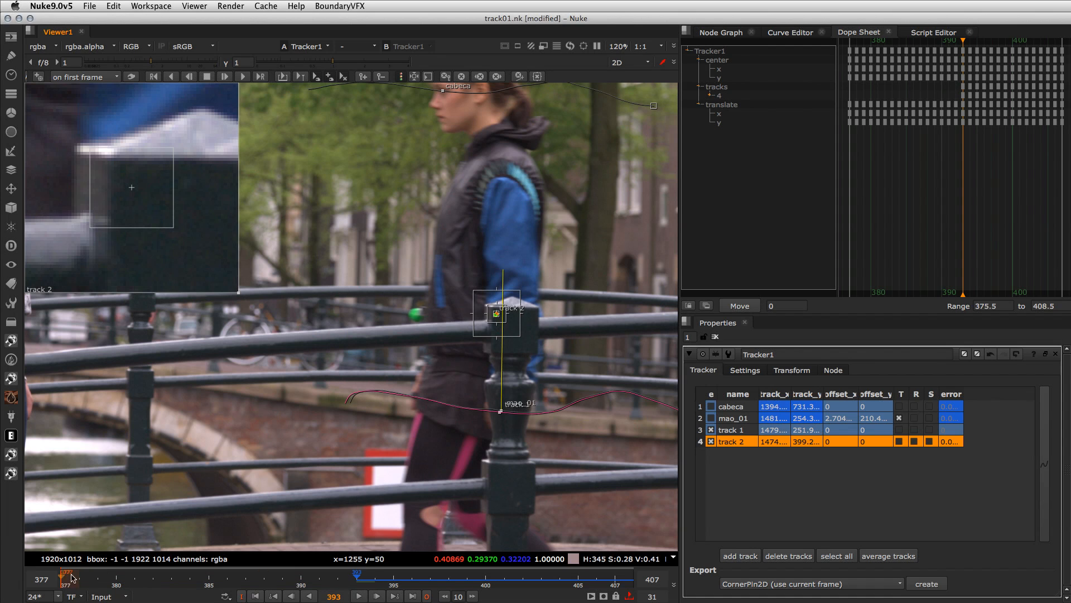
key("ctrl+z")
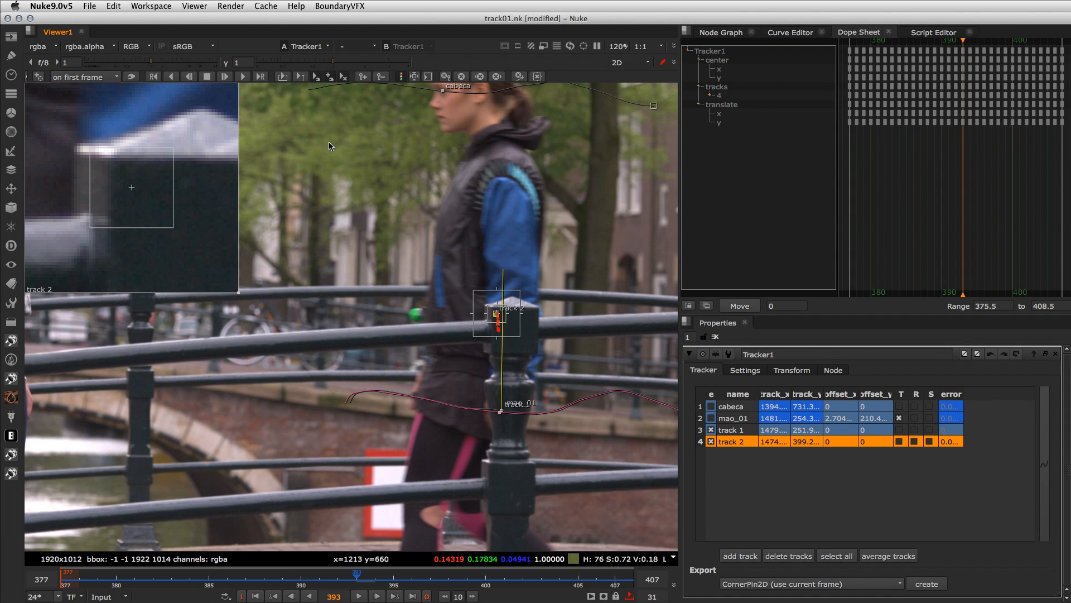
left_click(497, 77)
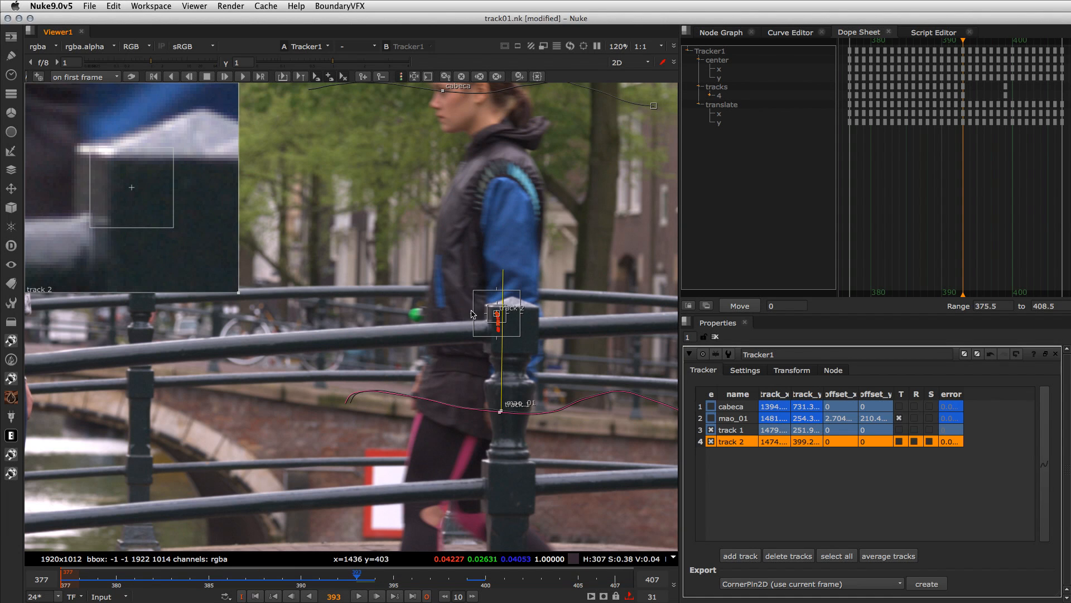
key("ctrl+z")
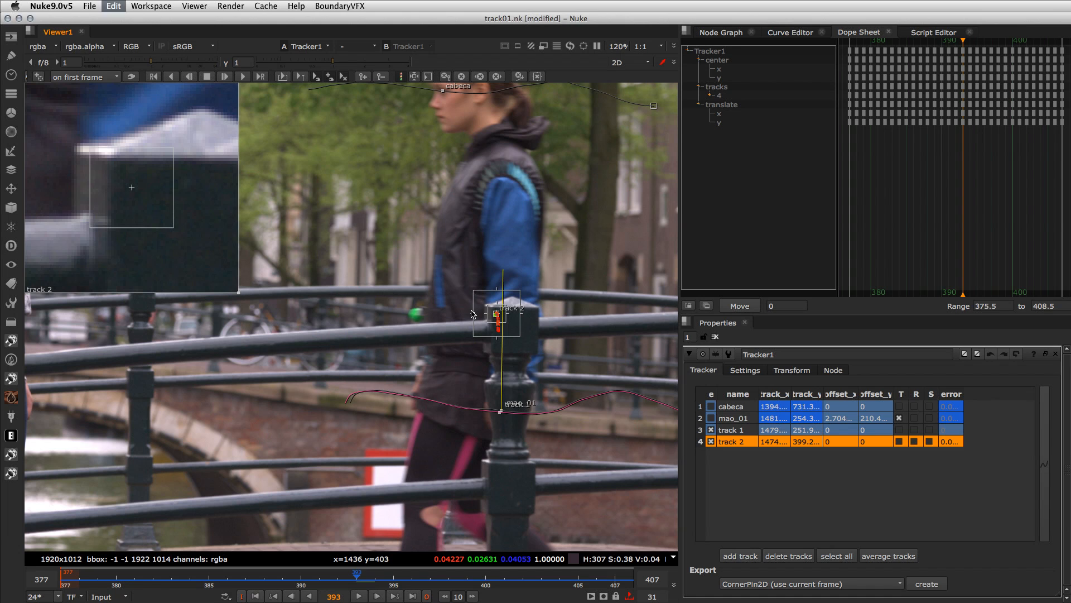
Clear all of track 2's tracking data and place new manual keyframes on the bridge post at frames 400 and 393.
left_click(463, 77)
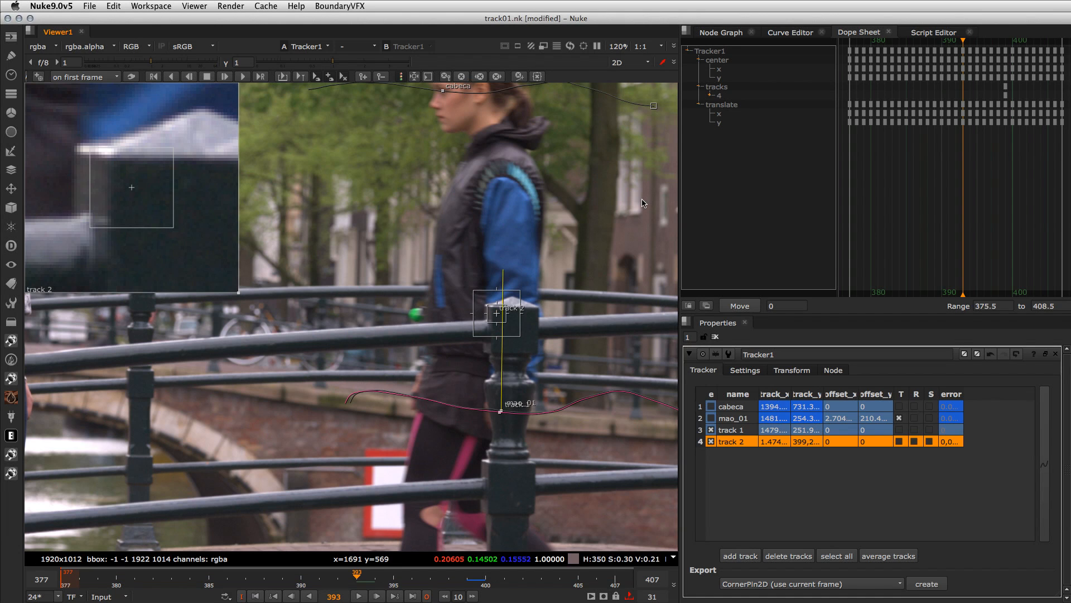
left_click(471, 583)
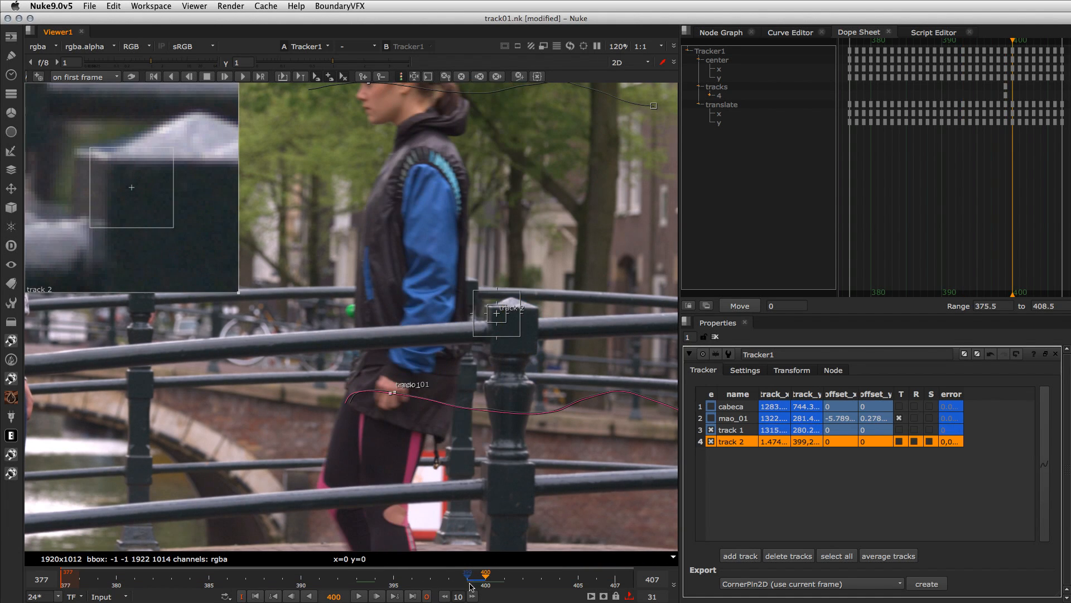
left_click(475, 583)
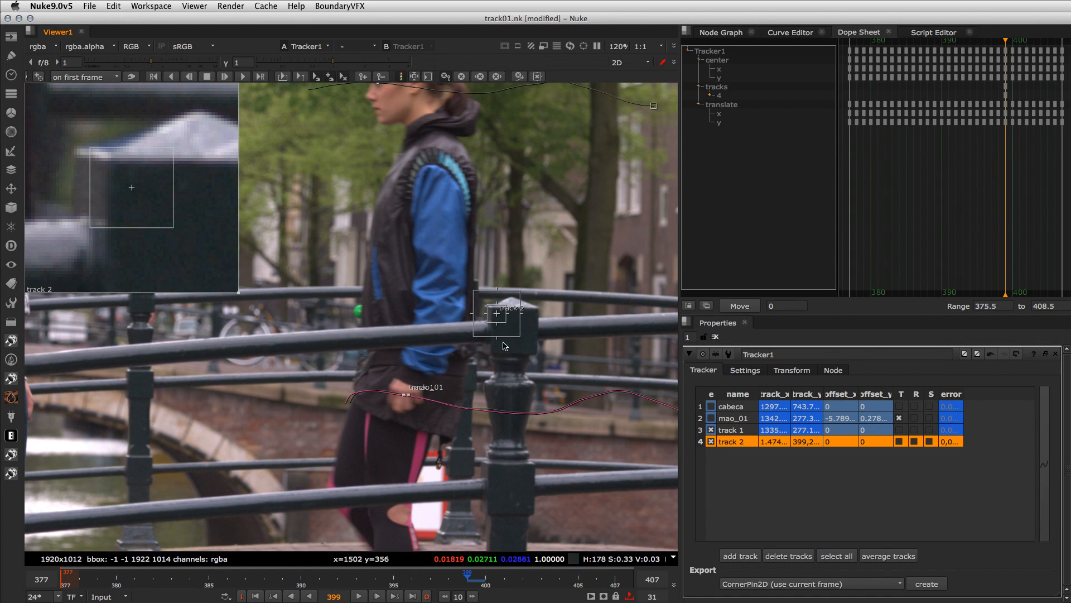
left_click(483, 580)
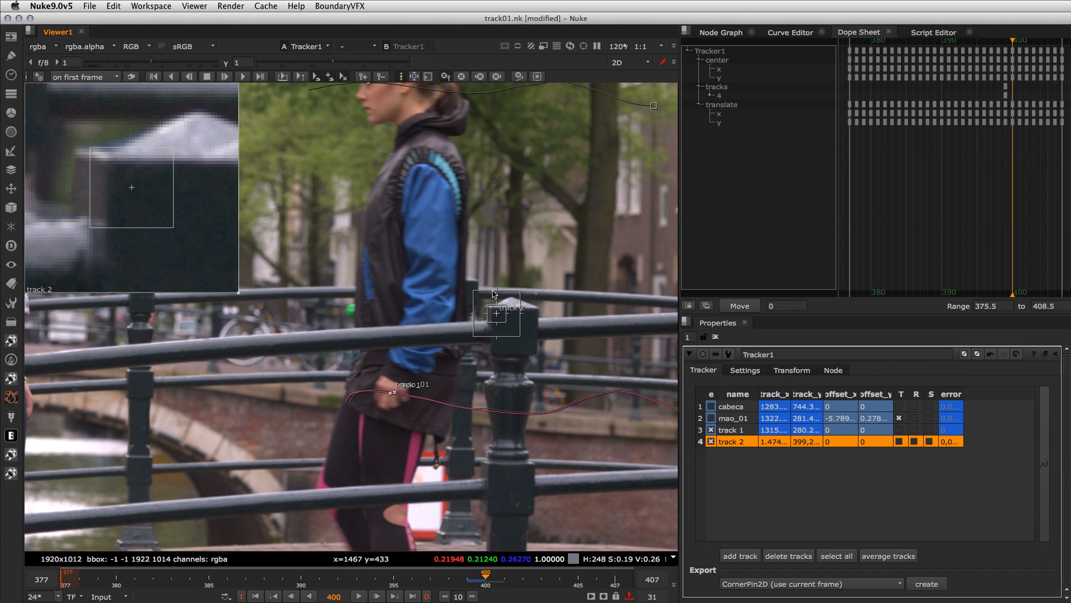
middle_click_drag(447, 247, 485, 336)
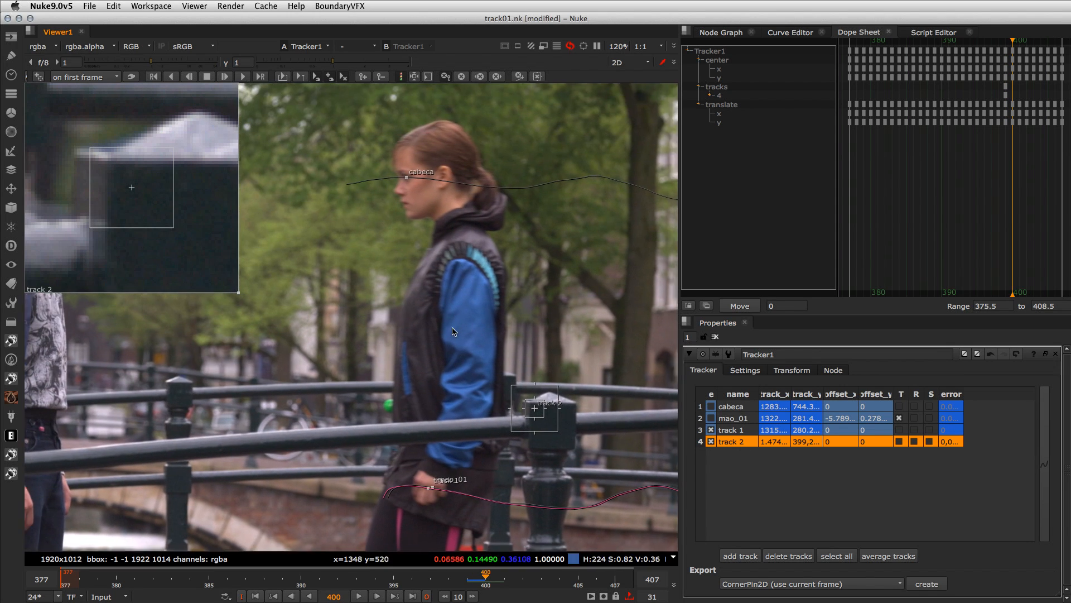
left_click_drag(132, 203, 138, 204)
left_click(356, 577)
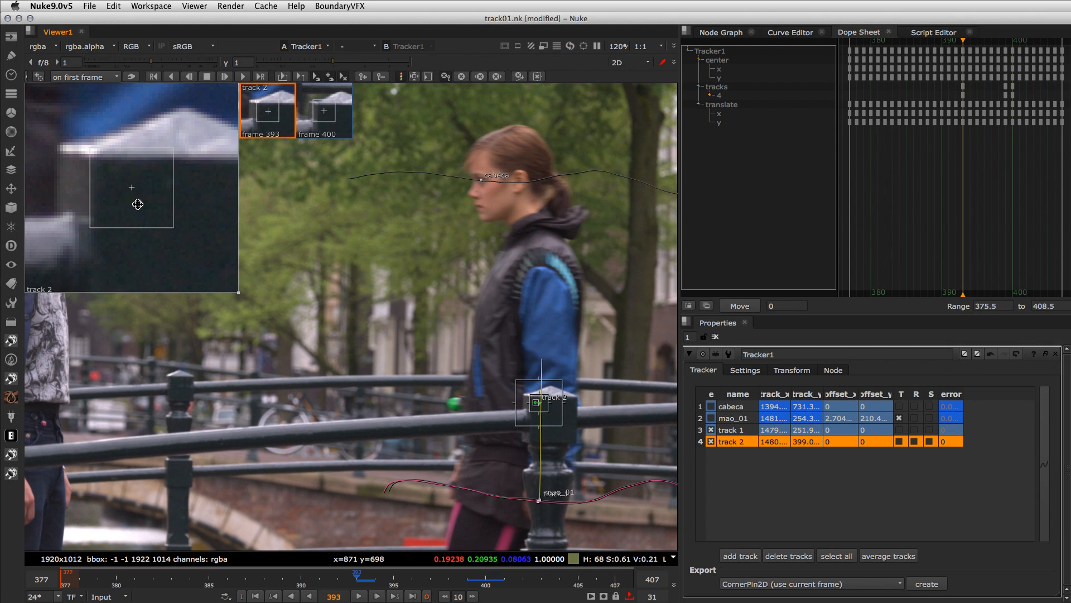
Compare track 2's keyframes, try clearing its data forward from frame 393, and undo the removal.
left_click(322, 116)
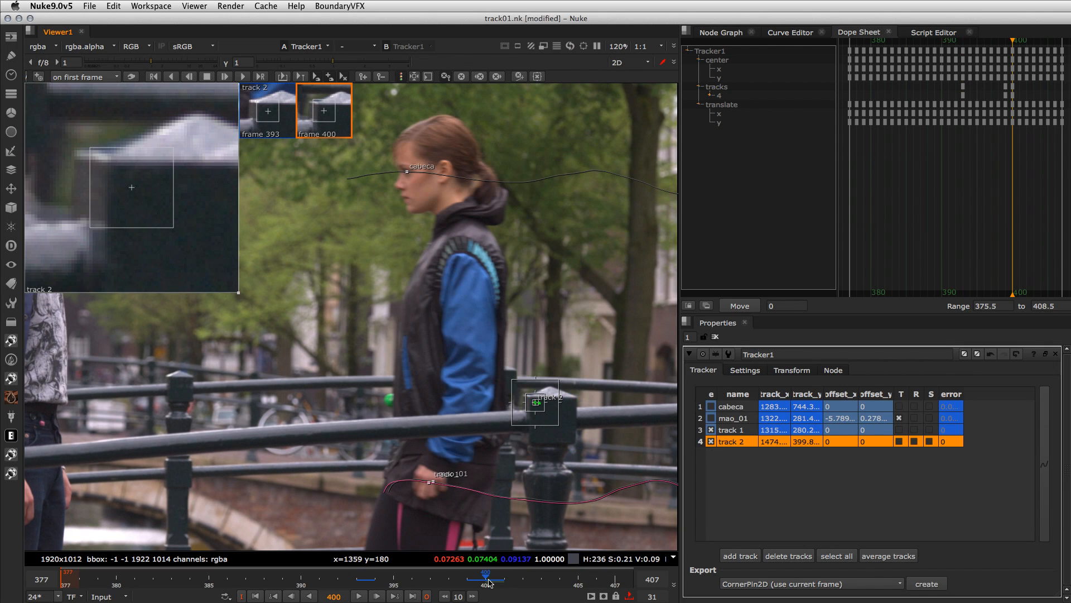
left_click(375, 578)
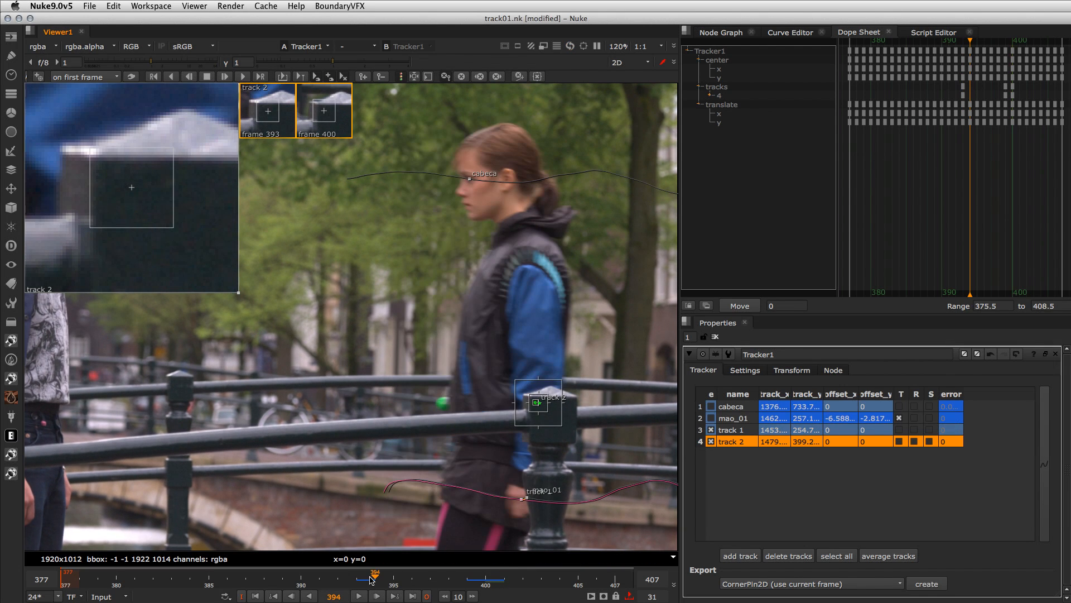
left_click(267, 110)
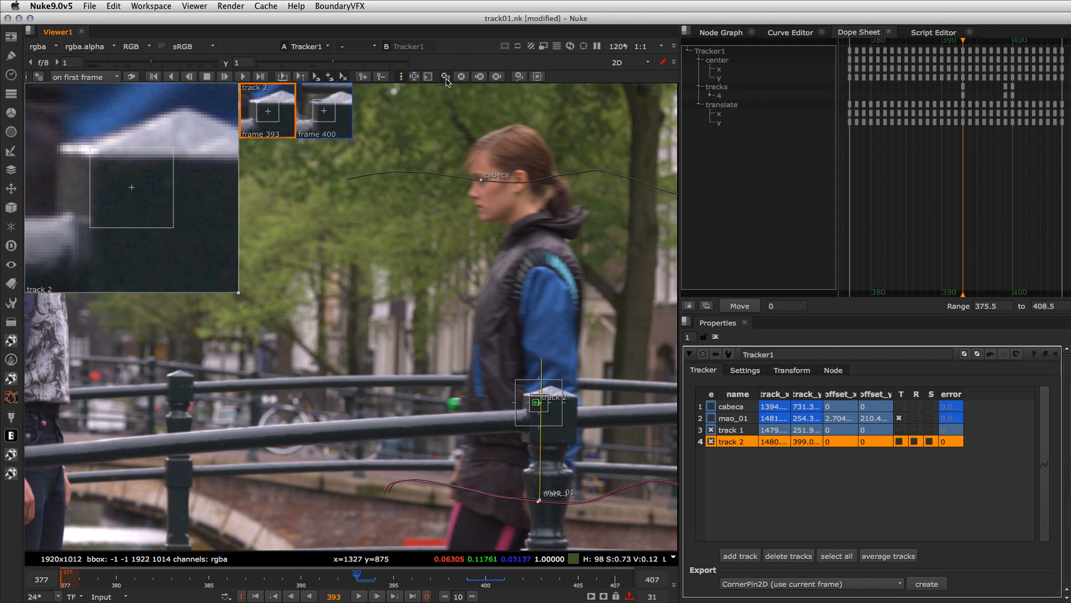
left_click(497, 76)
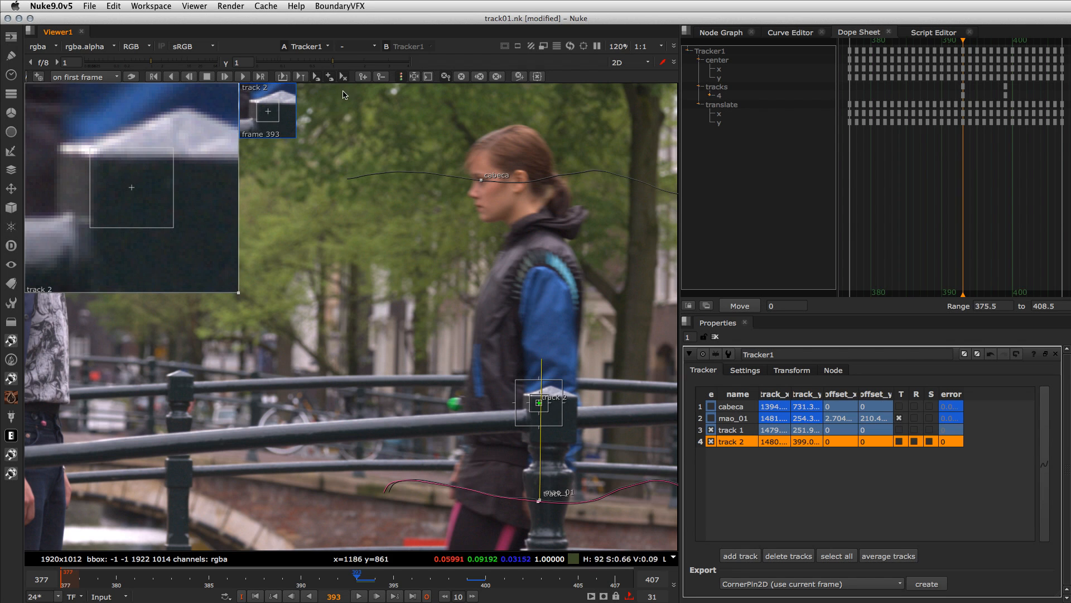
key("super+z")
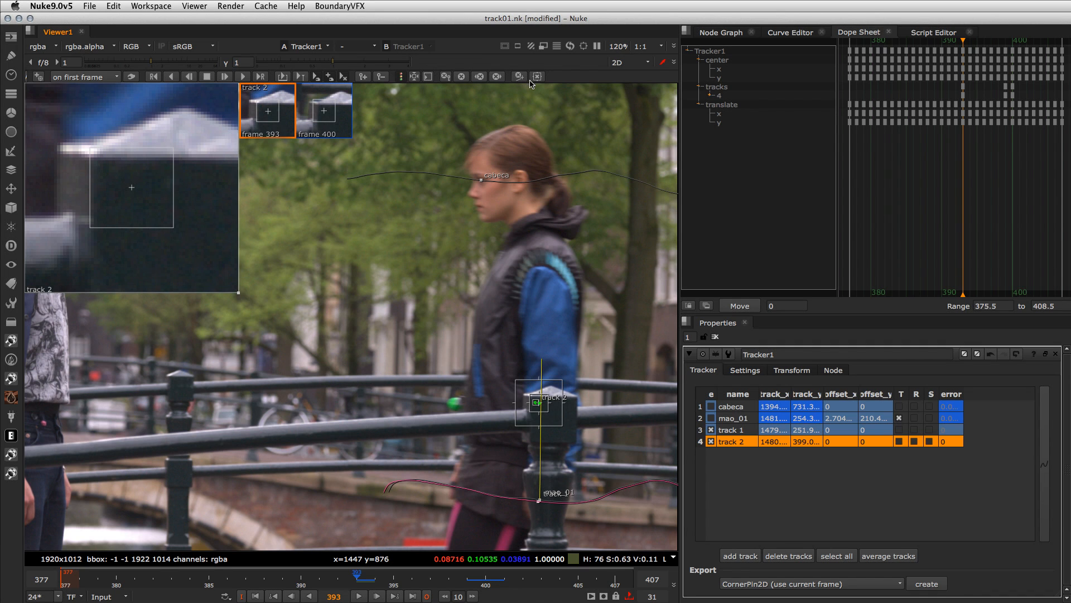
Clear the mao_01 track's offset on the hand at frame 394.
left_click(733, 418)
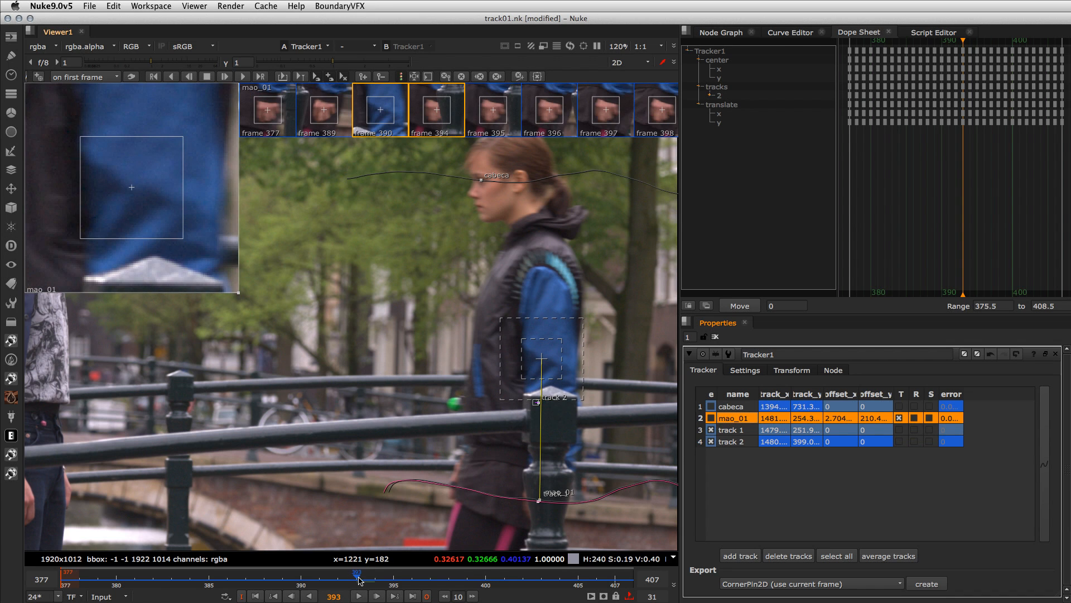
mouse_move(360, 580)
left_mouse_down()
mouse_move(393, 582)
mouse_move(361, 585)
mouse_move(375, 582)
left_mouse_up()
scroll(511, 493, "up", 10)
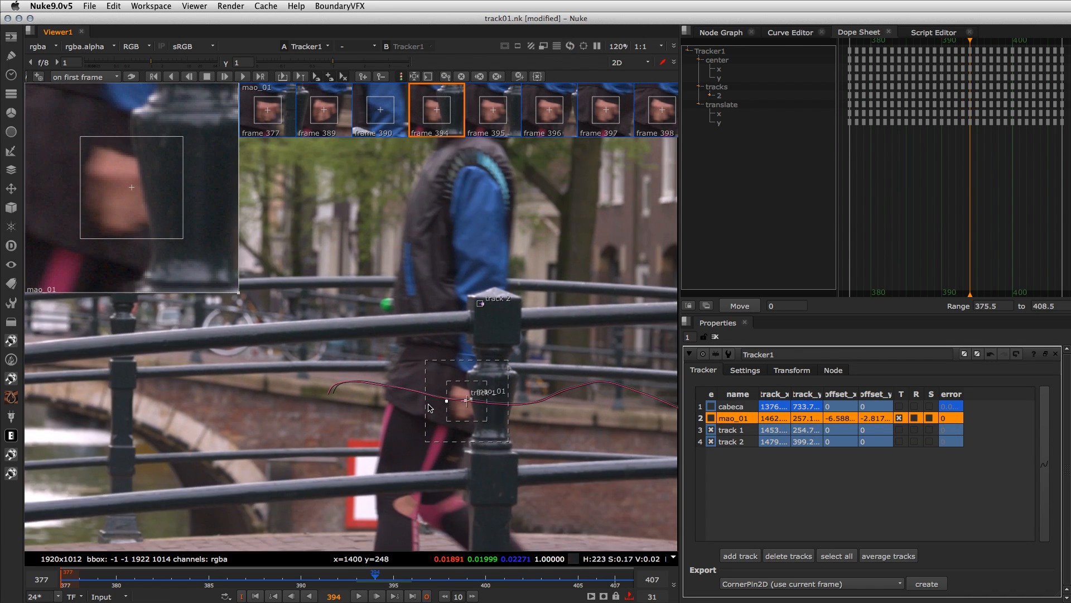
middle_click_drag(500, 409, 399, 394)
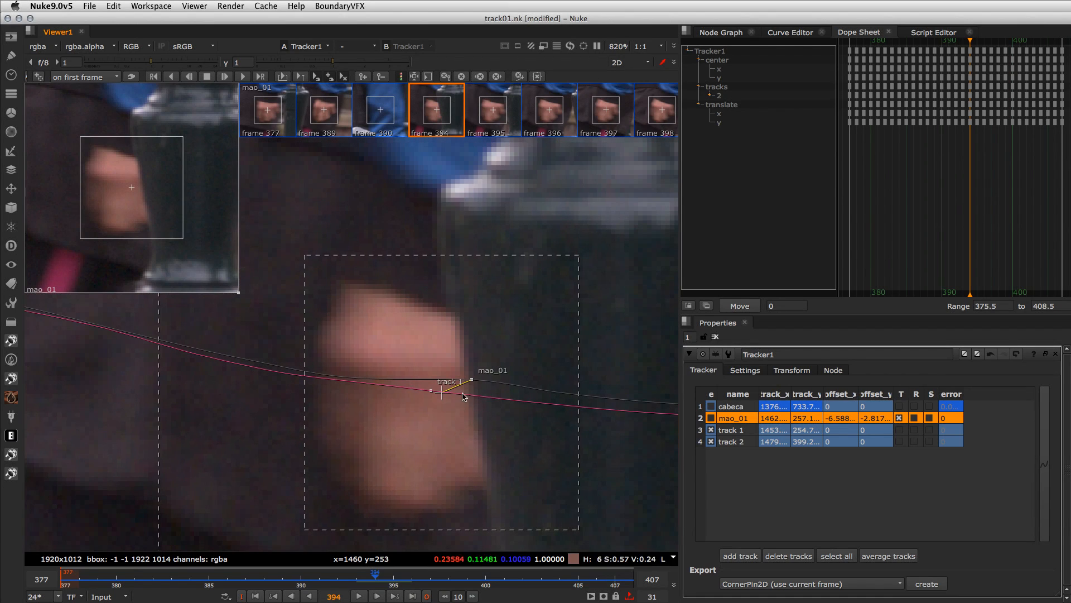
left_click(519, 76)
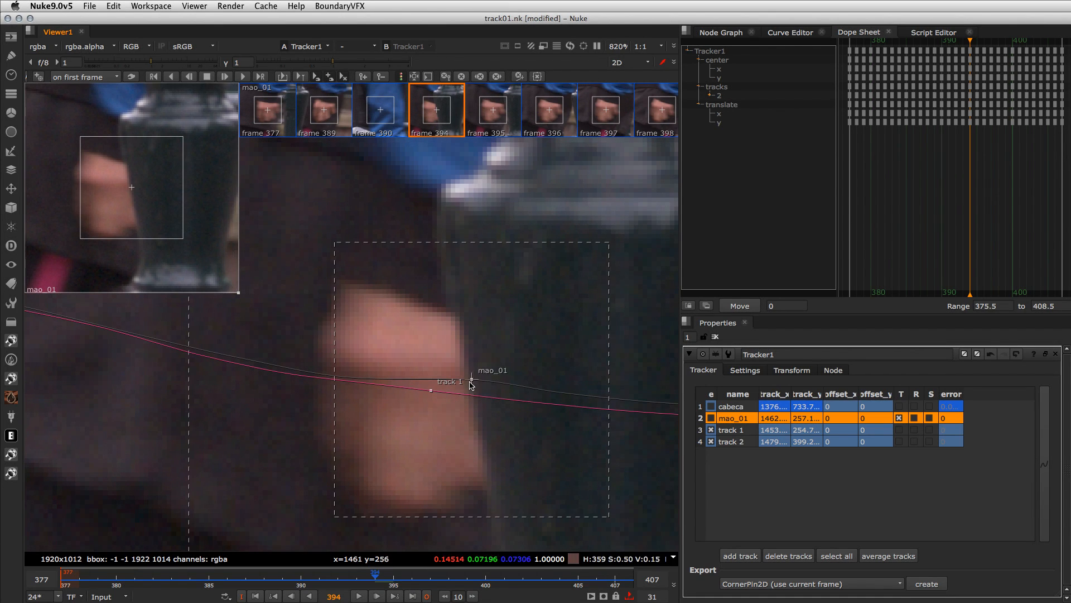
left_click(353, 581)
scroll(446, 365, "down", 5)
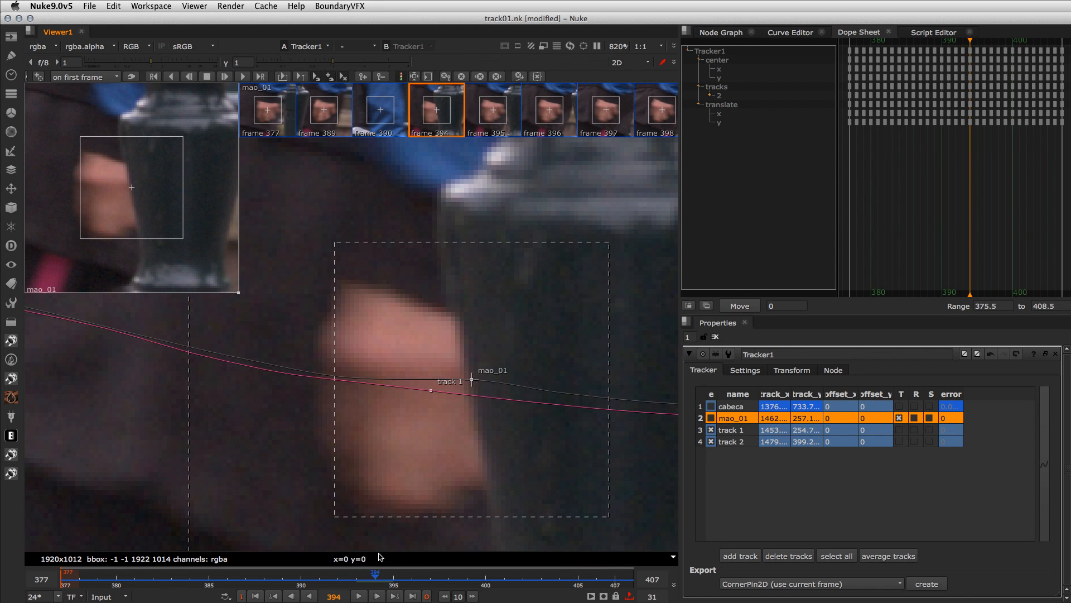
key("Right")
scroll(555, 363, "down", 3)
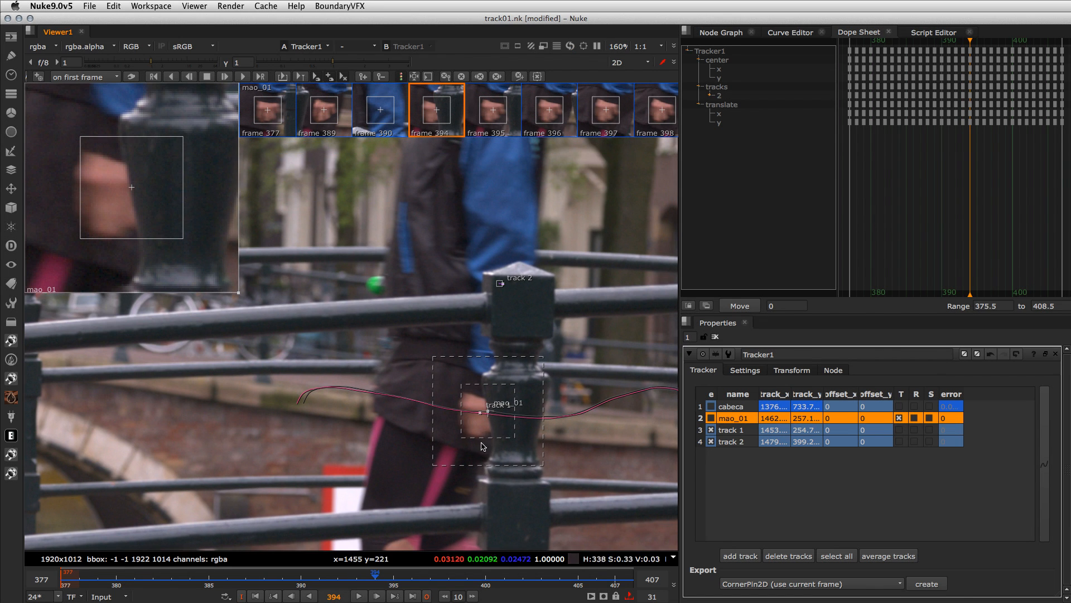
At frame 399, reset track 1's box shape to its default and try shrinking the pattern box around the hand.
left_click_drag(376, 579, 467, 579)
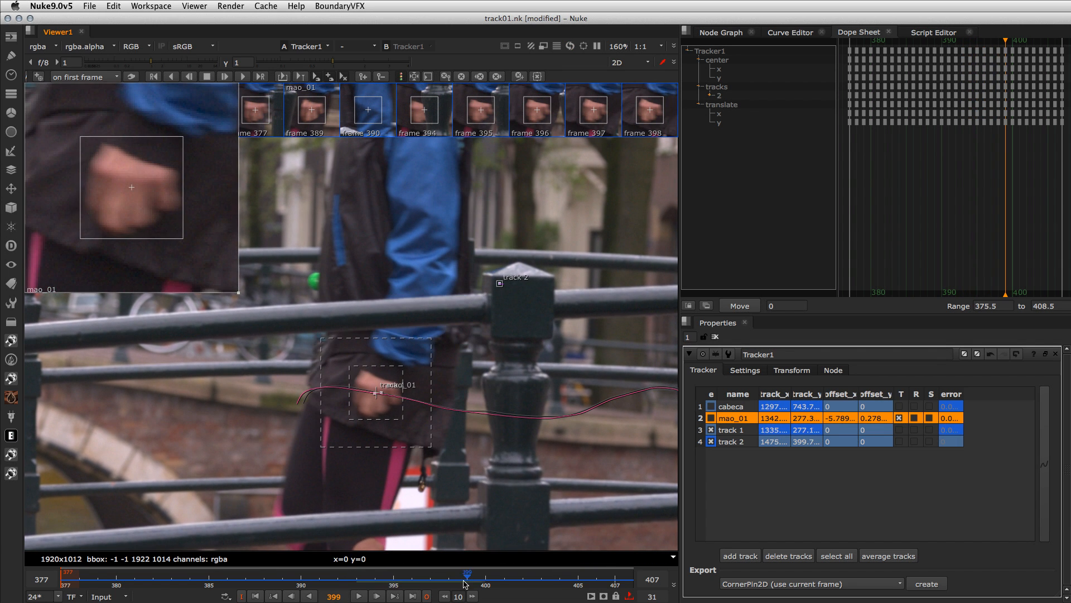
left_click(377, 394)
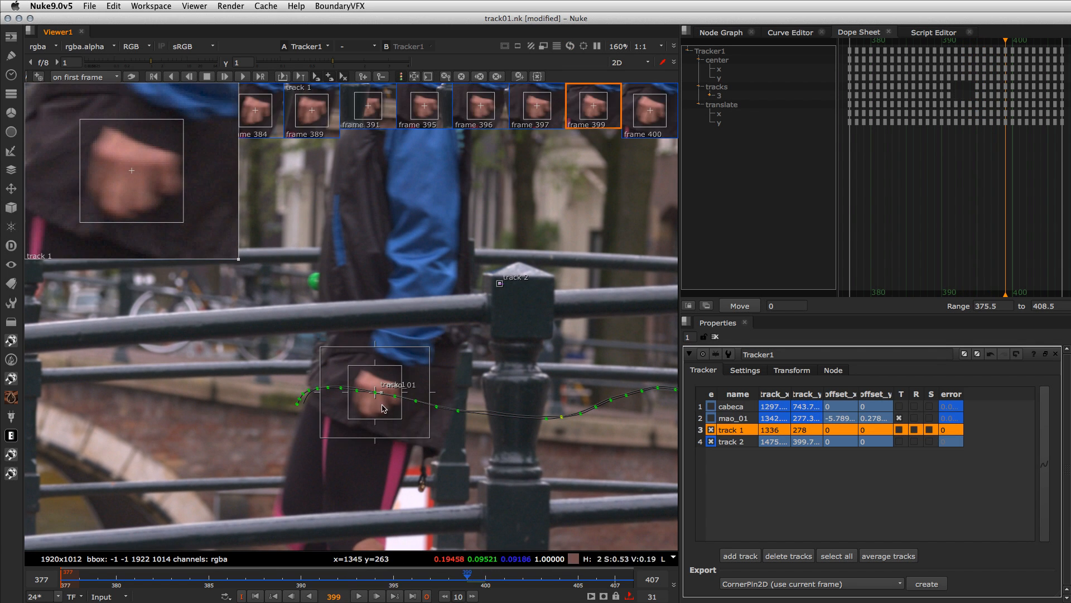
left_click(537, 77)
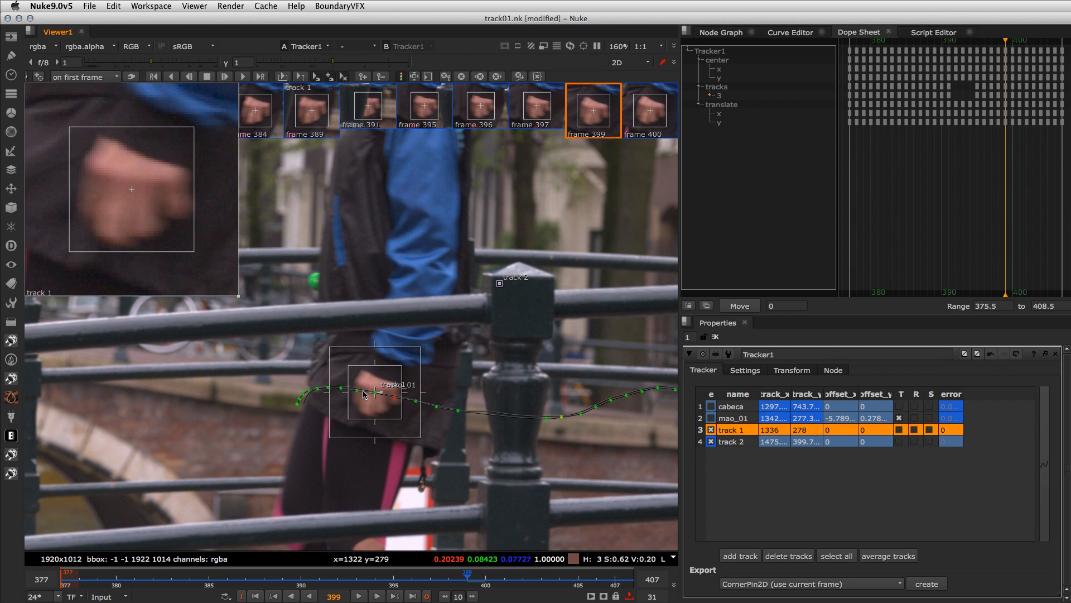
left_click_drag(402, 419, 389, 404)
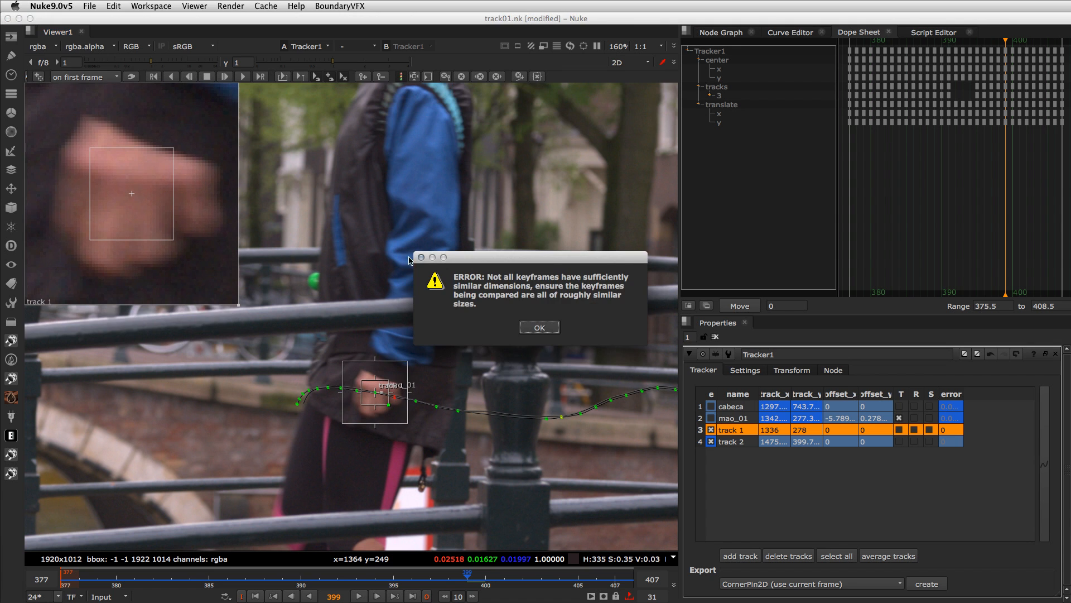
left_click(539, 328)
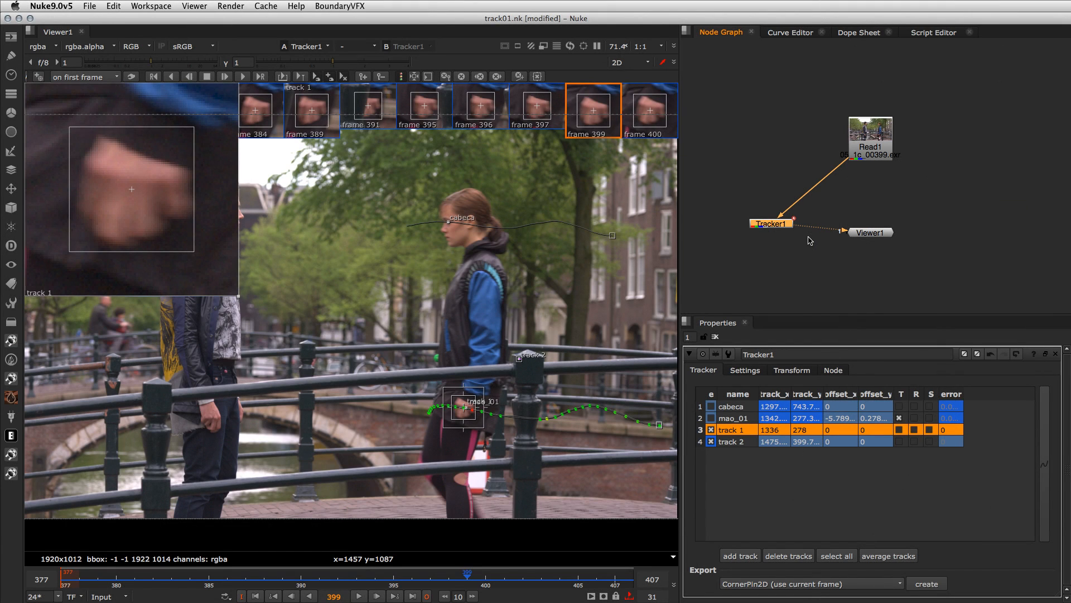
Arrange the Read1, Tracker1 and Viewer1 nodes in one vertical column.
left_click_drag(872, 147, 773, 140)
left_click_drag(768, 228, 779, 239)
left_click(780, 275)
left_click_drag(878, 238, 760, 291)
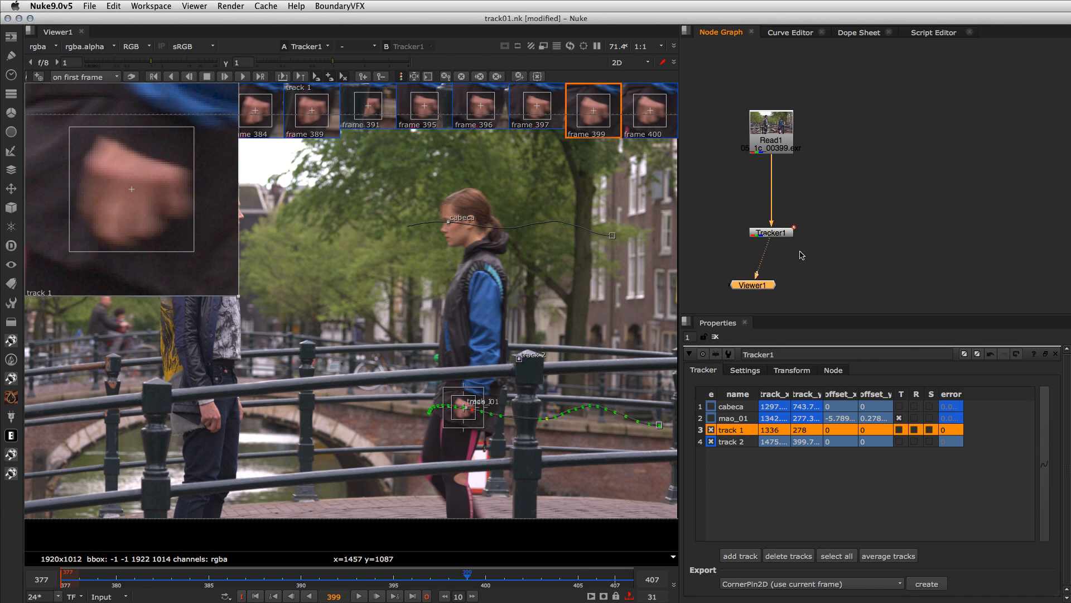
Add a Roto node beside Read1 and draw an ellipse around the woman's head at frame 399.
left_click(892, 160)
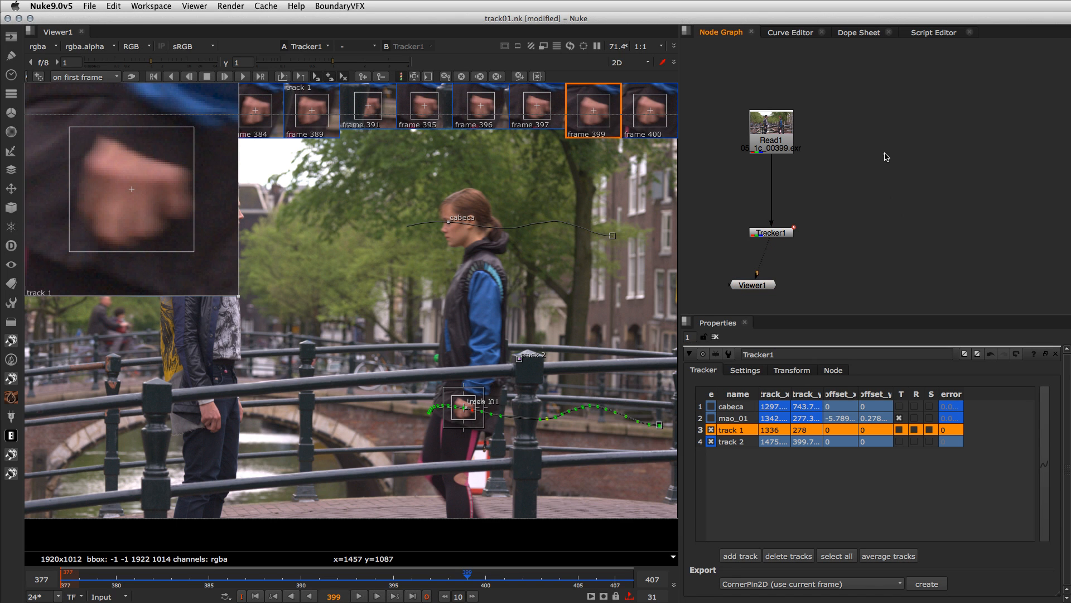
key("o")
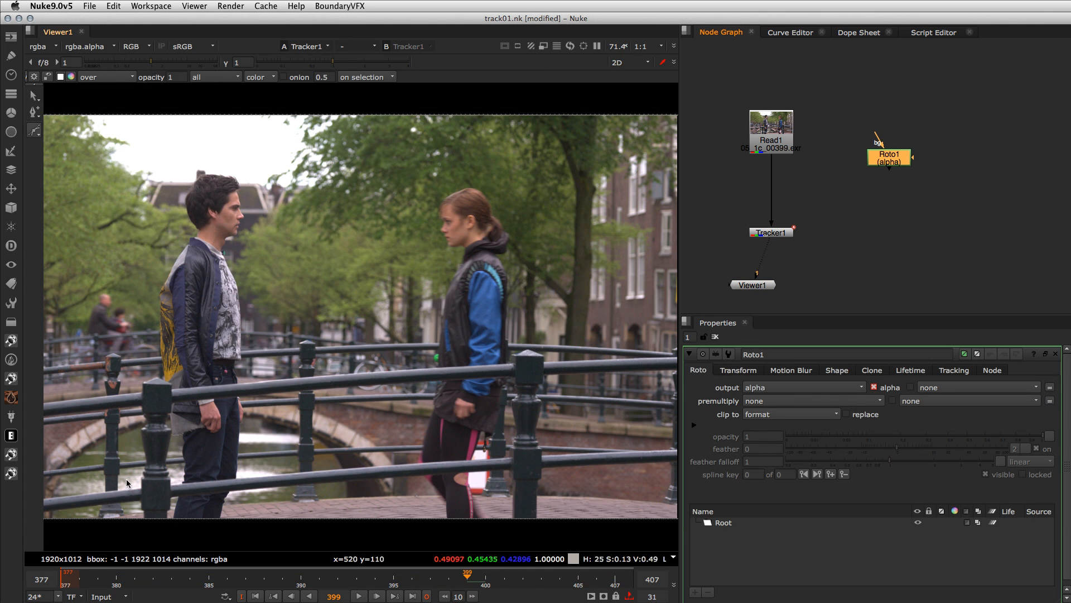
left_click(34, 135)
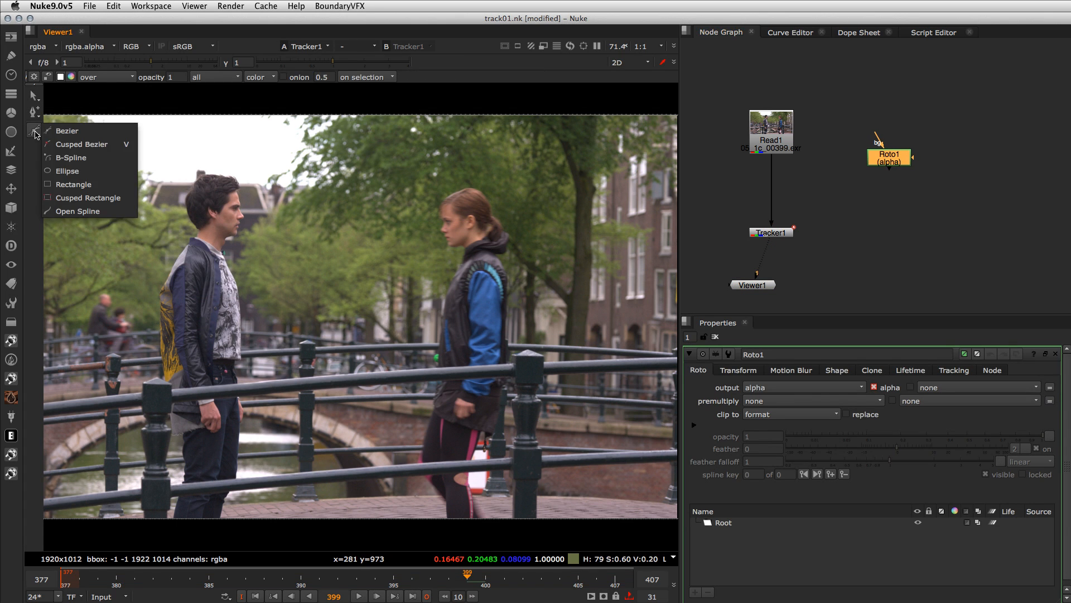
left_click(58, 166)
left_click_drag(466, 223, 506, 256)
Detach Tracker1 from Read1, connect its input to Roto1, and line up the two nodes vertically.
left_click(772, 233)
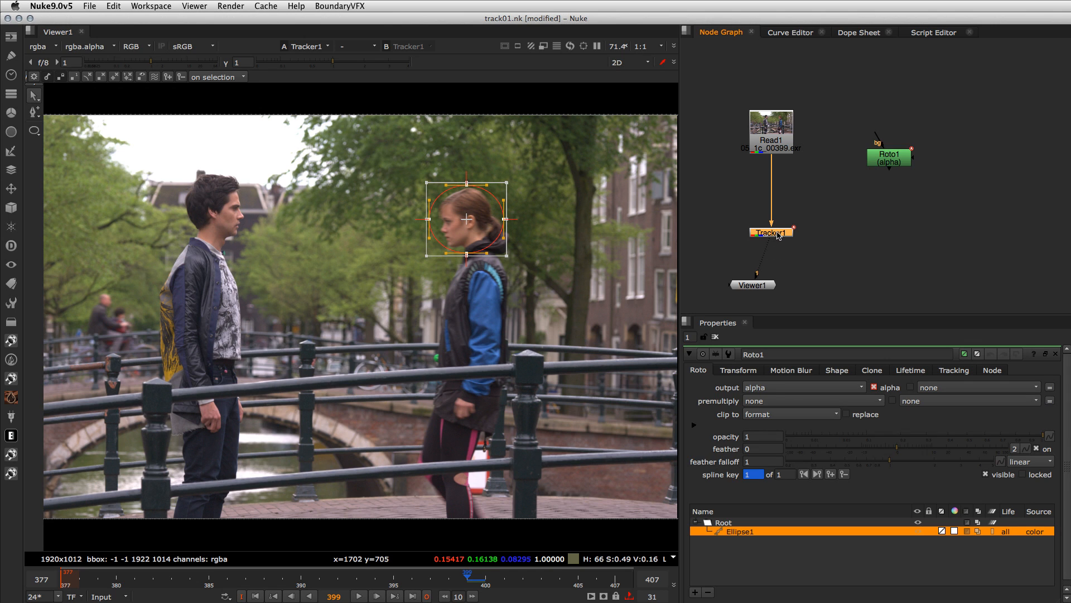
left_click_drag(776, 237, 776, 234)
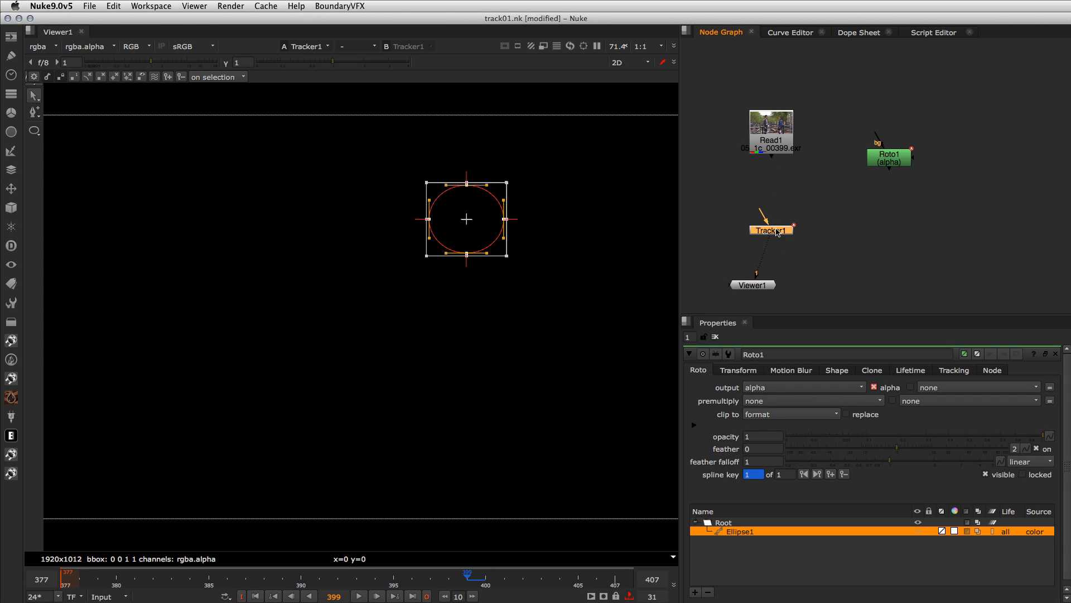
left_click_drag(770, 232, 893, 165)
left_click_drag(893, 230, 893, 221)
left_click(891, 159)
left_click_drag(891, 162, 895, 143)
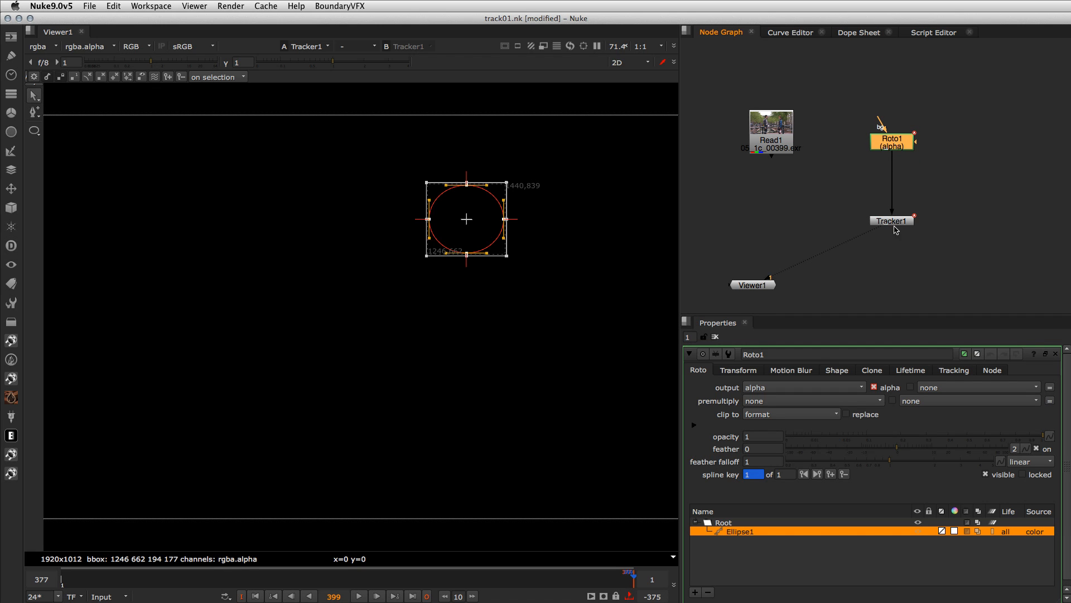
In Tracker1, turn off translation for the mao_01 track and enable it for the cabeca track.
double_click(896, 228)
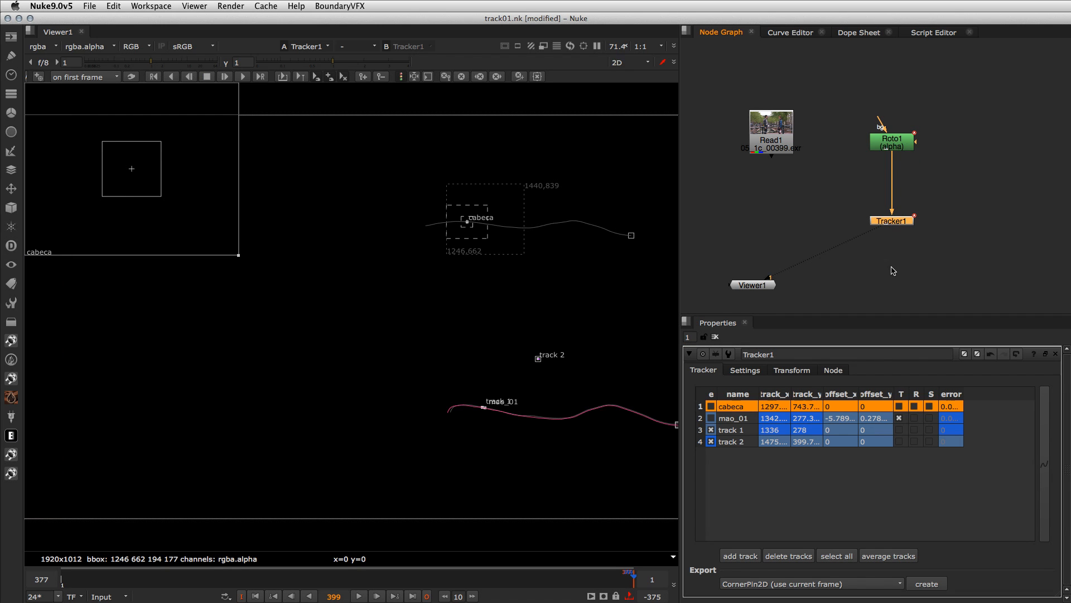
left_click(901, 422)
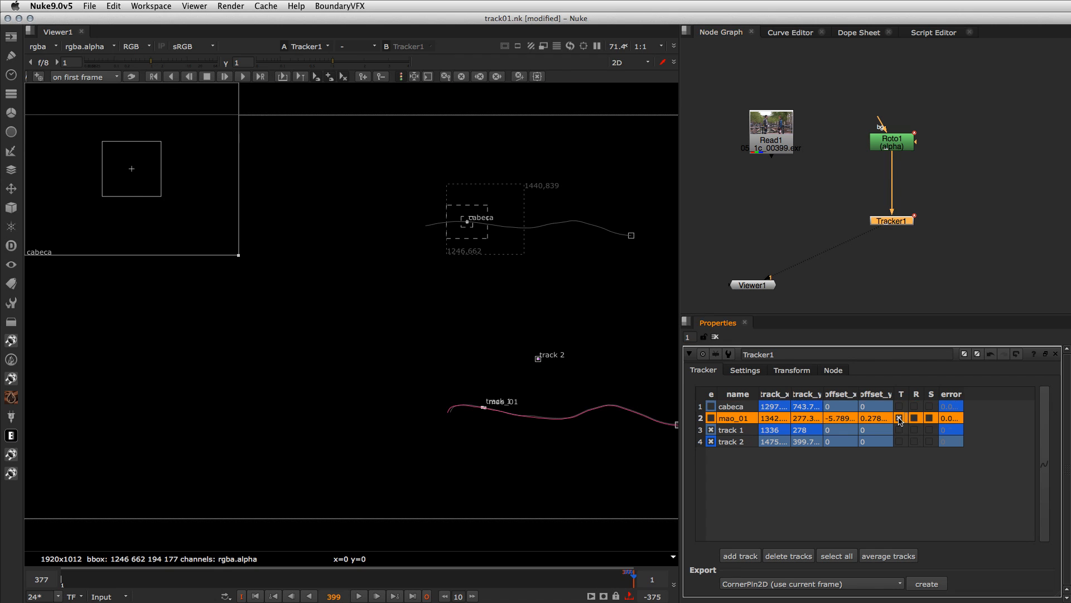
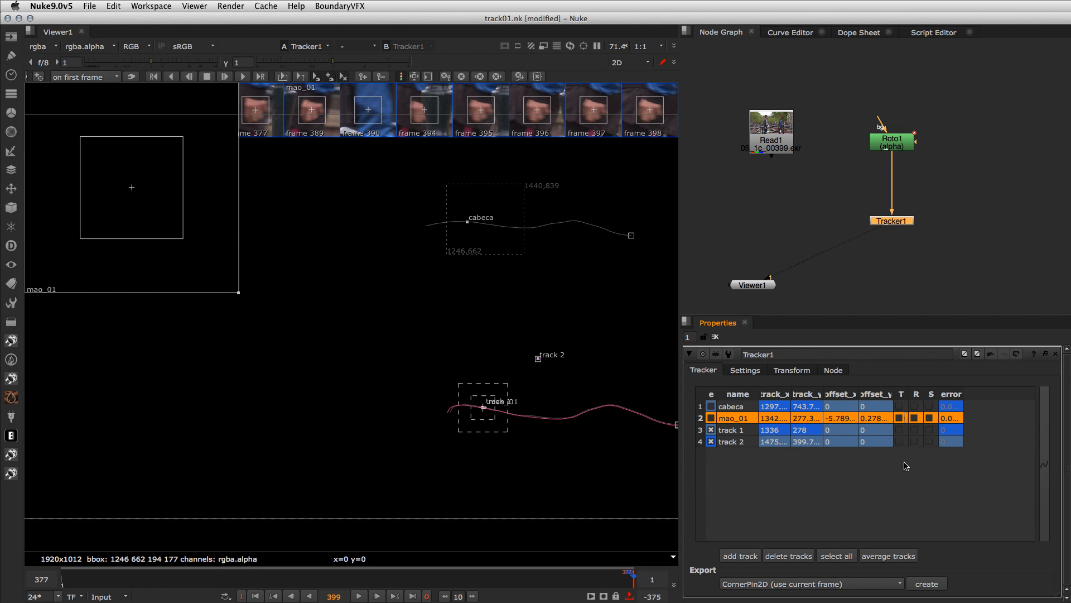
left_click(901, 407)
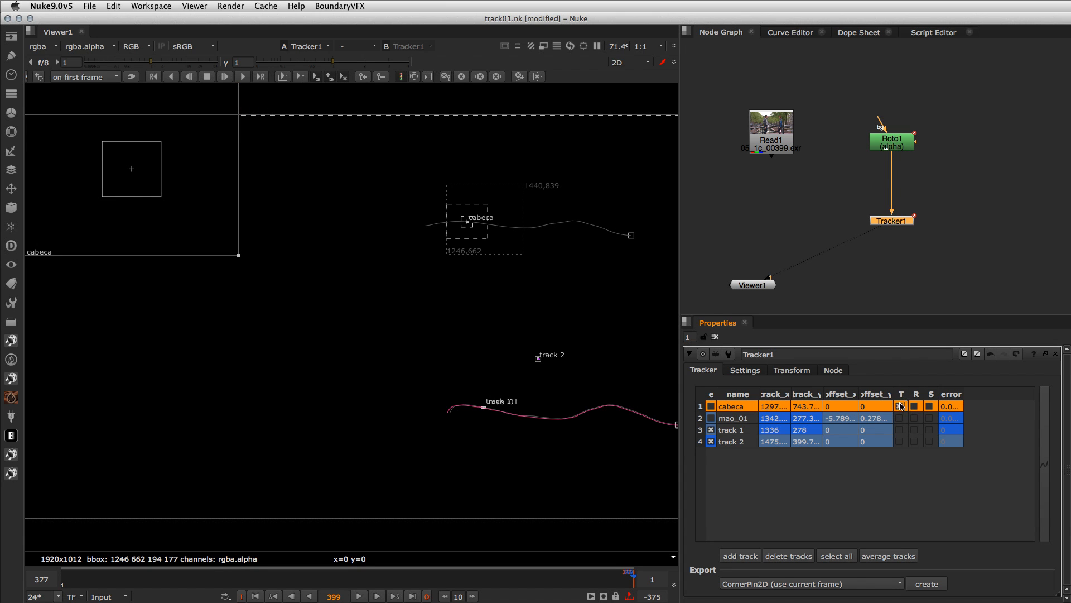
left_click_drag(897, 218, 894, 217)
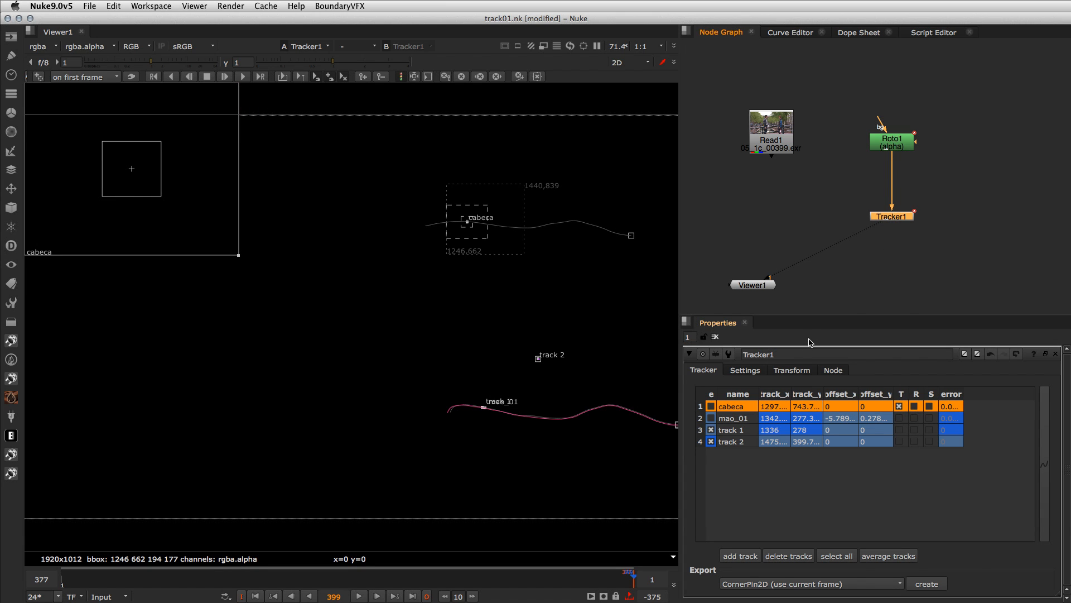
Set Tracker1's transform mode to match-move.
left_click(792, 371)
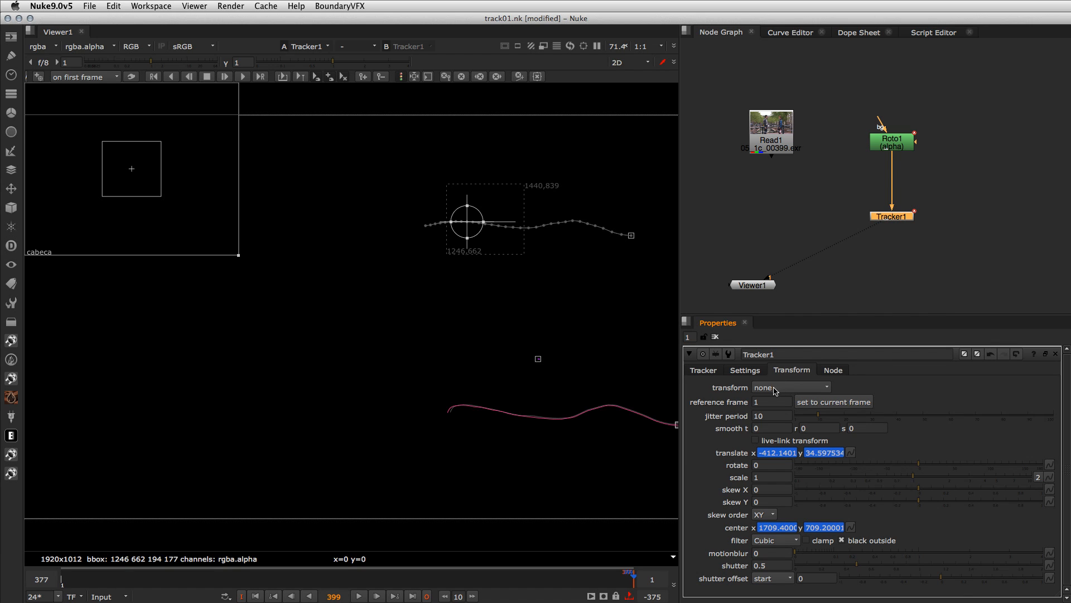
left_click(775, 389)
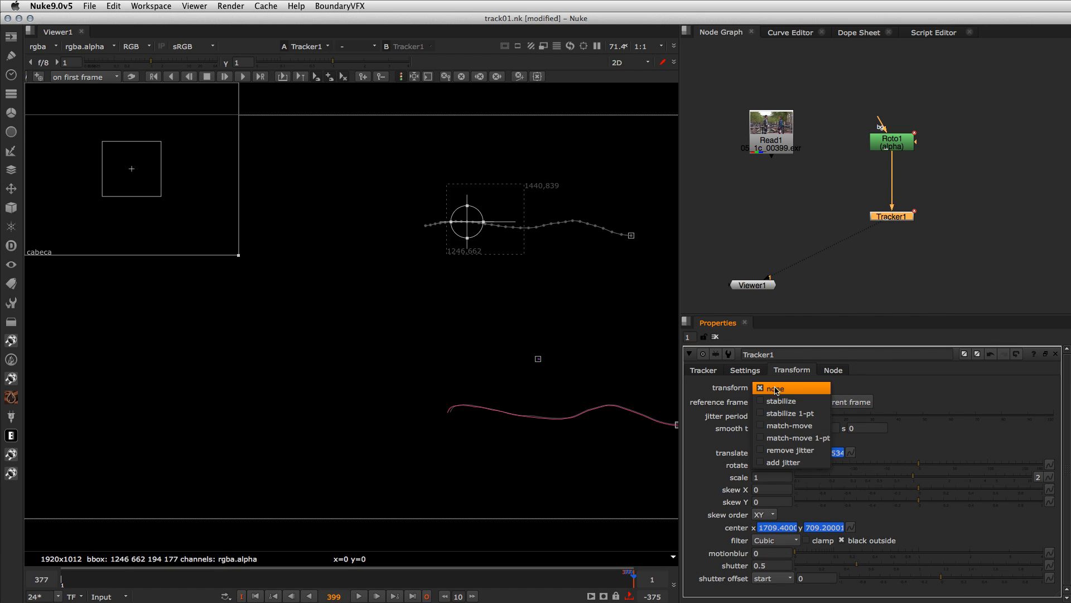
left_click(789, 427)
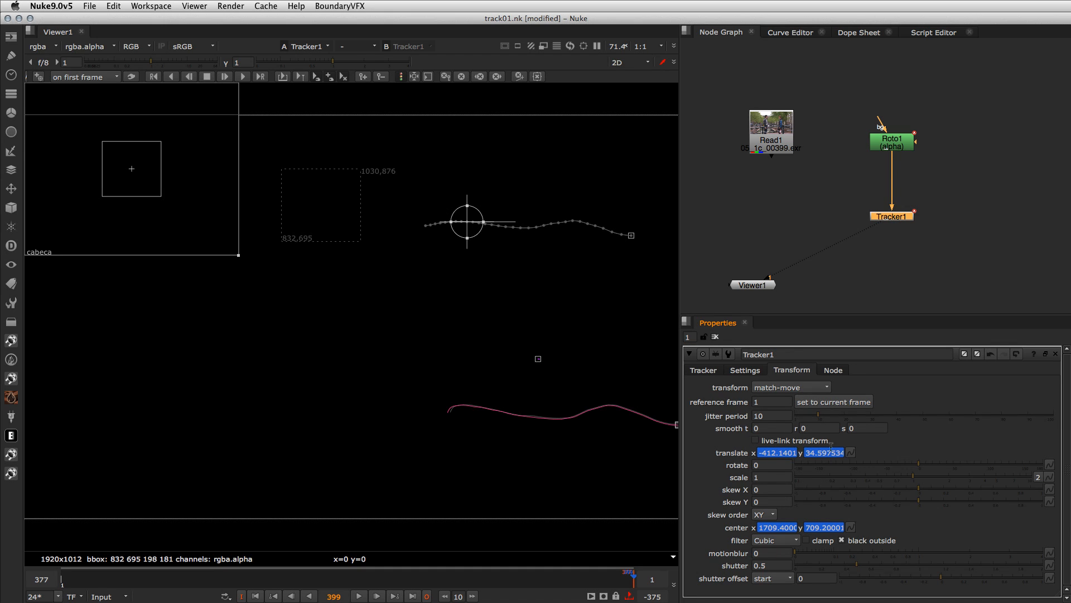
left_click(887, 217)
left_click(887, 217)
left_click(887, 216)
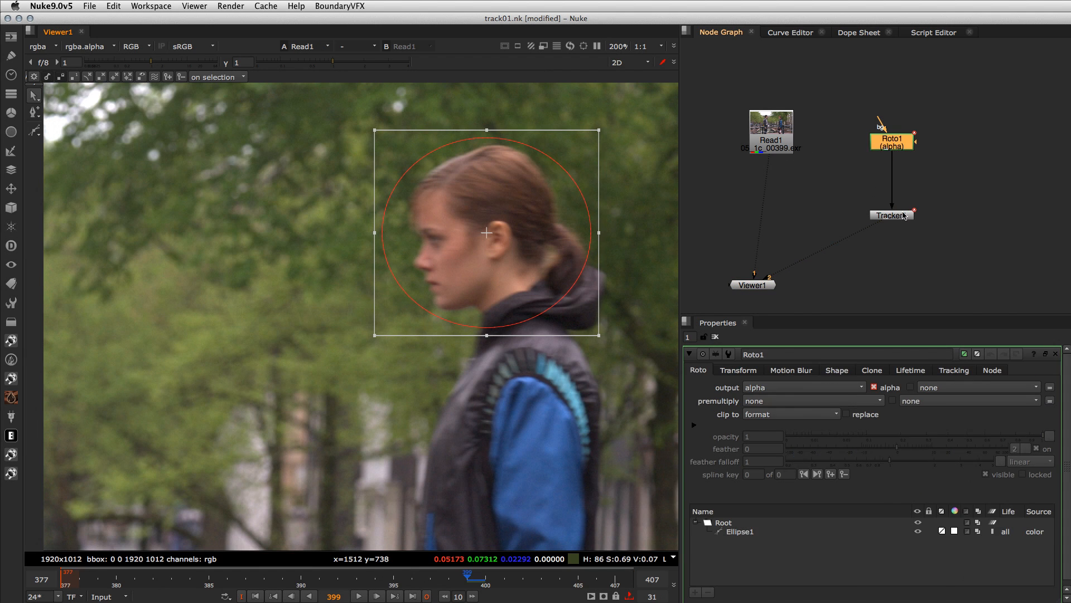
Set Tracker1's reference frame to 399.
double_click(898, 217)
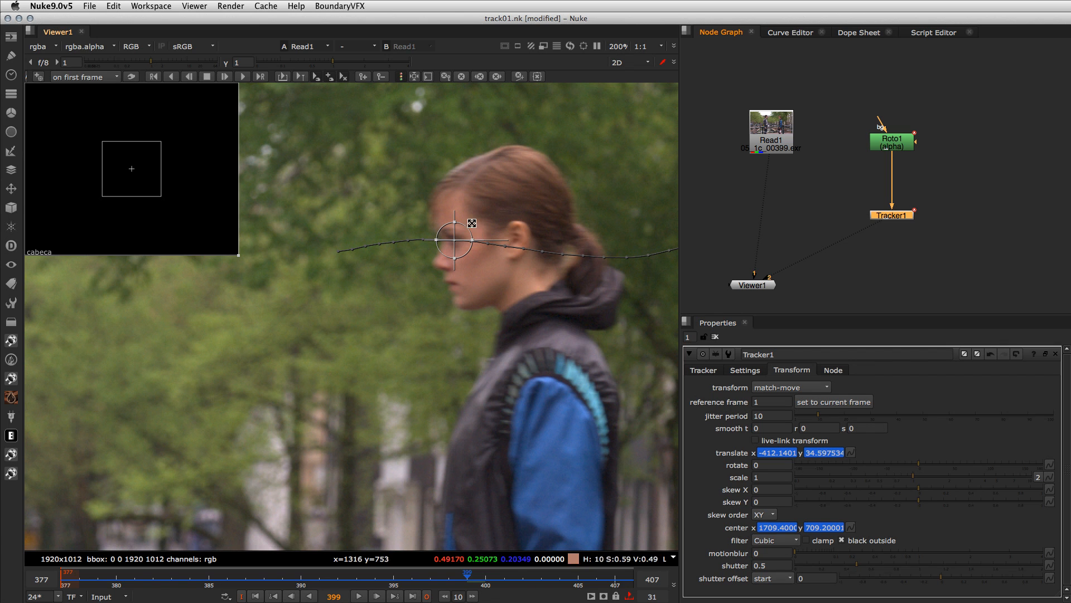
double_click(762, 402)
type("3")
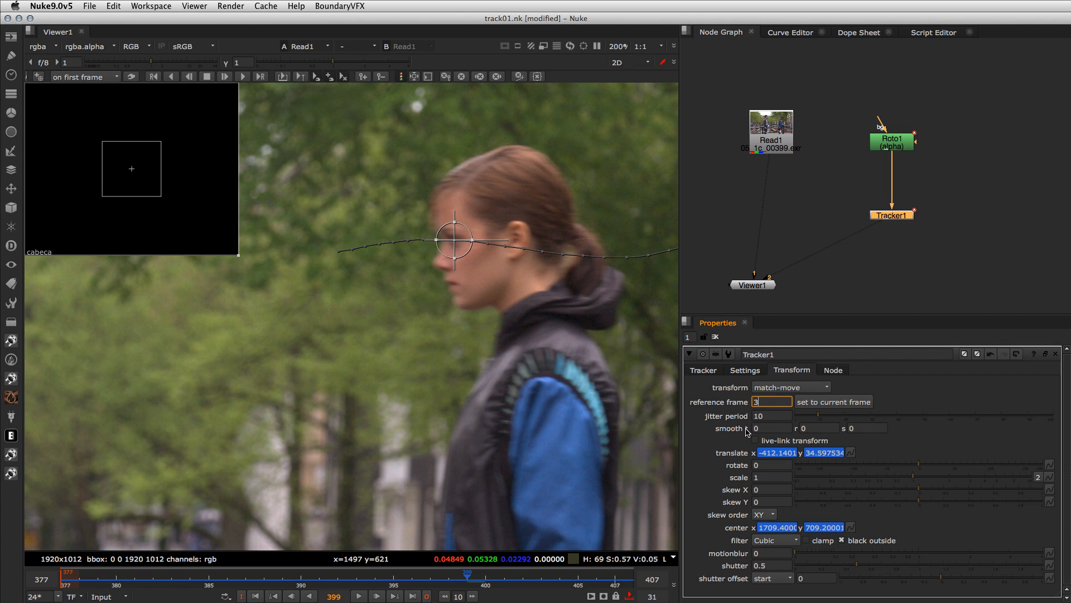
type("99")
key("Return")
View Tracker1's output and step through the frames back to 393 to examine the roto's motion along the cabeca path.
left_click(885, 145)
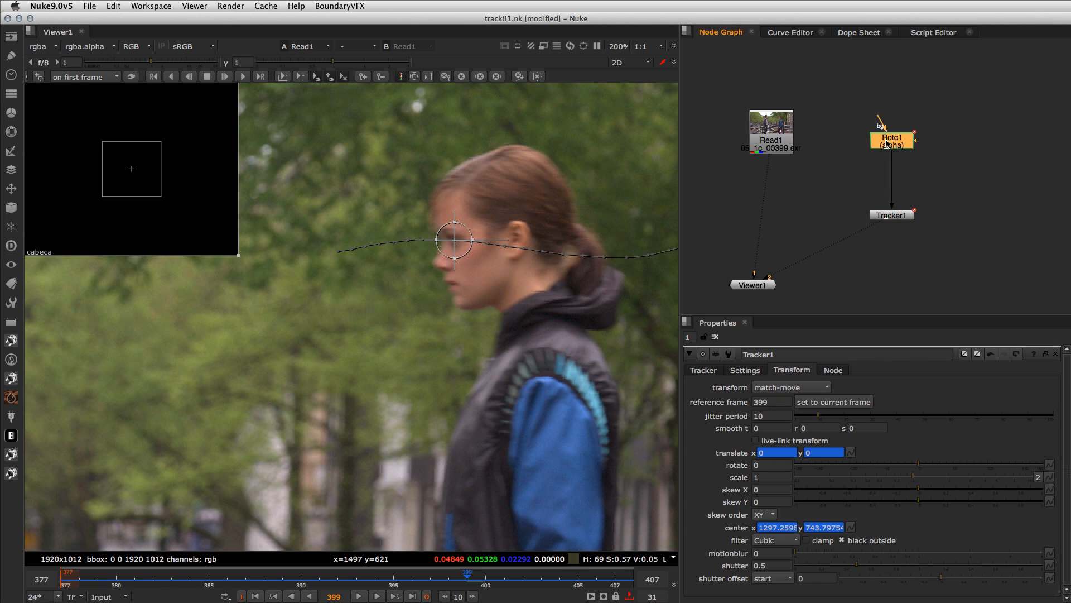
left_click(893, 234)
left_click(894, 217)
key("2")
key("Right")
key("Right")
key("Right")
key("Right")
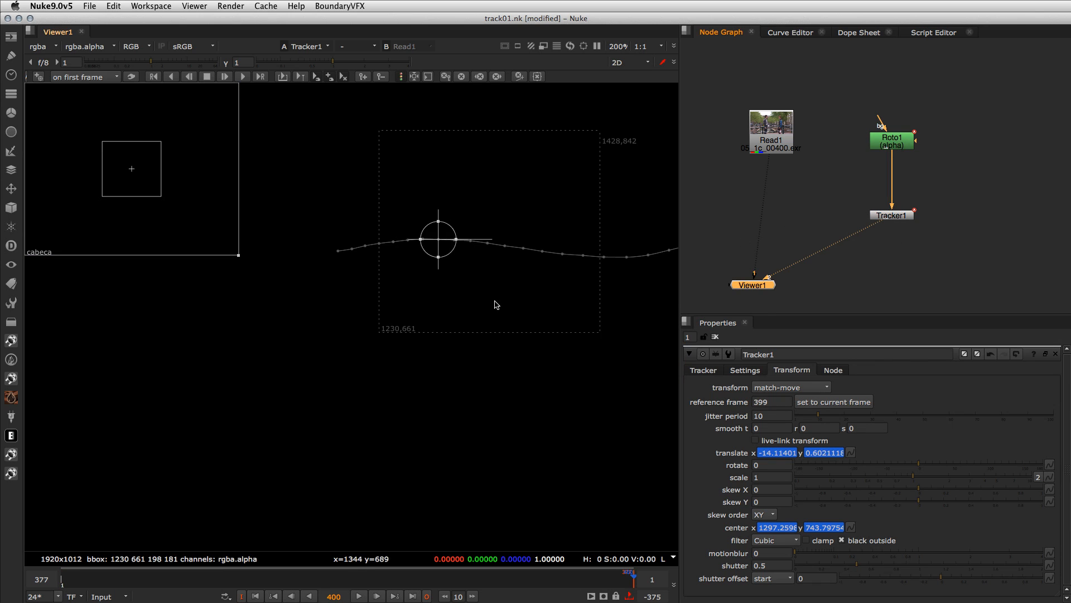
key("Left")
key("Left")
key("Left")
key("Left")
key("Left")
key("Left")
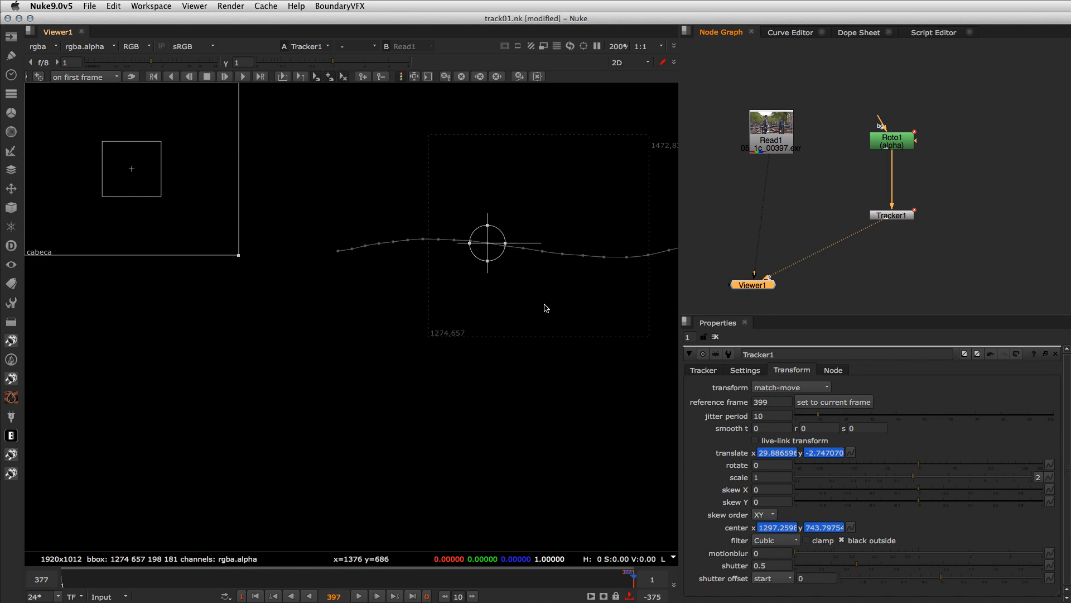
scroll(561, 359, "down", 6)
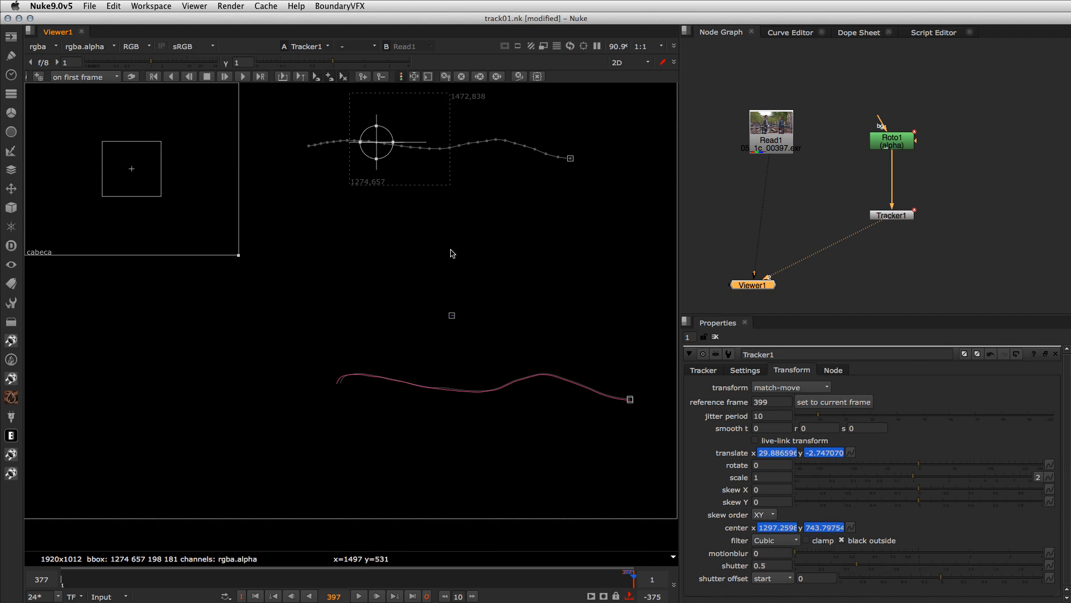
key("Left")
key("Left")
key("Left")
key("Left")
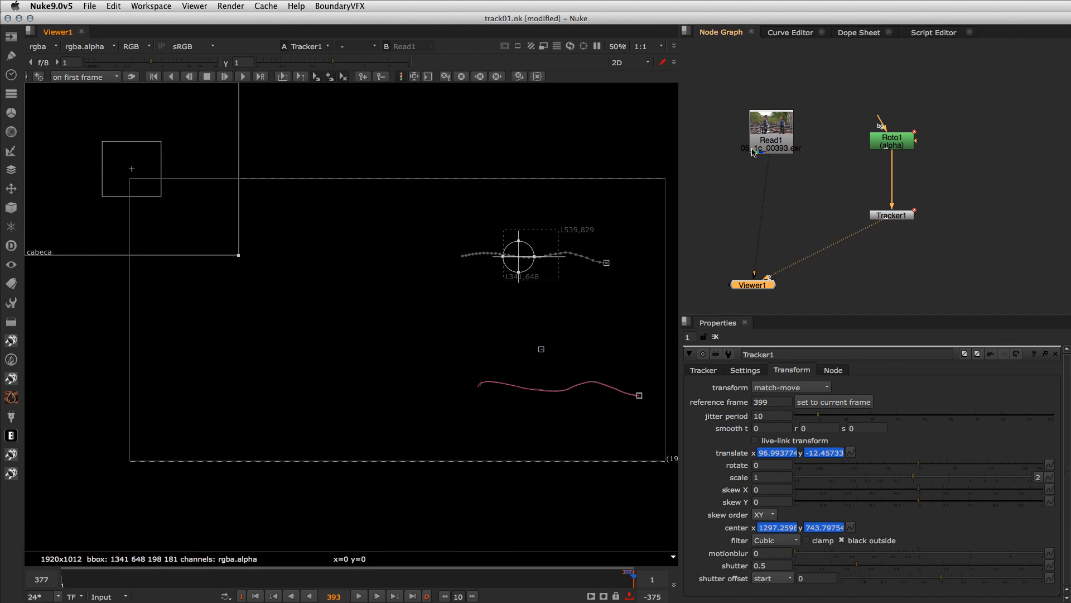
Merge Tracker1's output over Read1 with a Merge node in over mode and view the composite.
left_click_drag(781, 152, 786, 209)
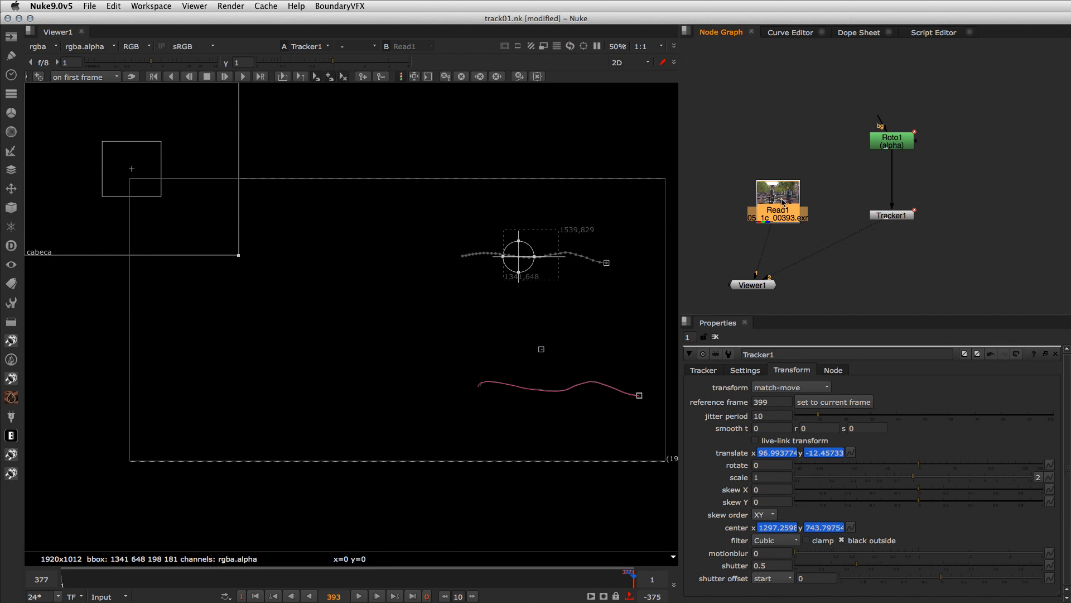
key("m")
left_click_drag(839, 201, 904, 223)
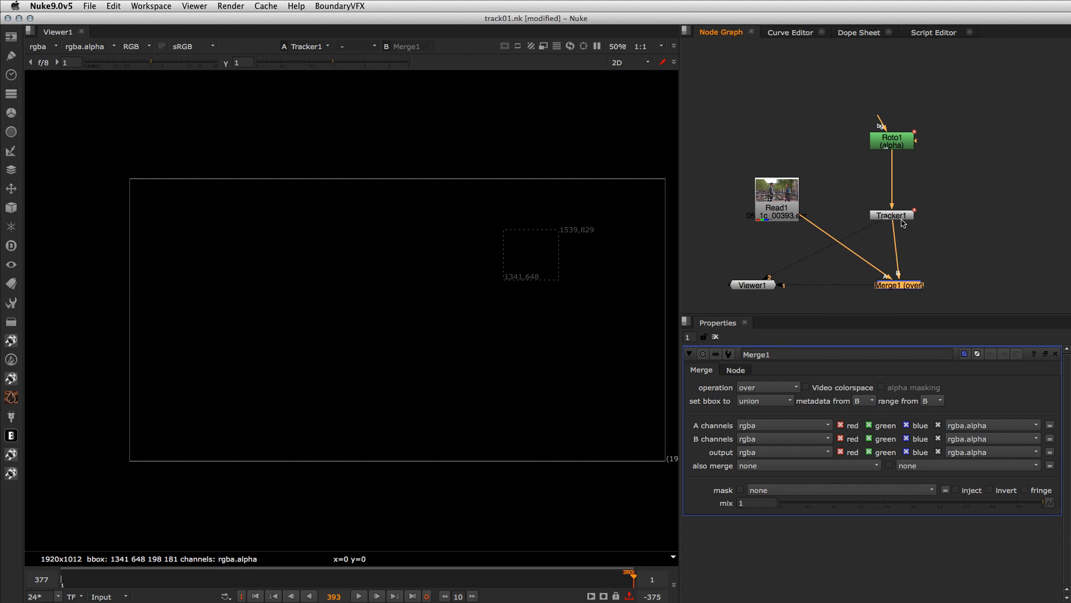
left_click_drag(898, 287, 893, 287)
key("2")
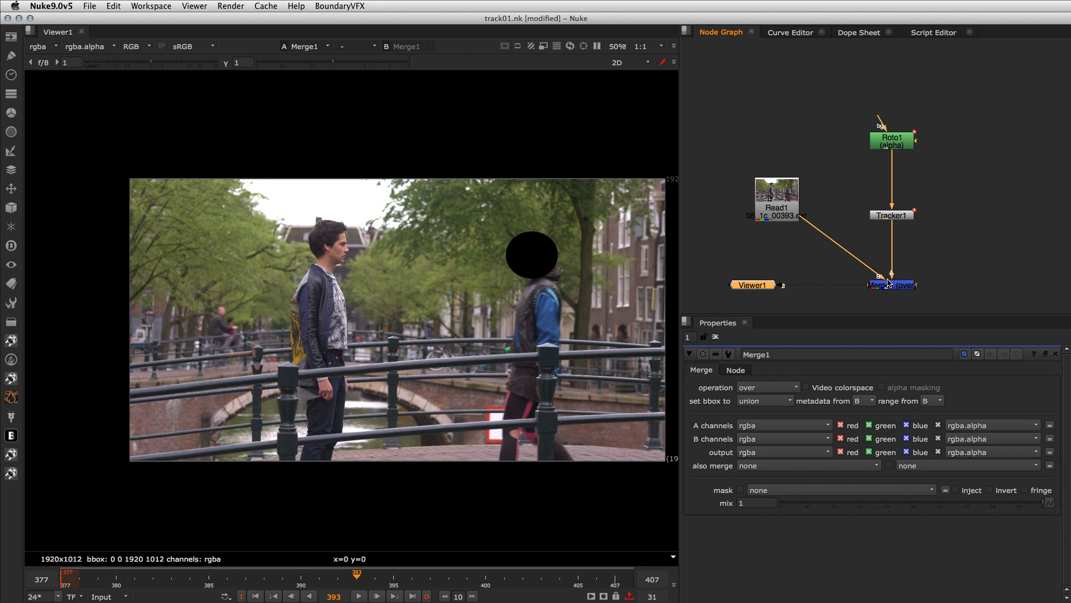
Scrub the composite back to frame 377 to check the ellipse on the head, and examine Tracker1's reference frame.
left_click_drag(229, 580, 63, 583)
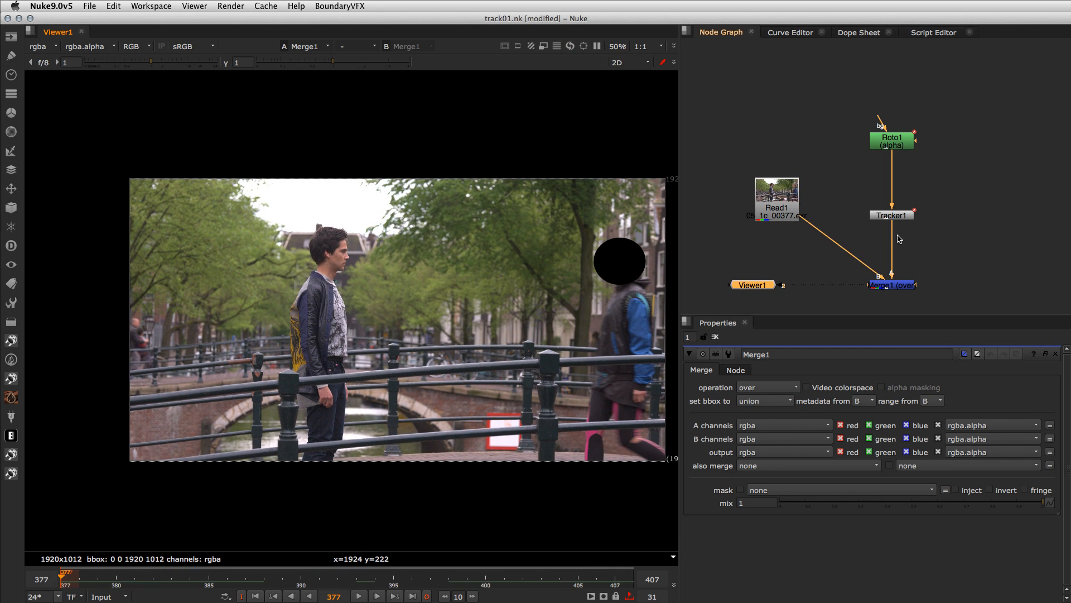
double_click(893, 216)
left_click_drag(779, 403, 751, 420)
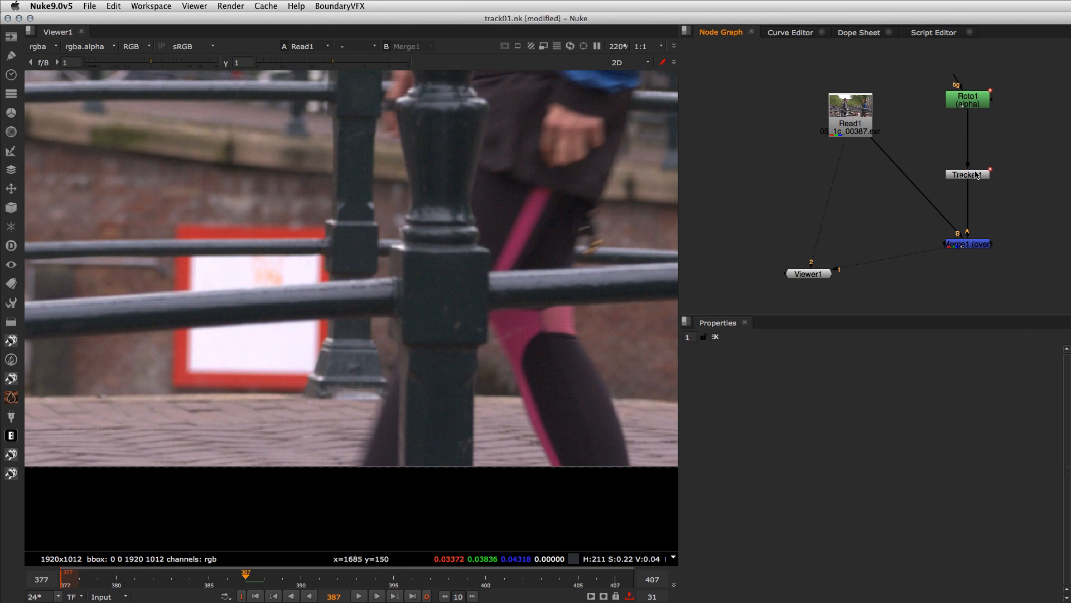
Duplicate Tracker1 as Tracker2, connect the copy to Read1, and view its output.
left_click(976, 175)
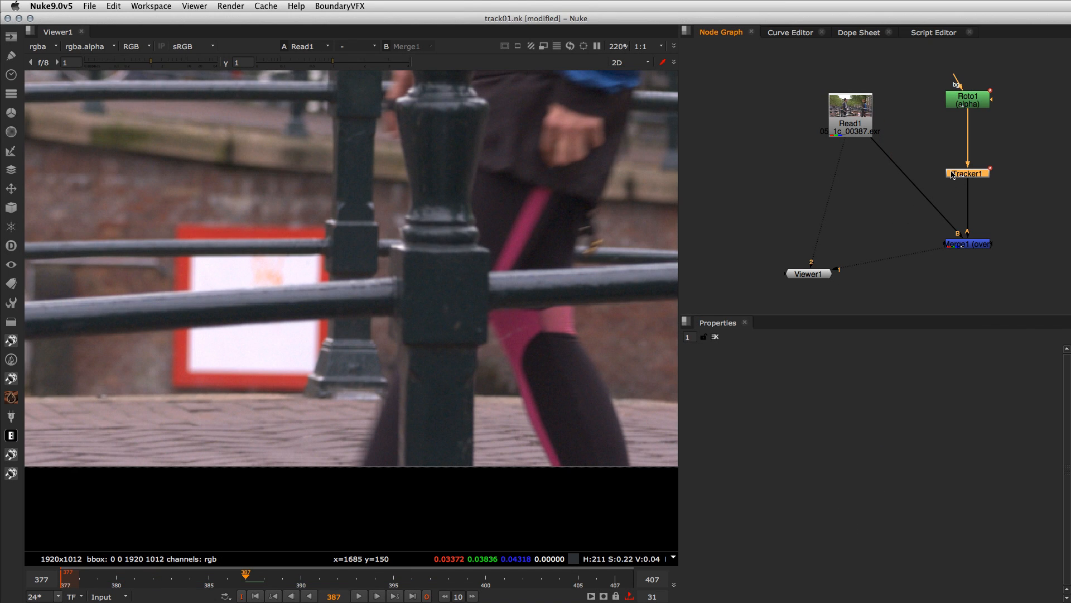
left_click(770, 212)
key("super+v")
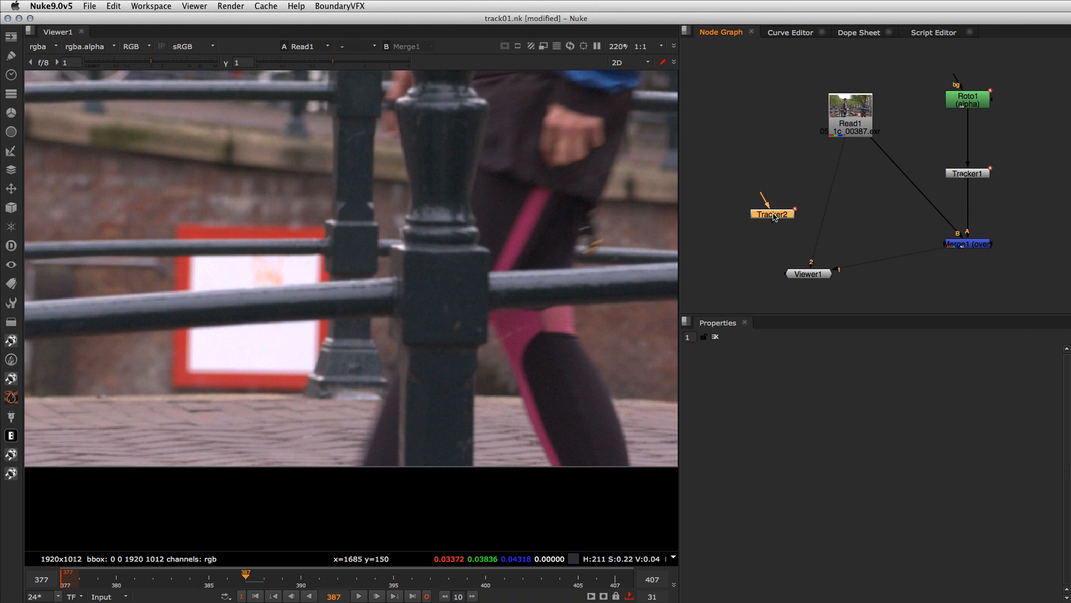
left_click_drag(765, 200, 834, 127)
left_click_drag(772, 218, 773, 214)
key("2")
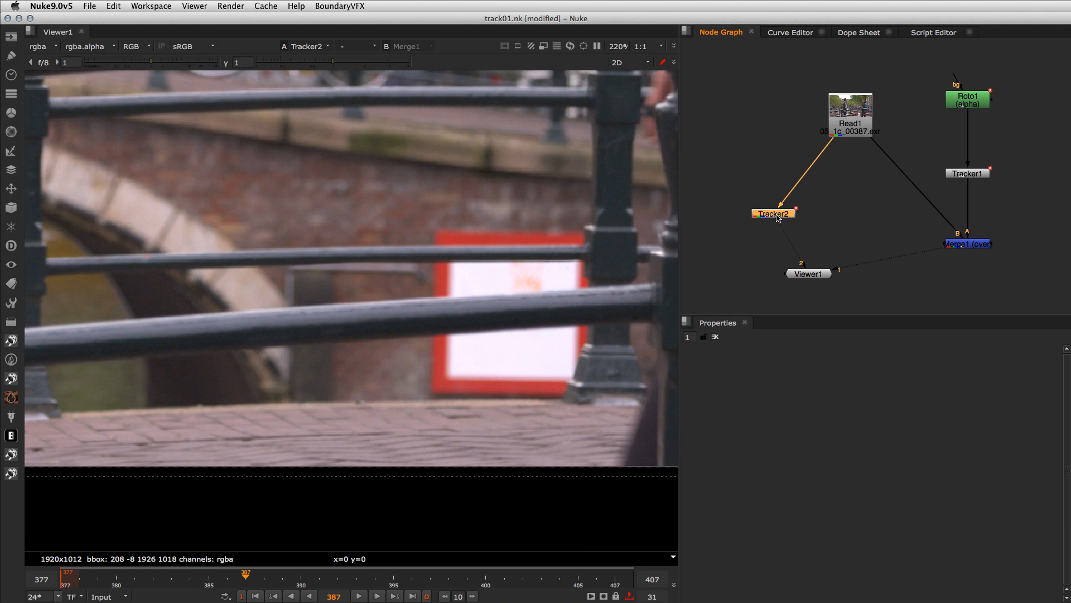
In Tracker2, turn off translation for the cabeca track and select the mao_01 track.
double_click(774, 216)
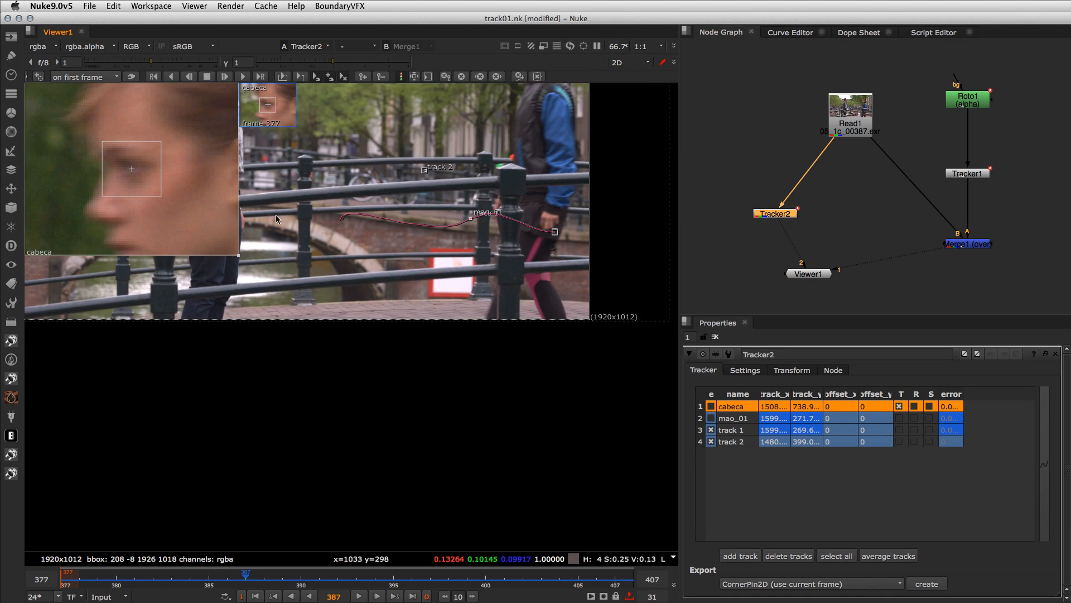
middle_click_drag(409, 289, 405, 374)
middle_click_drag(279, 162, 267, 244)
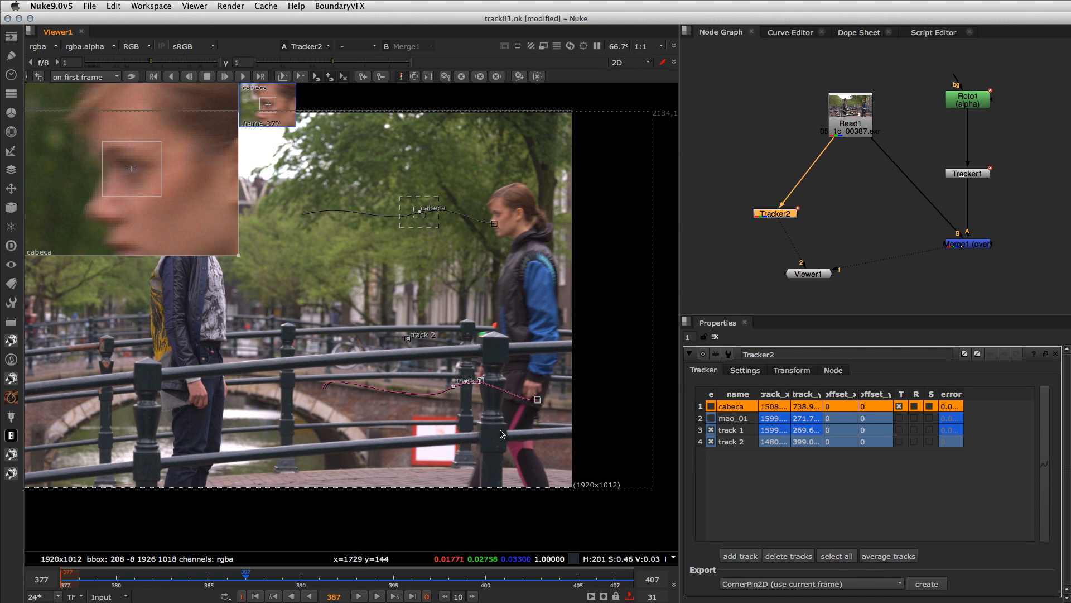
left_click(734, 420)
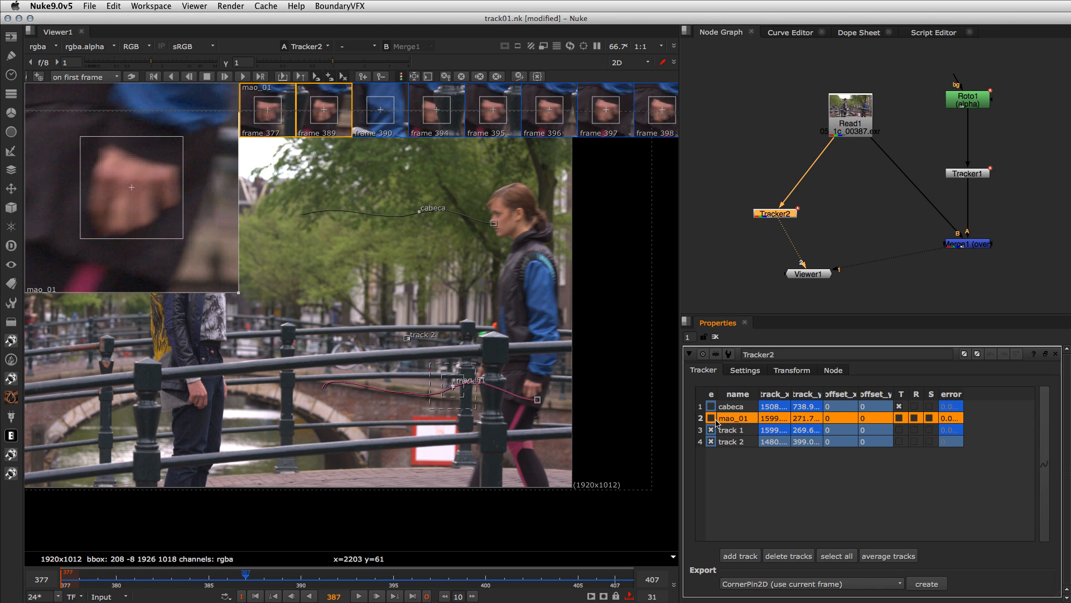
left_click(901, 408)
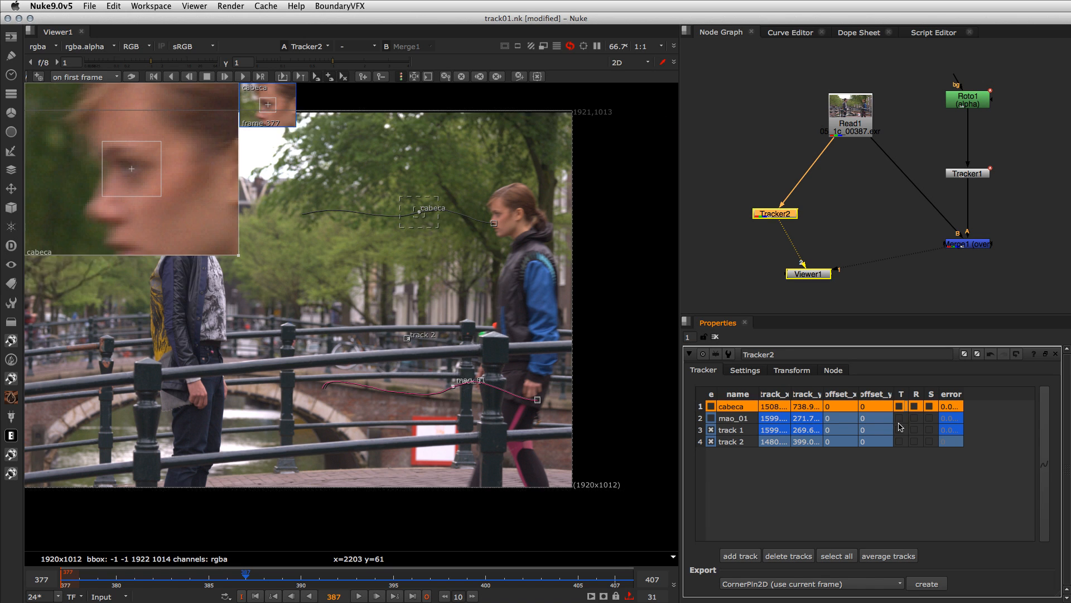
left_click(753, 421)
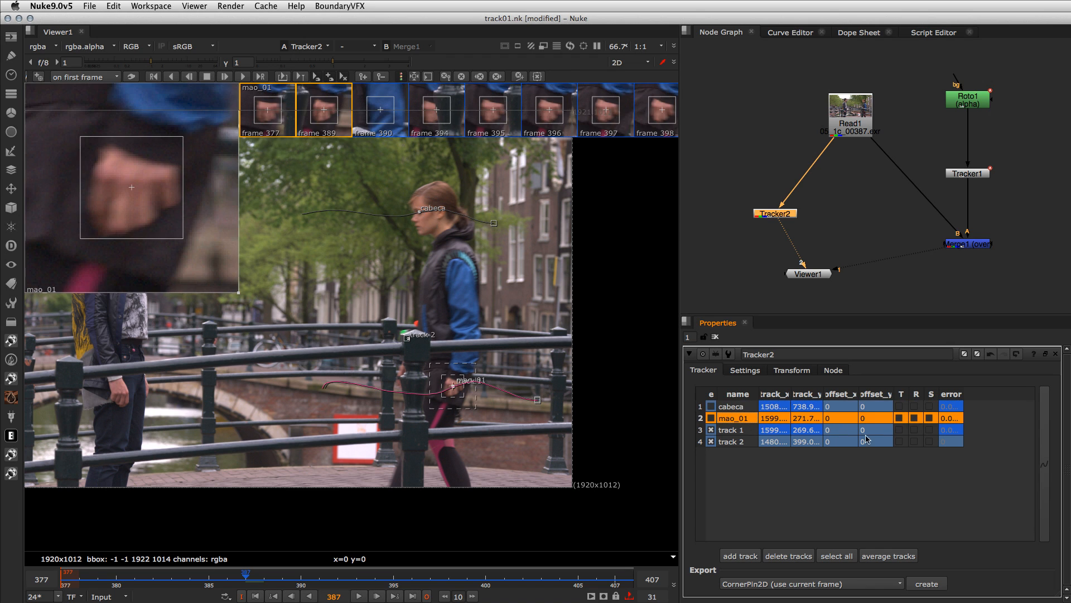
In Tracker2, turn on translation and rotation for mao_01 and rotation for cabeca, and disable track 1 and track 2.
left_click(899, 418)
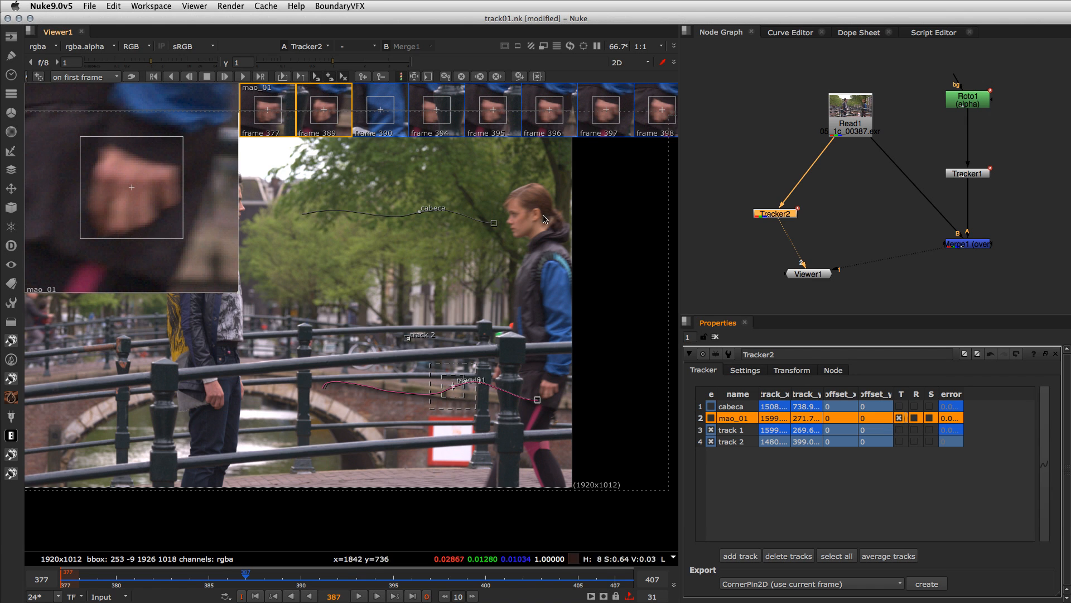
left_click(914, 406)
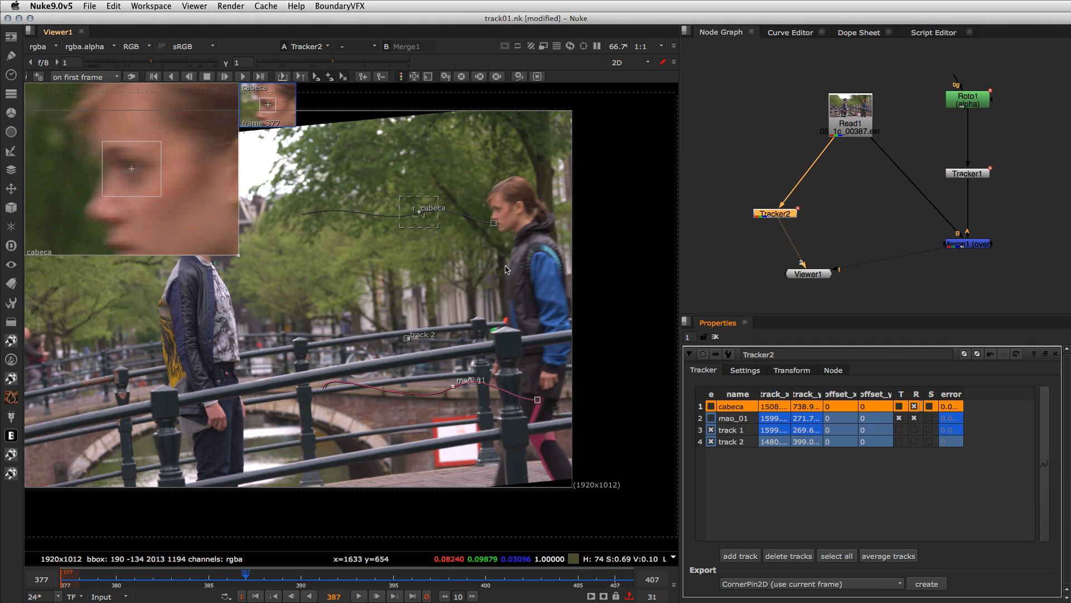
left_click(711, 429)
left_click(711, 441)
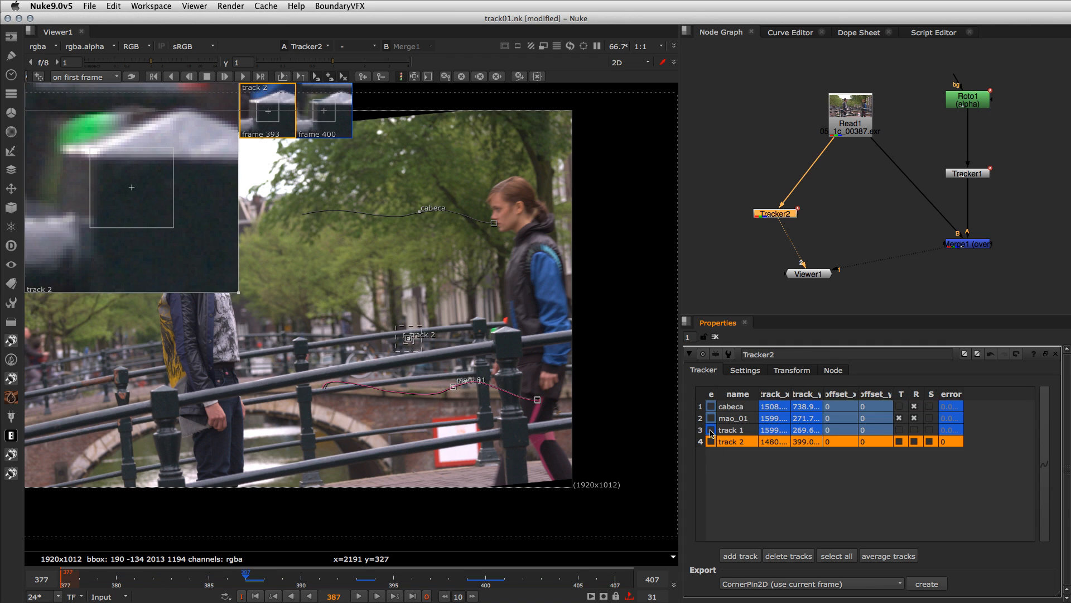
Try adding translation from cabeca, track 1 and track 2 in Tracker2, and turn it off again for all three.
left_click(899, 407)
left_click(898, 430)
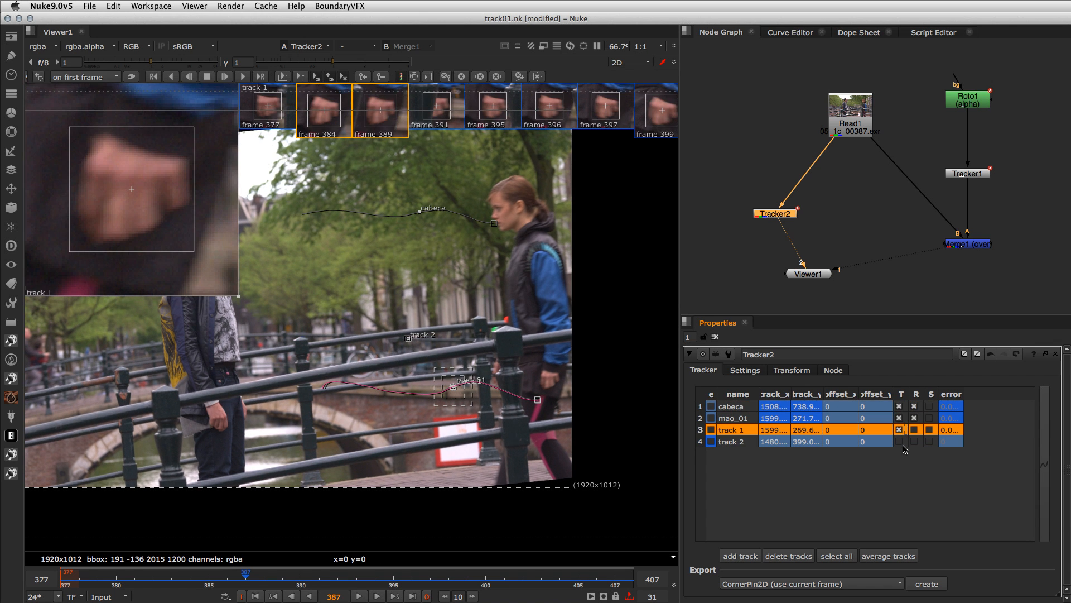
left_click(899, 441)
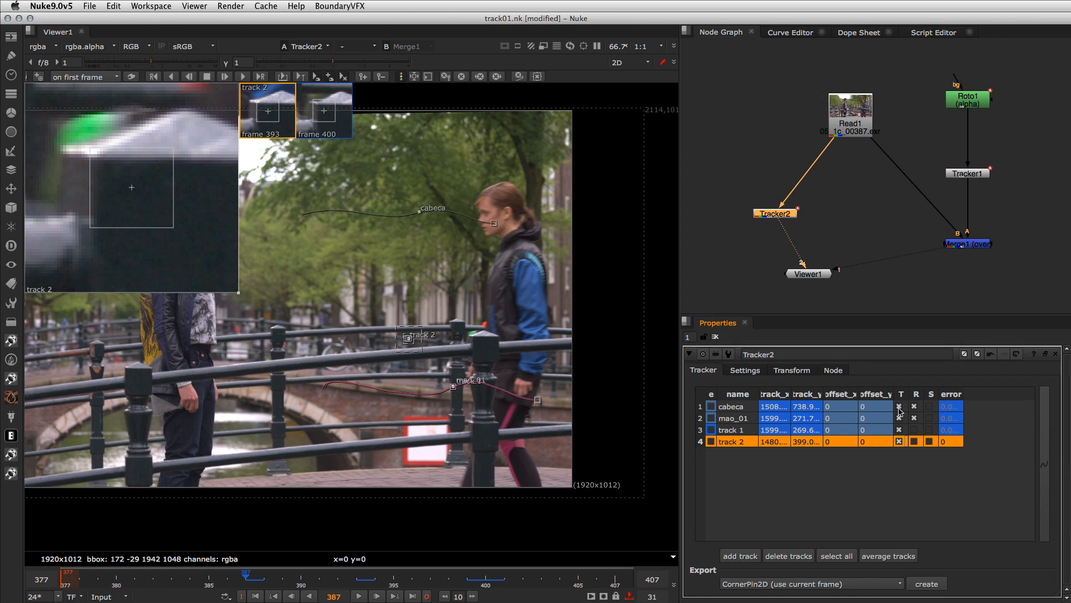
left_click(899, 406)
left_click(900, 430)
left_click(899, 441)
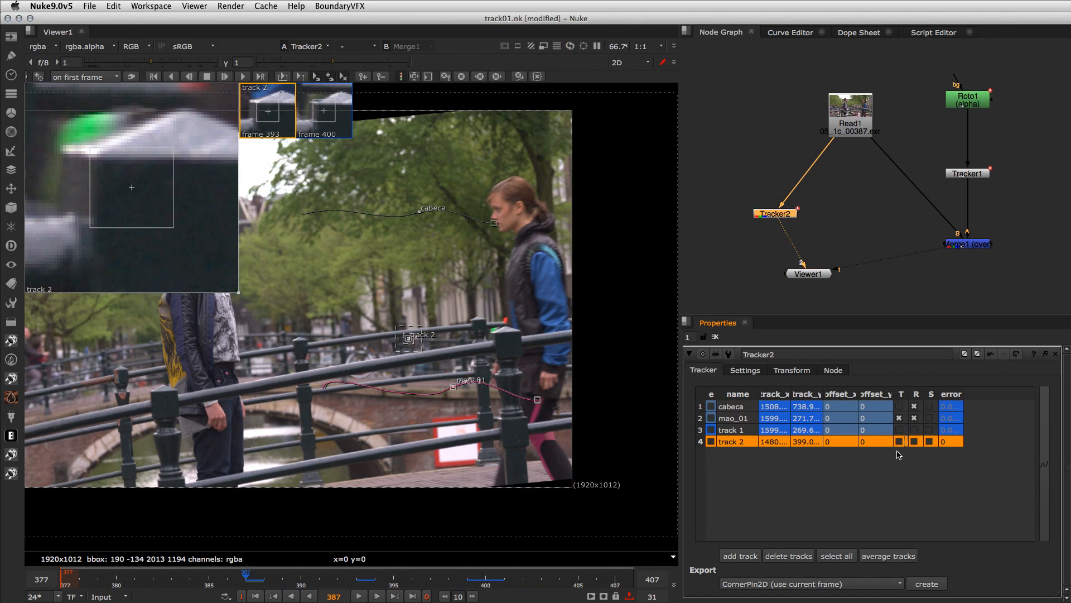
Set Tracker2's transform to stabilize with reference frame 377.
left_click(786, 371)
left_click(779, 390)
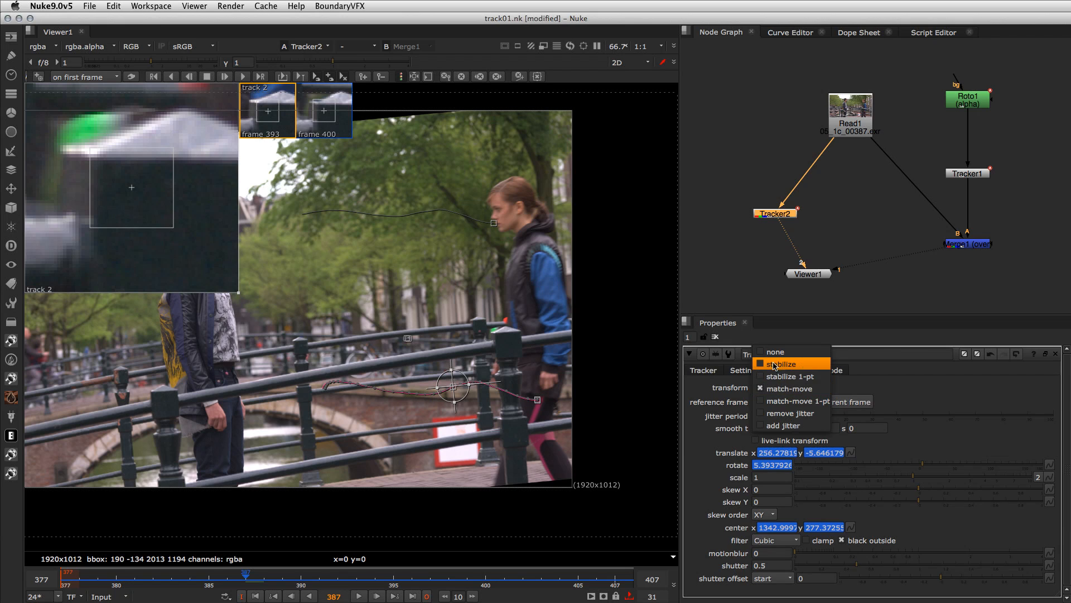
left_click(774, 365)
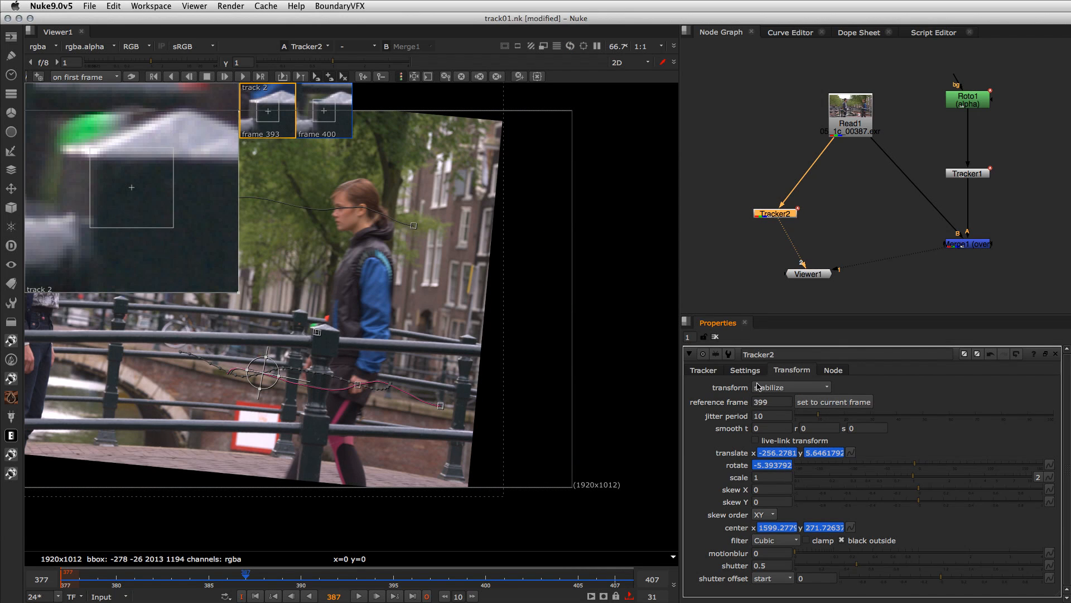
double_click(774, 403)
type("377")
key("Return")
left_click(746, 244)
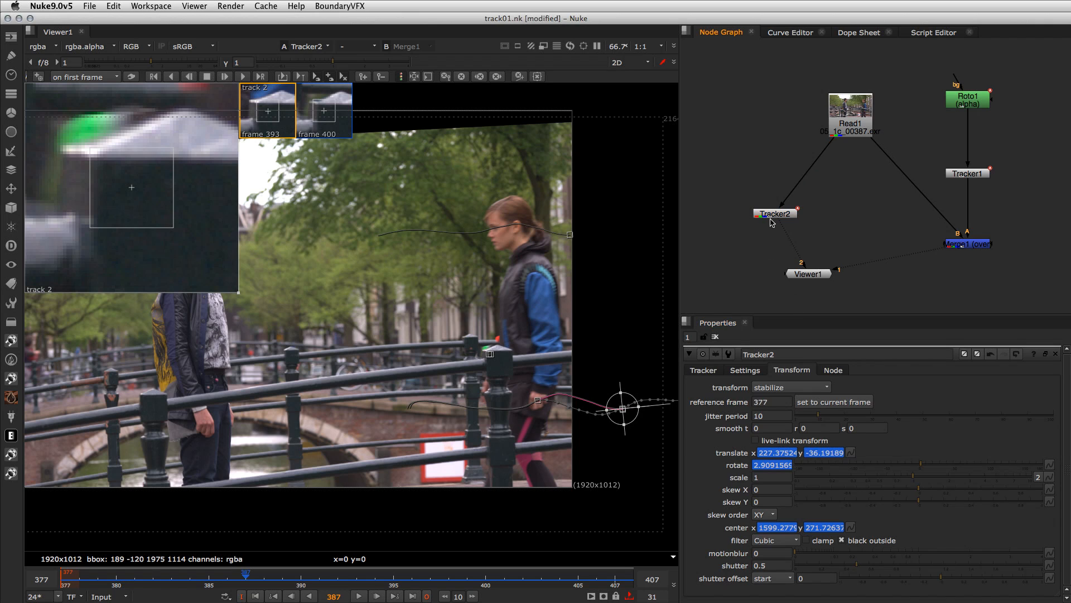
left_click_drag(773, 215, 773, 214)
left_click(778, 224)
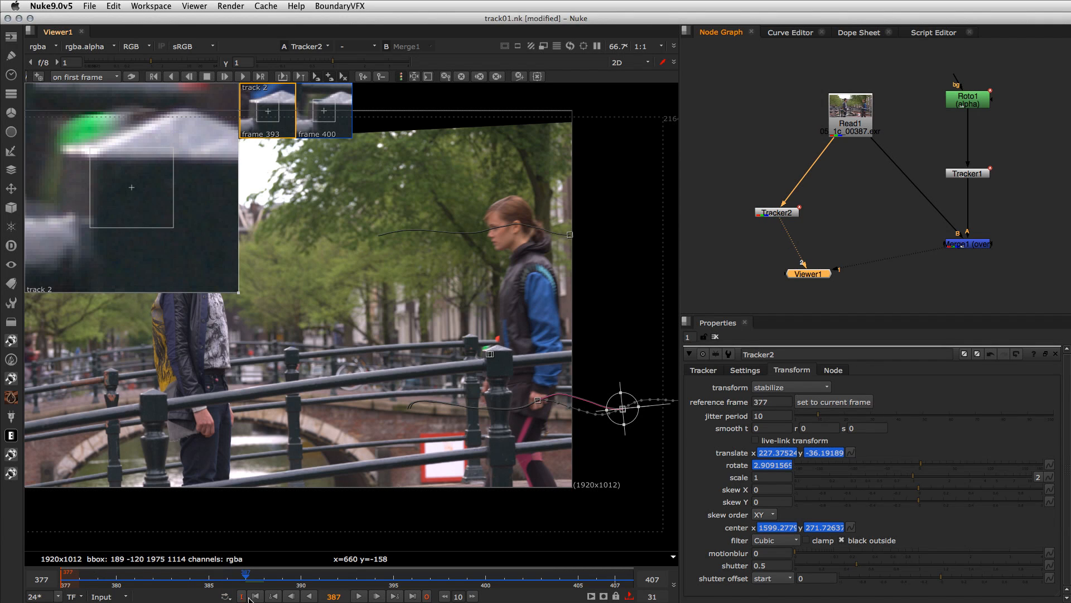
Go to frame 377 and examine the whole stabilized image at the reference frame.
left_click(75, 574)
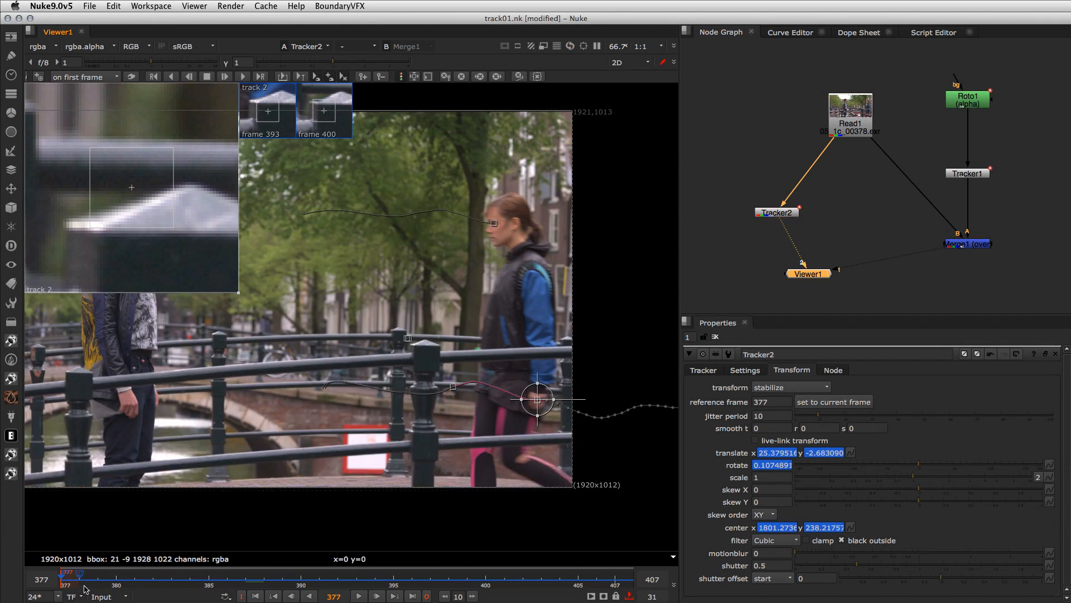
scroll(431, 286, "down", 5)
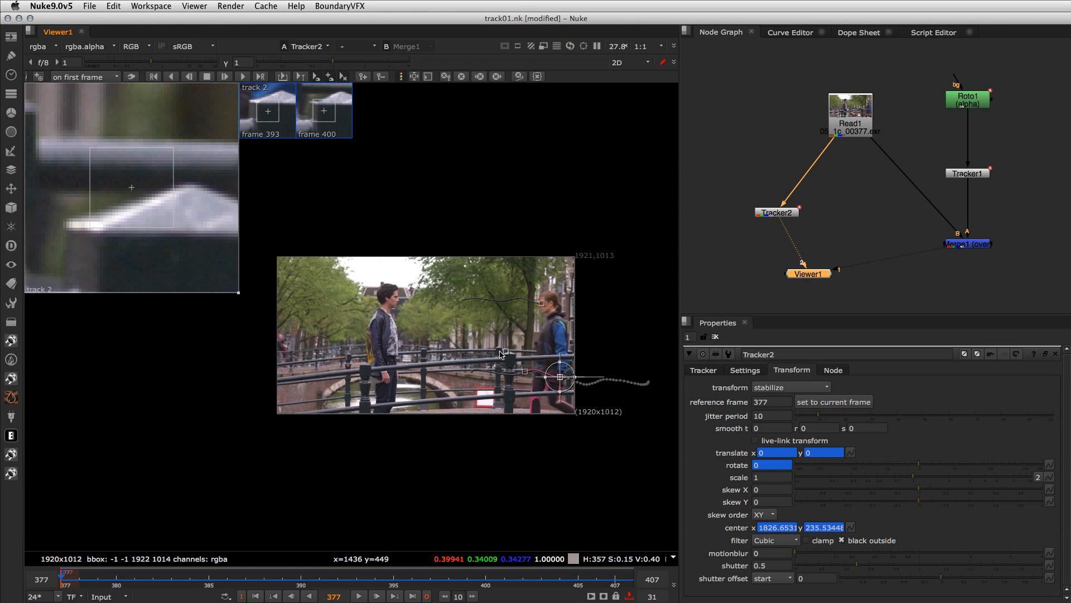
scroll(516, 386, "up", 2)
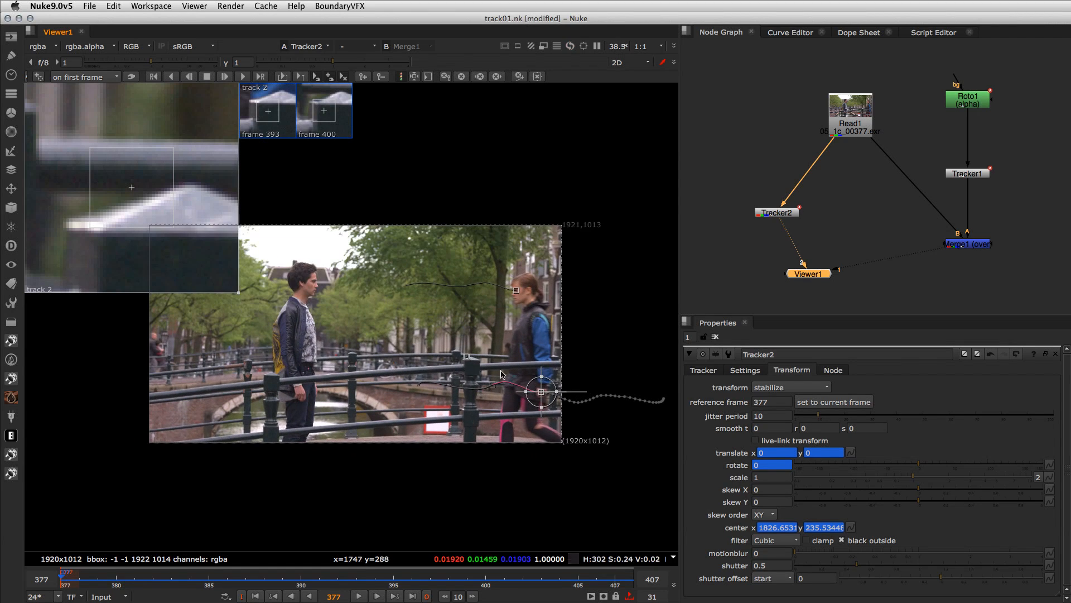
middle_click_drag(482, 373, 520, 424)
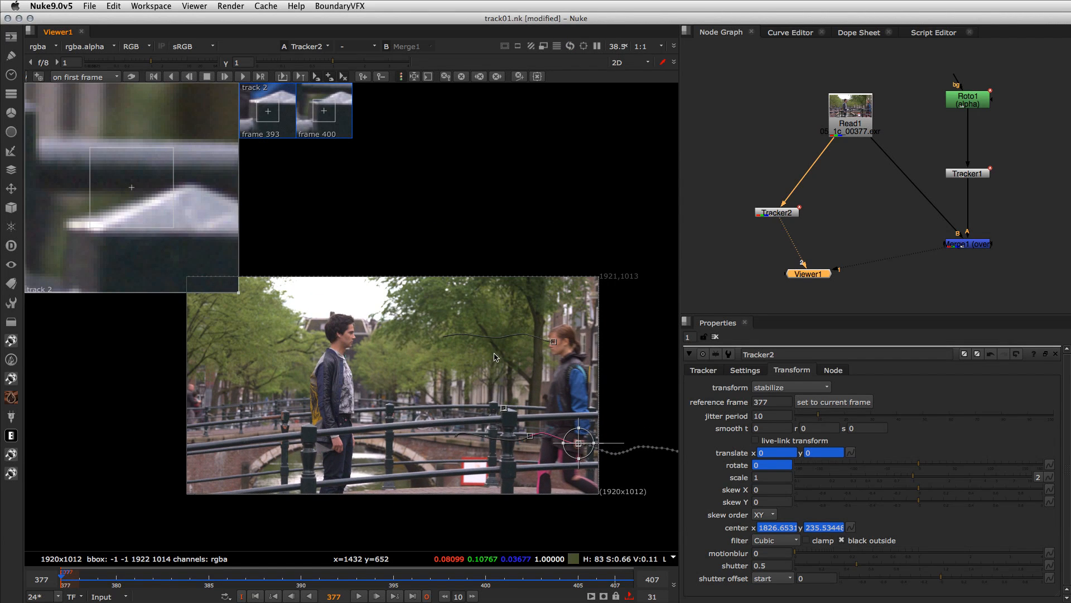
left_click(770, 401)
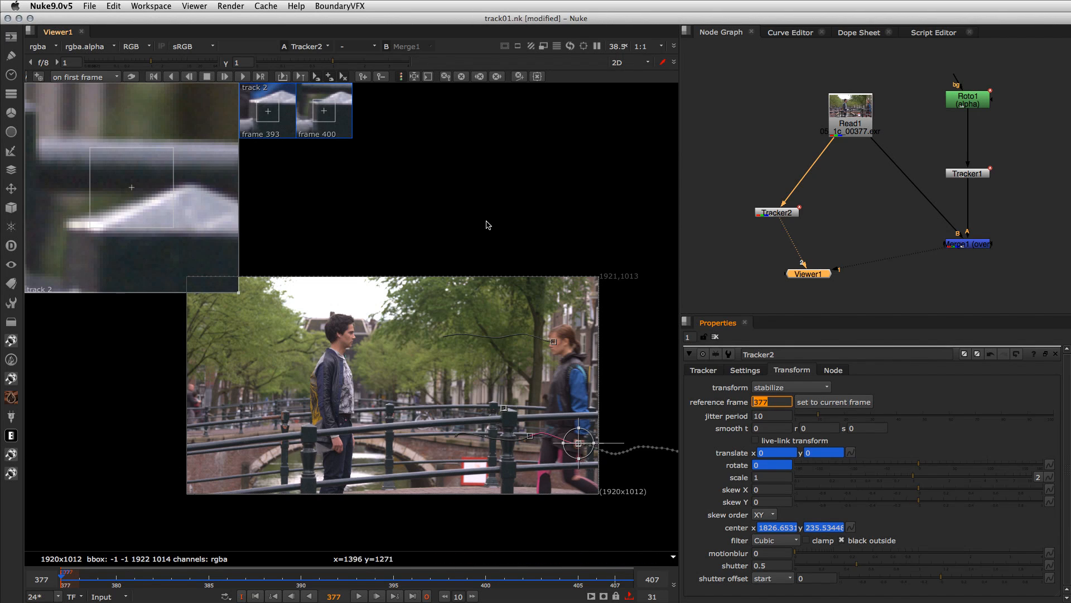
mouse_move(100, 579)
left_mouse_down()
mouse_move(442, 588)
mouse_move(56, 583)
left_mouse_up()
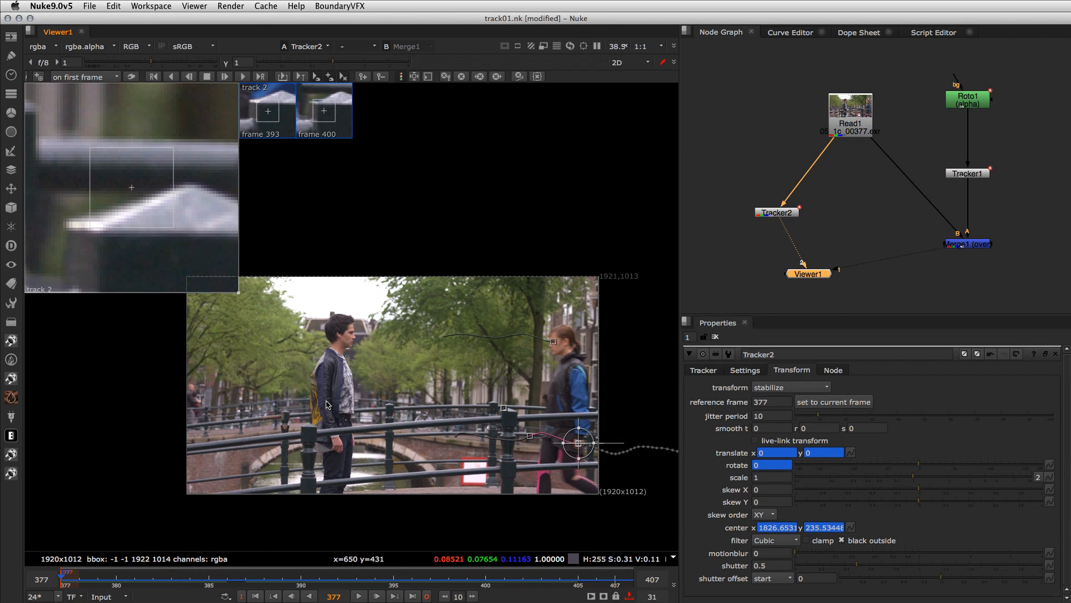
Turn off the viewer overlays and play the stabilized shot.
left_click(311, 212)
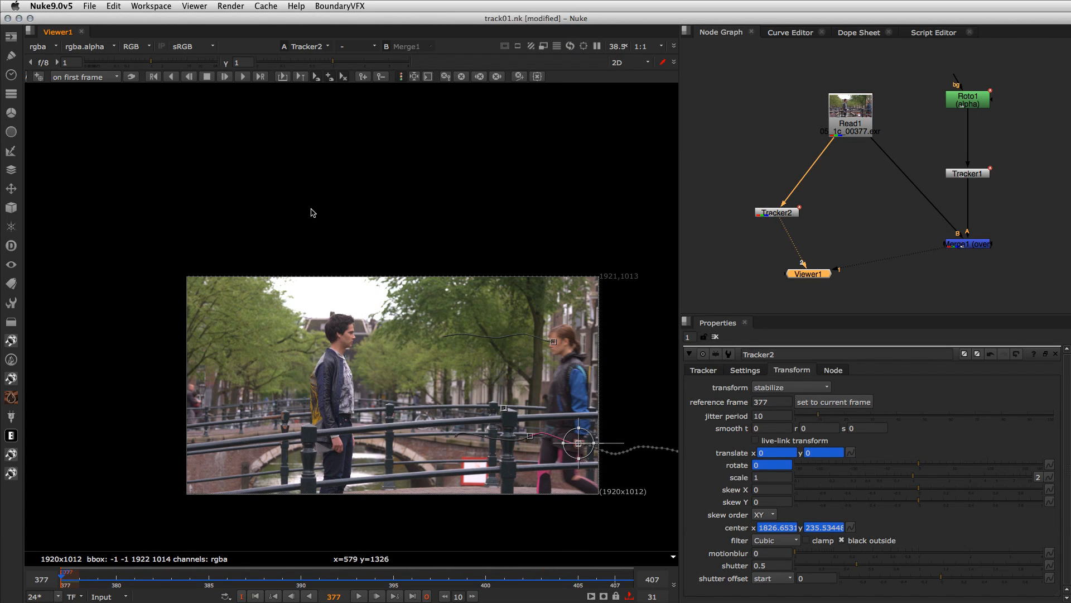
key("o")
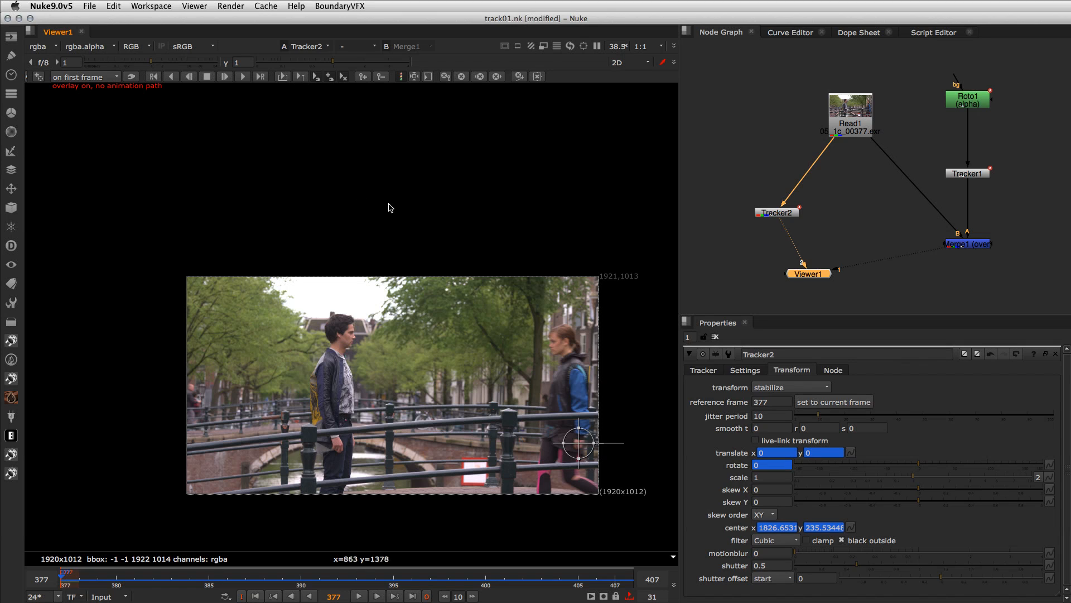
key("o")
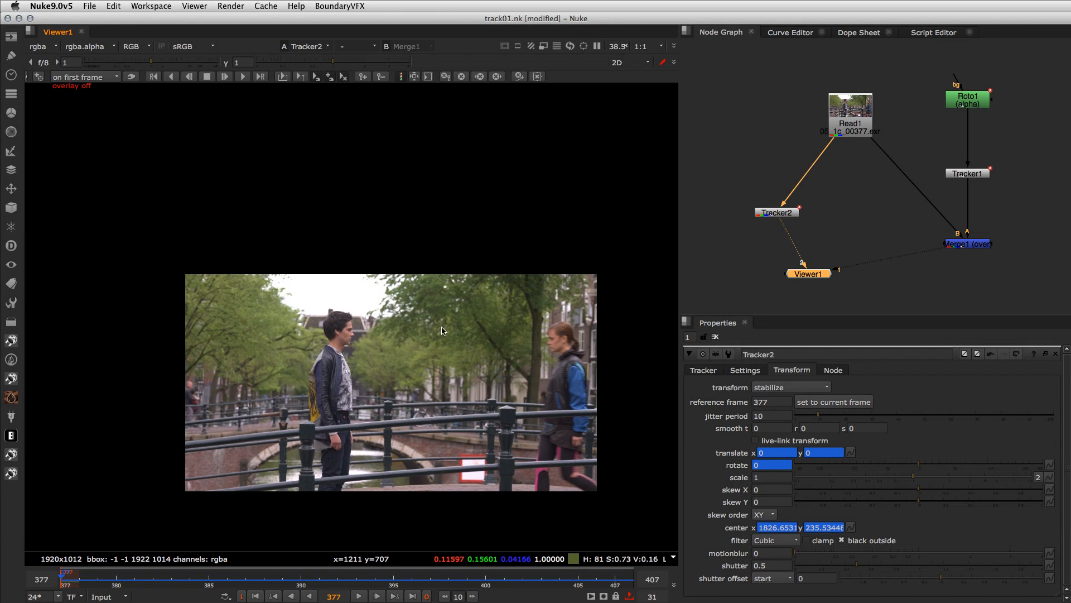
middle_click_drag(456, 235, 427, 180)
scroll(441, 307, "up", 2)
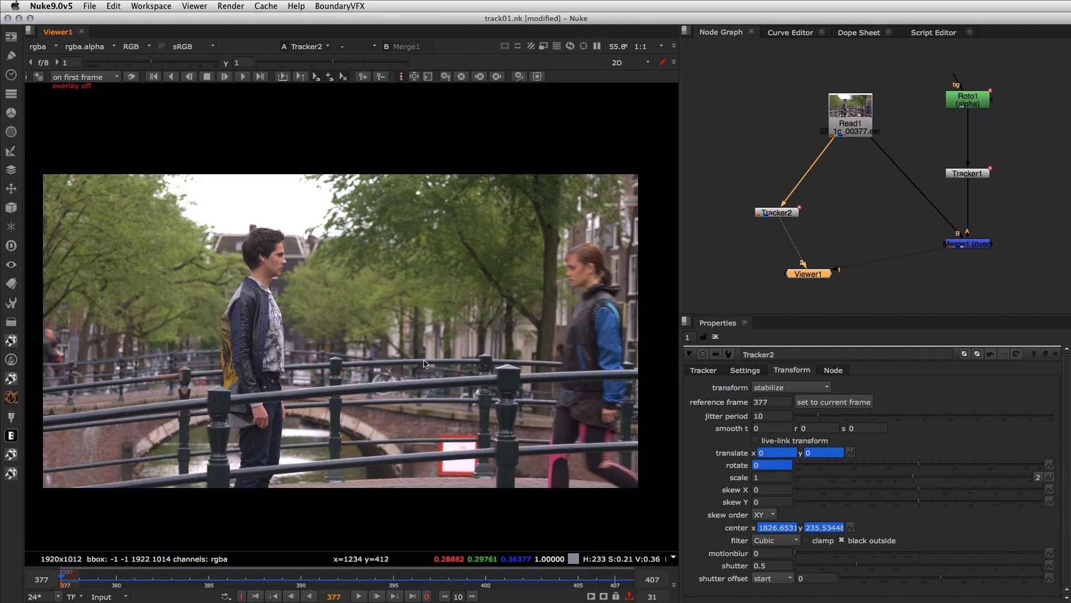
left_click(359, 597)
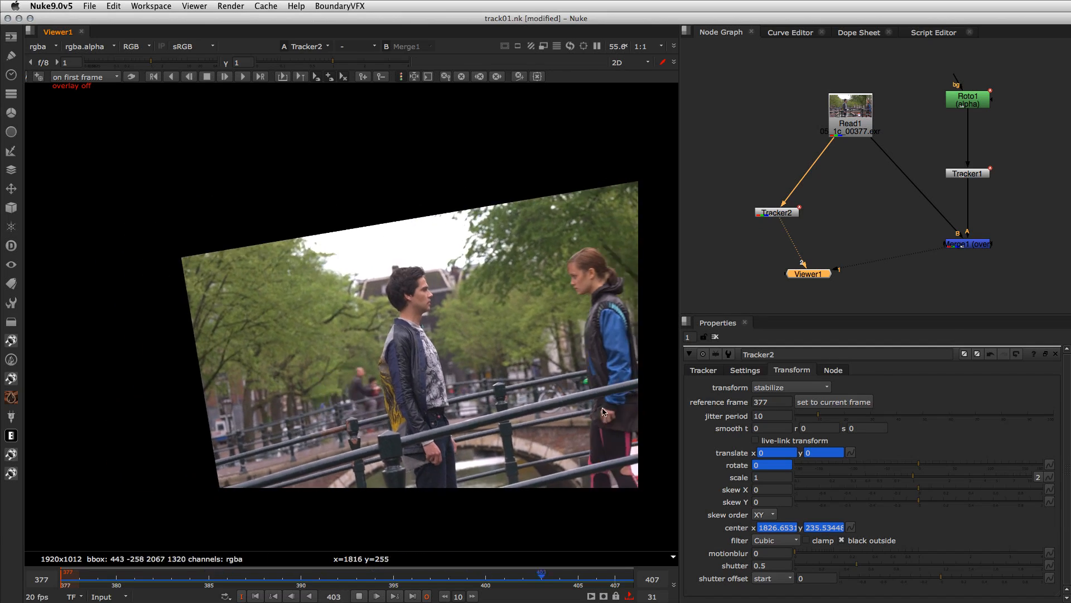
In Tracker2, switch cabeca from rotation to translation, turn off translation for mao_01, and review the resulting transform values.
left_click(703, 370)
left_click(916, 408)
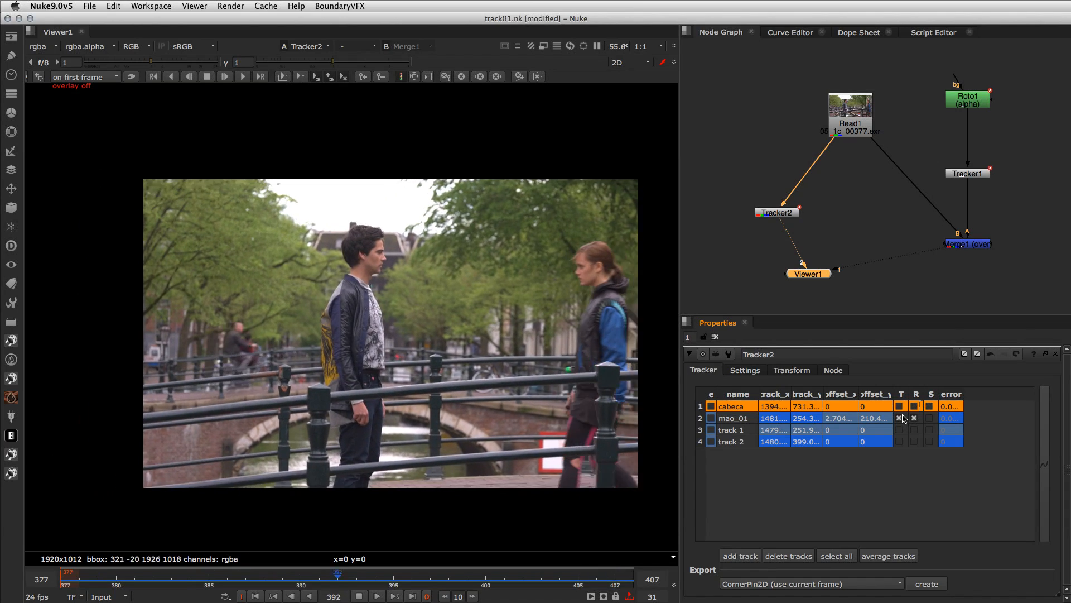
left_click(903, 418)
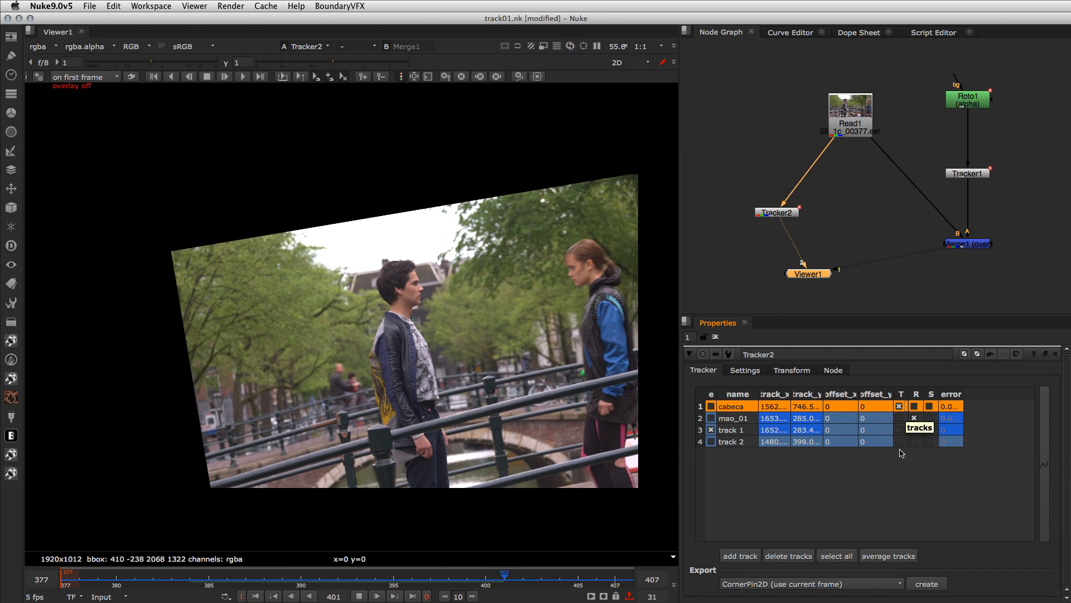
left_click(785, 372)
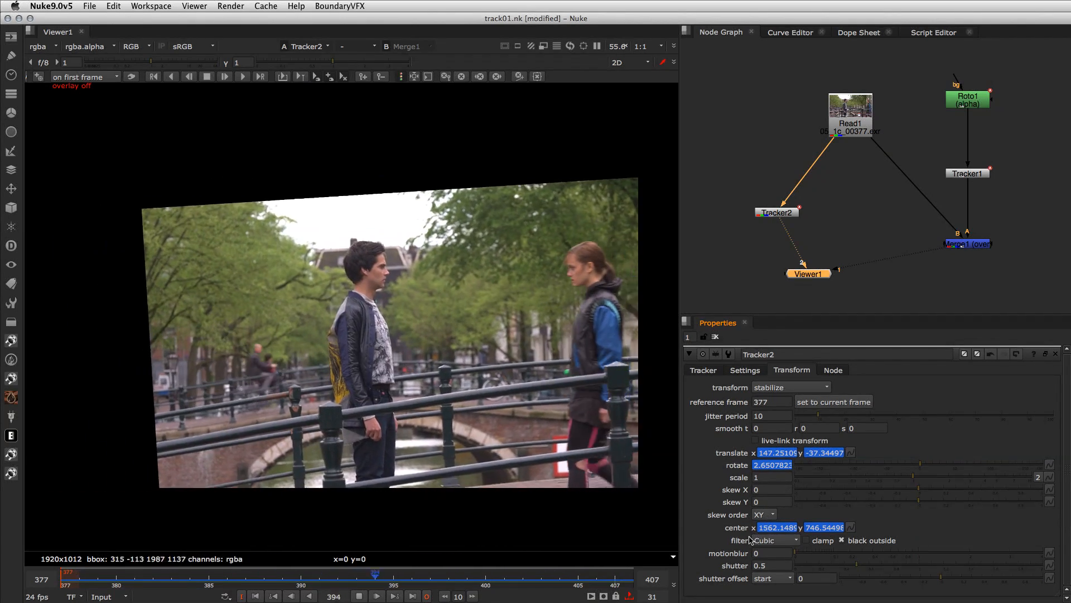
Move Tracker2 directly below Read1, add an unconnected Transform node beside it, and open Tracker2's properties.
left_click_drag(785, 216, 857, 217)
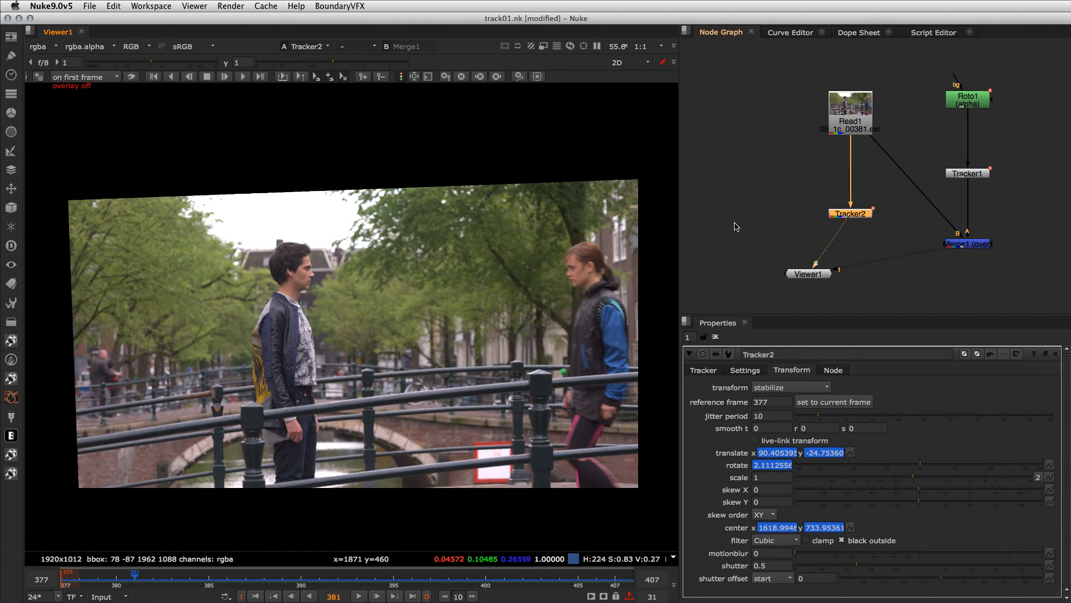
left_click(774, 230)
key("Tab")
type("transform")
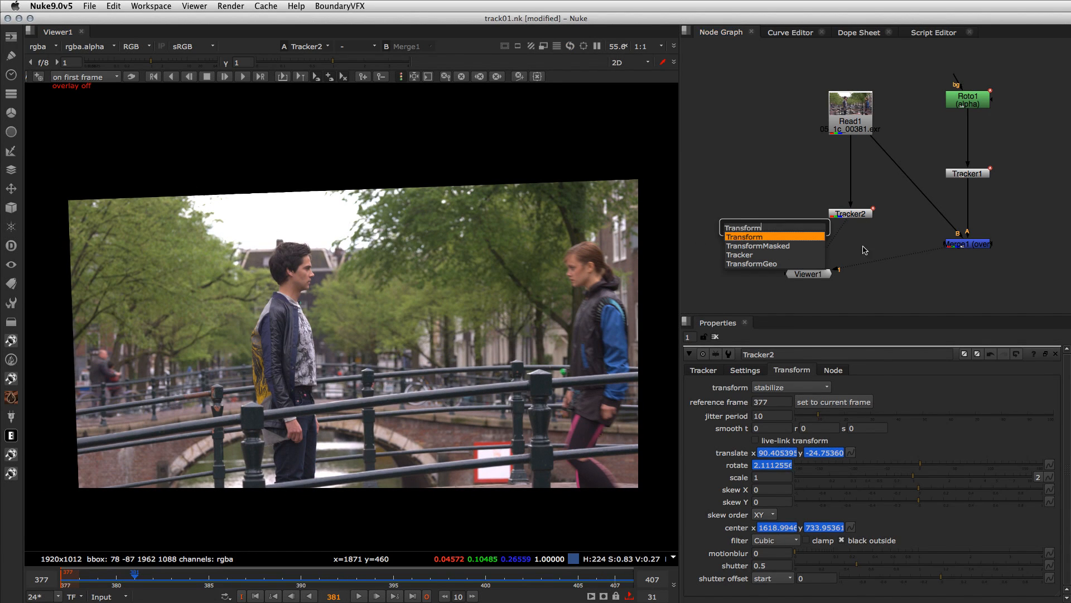
key("Return")
double_click(850, 214)
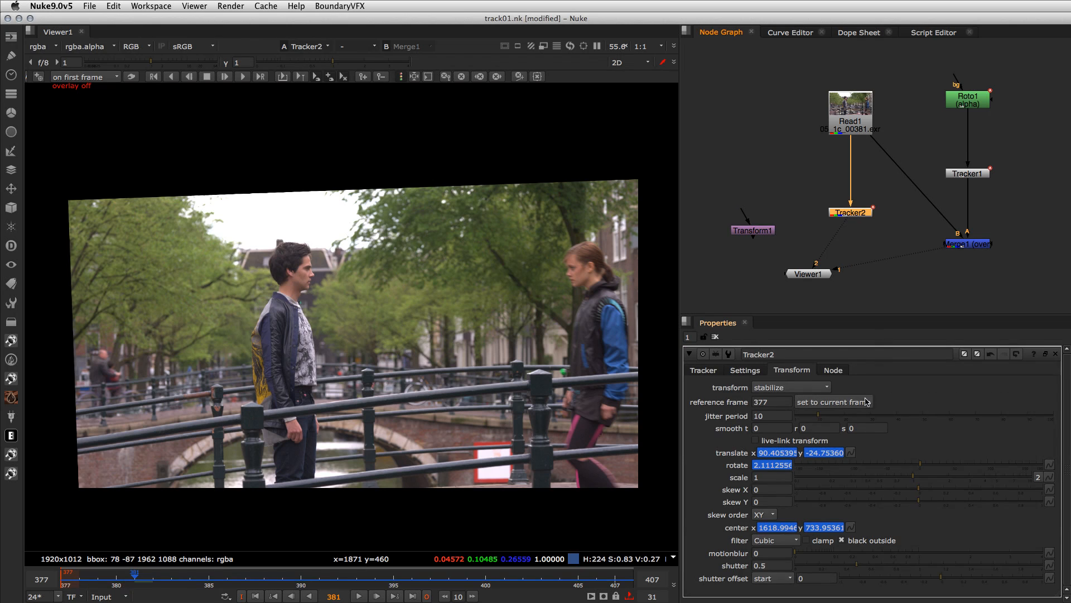